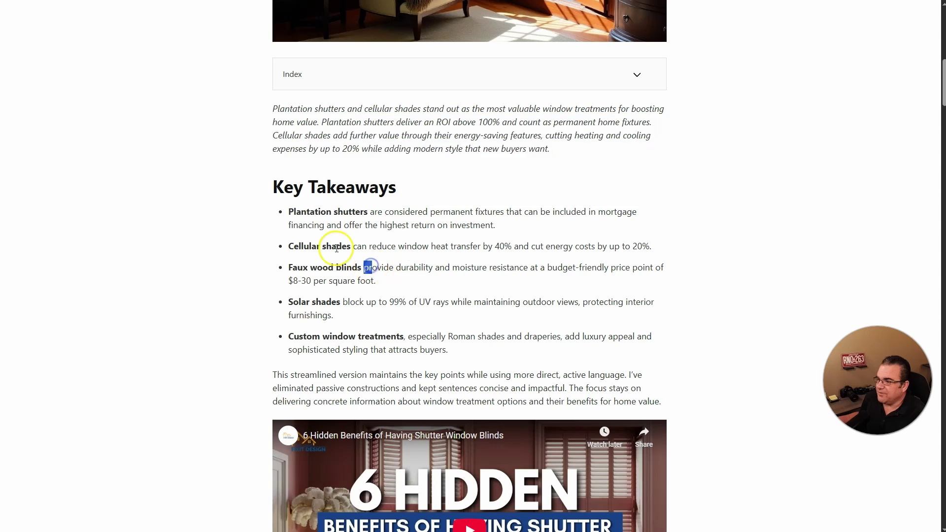
Step: Review the window treatments blog post from its key takeaways through the embedded videos and sections to the sources and related posts
{"action": "scroll", "coordinate": [436, 165], "scroll_direction": "down", "scroll_amount": 7}
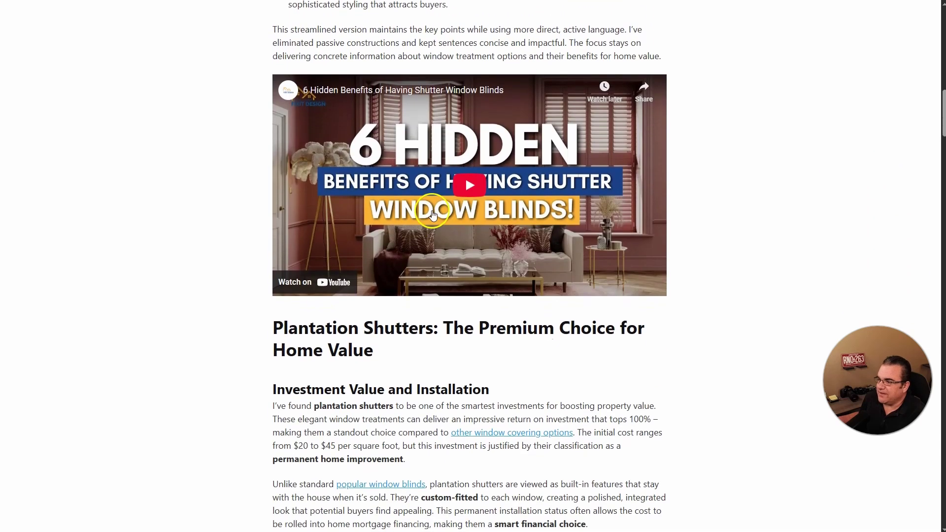
{"action": "scroll", "coordinate": [429, 192], "scroll_direction": "down", "scroll_amount": 4}
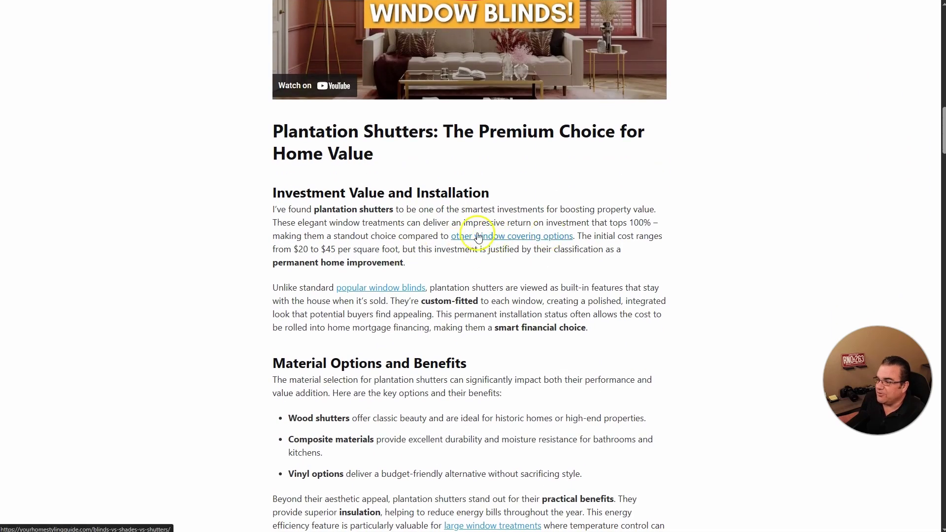
{"action": "scroll", "coordinate": [414, 308], "scroll_direction": "down", "scroll_amount": 5}
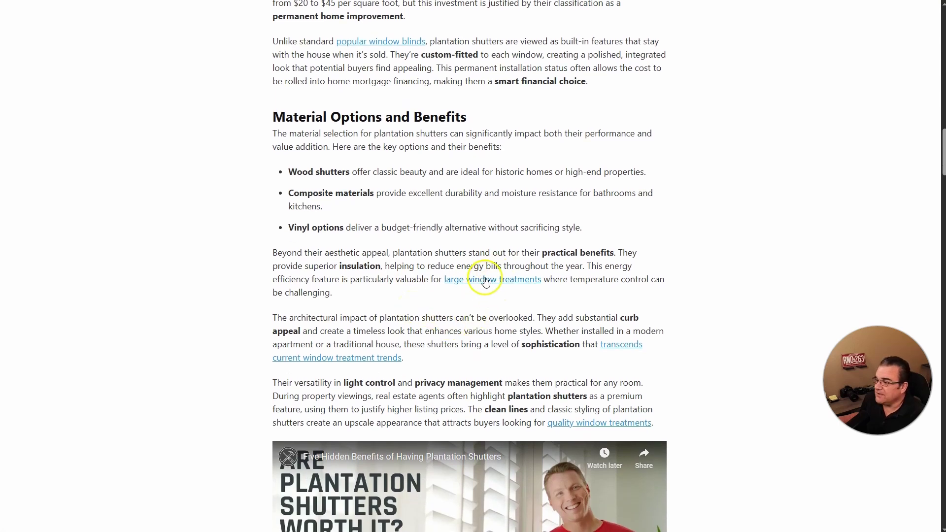
{"action": "scroll", "coordinate": [461, 376], "scroll_direction": "down", "scroll_amount": 20}
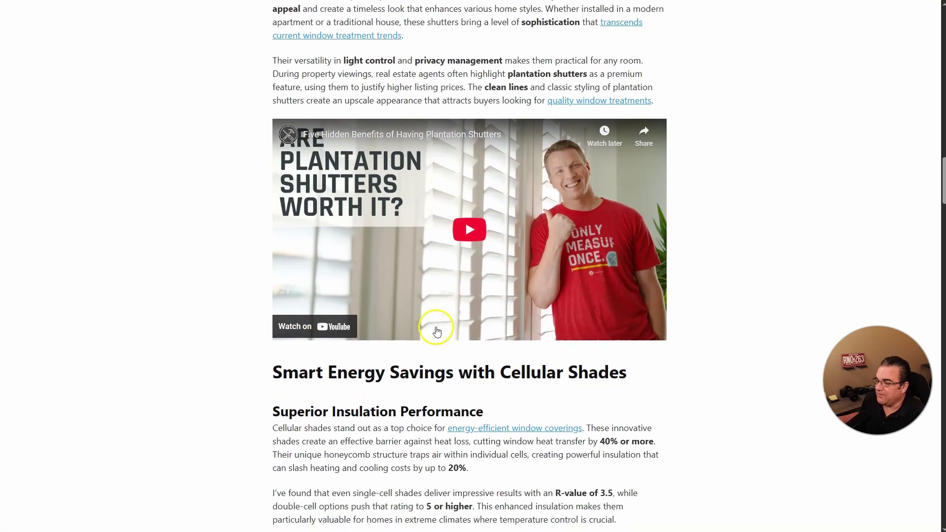
{"action": "scroll", "coordinate": [430, 329], "scroll_direction": "down", "scroll_amount": 17}
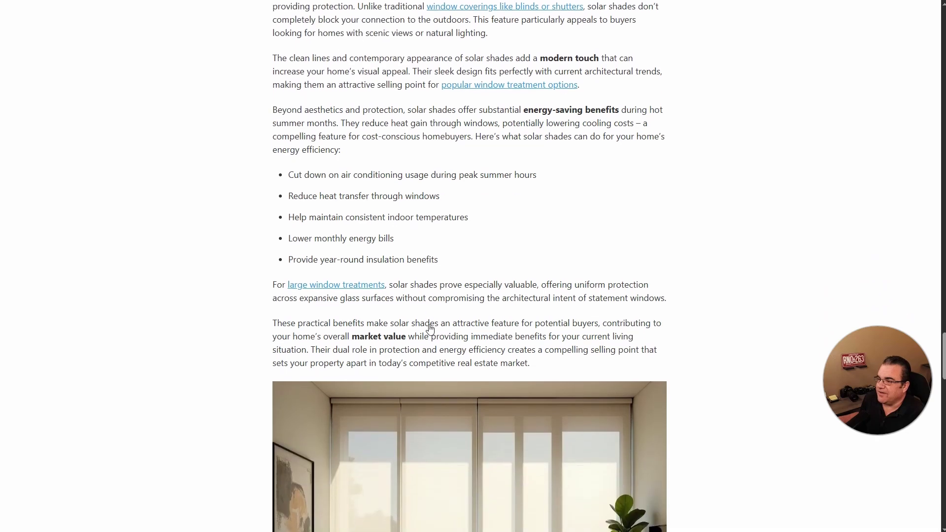
{"action": "scroll", "coordinate": [429, 329], "scroll_direction": "down", "scroll_amount": 15}
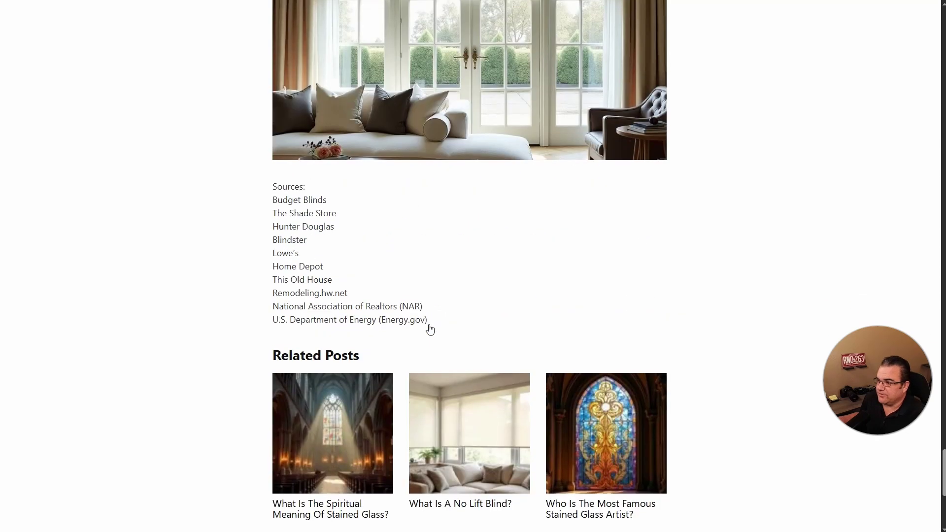
{"action": "scroll", "coordinate": [428, 327], "scroll_direction": "up", "scroll_amount": 2}
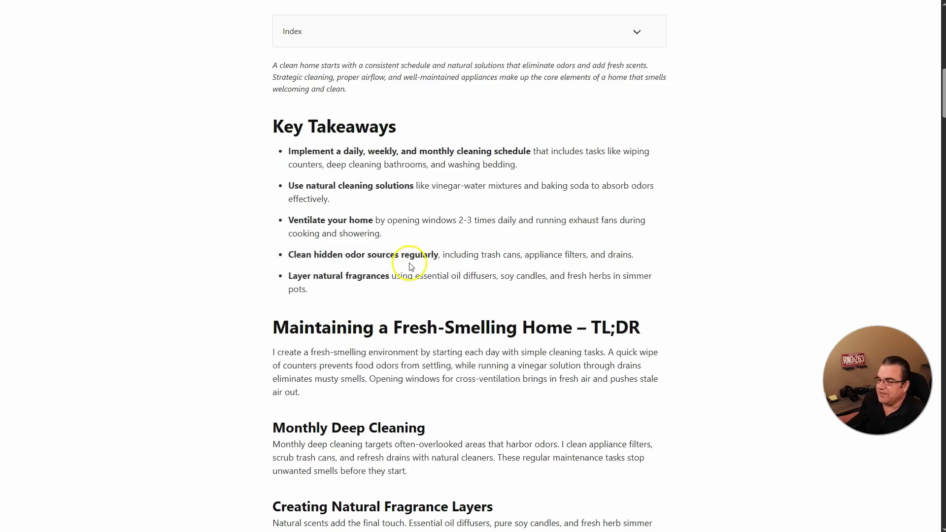
Step: Look through the fresh-smelling home blog post, checking its headings, internal links, embedded video and images
{"action": "scroll", "coordinate": [408, 268], "scroll_direction": "down", "scroll_amount": 20}
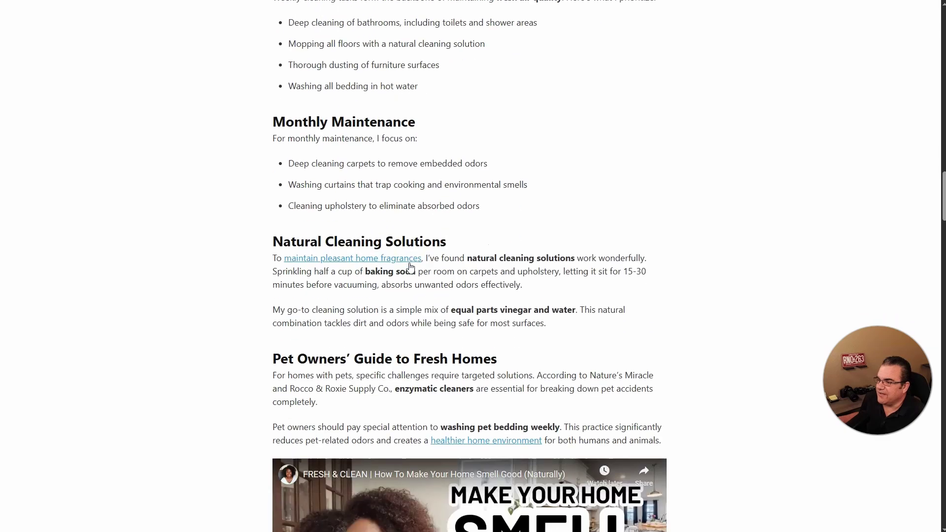
{"action": "scroll", "coordinate": [409, 267], "scroll_direction": "down", "scroll_amount": 20}
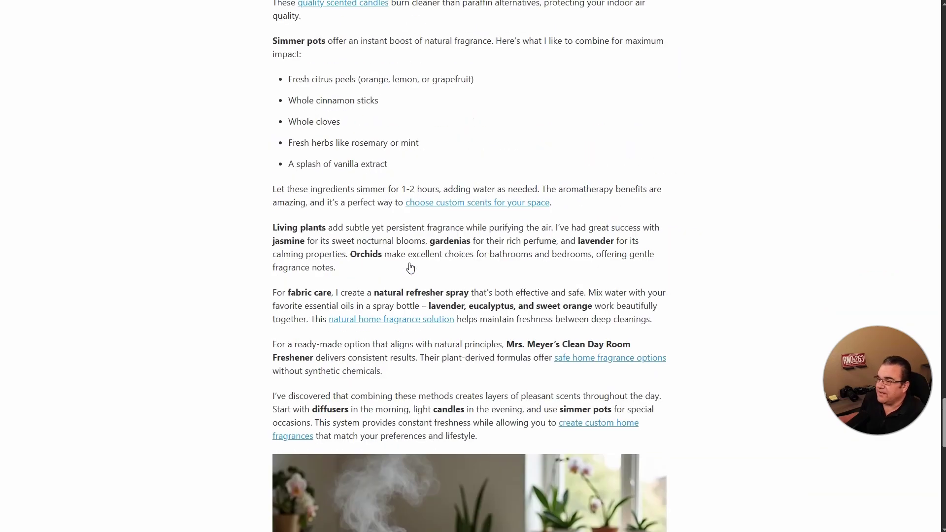
{"action": "scroll", "coordinate": [410, 267], "scroll_direction": "down", "scroll_amount": 5}
{"action": "scroll", "coordinate": [409, 267], "scroll_direction": "up", "scroll_amount": 4}
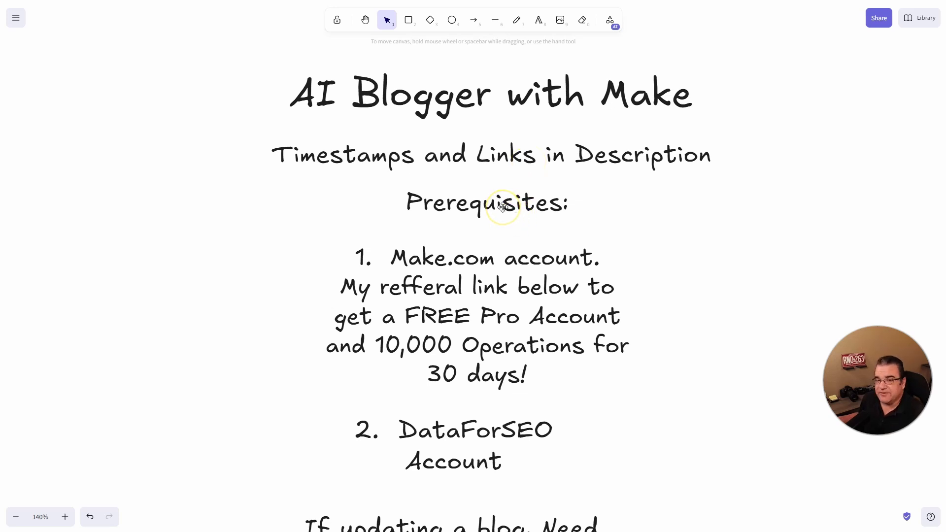
Step: Read the prerequisites in the AI Blogger with Make notes, and examine the expenses summary for 05.02.2025 - 07.03.2025 in DataForSEO
{"action": "scroll", "coordinate": [562, 219], "scroll_direction": "down", "scroll_amount": 1}
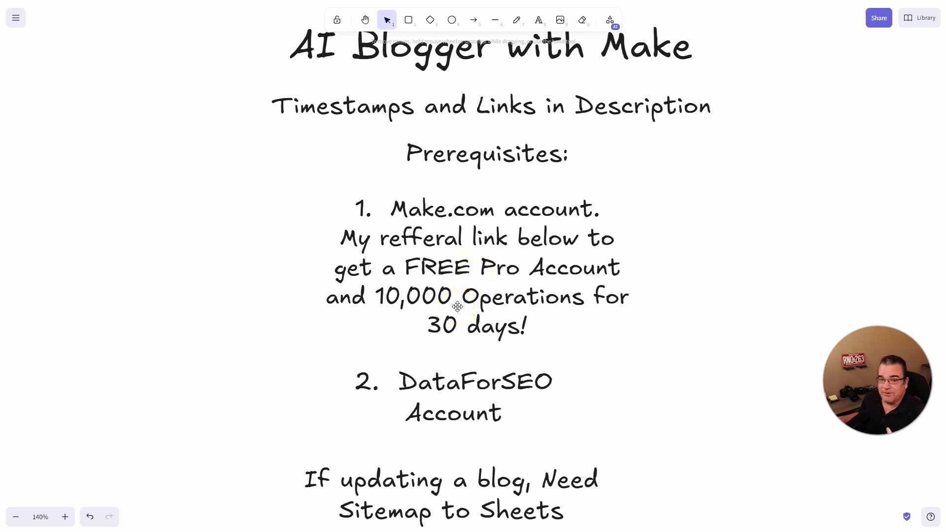
{"action": "scroll", "coordinate": [453, 311], "scroll_direction": "down", "scroll_amount": 5}
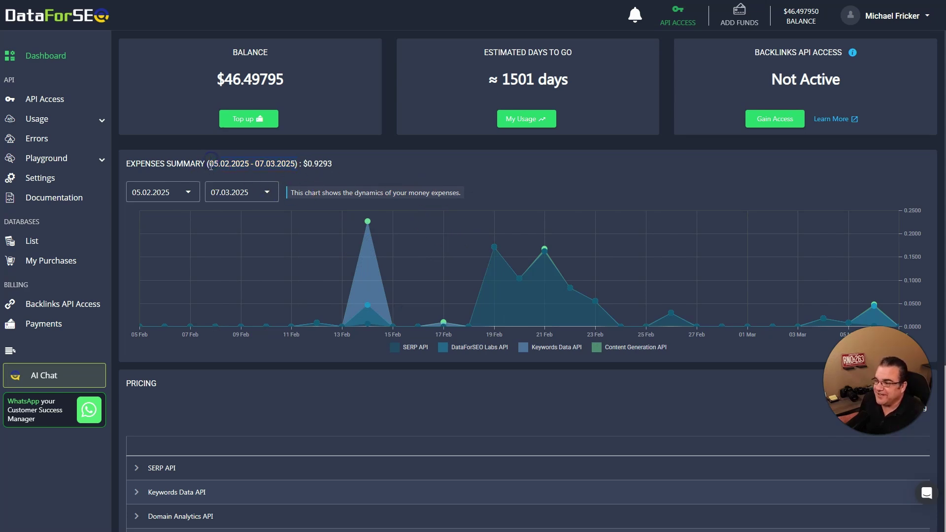
{"action": "left_click_drag", "start_coordinate": [211, 166], "coordinate": [360, 166]}
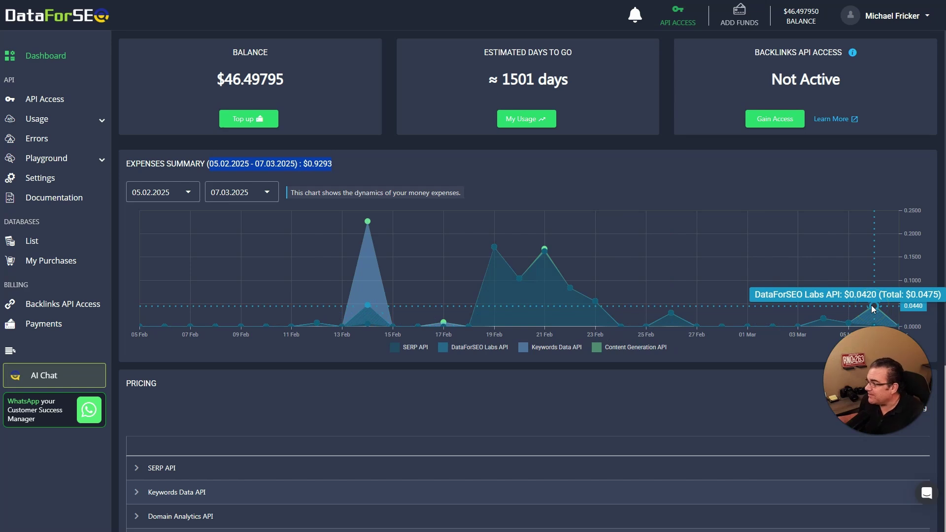
{"action": "left_click", "coordinate": [378, 206]}
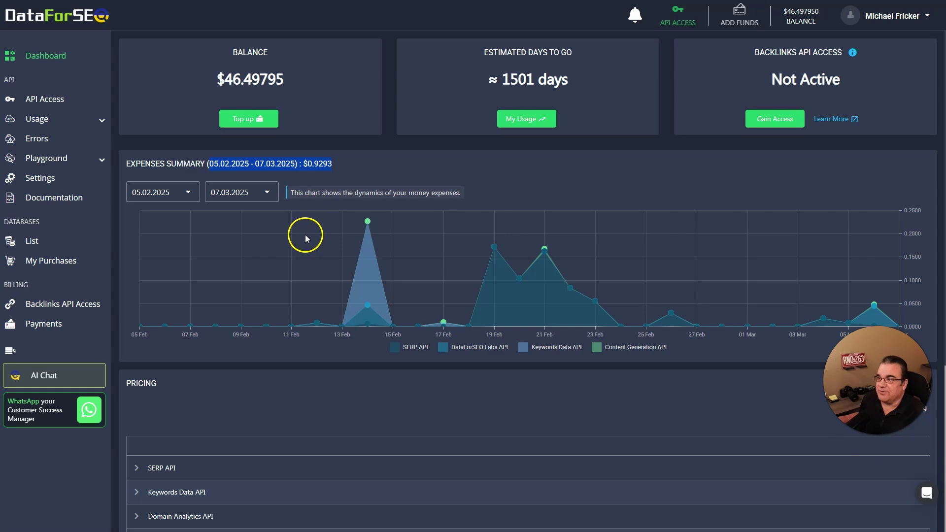
Step: Switch back to the Excalidraw notes and read the prerequisites on sitemap, data store, LLM API keys and image accounts
{"action": "key", "text": "alt+Tab"}
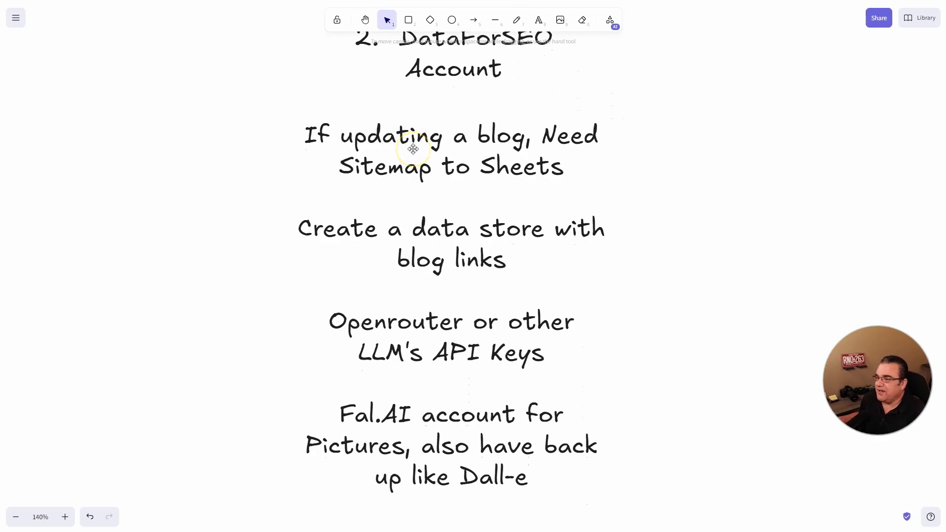
{"action": "left_click", "coordinate": [413, 149]}
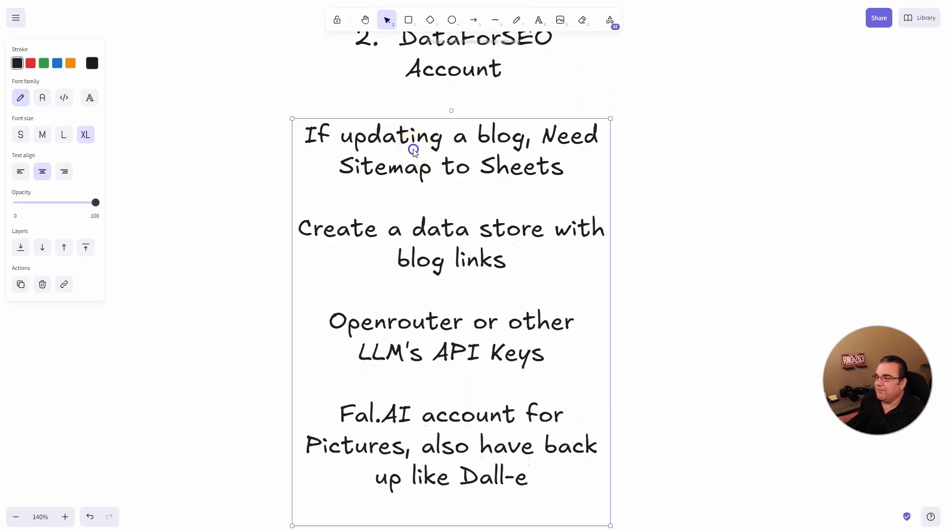
{"action": "left_click", "coordinate": [265, 182]}
{"action": "scroll", "coordinate": [265, 181], "scroll_direction": "down", "scroll_amount": 2}
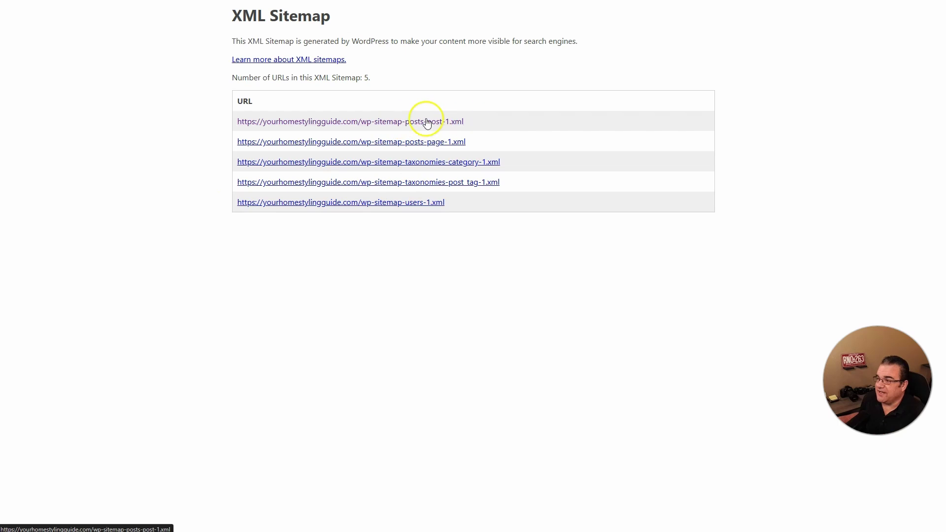
Step: Open the wp-sitemap-posts-post-1.xml sitemap of yourhomestylingguide.com and look through its list of post URLs
{"action": "left_click", "coordinate": [406, 126]}
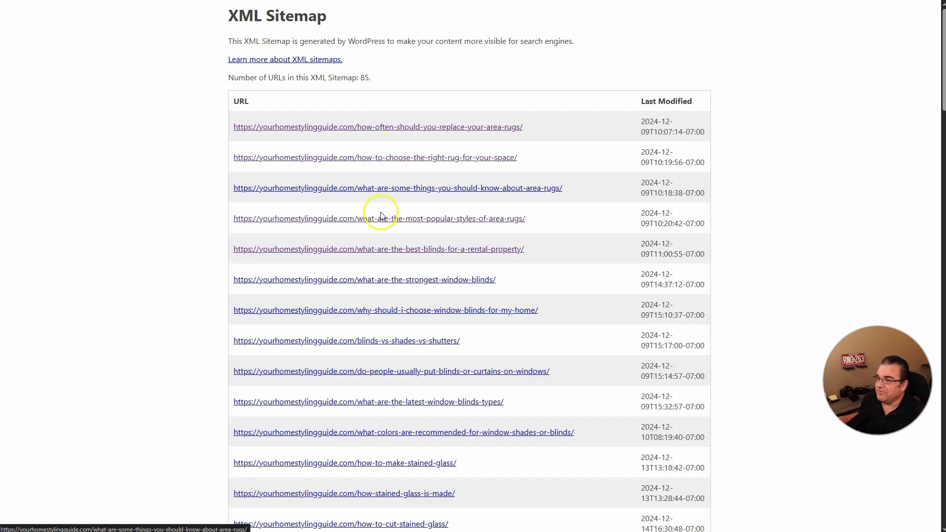
{"action": "scroll", "coordinate": [382, 211], "scroll_direction": "down", "scroll_amount": 20}
{"action": "scroll", "coordinate": [383, 212], "scroll_direction": "down", "scroll_amount": 15}
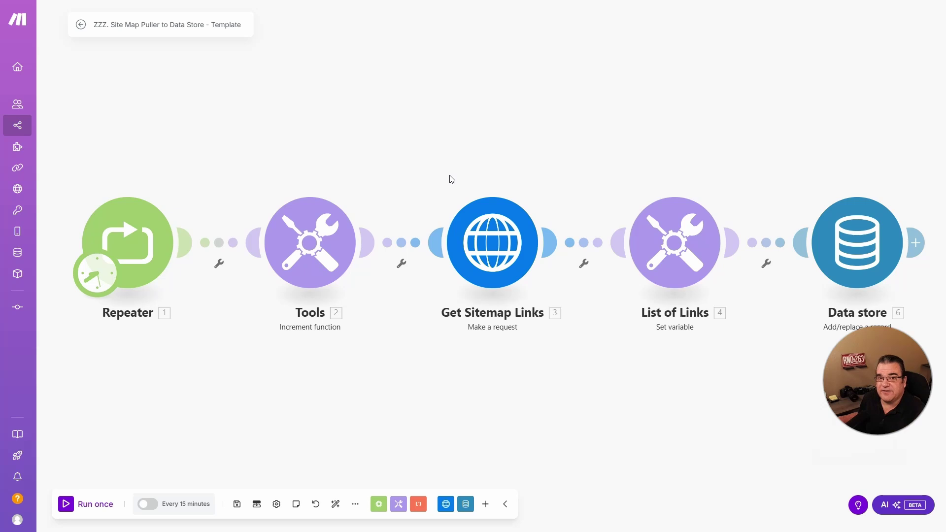
Step: Inspect the Data store module of the Site Map Puller scenario and the Get Posts and Pages to Sheets scenario in Make
{"action": "left_click", "coordinate": [857, 249]}
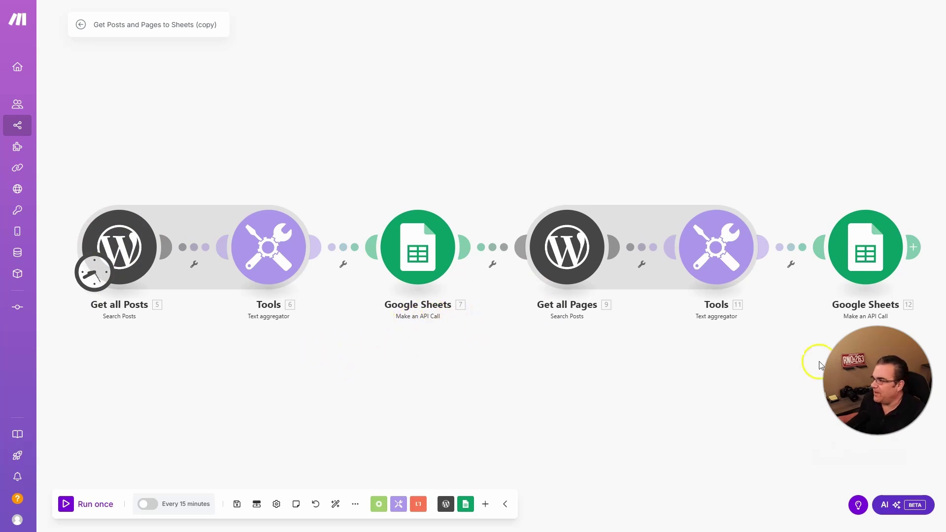
{"action": "key", "text": "alt+Tab"}
{"action": "key", "text": "alt+Tab"}
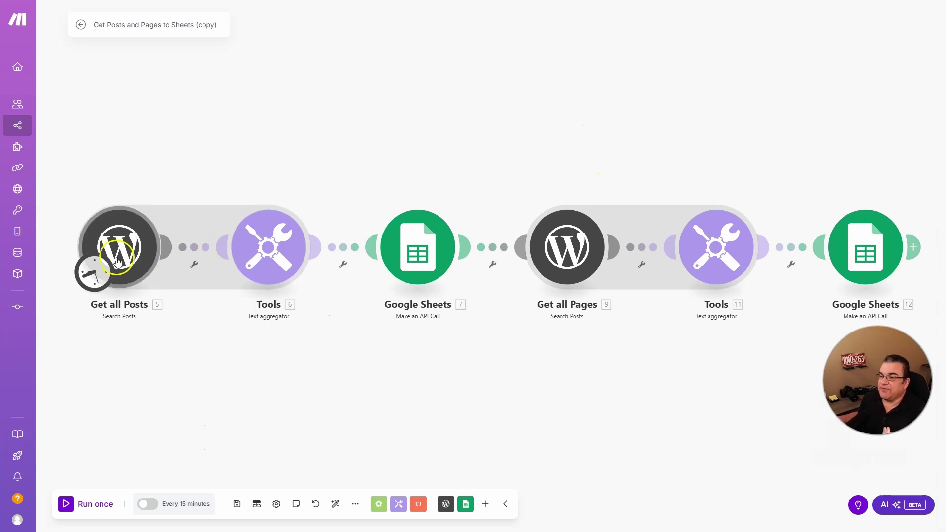
Step: Switch to the YouTube Tutorials spreadsheet and examine the post list and social media status columns on the GDG Posts sheet
{"action": "key", "text": "alt+Tab"}
{"action": "left_click", "coordinate": [870, 38]}
{"action": "left_click_drag", "start_coordinate": [870, 38], "coordinate": [778, 13]}
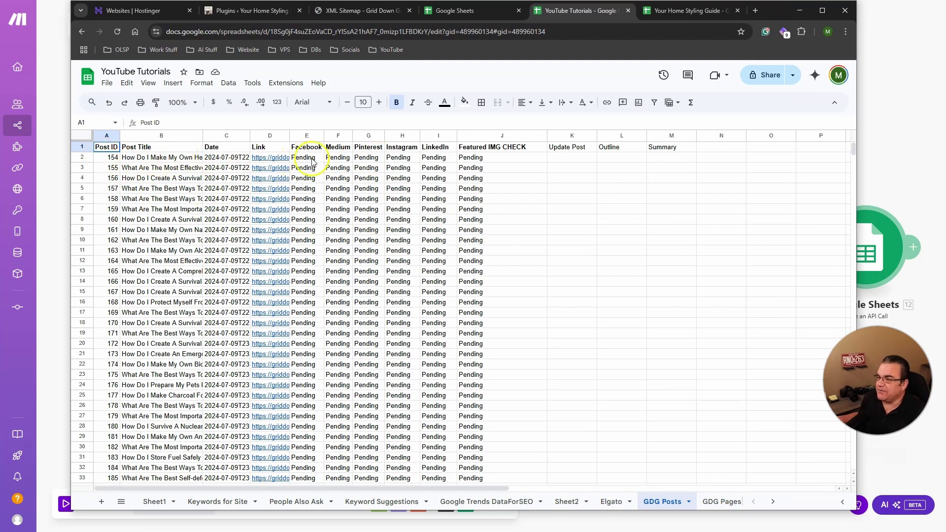
{"action": "left_click_drag", "start_coordinate": [296, 158], "coordinate": [513, 157]}
{"action": "left_click", "coordinate": [436, 205]}
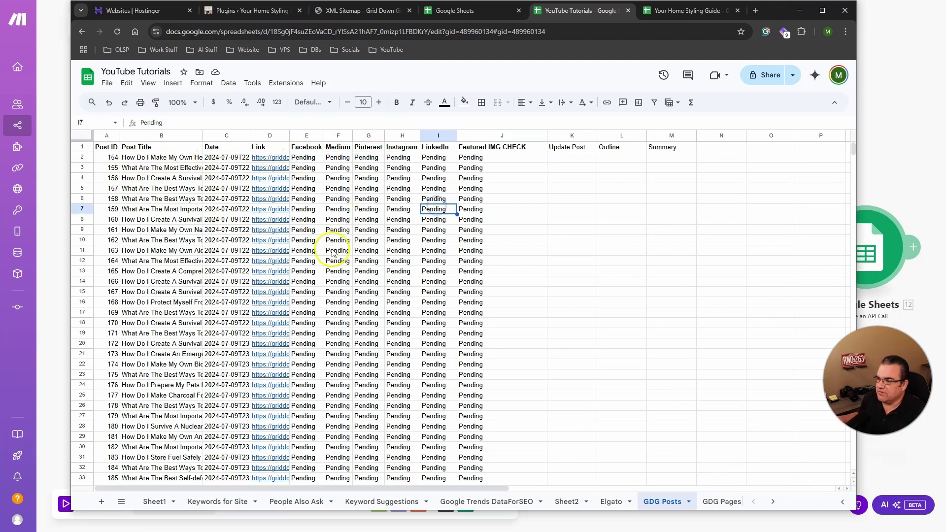
{"action": "scroll", "coordinate": [340, 254], "scroll_direction": "down", "scroll_amount": 20}
{"action": "scroll", "coordinate": [340, 254], "scroll_direction": "down", "scroll_amount": 20}
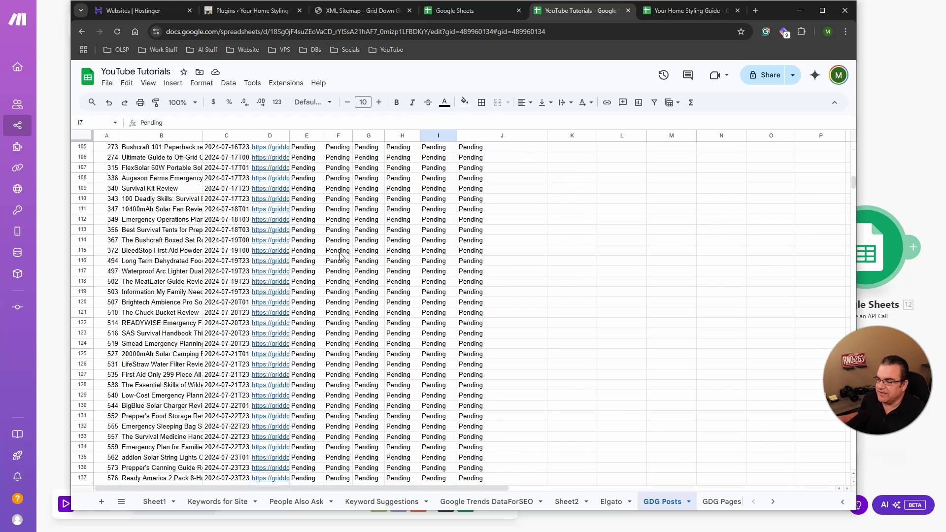
{"action": "scroll", "coordinate": [340, 254], "scroll_direction": "up", "scroll_amount": 20}
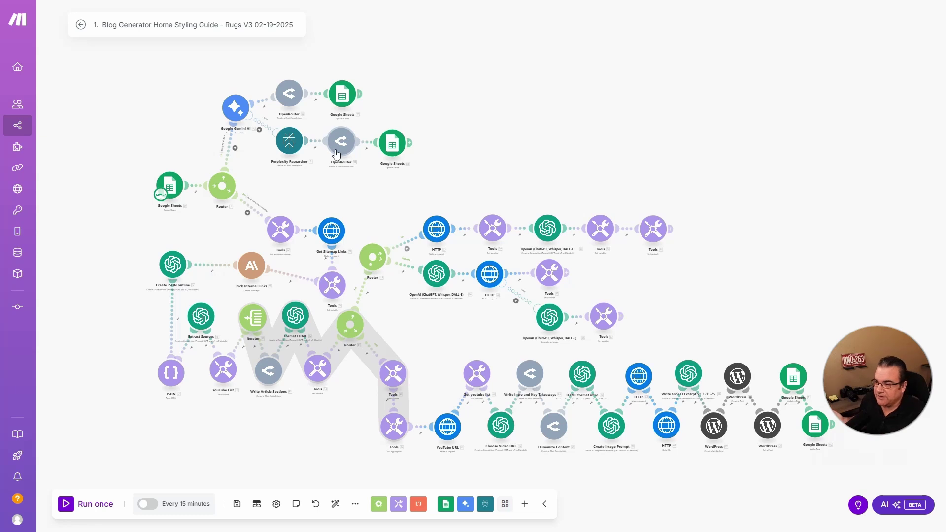
Step: Check the Format HTML module in the blog generator scenario, and read the Fal.AI and Dall-e prerequisite in the notes
{"action": "left_click", "coordinate": [296, 326]}
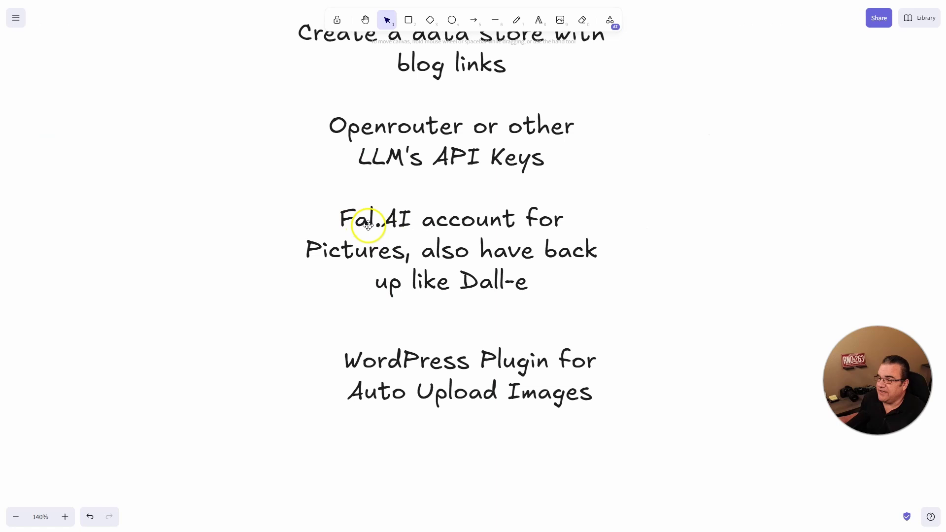
{"action": "left_click", "coordinate": [373, 225]}
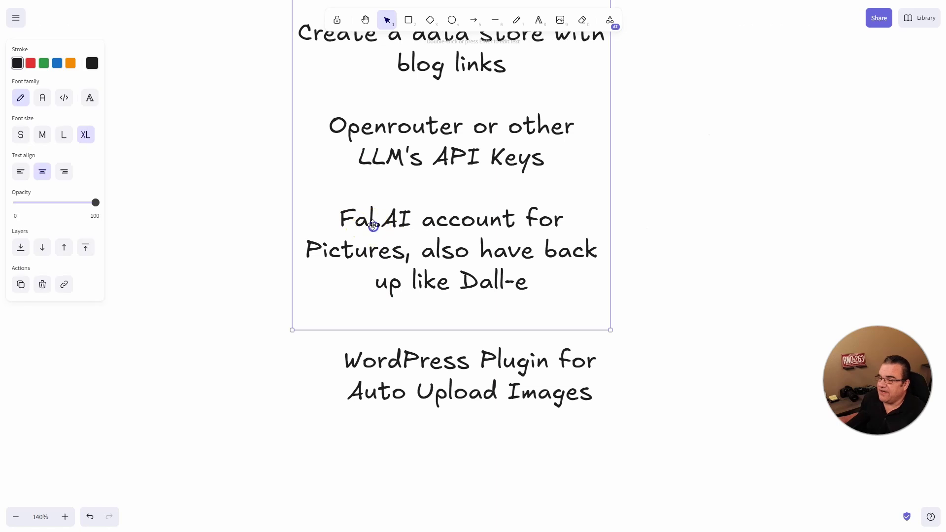
{"action": "left_click", "coordinate": [241, 229]}
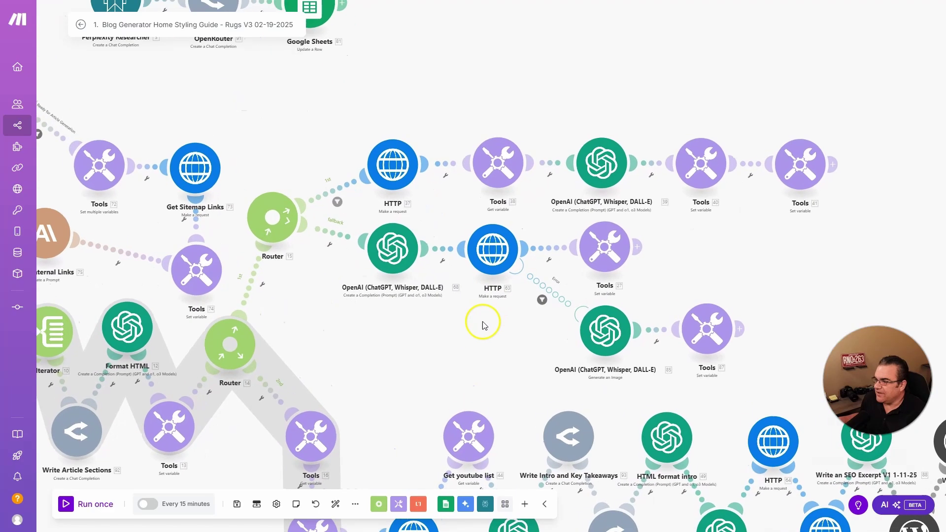
Step: Switch to the blog generator scenario in Make and examine its fallback image branch, including the HTTP request and OpenAI Generate an Image modules
{"action": "left_click_drag", "start_coordinate": [483, 321], "coordinate": [401, 309]}
{"action": "left_click", "coordinate": [310, 217]}
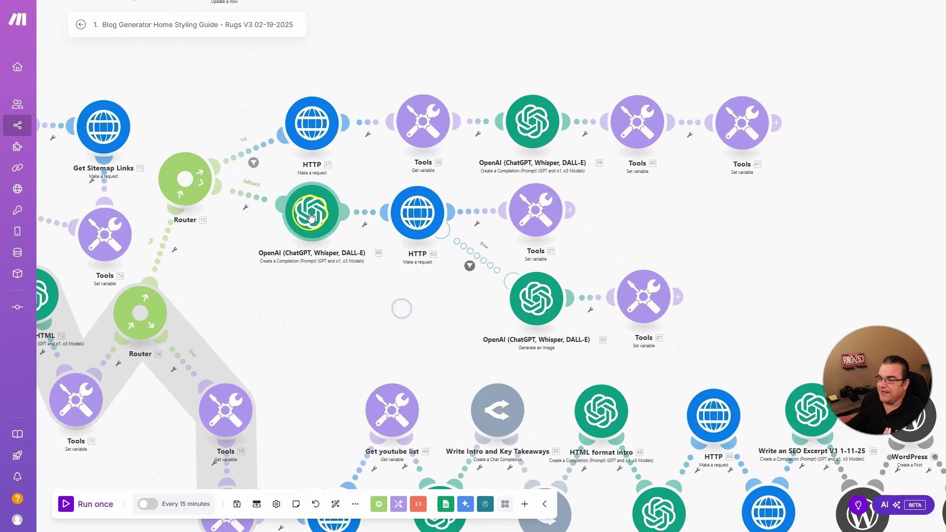
{"action": "left_click", "coordinate": [417, 211]}
{"action": "left_click", "coordinate": [535, 298]}
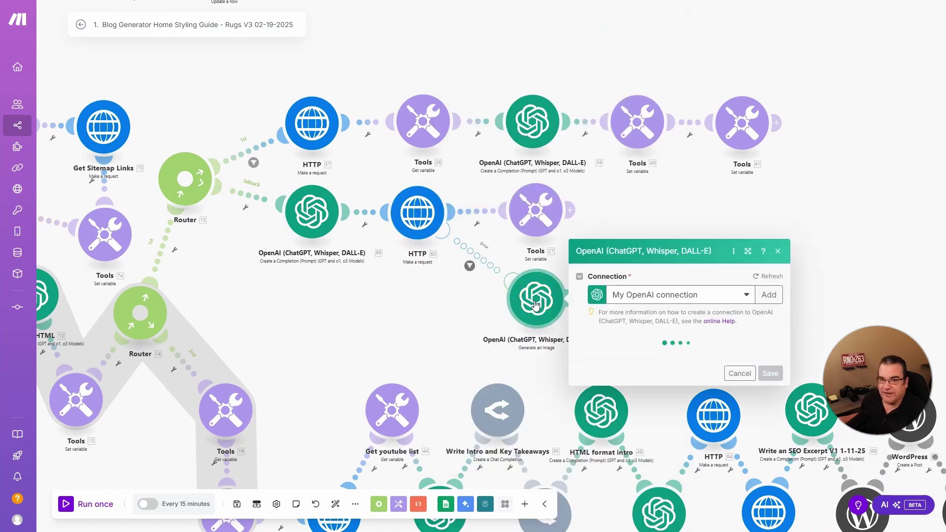
{"action": "left_click", "coordinate": [430, 308]}
{"action": "left_click", "coordinate": [442, 229]}
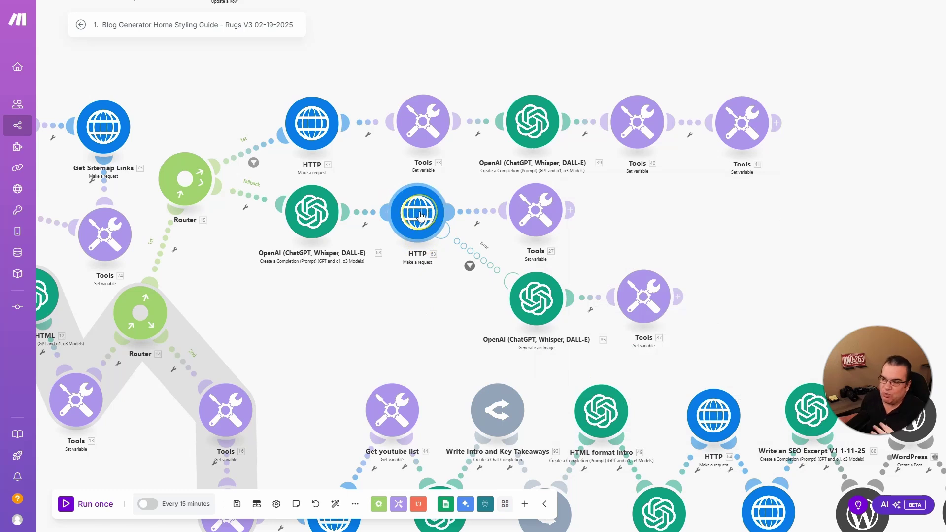
Step: Inspect the settings of the HTTP request module after Create Image Prompt, and compare its position with the backup image generation branch
{"action": "left_click_drag", "start_coordinate": [661, 457], "coordinate": [444, 330]}
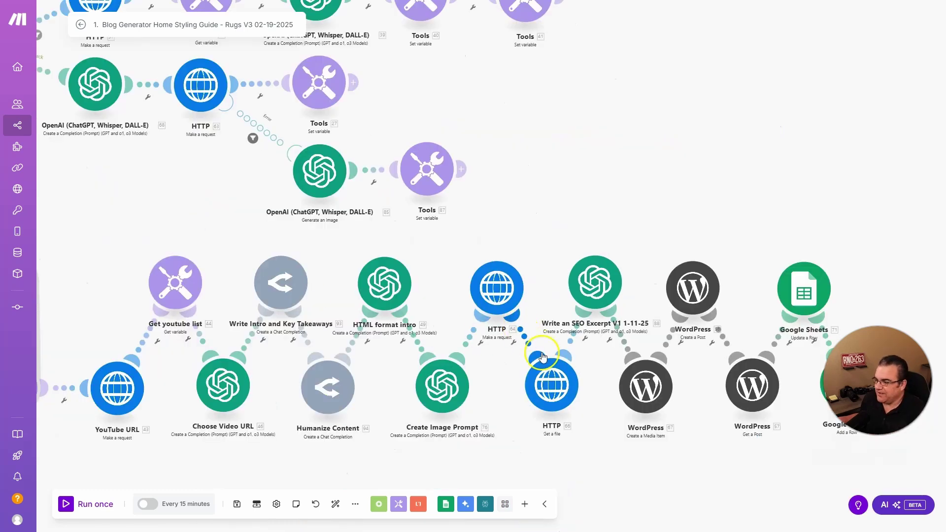
{"action": "left_click", "coordinate": [488, 289]}
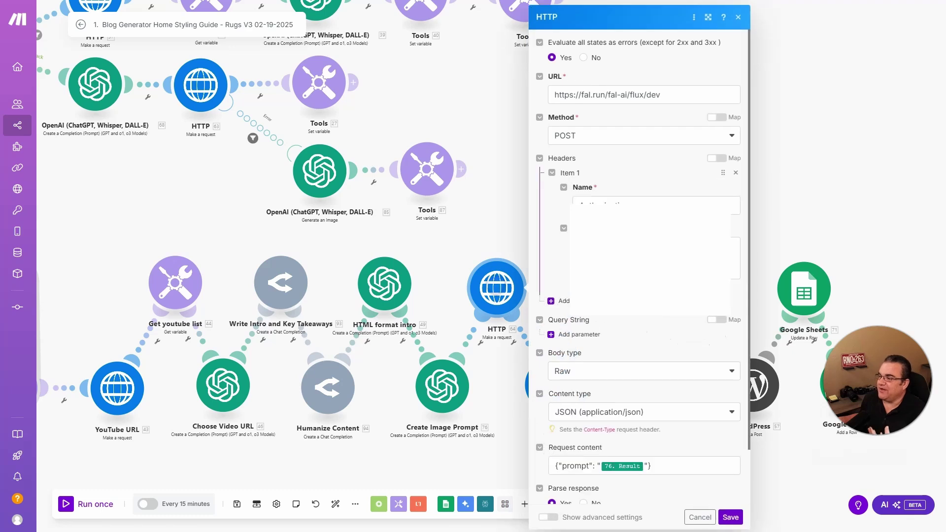
{"action": "left_click", "coordinate": [475, 211]}
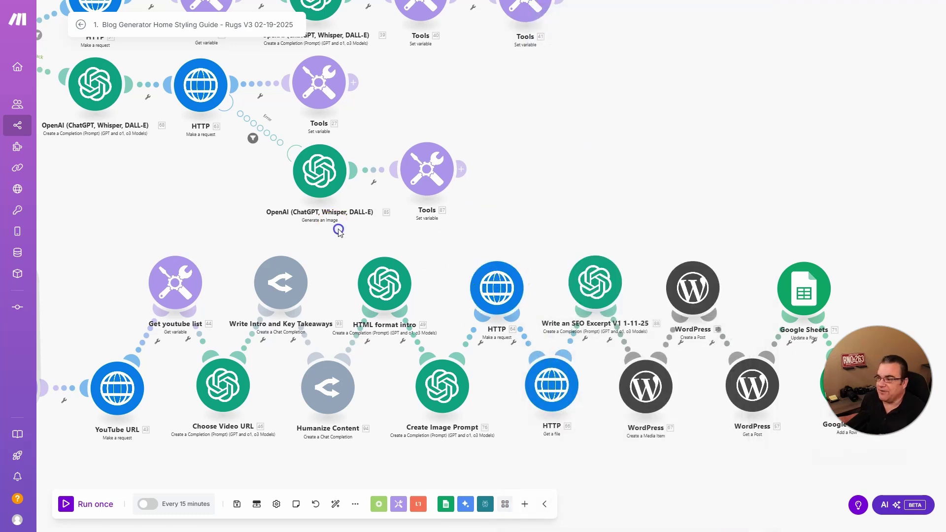
{"action": "left_click_drag", "start_coordinate": [332, 226], "coordinate": [503, 273]}
{"action": "left_click_drag", "start_coordinate": [355, 234], "coordinate": [390, 312]}
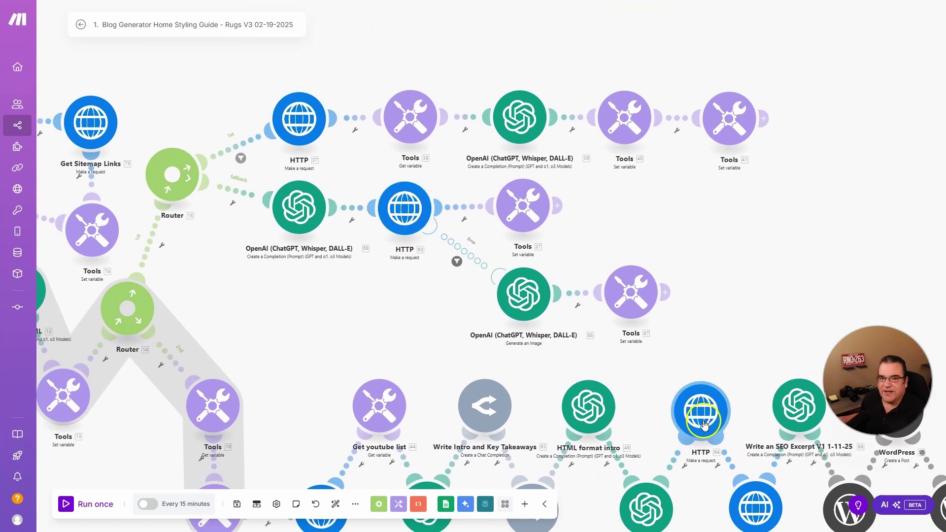
Step: Examine how the article section router connects the outline, sitemap and image generation branches of the blog generator scenario
{"action": "left_click_drag", "start_coordinate": [471, 311], "coordinate": [599, 324]}
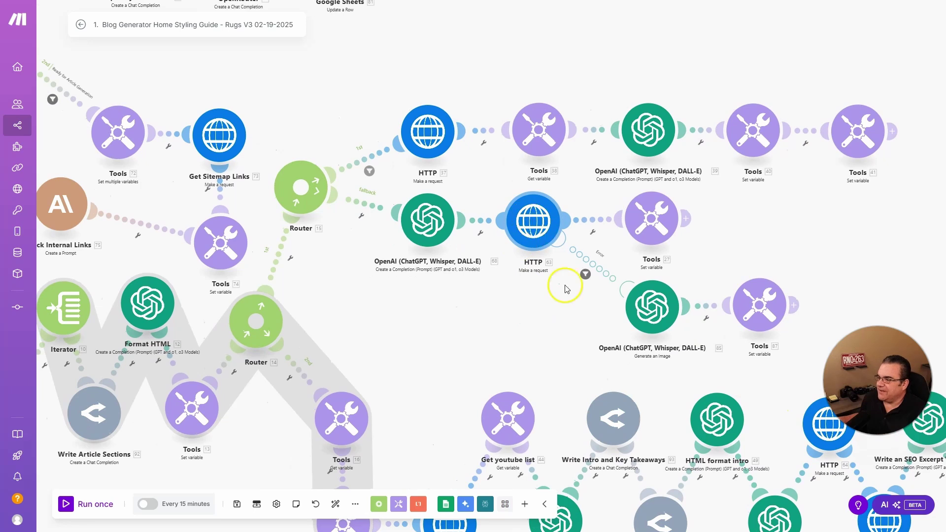
{"action": "left_click_drag", "start_coordinate": [403, 327], "coordinate": [545, 359]}
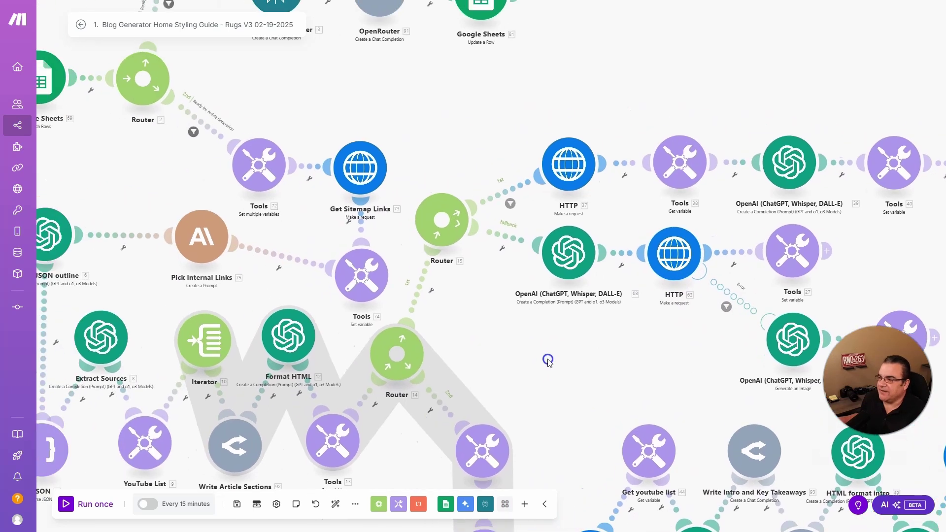
{"action": "left_click_drag", "start_coordinate": [424, 116], "coordinate": [596, 245]}
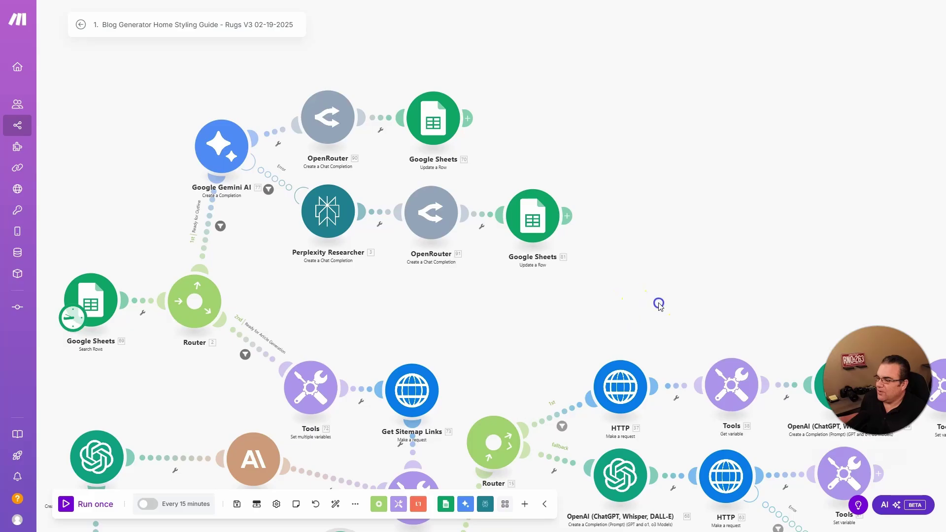
{"action": "left_click_drag", "start_coordinate": [656, 304], "coordinate": [355, 76]}
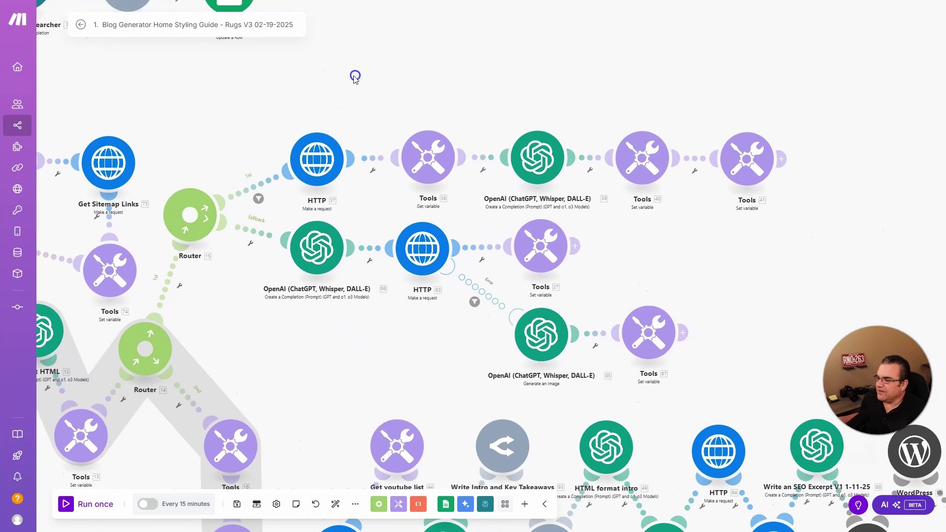
{"action": "left_click", "coordinate": [540, 259]}
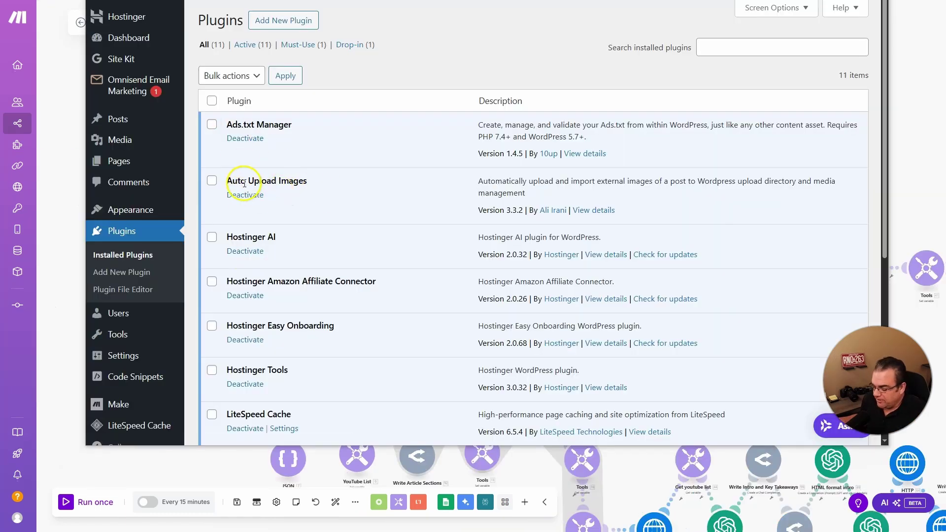
Step: Switch to the WordPress installed plugins page and check the Auto Upload Images plugin and its author
{"action": "mouse_move", "coordinate": [259, 163]}
{"action": "left_mouse_down"}
{"action": "mouse_move", "coordinate": [339, 210]}
{"action": "mouse_move", "coordinate": [260, 155]}
{"action": "left_mouse_up"}
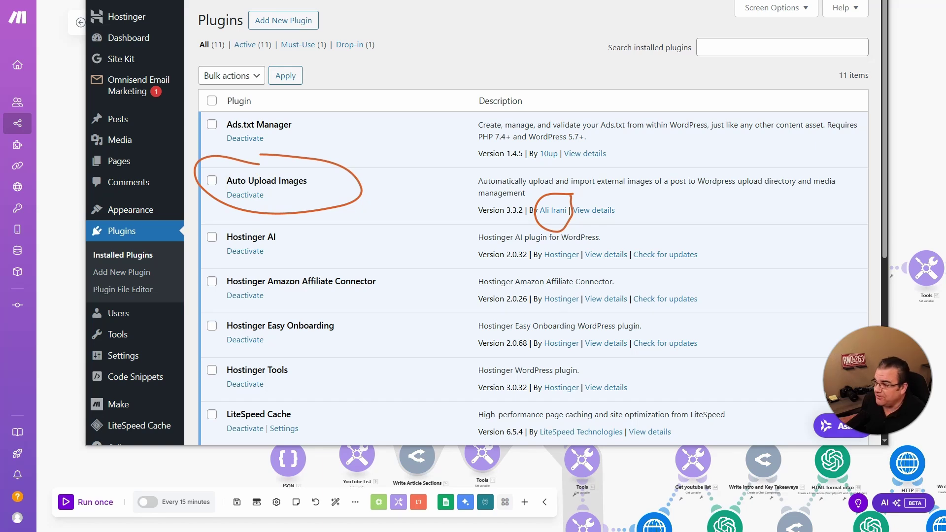
{"action": "key", "text": "Escape"}
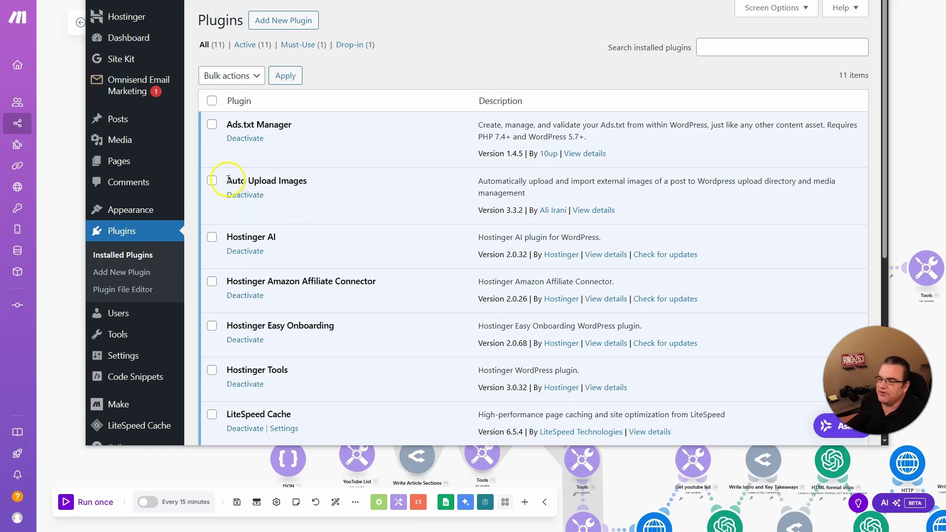
{"action": "left_click_drag", "start_coordinate": [227, 180], "coordinate": [309, 187]}
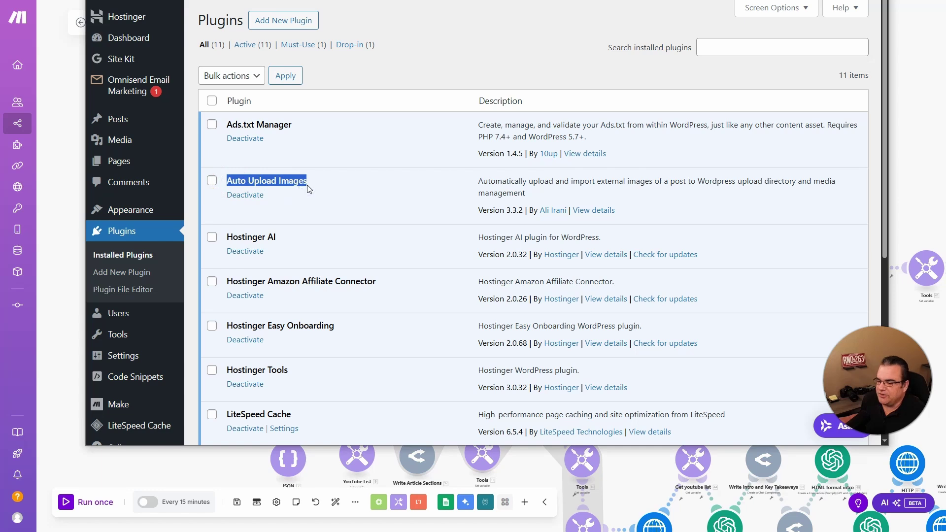
{"action": "left_click", "coordinate": [540, 212]}
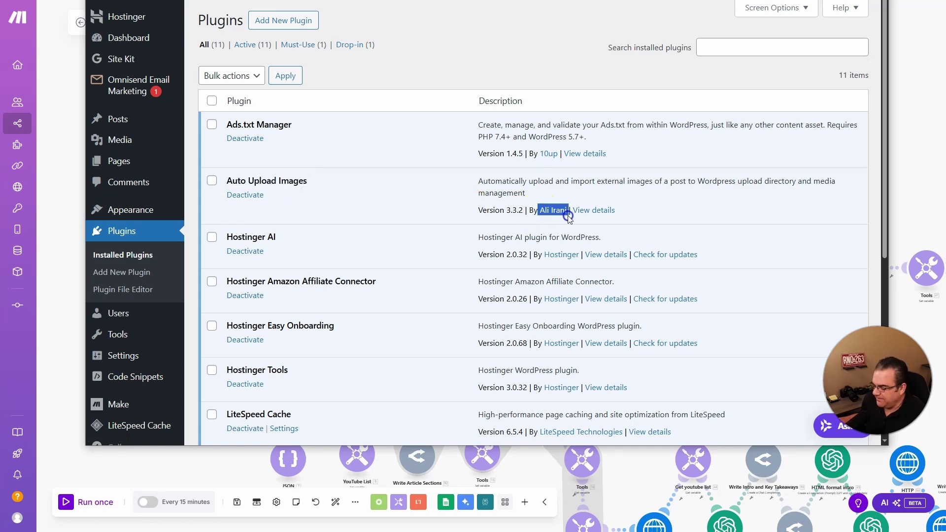
{"action": "left_click", "coordinate": [275, 28]}
{"action": "left_click", "coordinate": [648, 54]}
{"action": "type", "text": "Ali Irani"}
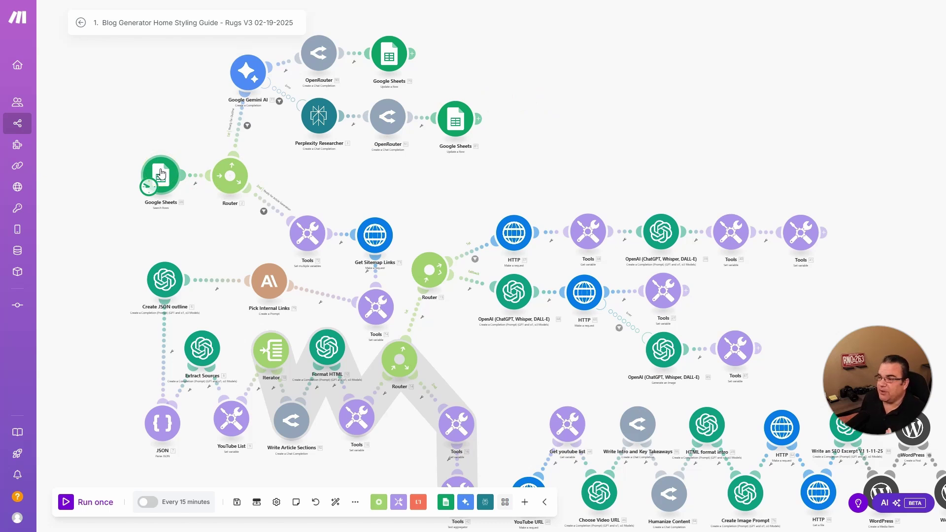
Step: Return to the Make scenario, review its flow through the WordPress modules, and check the Your Home Styling Guide scenario list
{"action": "left_click", "coordinate": [206, 166]}
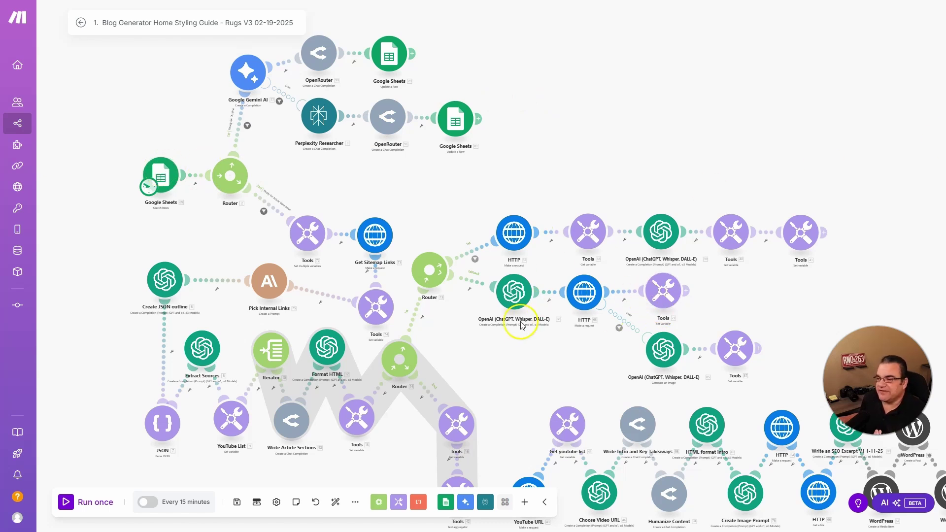
{"action": "left_click_drag", "start_coordinate": [512, 353], "coordinate": [310, 216]}
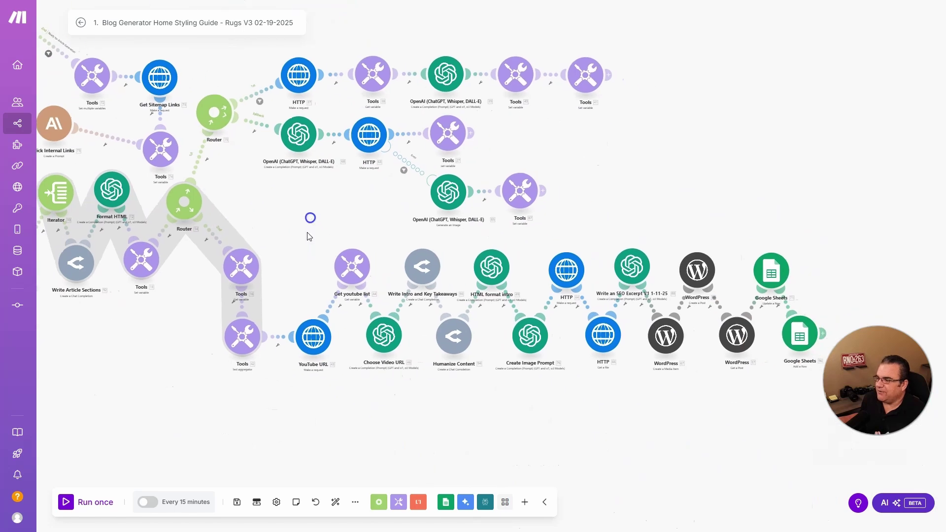
{"action": "left_click", "coordinate": [692, 307]}
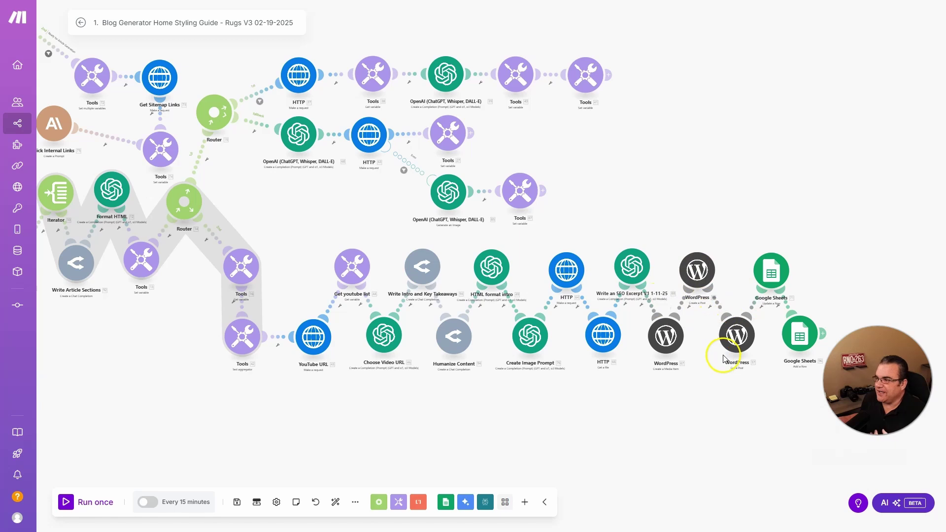
{"action": "key", "text": "alt+Left"}
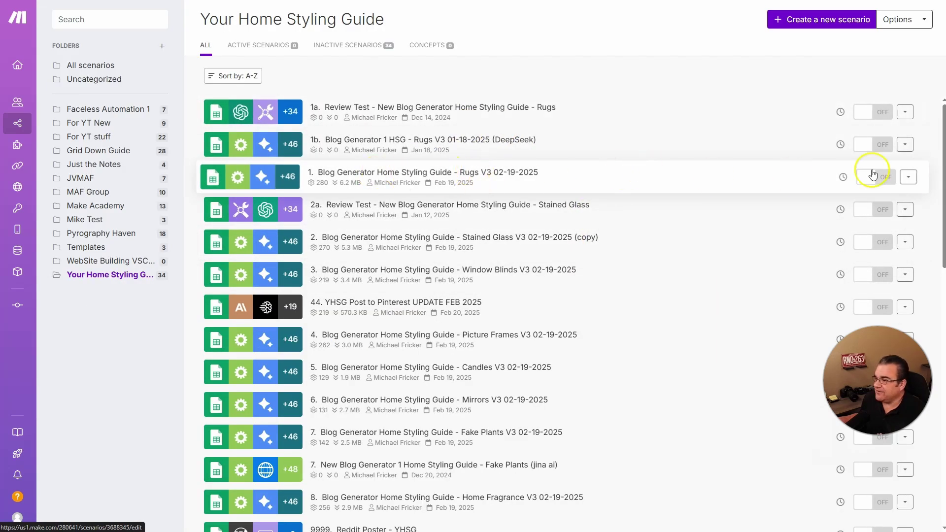
{"action": "left_click", "coordinate": [908, 177]}
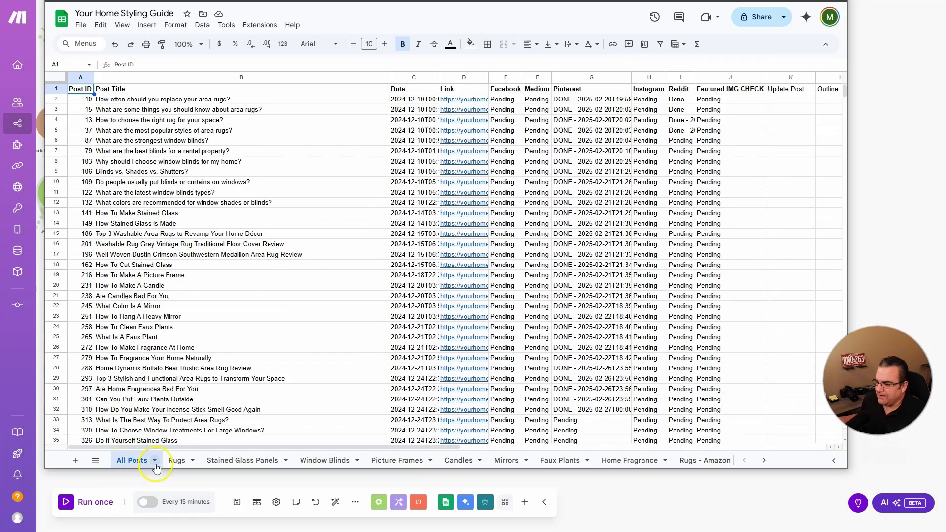
Step: Switch to the Your Home Styling Guide spreadsheet and compare the Rugs, Stained Glass Panels and Window Blinds sheets
{"action": "left_click", "coordinate": [177, 461]}
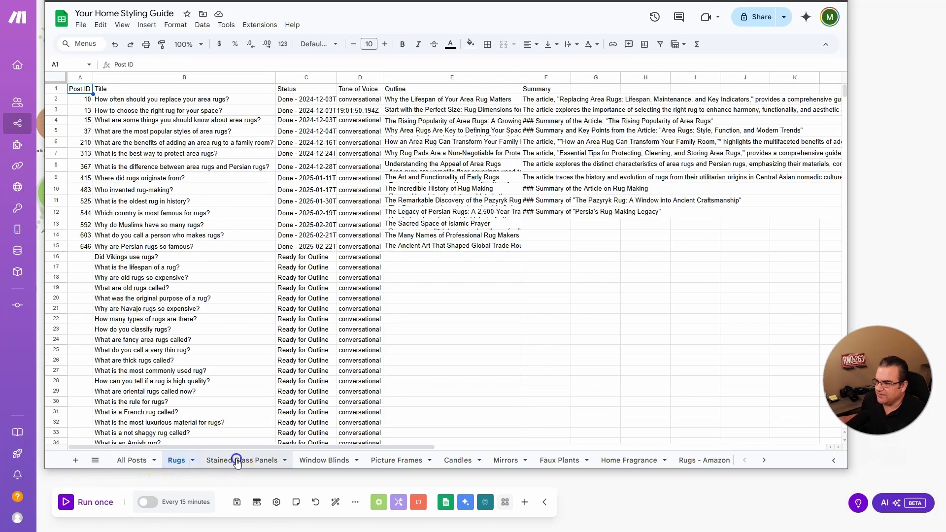
{"action": "left_click", "coordinate": [237, 462]}
{"action": "left_click", "coordinate": [325, 463]}
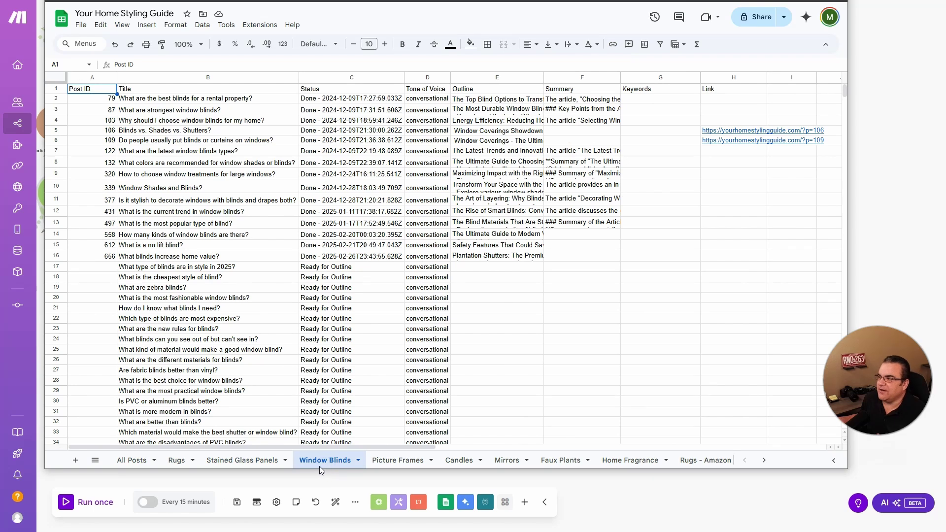
{"action": "left_click", "coordinate": [166, 466]}
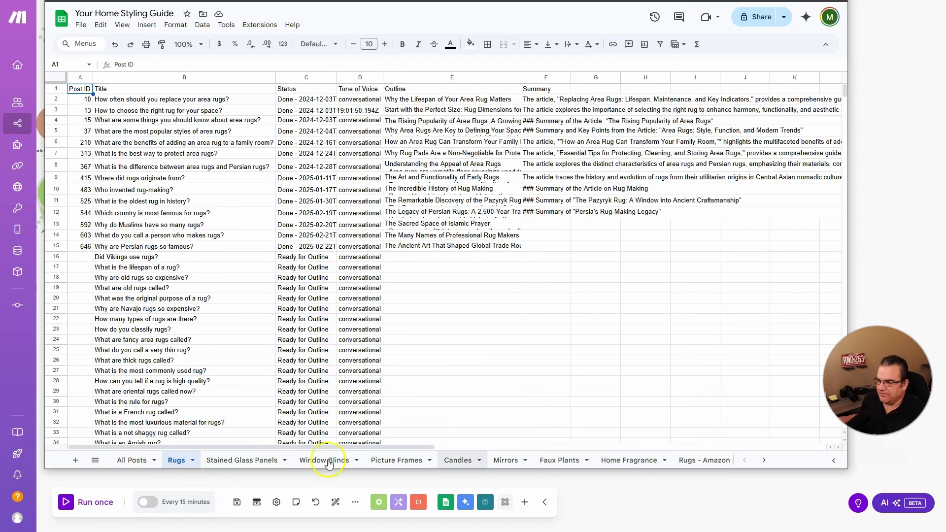
Step: Examine the titles, statuses, tone of voice, outlines and summaries of the posts on the Rugs sheet
{"action": "left_click", "coordinate": [132, 100]}
{"action": "left_click_drag", "start_coordinate": [132, 100], "coordinate": [146, 298]}
{"action": "left_click", "coordinate": [363, 91]}
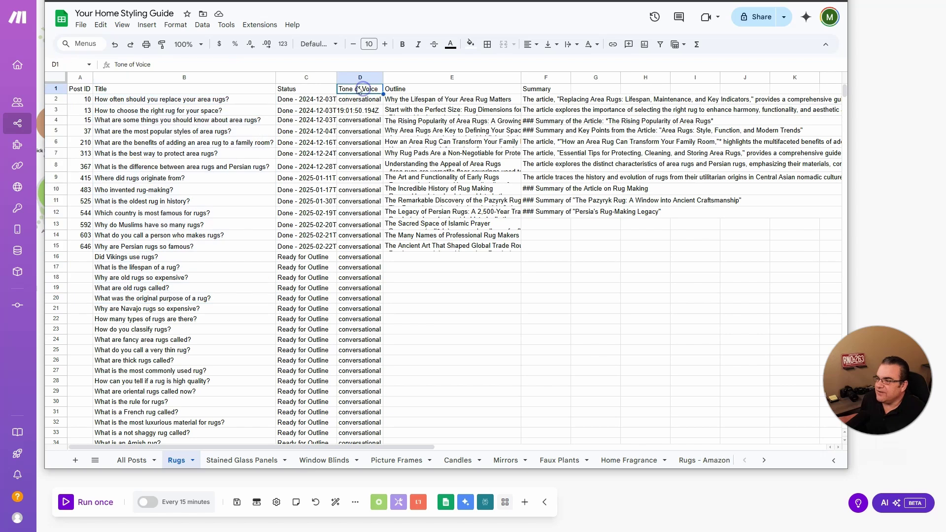
{"action": "left_click", "coordinate": [317, 86]}
{"action": "left_click", "coordinate": [305, 279]}
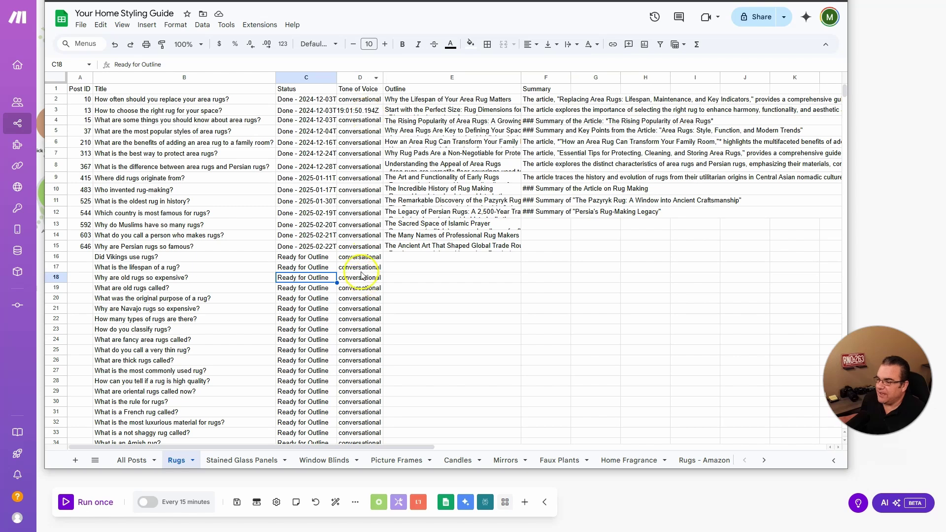
{"action": "left_click_drag", "start_coordinate": [359, 269], "coordinate": [361, 354]}
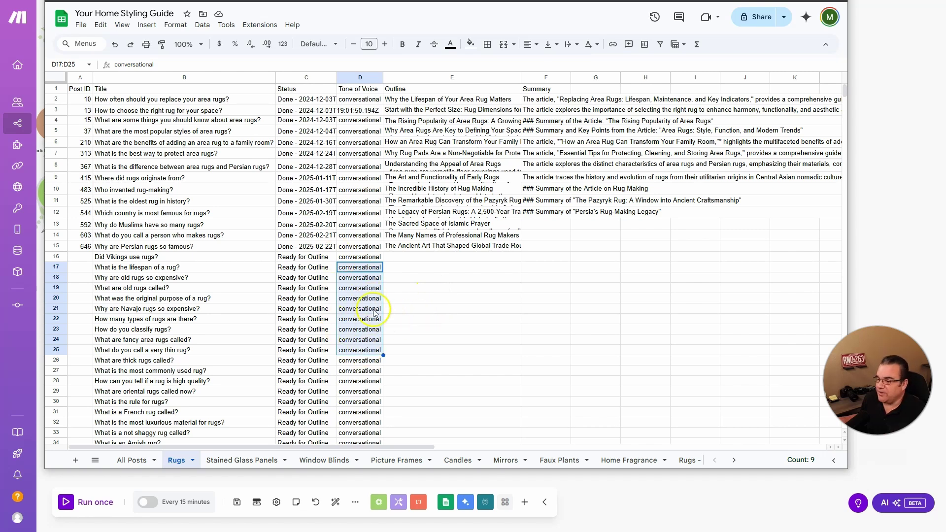
{"action": "left_click", "coordinate": [480, 300]}
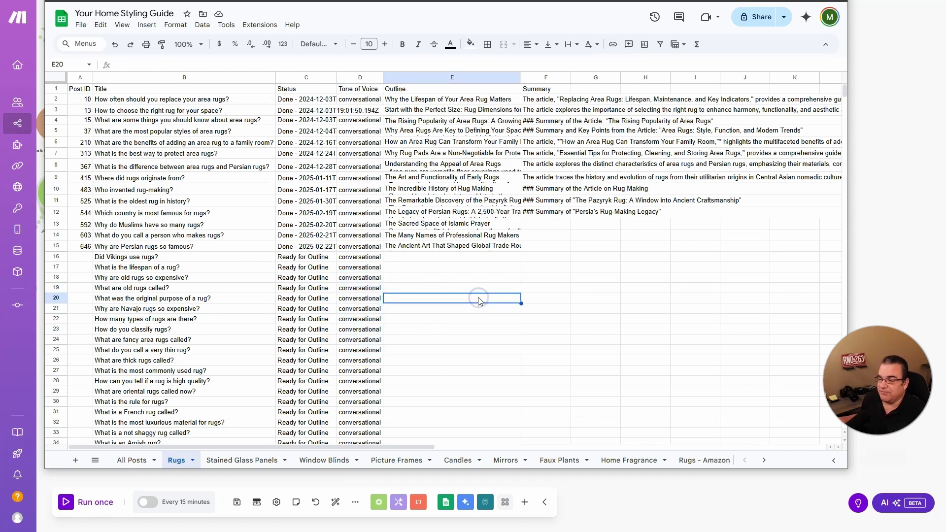
{"action": "left_click", "coordinate": [440, 101]}
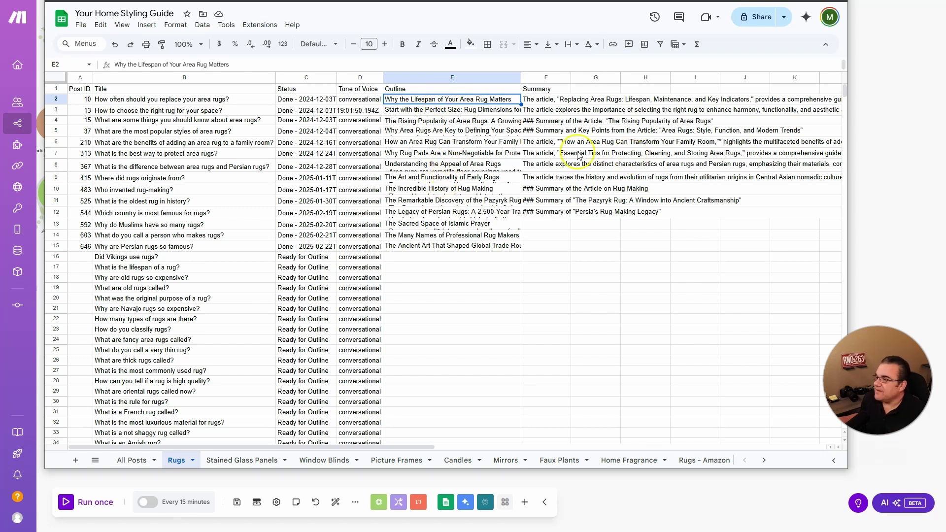
{"action": "left_click_drag", "start_coordinate": [542, 103], "coordinate": [537, 209]}
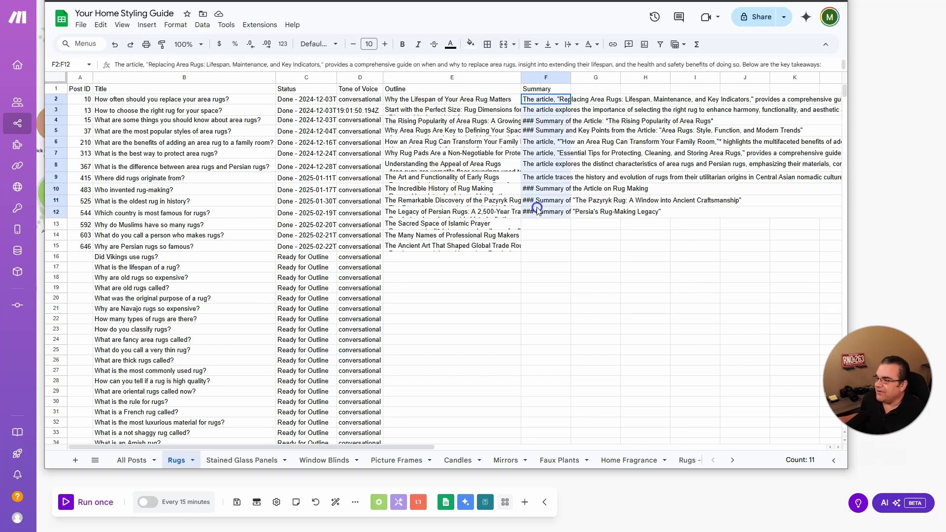
{"action": "left_click", "coordinate": [550, 291]}
Step: Review the post list on the All Posts sheet, its first empty row, and the social media and Update Post columns
{"action": "left_click", "coordinate": [129, 460]}
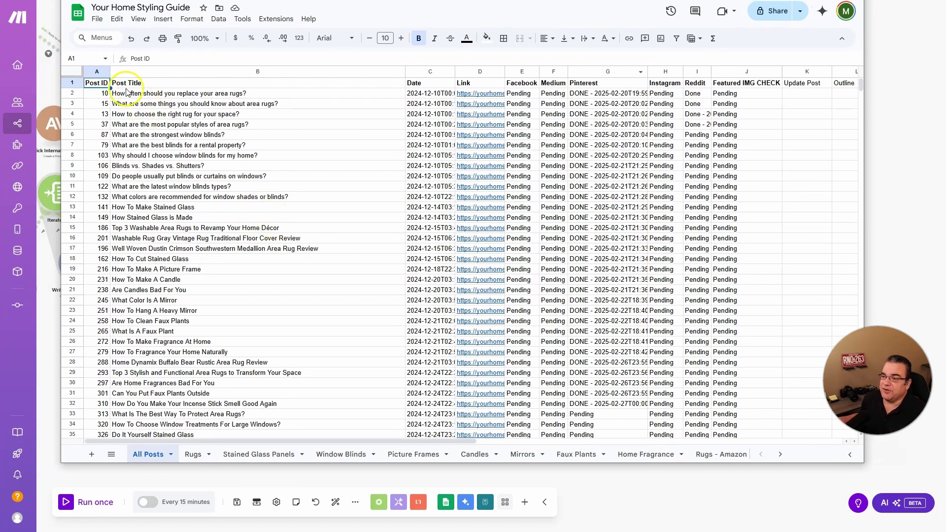
{"action": "left_click_drag", "start_coordinate": [126, 92], "coordinate": [367, 312]}
{"action": "scroll", "coordinate": [228, 201], "scroll_direction": "down", "scroll_amount": 15}
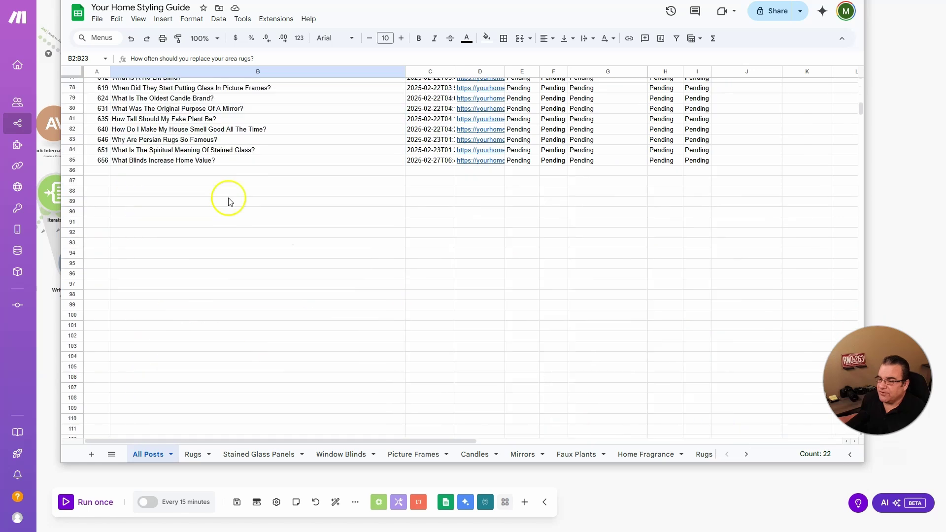
{"action": "left_click_drag", "start_coordinate": [101, 171], "coordinate": [734, 174]}
{"action": "scroll", "coordinate": [598, 234], "scroll_direction": "up", "scroll_amount": 15}
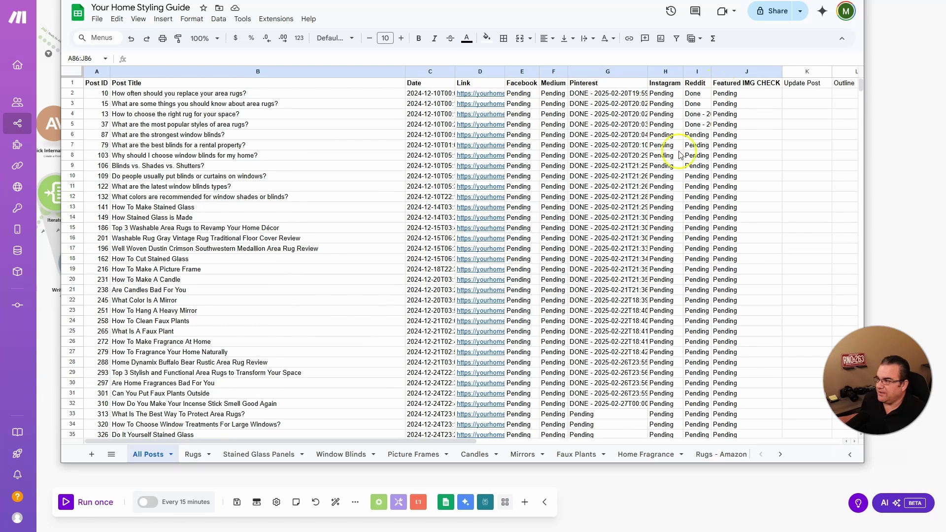
{"action": "left_click", "coordinate": [815, 84]}
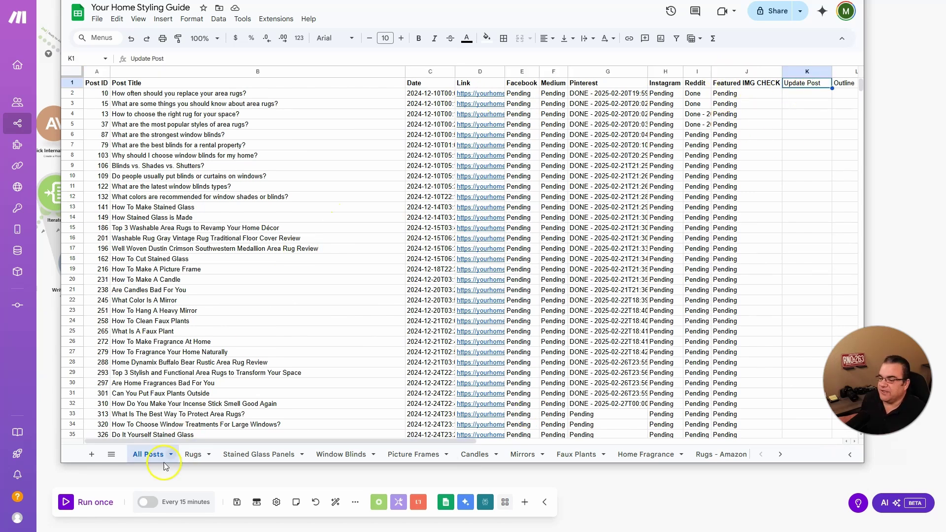
Step: Go back to the Rugs sheet and check its Post ID, Title, Status, Tone of Voice, Outline and Summary headers
{"action": "left_click", "coordinate": [194, 454]}
{"action": "left_click", "coordinate": [186, 125]}
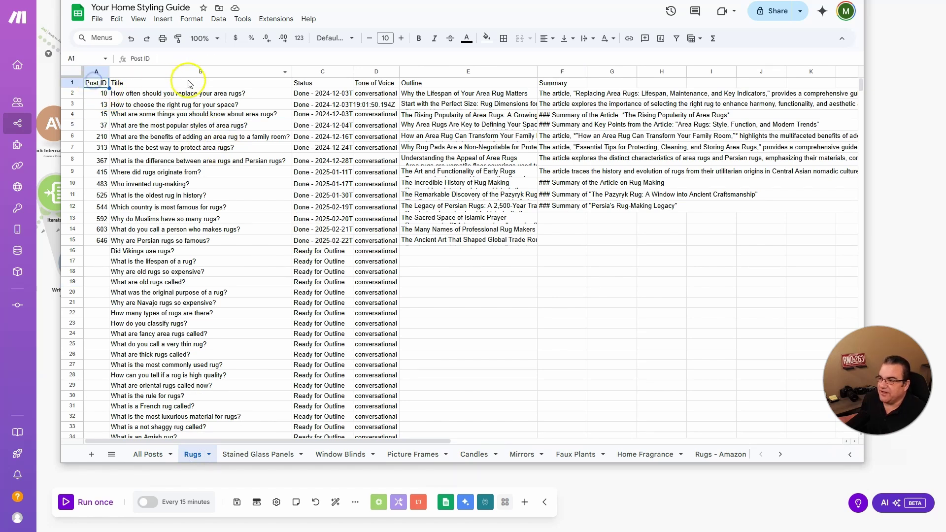
{"action": "left_click", "coordinate": [315, 81]}
{"action": "left_click", "coordinate": [371, 81]}
{"action": "left_click", "coordinate": [443, 81]}
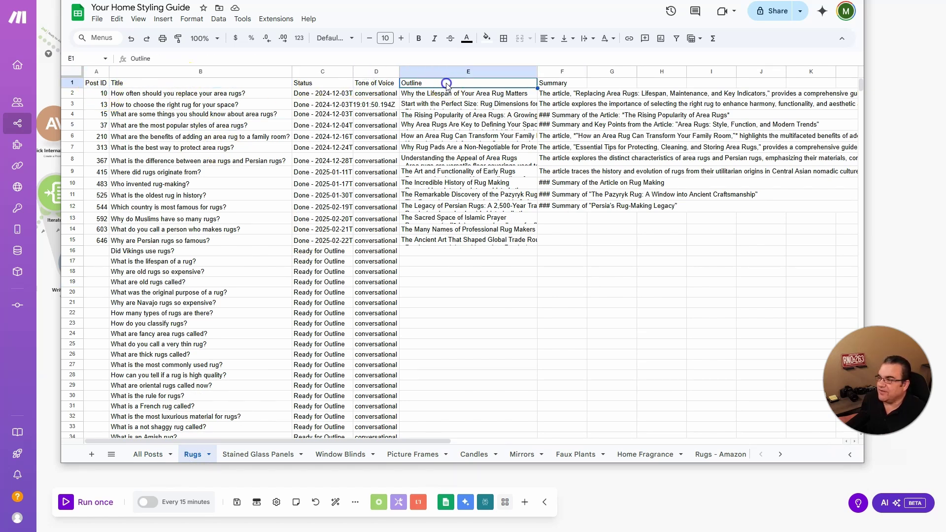
{"action": "left_click_drag", "start_coordinate": [547, 81], "coordinate": [572, 147]}
{"action": "left_click", "coordinate": [593, 261]}
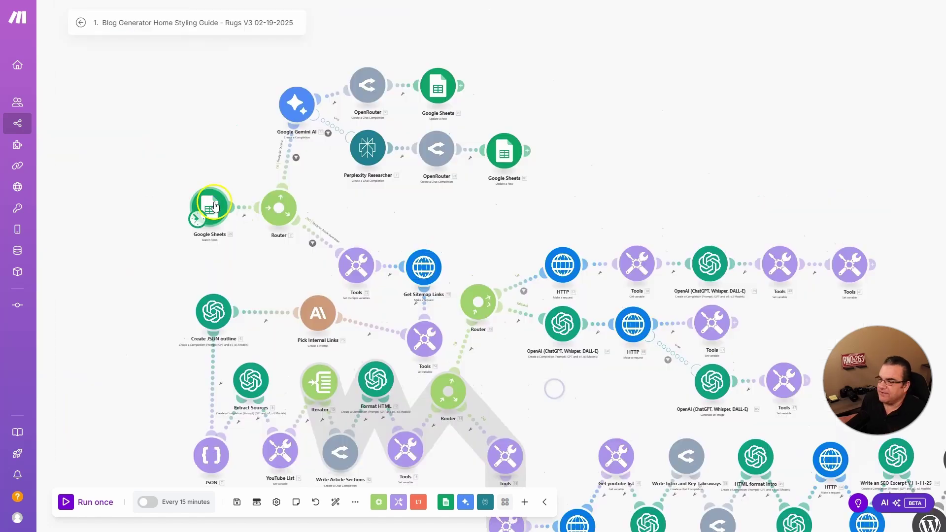
Step: Inspect the Google Sheets Search Rows settings in the Make scenario and compare the status filter with the "Did Vikings use rugs?" row
{"action": "left_click", "coordinate": [214, 206]}
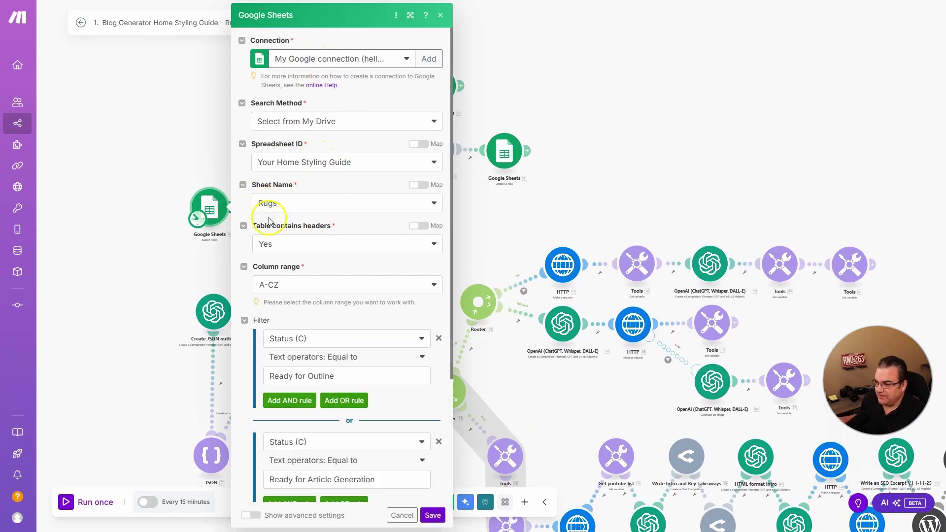
{"action": "scroll", "coordinate": [273, 199], "scroll_direction": "down", "scroll_amount": 3}
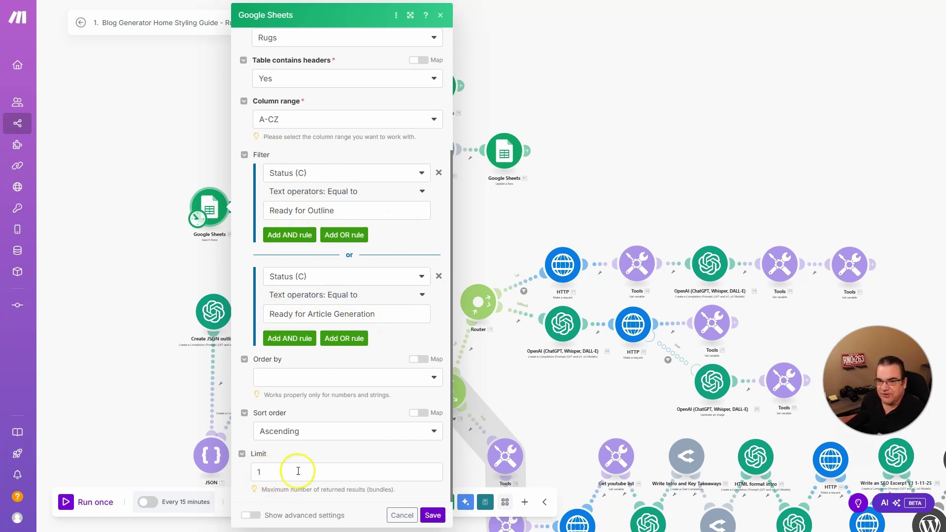
{"action": "key", "text": "alt+Tab"}
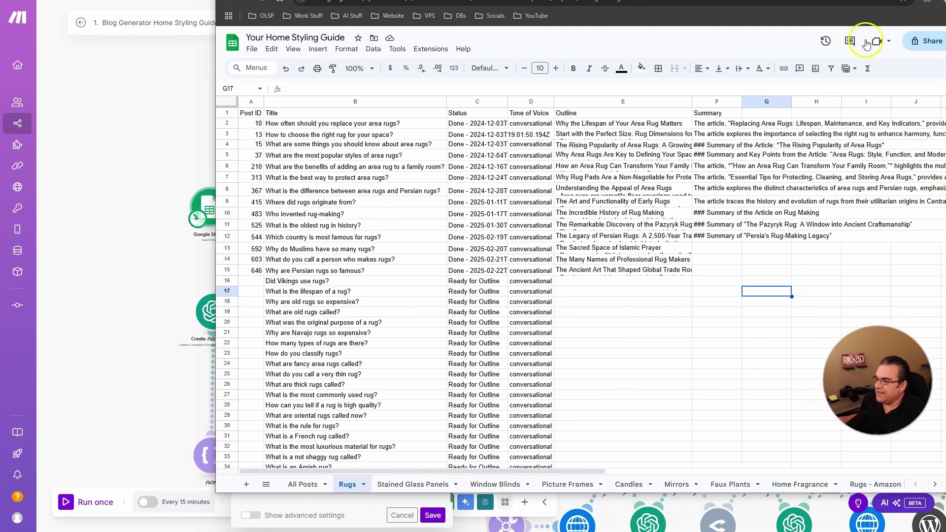
{"action": "left_click", "coordinate": [314, 281]}
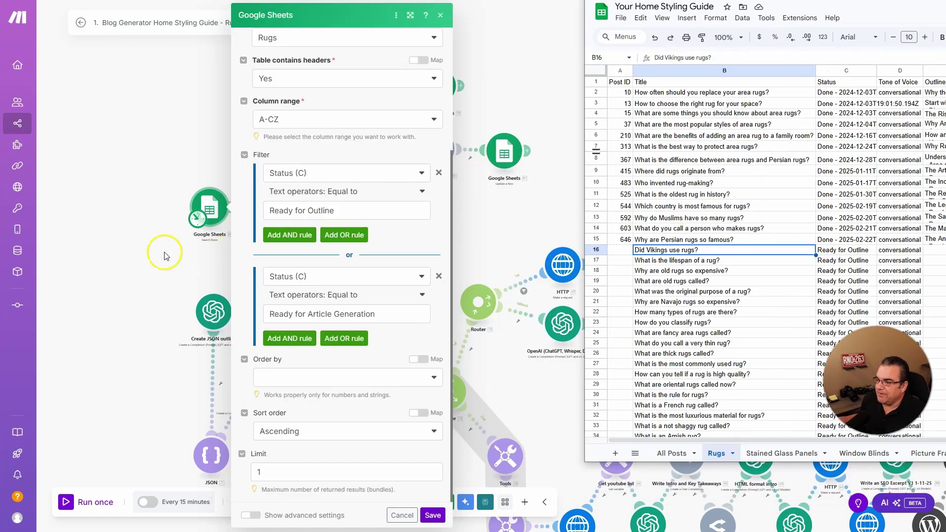
Step: Run only the Google Sheets Search Rows module and check the title, status, tone of voice and row number in its output bundle
{"action": "left_click", "coordinate": [99, 262]}
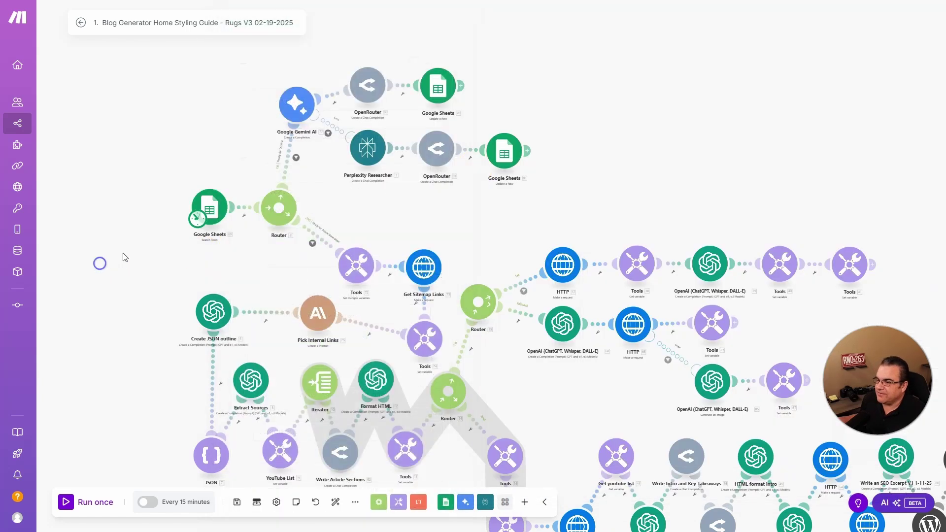
{"action": "right_click", "coordinate": [194, 213]}
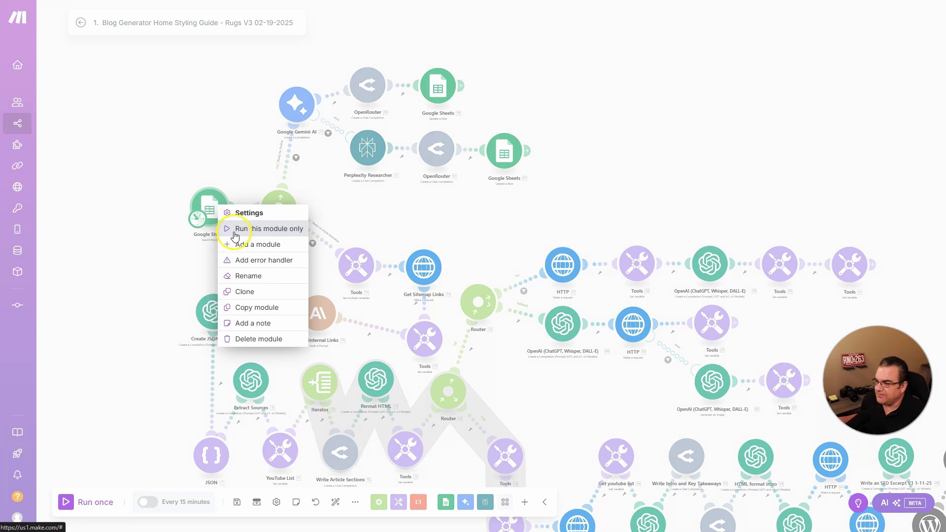
{"action": "left_click", "coordinate": [232, 226]}
{"action": "left_click_drag", "start_coordinate": [215, 227], "coordinate": [298, 267]}
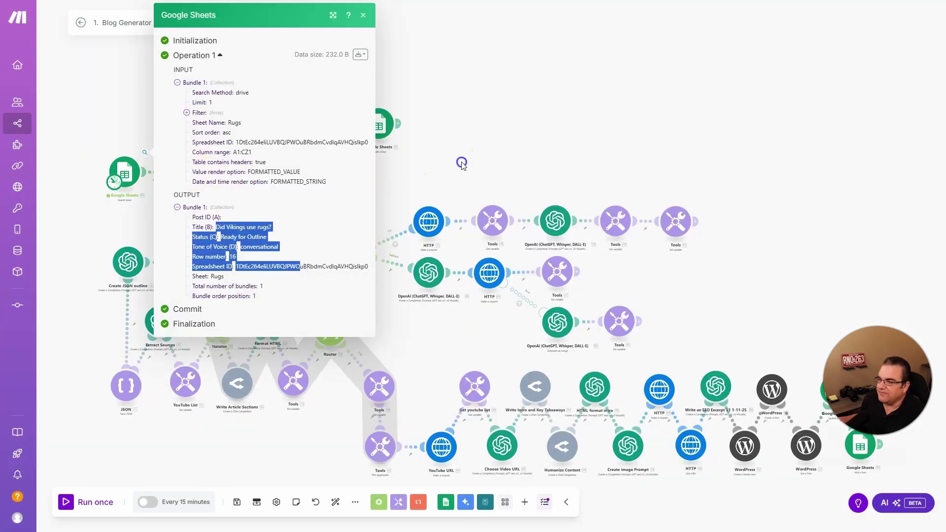
{"action": "left_click", "coordinate": [461, 164]}
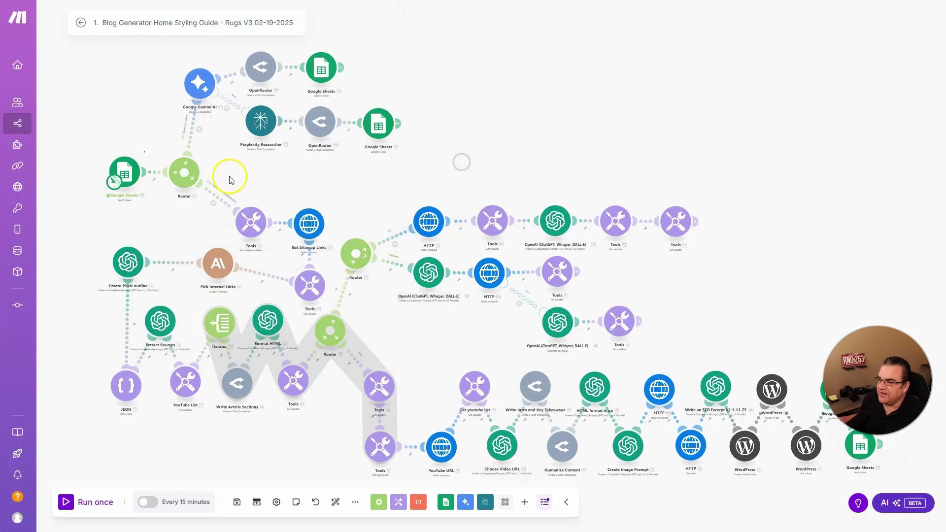
Step: Examine the Ready for Outline filter between the router and Google Gemini AI, including its Status condition and available operators, and close it without saving
{"action": "scroll", "coordinate": [226, 177], "scroll_direction": "up", "scroll_amount": 5}
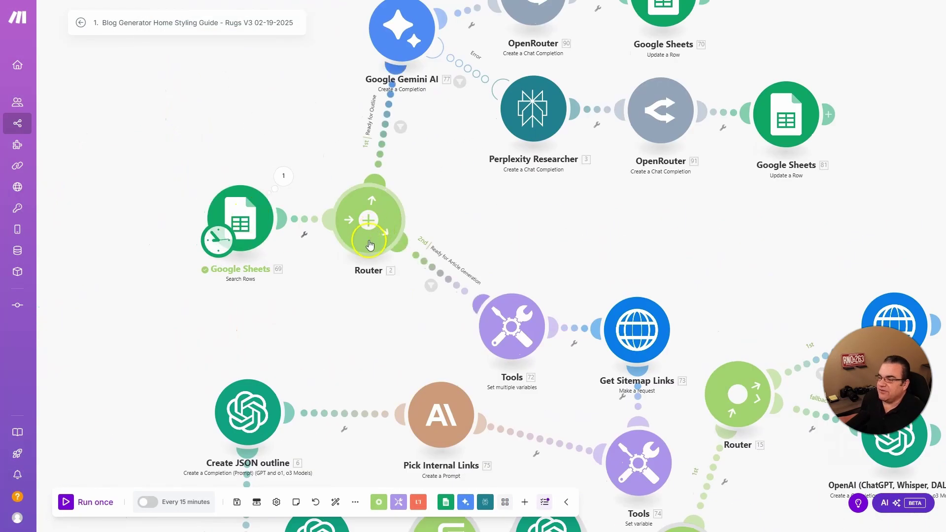
{"action": "left_click_drag", "start_coordinate": [349, 113], "coordinate": [242, 194]}
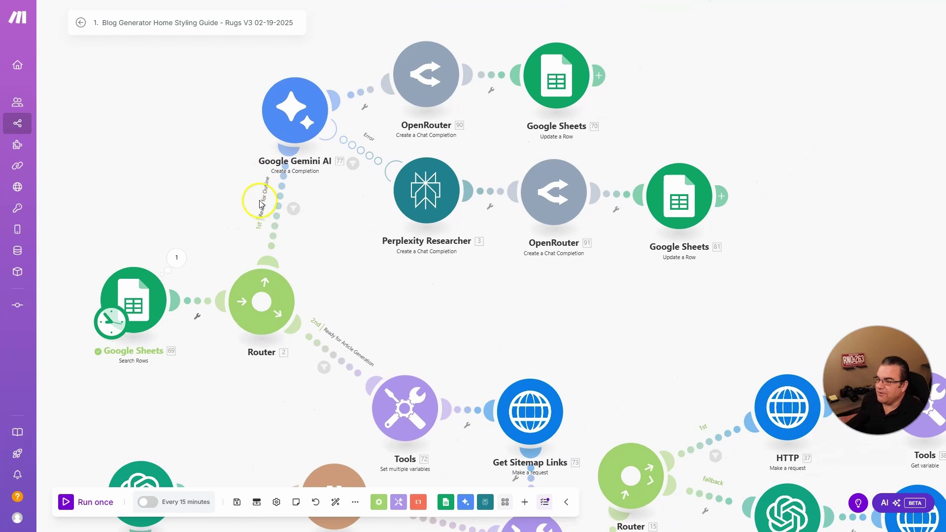
{"action": "left_click", "coordinate": [278, 209]}
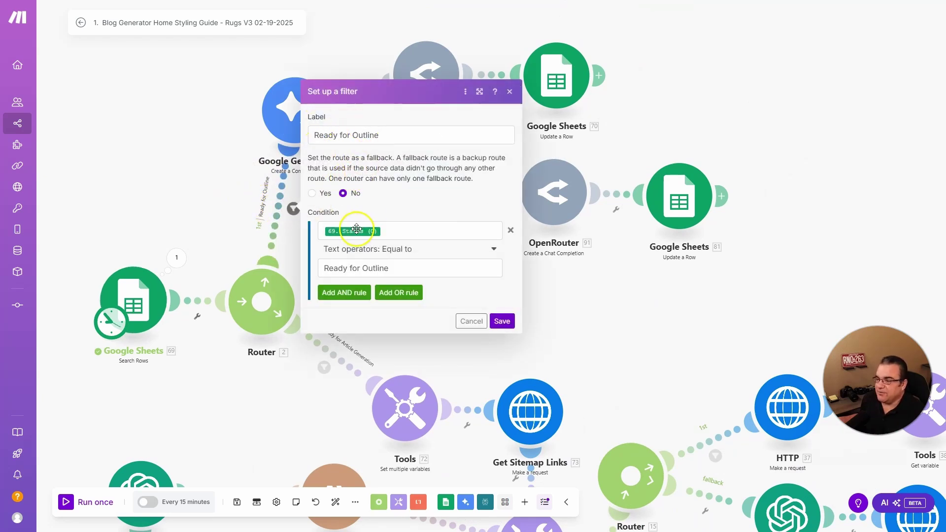
{"action": "left_click", "coordinate": [389, 231]}
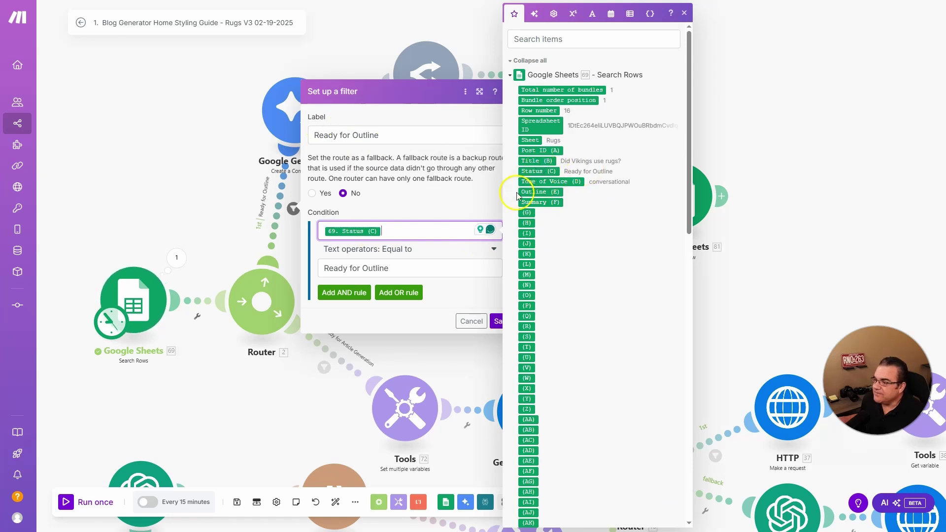
{"action": "left_click", "coordinate": [338, 249]}
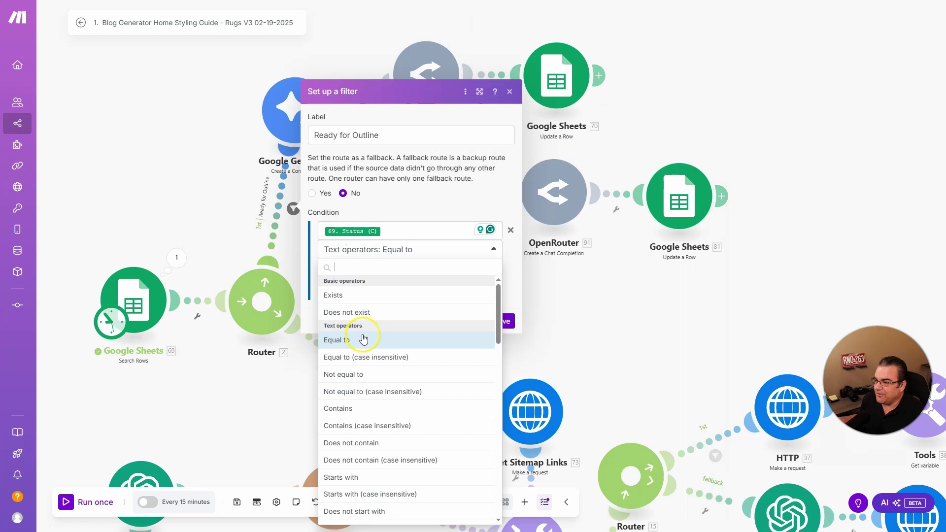
{"action": "scroll", "coordinate": [364, 345], "scroll_direction": "down", "scroll_amount": 10}
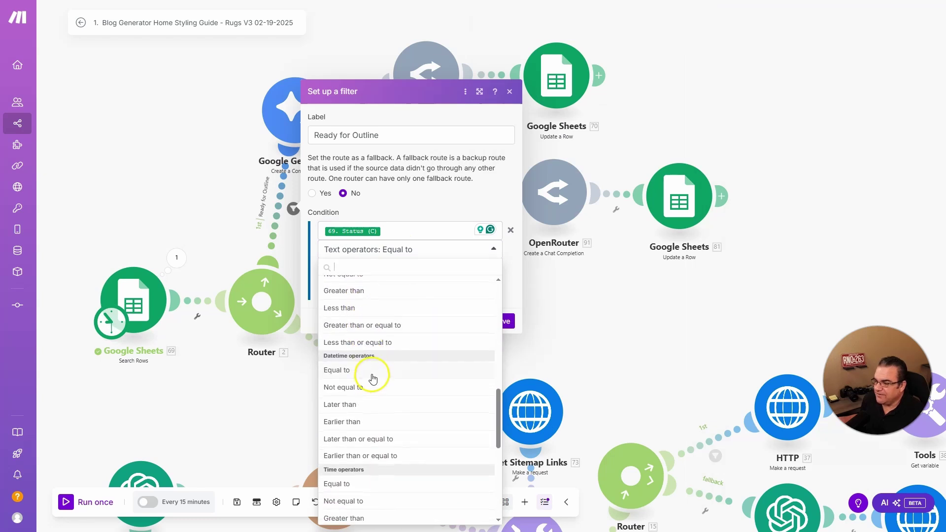
{"action": "scroll", "coordinate": [373, 378], "scroll_direction": "down", "scroll_amount": 3}
{"action": "scroll", "coordinate": [348, 340], "scroll_direction": "up", "scroll_amount": 10}
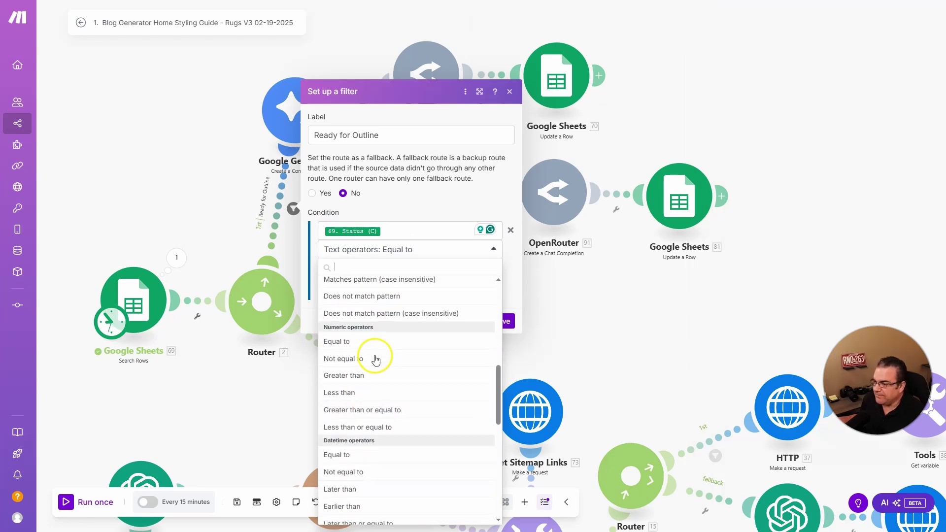
{"action": "left_click", "coordinate": [437, 199]}
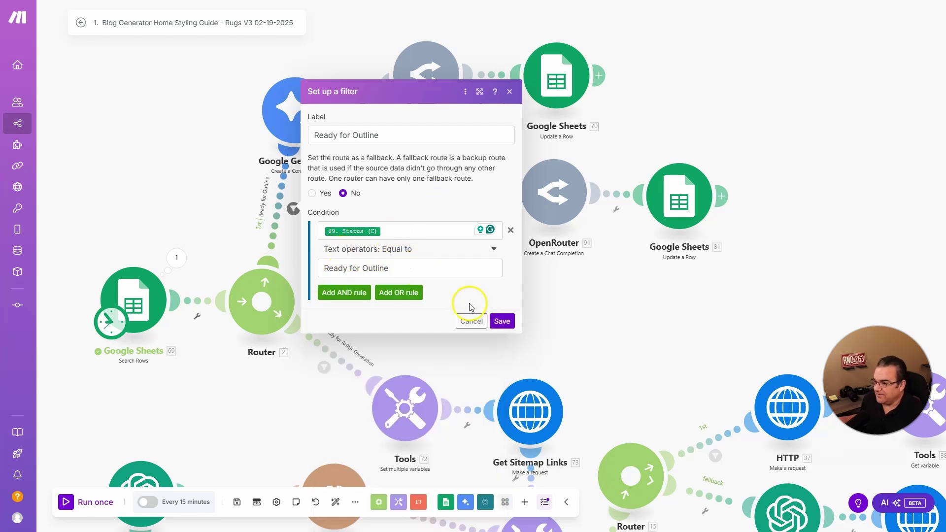
{"action": "left_click", "coordinate": [473, 321]}
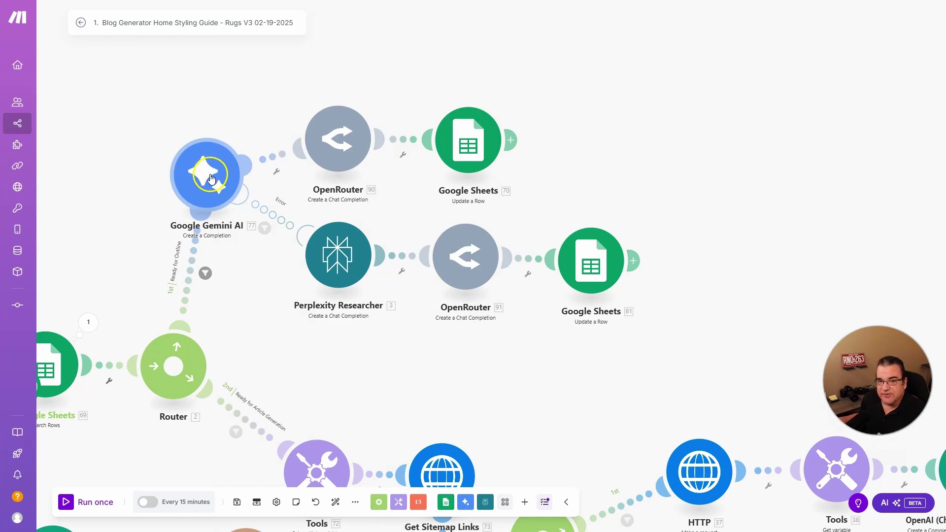
Step: Inspect the Google Gemini AI module's connection, AI model, and the instruction text of its Model-role message
{"action": "left_click", "coordinate": [207, 169]}
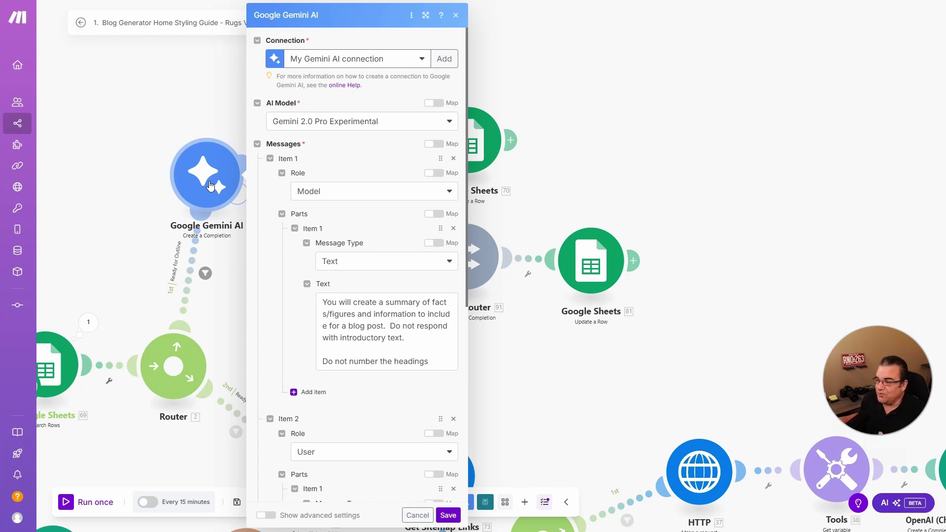
{"action": "scroll", "coordinate": [432, 194], "scroll_direction": "down", "scroll_amount": 2}
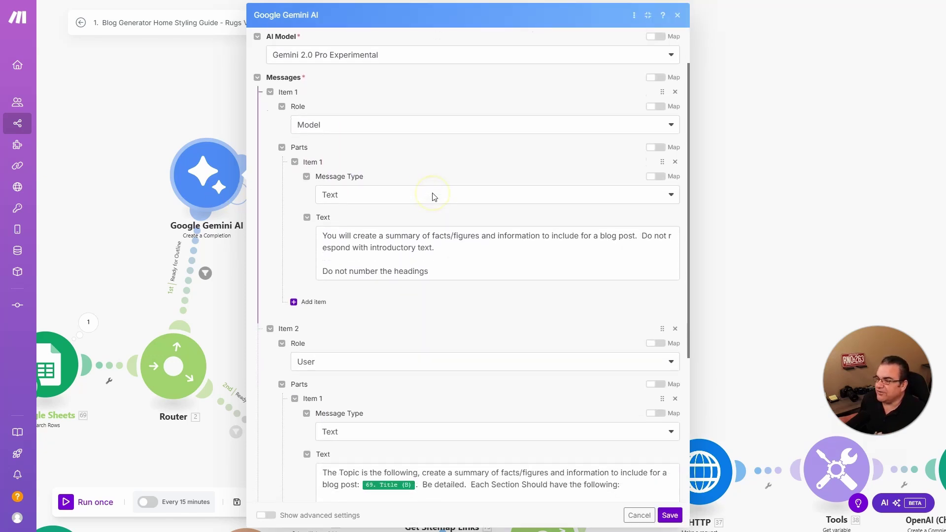
{"action": "scroll", "coordinate": [433, 194], "scroll_direction": "up", "scroll_amount": 3}
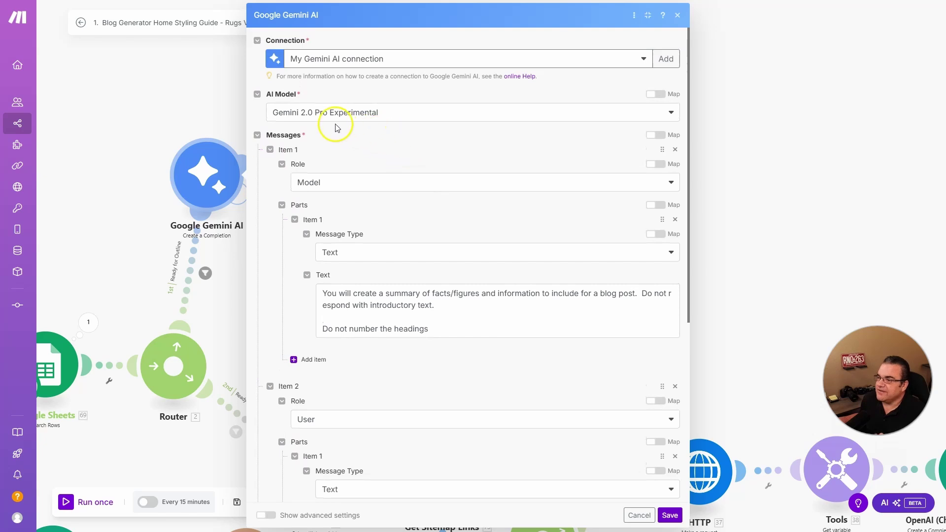
{"action": "scroll", "coordinate": [436, 147], "scroll_direction": "down", "scroll_amount": 1}
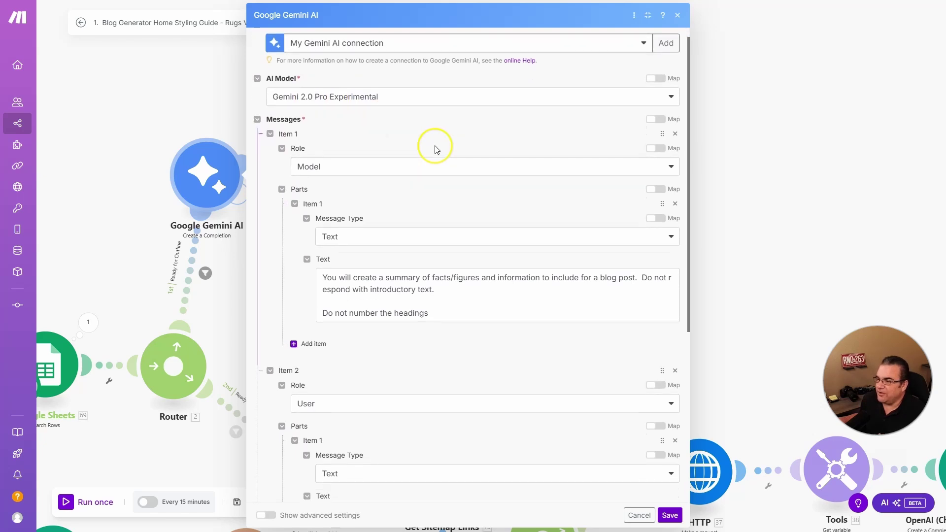
{"action": "scroll", "coordinate": [435, 148], "scroll_direction": "down", "scroll_amount": 2}
{"action": "scroll", "coordinate": [432, 151], "scroll_direction": "down", "scroll_amount": 3}
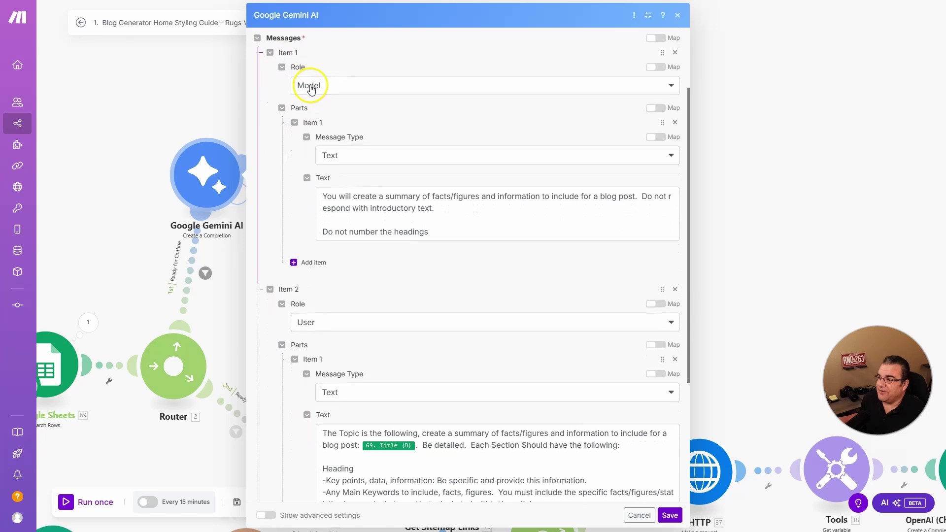
{"action": "scroll", "coordinate": [387, 105], "scroll_direction": "down", "scroll_amount": 3}
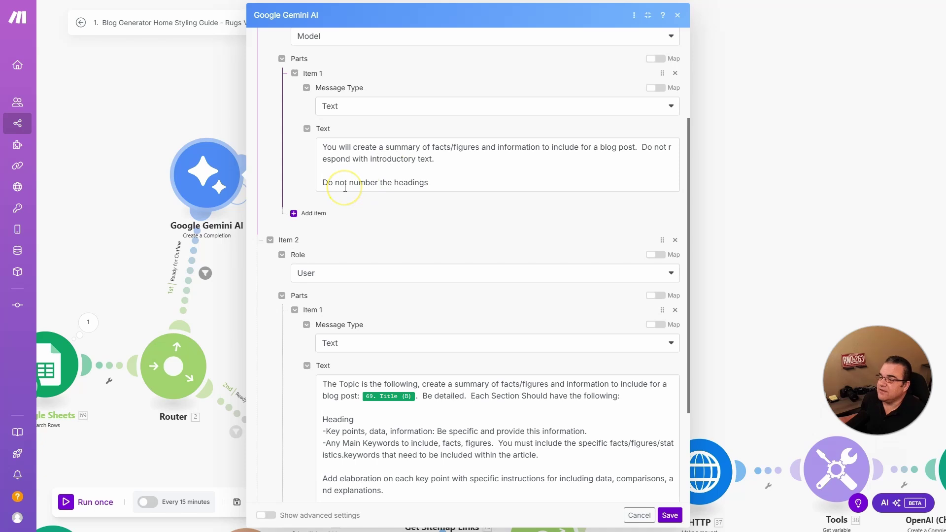
Step: Read the Gemini User-role prompt, covering the mapped Title, section headings, key points, lists and sources instructions, and save the module
{"action": "scroll", "coordinate": [345, 186], "scroll_direction": "down", "scroll_amount": 3}
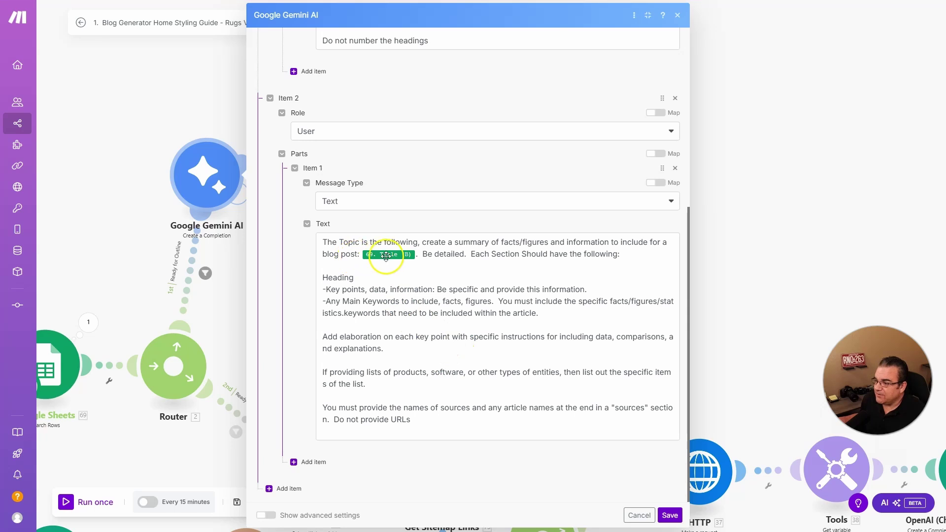
{"action": "mouse_move", "coordinate": [386, 256]}
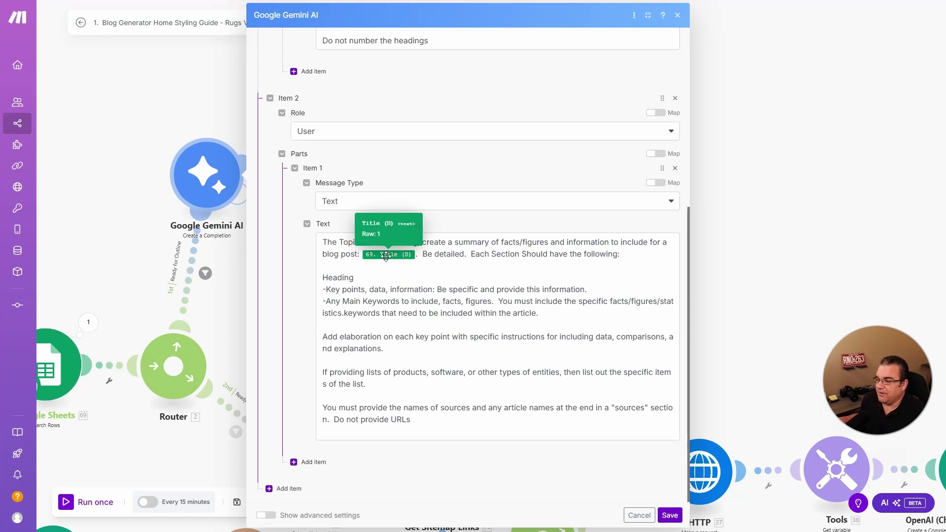
{"action": "left_click_drag", "start_coordinate": [471, 253], "coordinate": [585, 281]}
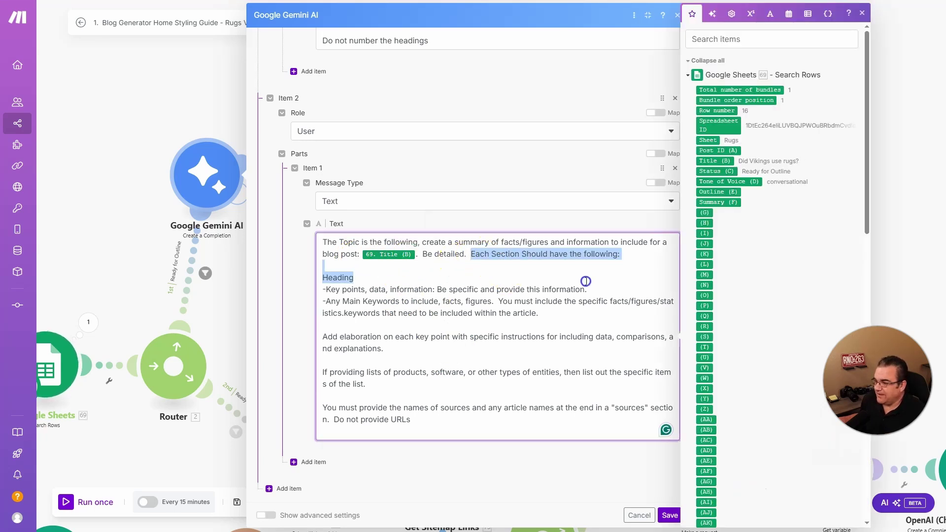
{"action": "left_click", "coordinate": [464, 302]}
{"action": "left_click_drag", "start_coordinate": [323, 301], "coordinate": [468, 389]}
{"action": "left_click", "coordinate": [466, 381]}
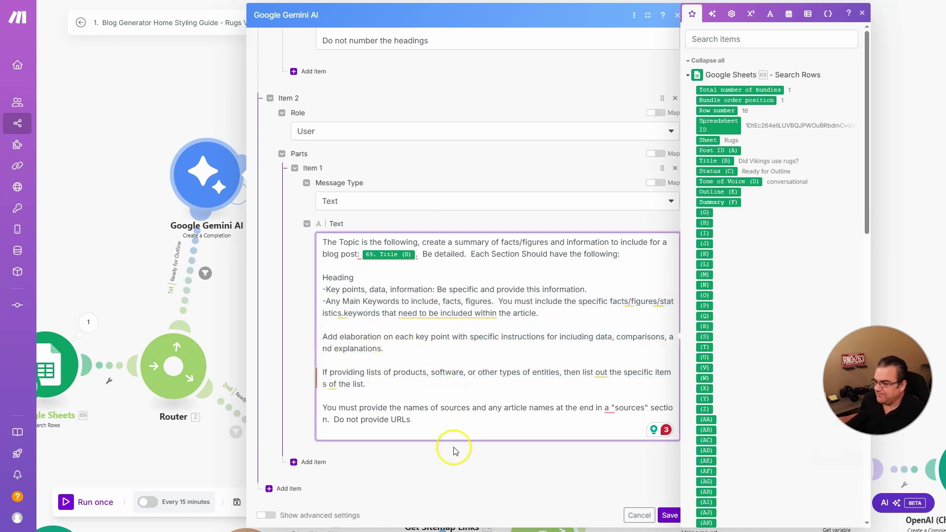
{"action": "left_click", "coordinate": [559, 470]}
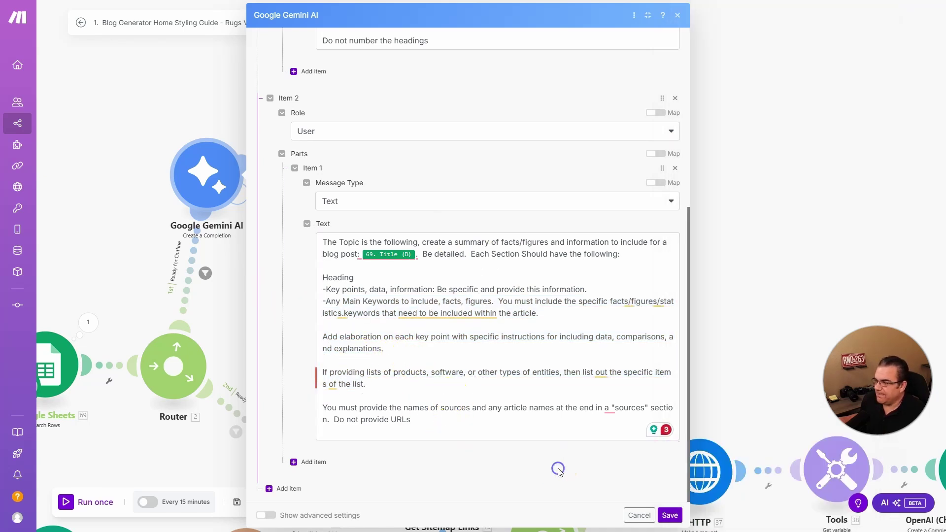
{"action": "left_click", "coordinate": [561, 472]}
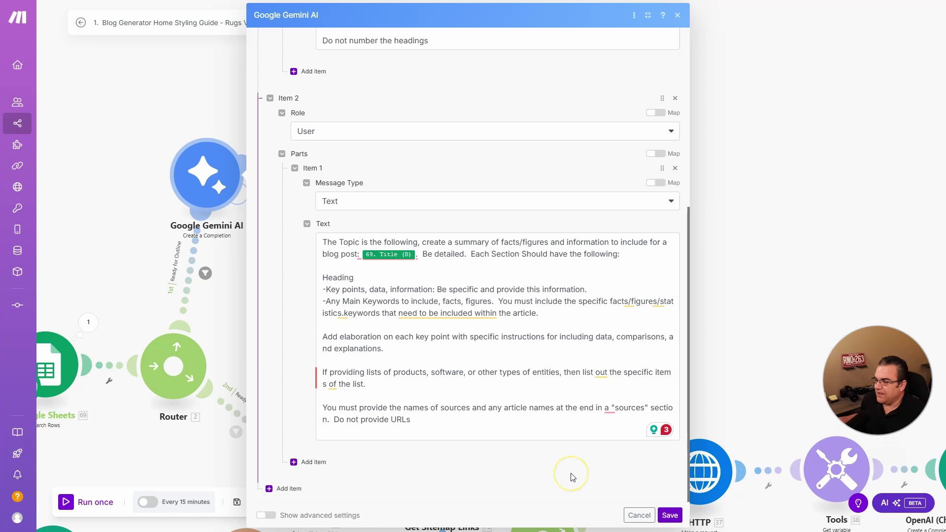
{"action": "left_click", "coordinate": [669, 515]}
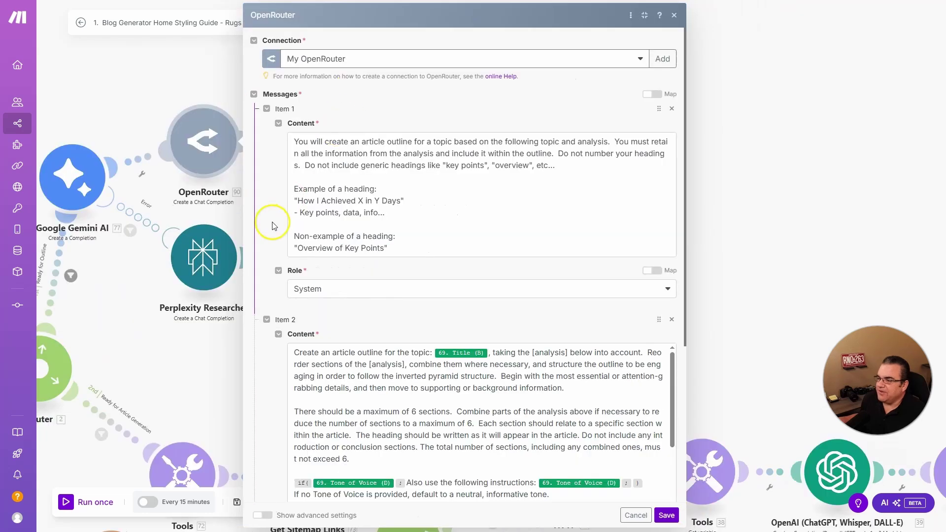
Step: Review the settings of the OpenRouter module following Gemini, from its System and User messages to its model and fallback option
{"action": "scroll", "coordinate": [271, 220], "scroll_direction": "down", "scroll_amount": 5}
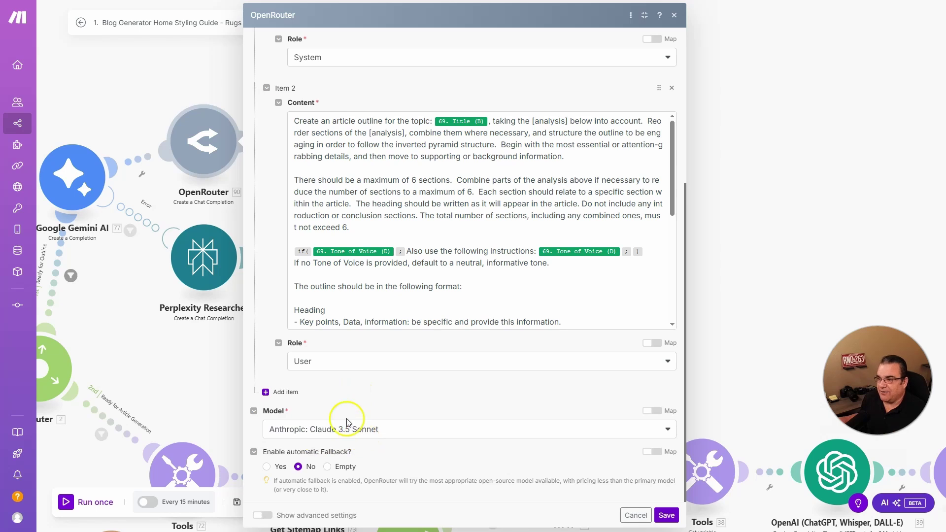
{"action": "scroll", "coordinate": [270, 383], "scroll_direction": "up", "scroll_amount": 5}
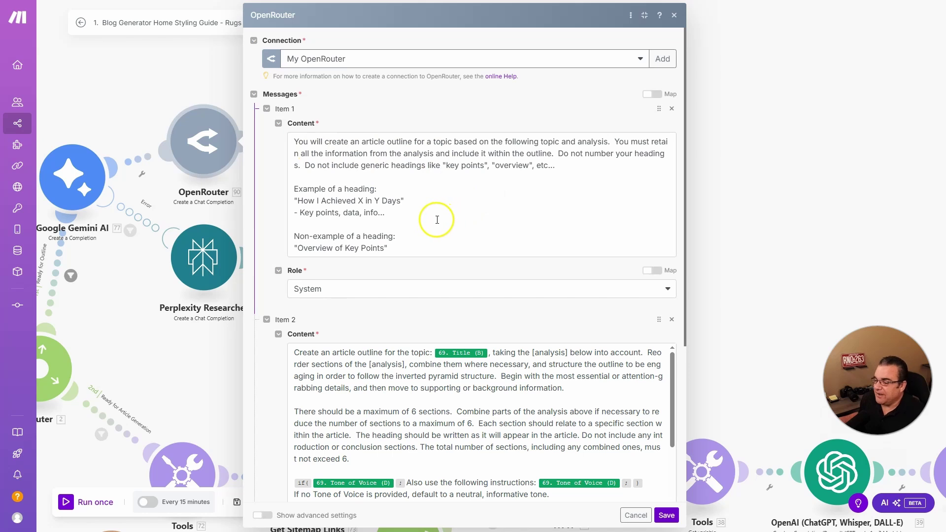
{"action": "scroll", "coordinate": [399, 241], "scroll_direction": "down", "scroll_amount": 4}
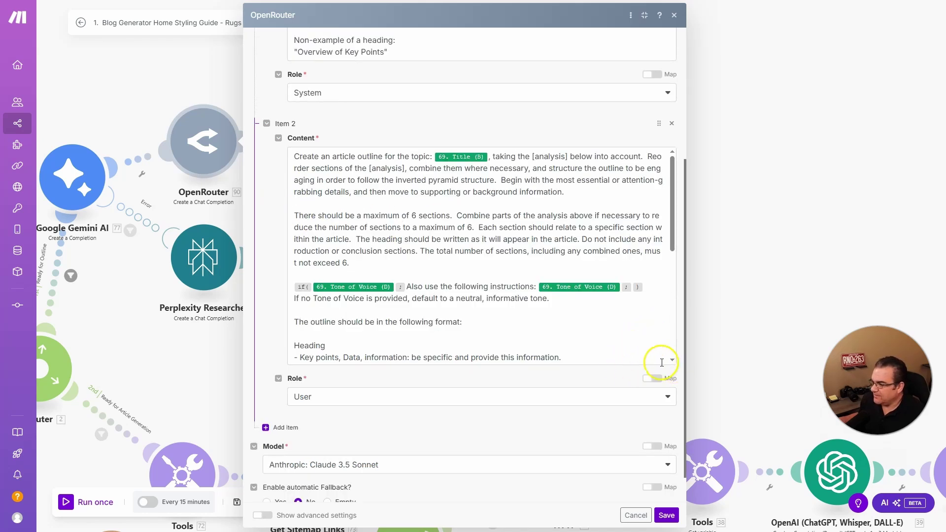
Step: Widen the OpenRouter module's settings dialog and skim the User-role prompt from its beginning to its end
{"action": "left_click_drag", "start_coordinate": [685, 367], "coordinate": [705, 367]}
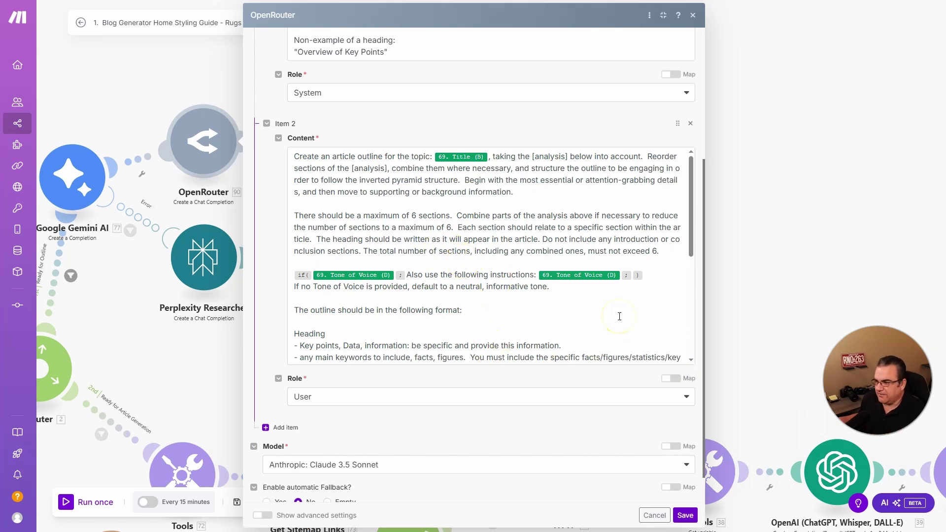
{"action": "scroll", "coordinate": [619, 316], "scroll_direction": "down", "scroll_amount": 5}
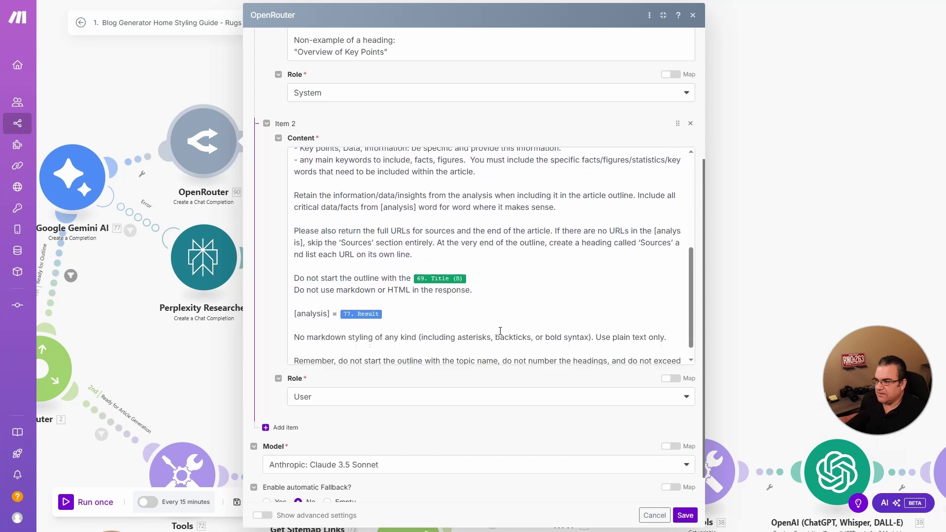
{"action": "scroll", "coordinate": [500, 331], "scroll_direction": "up", "scroll_amount": 1}
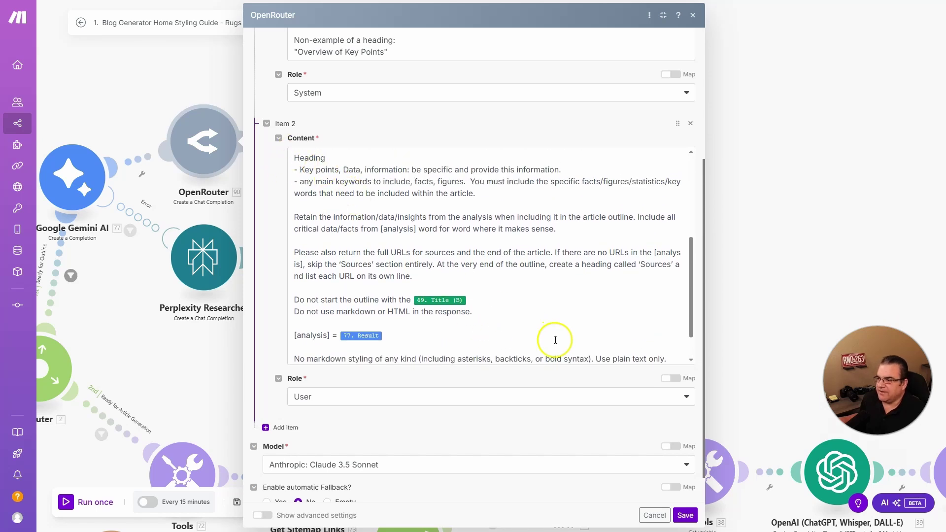
{"action": "scroll", "coordinate": [554, 336], "scroll_direction": "down", "scroll_amount": 3}
{"action": "scroll", "coordinate": [481, 322], "scroll_direction": "up", "scroll_amount": 10}
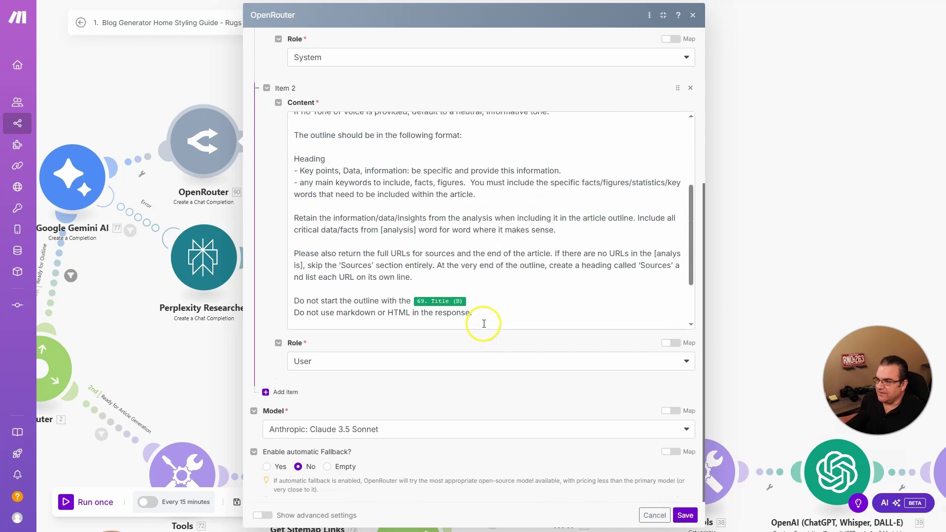
{"action": "scroll", "coordinate": [402, 289], "scroll_direction": "down", "scroll_amount": 2}
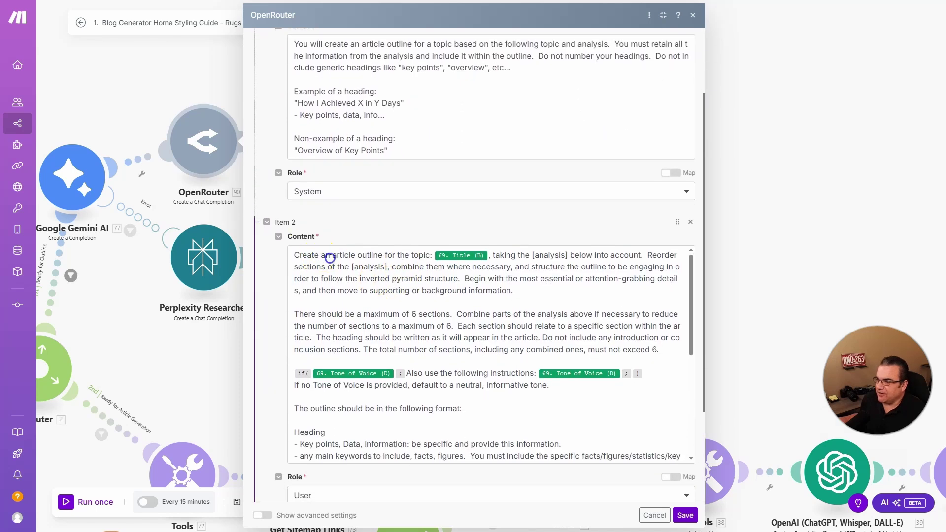
Step: Read the opening of the User-role prompt, covering the topic, the inverted pyramid structure and the section limit
{"action": "left_click_drag", "start_coordinate": [320, 256], "coordinate": [394, 256]}
{"action": "left_click", "coordinate": [473, 293]}
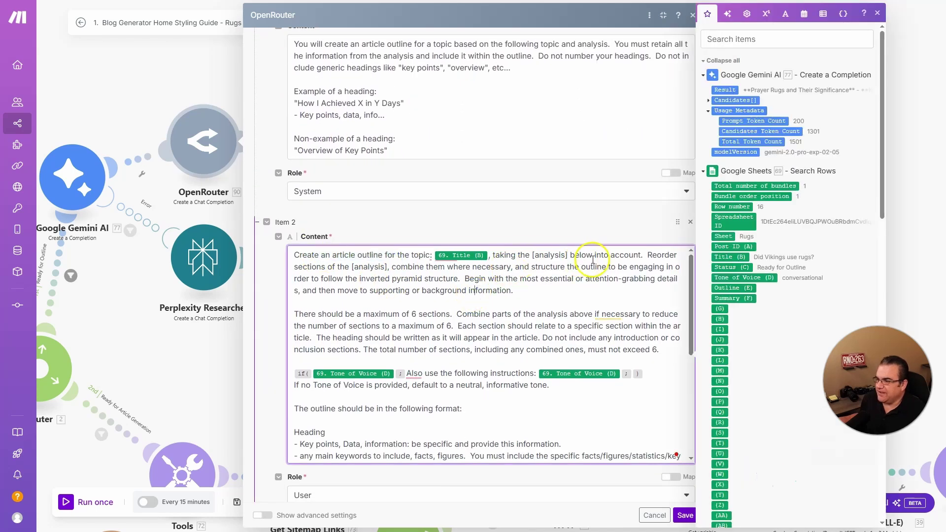
{"action": "scroll", "coordinate": [512, 337], "scroll_direction": "down", "scroll_amount": 3}
{"action": "scroll", "coordinate": [509, 337], "scroll_direction": "up", "scroll_amount": 3}
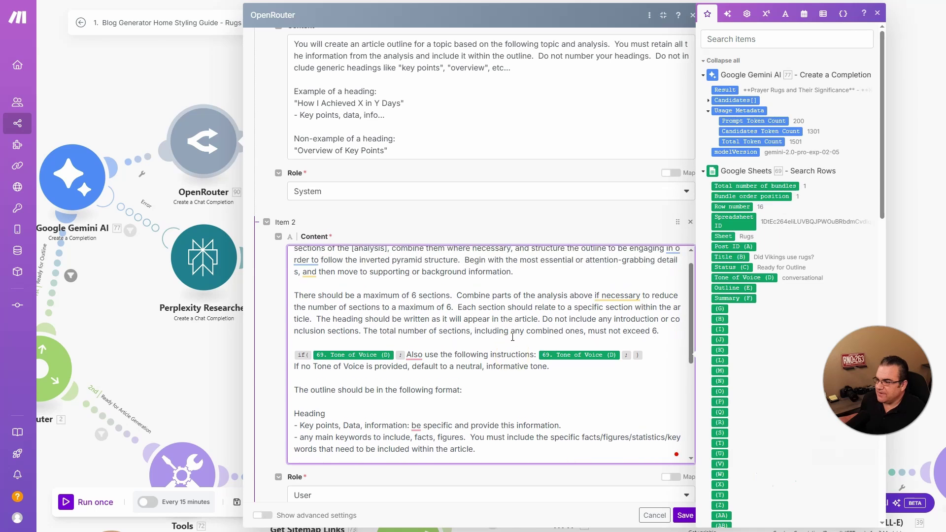
{"action": "scroll", "coordinate": [450, 295], "scroll_direction": "up", "scroll_amount": 1}
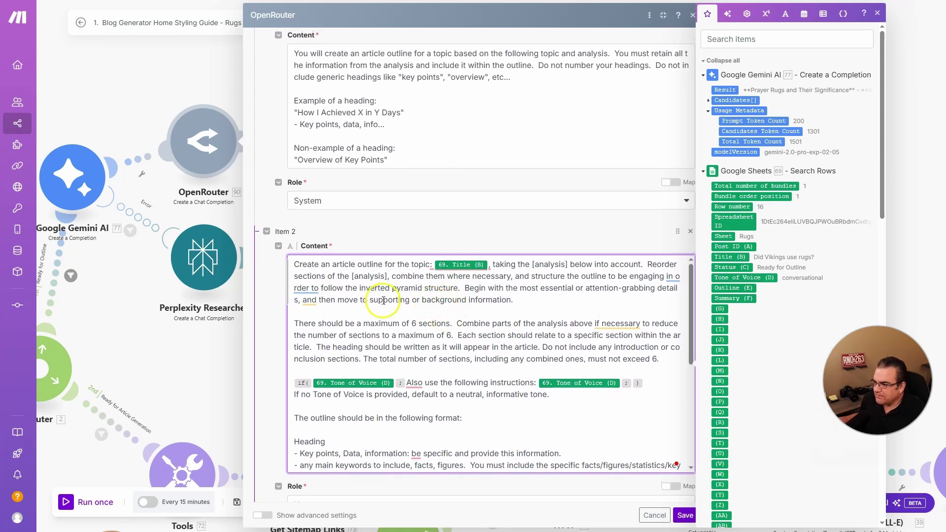
{"action": "left_click_drag", "start_coordinate": [358, 288], "coordinate": [455, 293]}
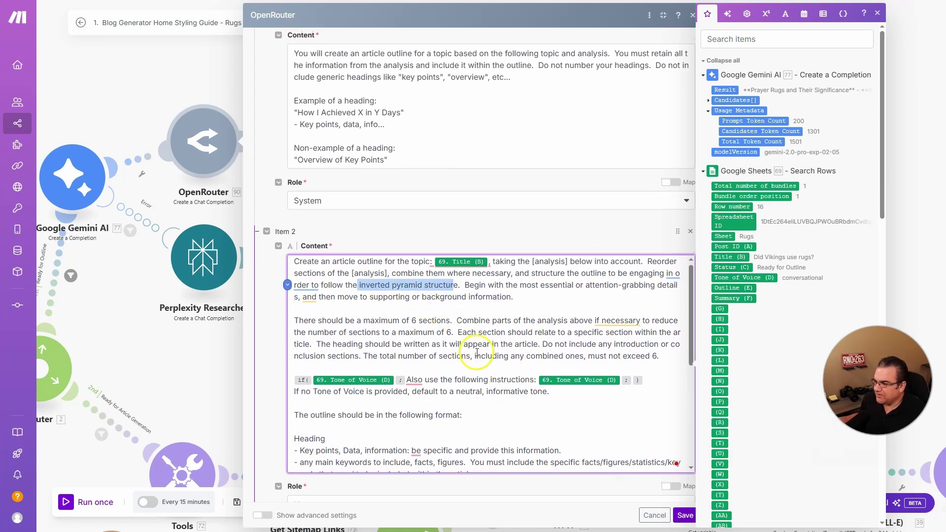
{"action": "scroll", "coordinate": [480, 355], "scroll_direction": "down", "scroll_amount": 1}
{"action": "scroll", "coordinate": [473, 355], "scroll_direction": "up", "scroll_amount": 1}
{"action": "left_click_drag", "start_coordinate": [308, 323], "coordinate": [437, 326]}
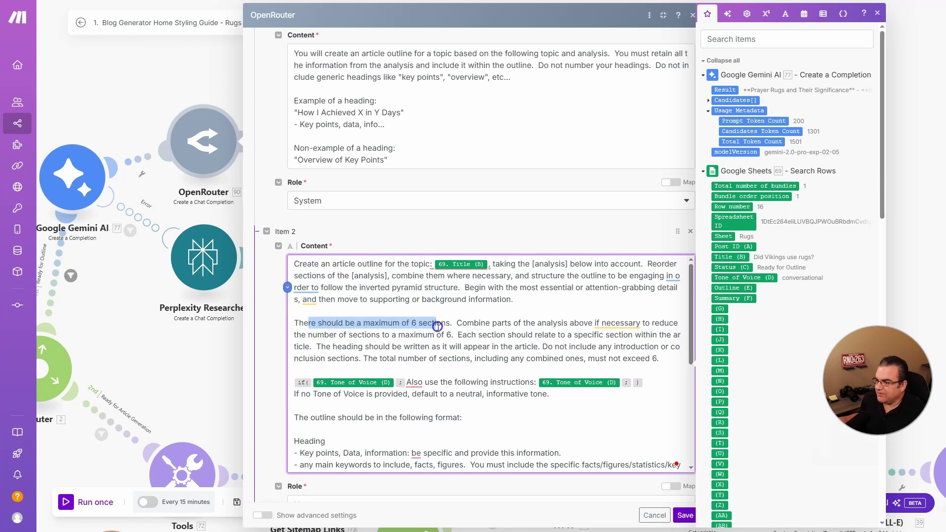
{"action": "left_click", "coordinate": [407, 324]}
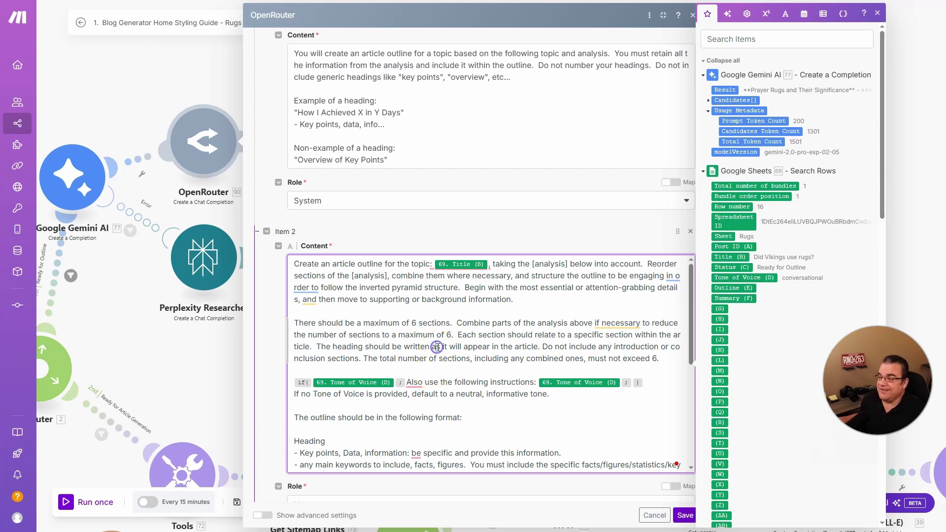
{"action": "left_click", "coordinate": [422, 336]}
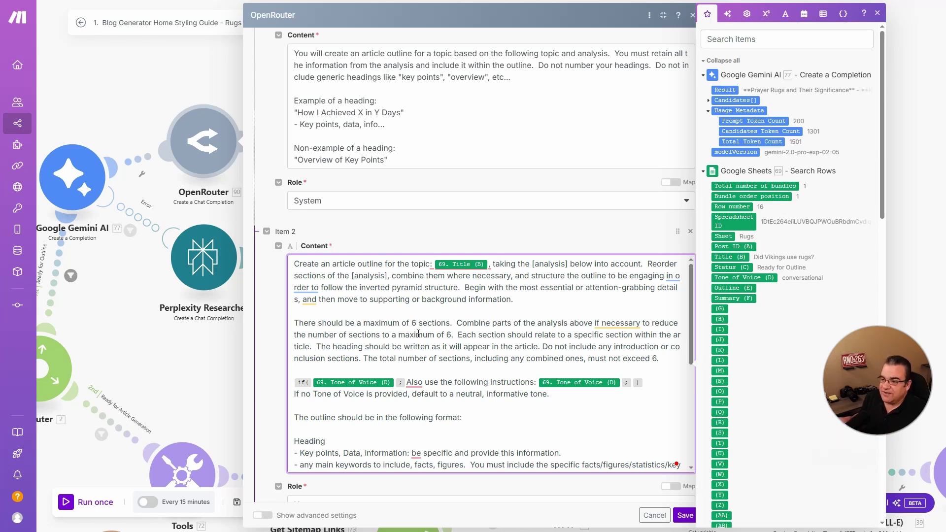
{"action": "left_click", "coordinate": [73, 191]}
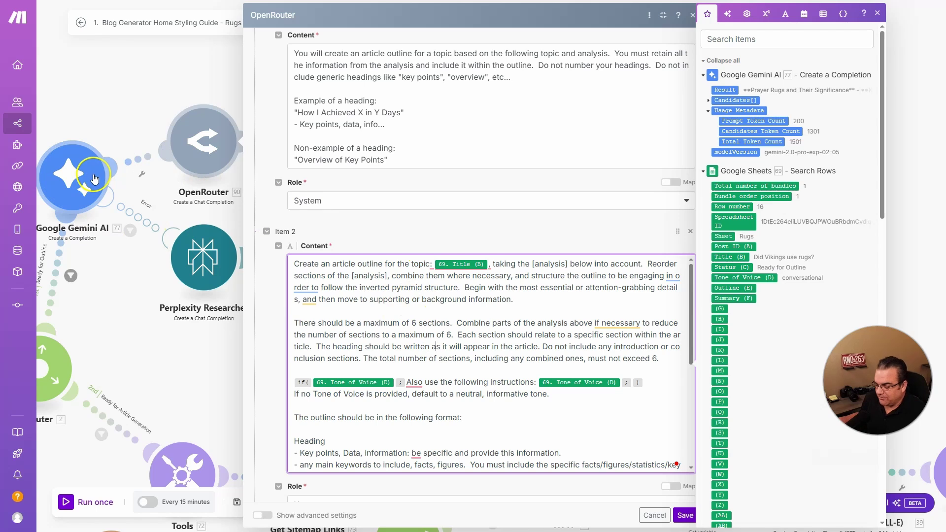
{"action": "mouse_move", "coordinate": [66, 116]}
{"action": "left_mouse_down"}
{"action": "mouse_move", "coordinate": [157, 232]}
{"action": "mouse_move", "coordinate": [81, 104]}
{"action": "left_mouse_up"}
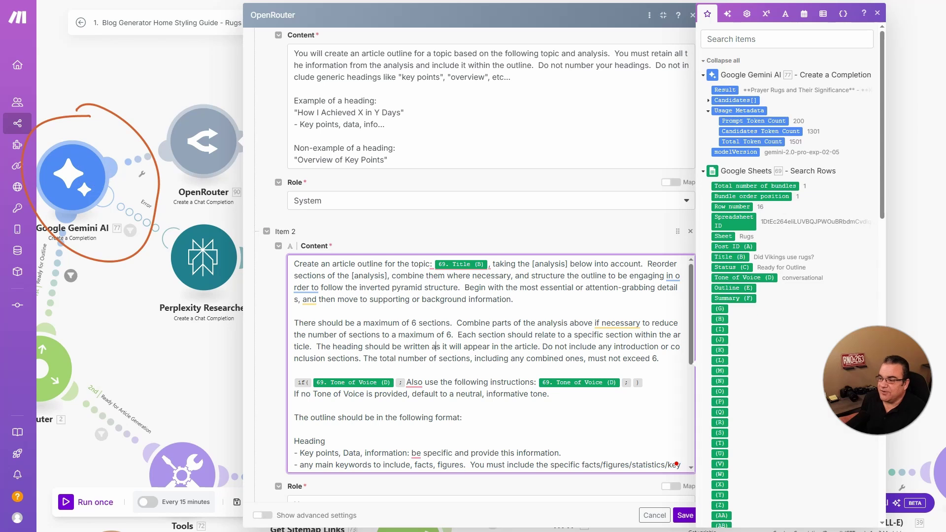
{"action": "key", "text": "Escape"}
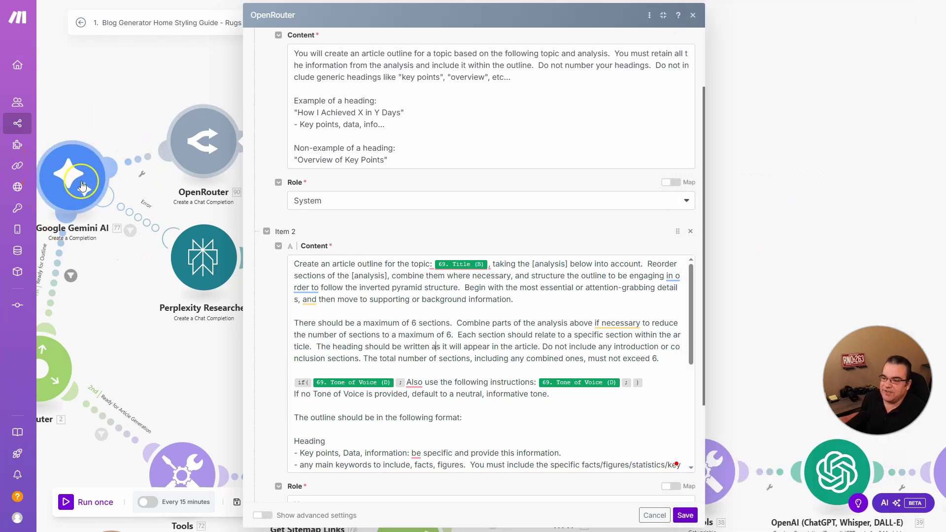
Step: Recheck the prompt's instruction on the maximum number of sections and on combining parts of the analysis
{"action": "scroll", "coordinate": [444, 344], "scroll_direction": "down", "scroll_amount": 1}
{"action": "left_click_drag", "start_coordinate": [392, 273], "coordinate": [450, 275]}
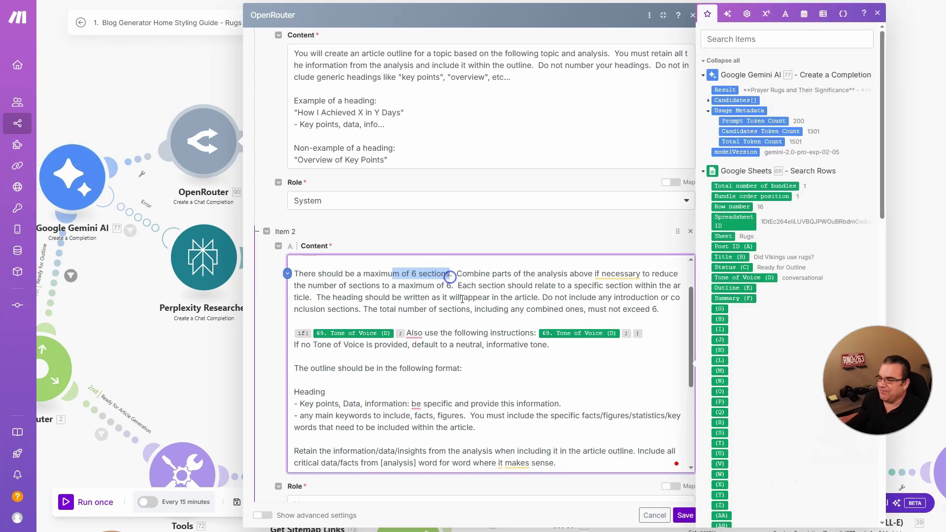
{"action": "left_click", "coordinate": [470, 310]}
{"action": "scroll", "coordinate": [349, 285], "scroll_direction": "down", "scroll_amount": 1}
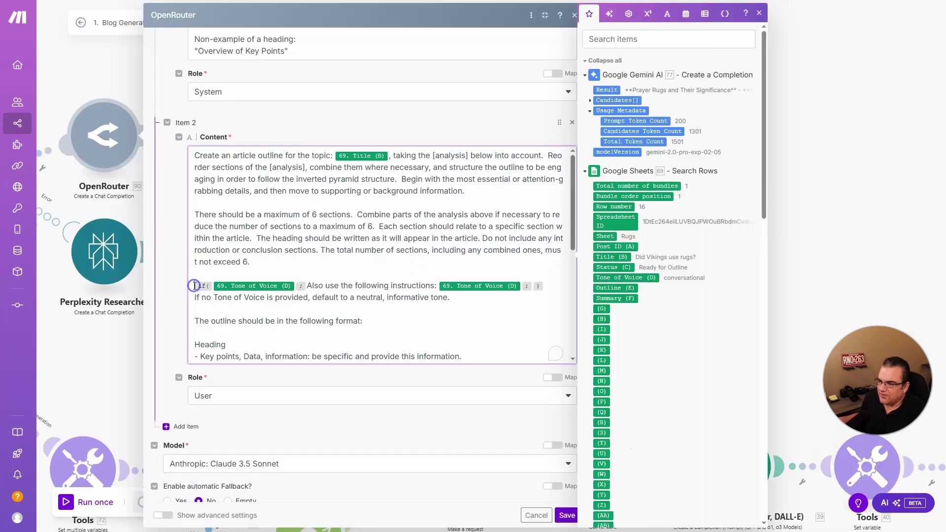
Step: Examine the prompt's Tone of Voice if-condition, the general functions available for building it, and the default tone instruction
{"action": "left_click", "coordinate": [193, 286]}
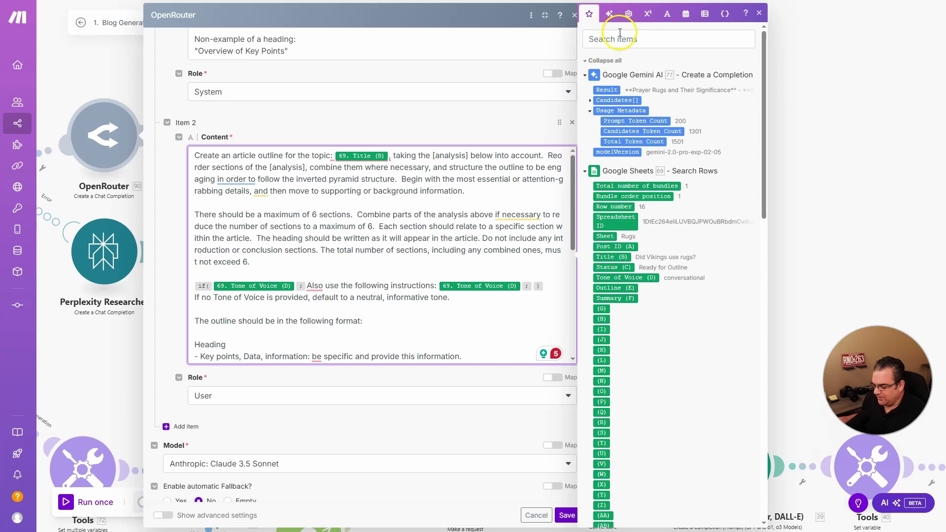
{"action": "left_click", "coordinate": [628, 13]}
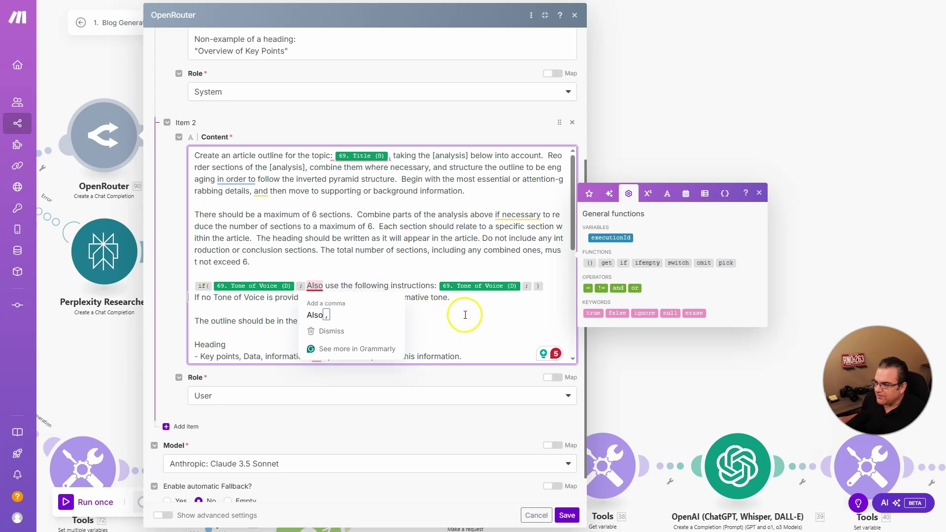
{"action": "left_click_drag", "start_coordinate": [201, 298], "coordinate": [431, 299]}
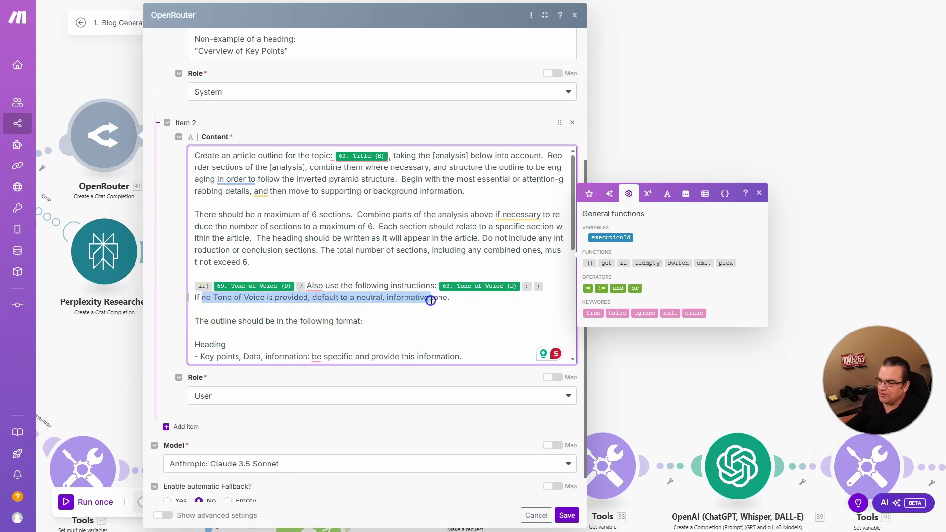
{"action": "left_click_drag", "start_coordinate": [350, 297], "coordinate": [447, 303]}
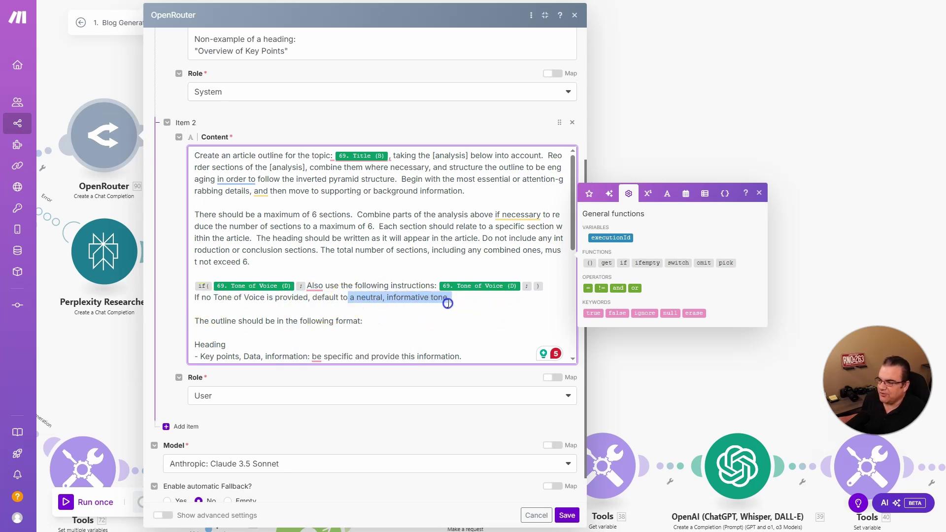
{"action": "left_click", "coordinate": [399, 318]}
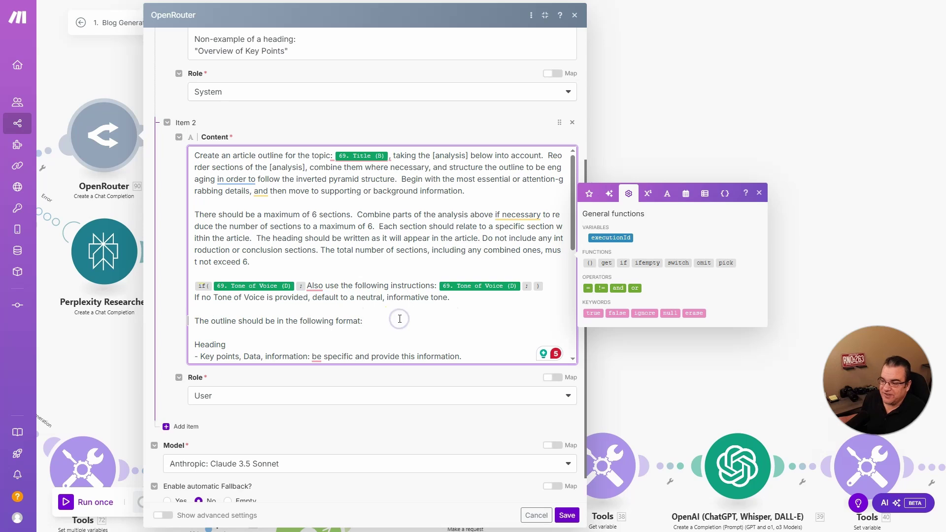
{"action": "left_click_drag", "start_coordinate": [329, 298], "coordinate": [444, 300]}
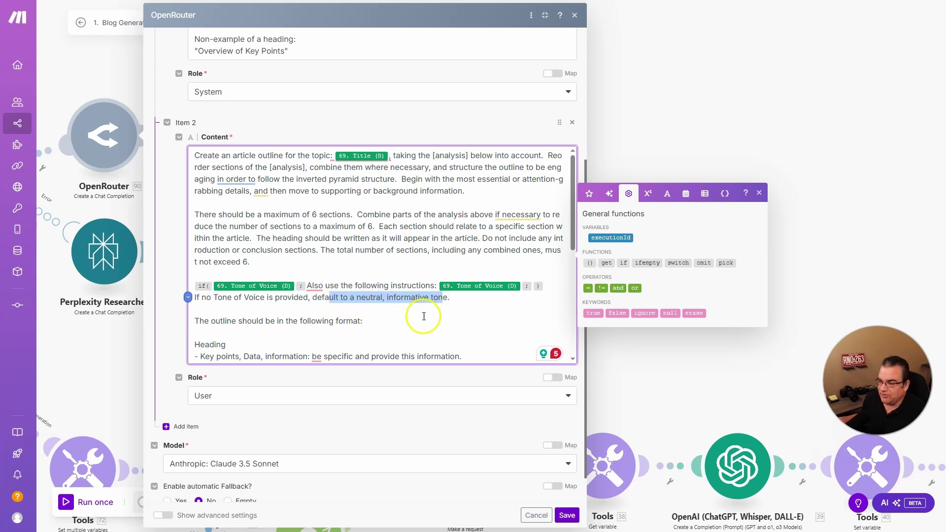
{"action": "left_click", "coordinate": [423, 316]}
Step: Read the rest of the User-role prompt, covering outline format, sources, title and markdown restrictions, and the Gemini result mapped as [analysis]
{"action": "scroll", "coordinate": [422, 316], "scroll_direction": "down", "scroll_amount": 3}
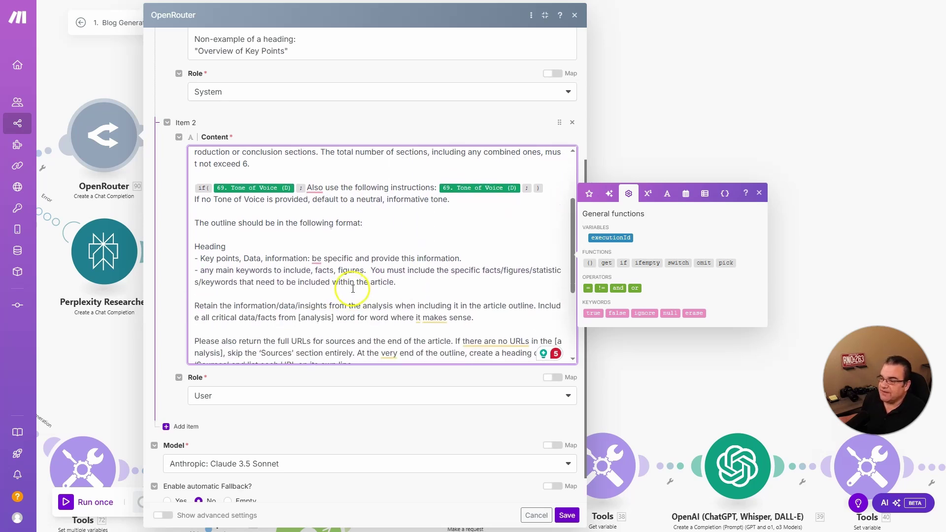
{"action": "scroll", "coordinate": [352, 289], "scroll_direction": "down", "scroll_amount": 2}
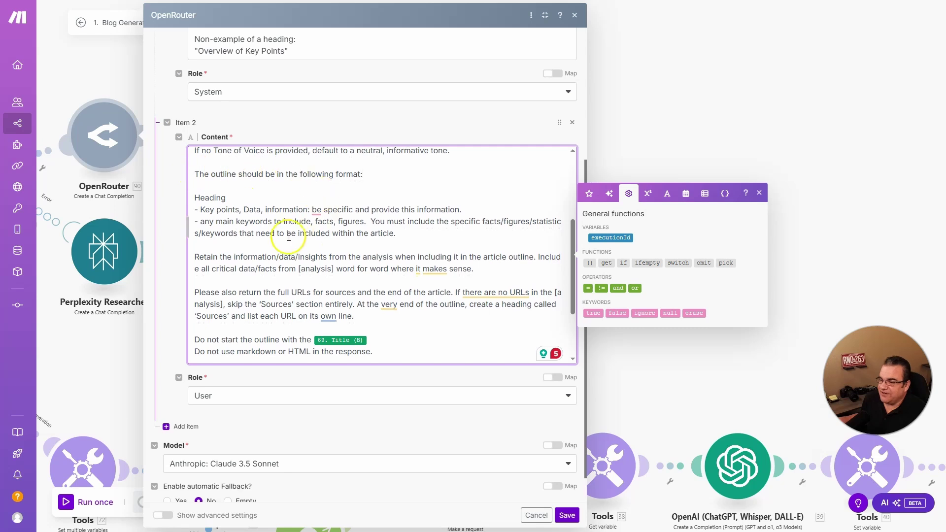
{"action": "scroll", "coordinate": [289, 235], "scroll_direction": "down", "scroll_amount": 2}
{"action": "scroll", "coordinate": [289, 235], "scroll_direction": "down", "scroll_amount": 3}
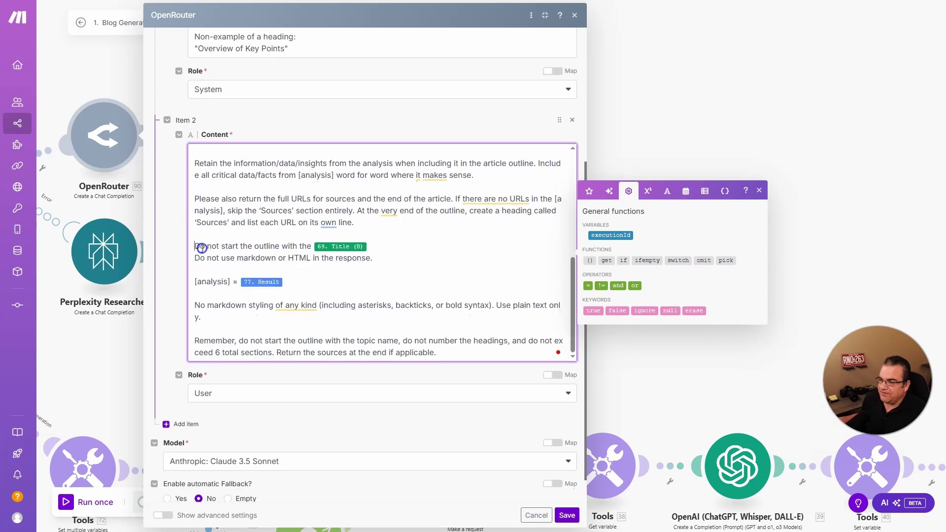
{"action": "left_click_drag", "start_coordinate": [195, 246], "coordinate": [300, 248]}
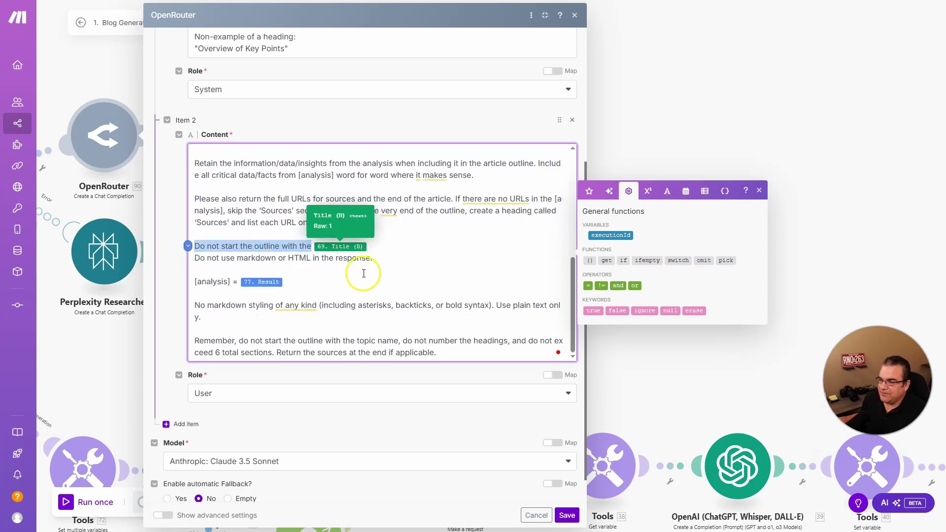
{"action": "scroll", "coordinate": [363, 270], "scroll_direction": "down", "scroll_amount": 1}
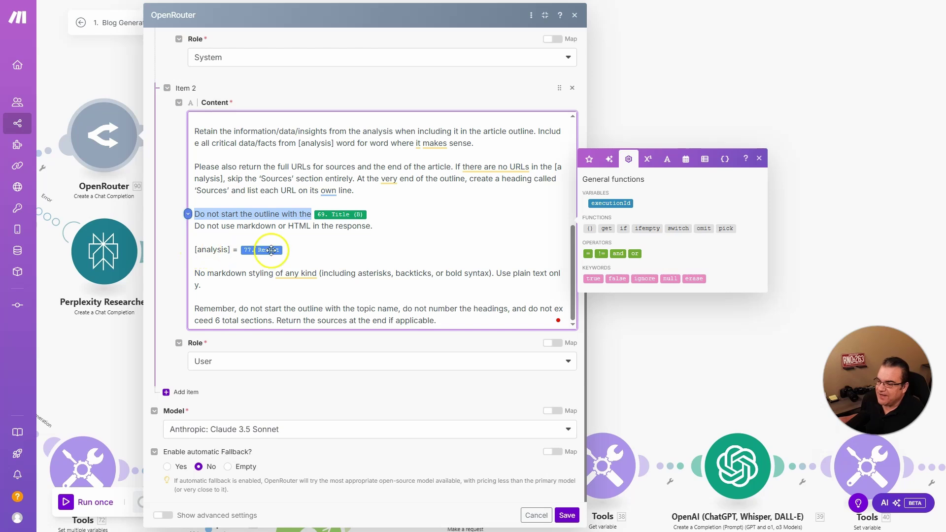
{"action": "left_click_drag", "start_coordinate": [616, 338], "coordinate": [783, 338]}
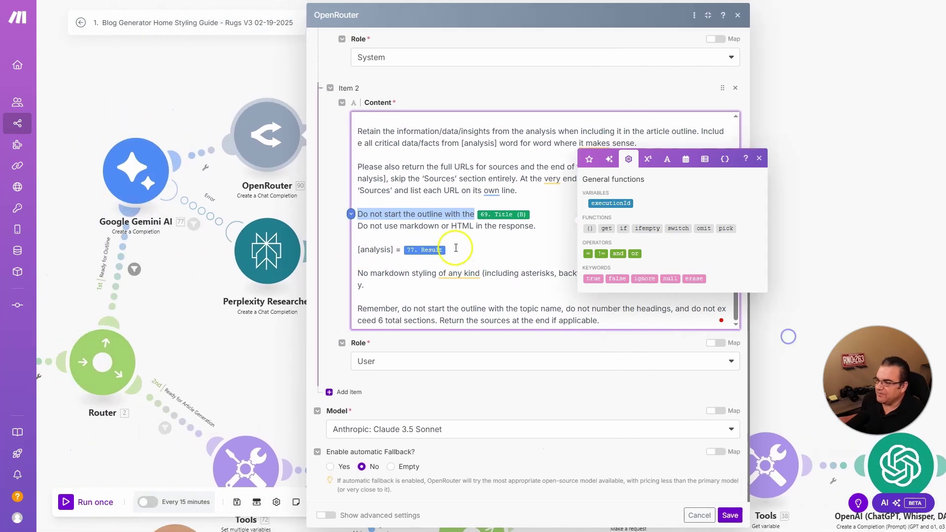
{"action": "left_click", "coordinate": [421, 250]}
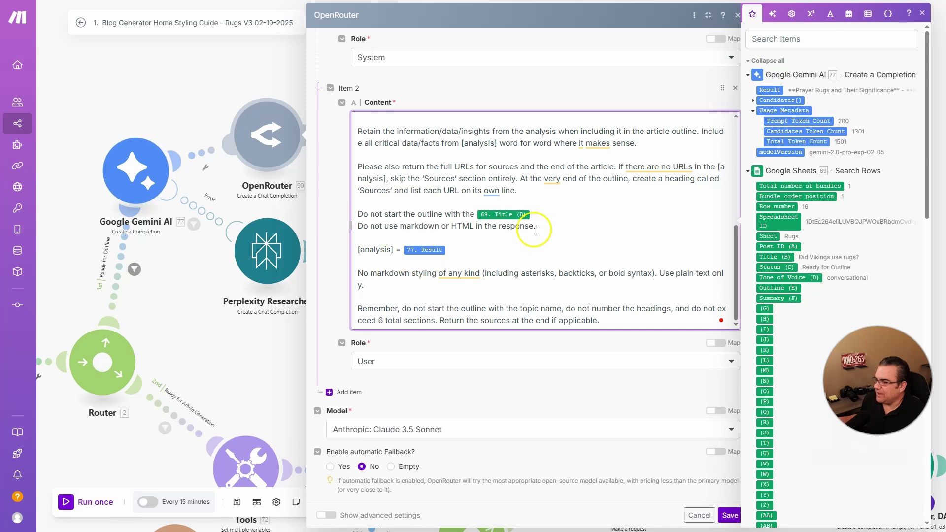
Step: Review the Google Sheets Update a Row module following OpenRouter, covering its Status value, its Outline mapping and OpenRouter's Choices and Message output
{"action": "left_click", "coordinate": [397, 141]}
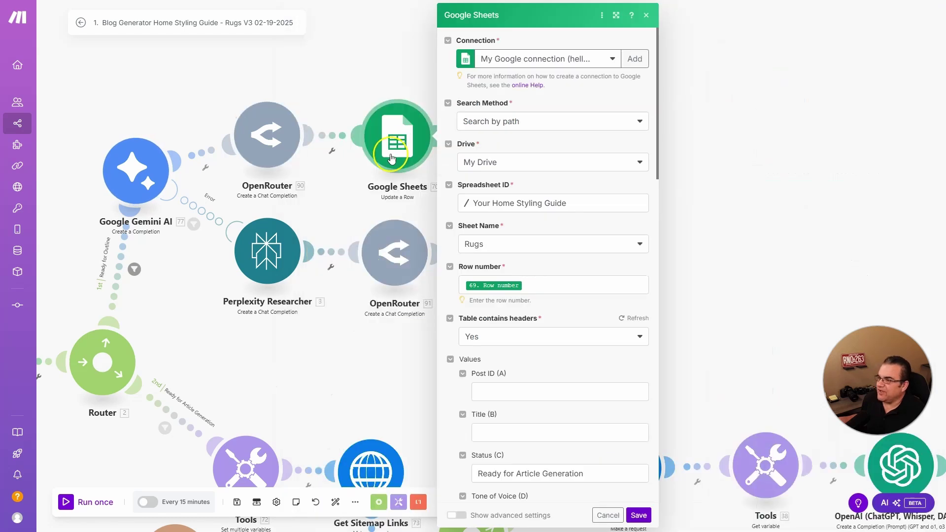
{"action": "scroll", "coordinate": [508, 221], "scroll_direction": "down", "scroll_amount": 2}
{"action": "scroll", "coordinate": [508, 220], "scroll_direction": "down", "scroll_amount": 5}
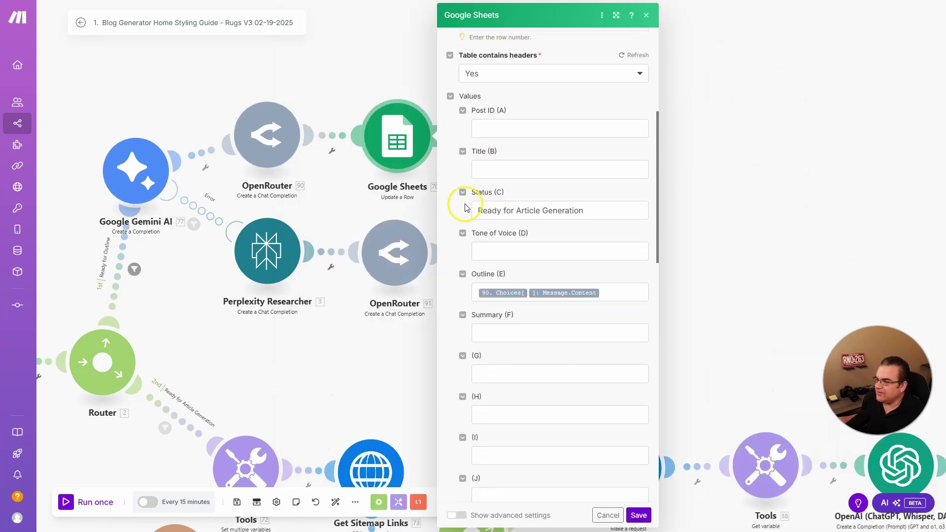
{"action": "left_click_drag", "start_coordinate": [478, 179], "coordinate": [582, 175]}
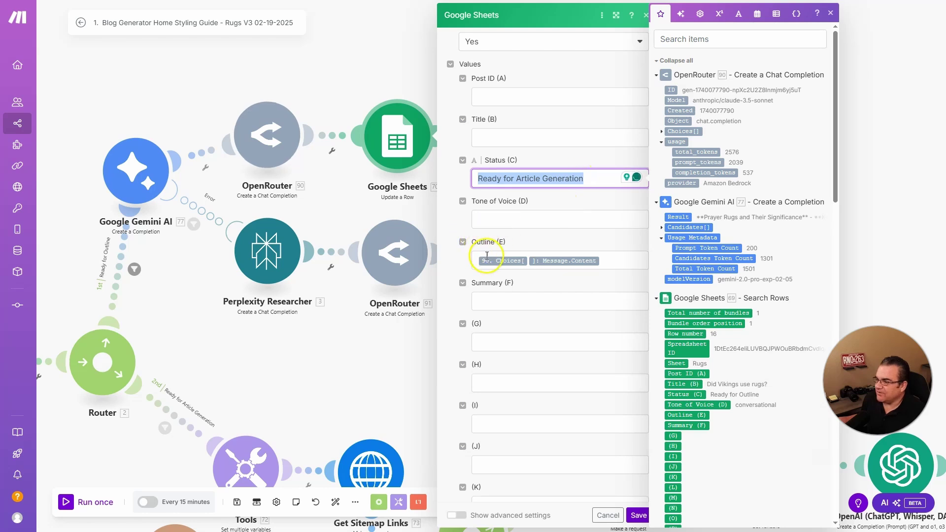
{"action": "left_click", "coordinate": [662, 131]}
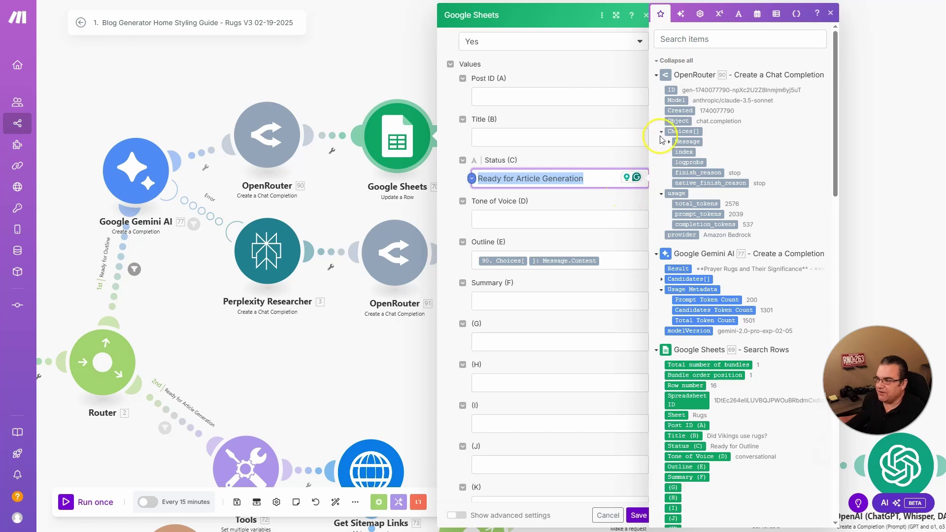
{"action": "left_click", "coordinate": [668, 141]}
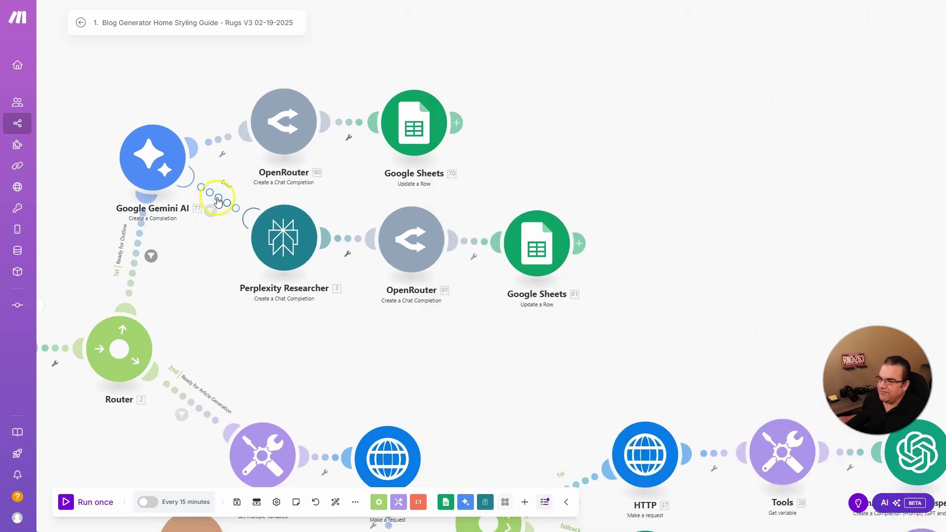
Step: Review the Error filter after Google Gemini AI and the Perplexity Researcher module's model, System and User messages, and token limit
{"action": "left_click", "coordinate": [220, 201]}
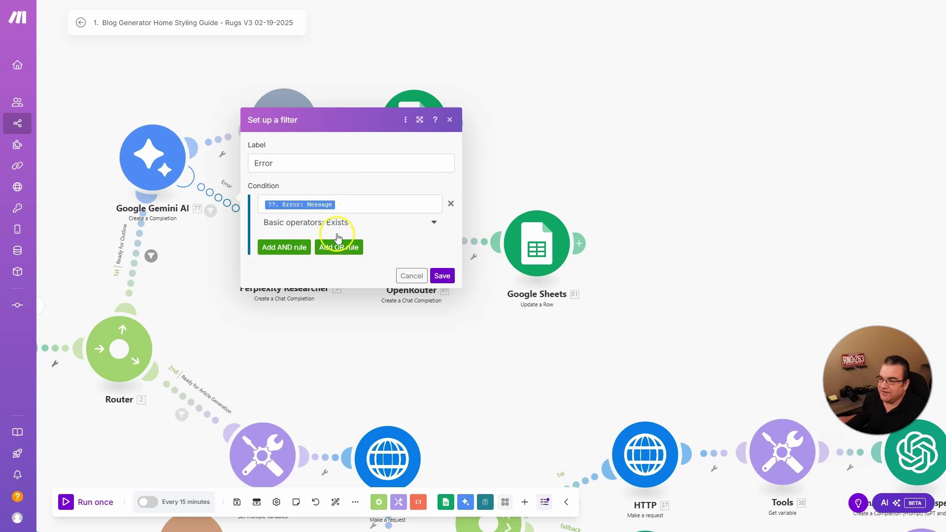
{"action": "left_click", "coordinate": [438, 276]}
{"action": "left_click", "coordinate": [294, 248]}
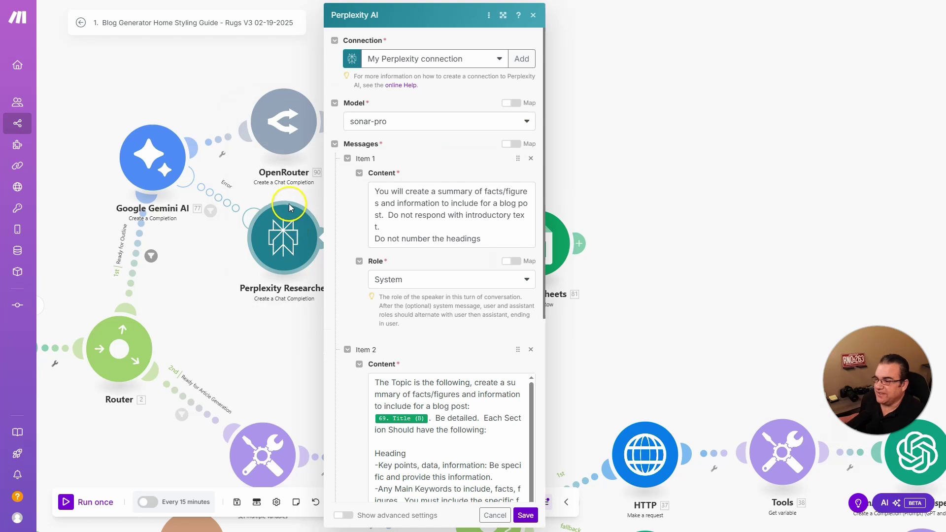
{"action": "left_click", "coordinate": [393, 219]}
{"action": "left_click", "coordinate": [506, 38]}
{"action": "left_click", "coordinate": [503, 16]}
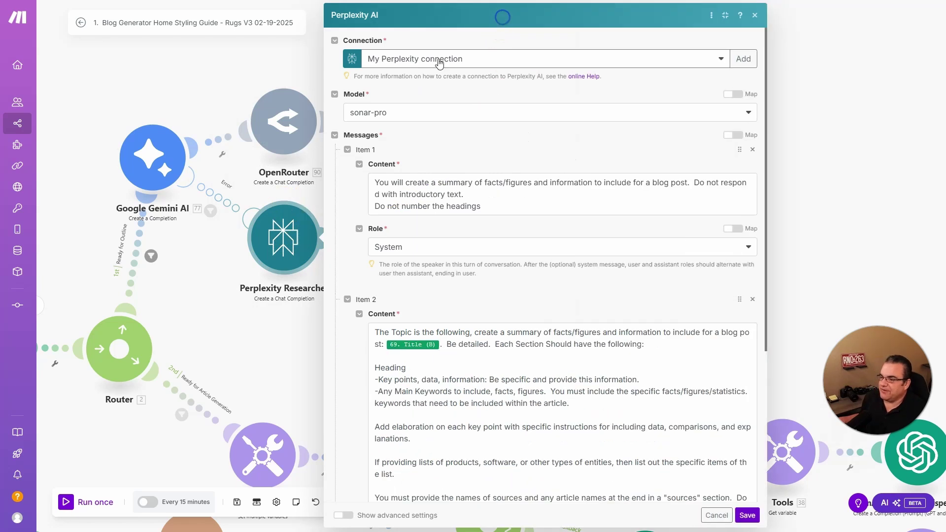
{"action": "scroll", "coordinate": [427, 244], "scroll_direction": "down", "scroll_amount": 5}
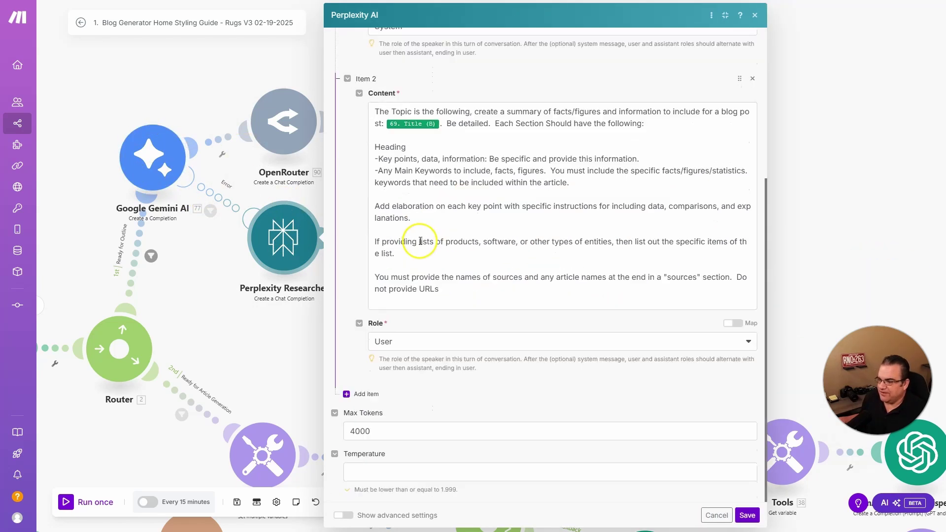
{"action": "scroll", "coordinate": [418, 242], "scroll_direction": "up", "scroll_amount": 5}
Step: Look over the System and User messages of the OpenRouter module that follows Perplexity Researcher
{"action": "left_click", "coordinate": [406, 243]}
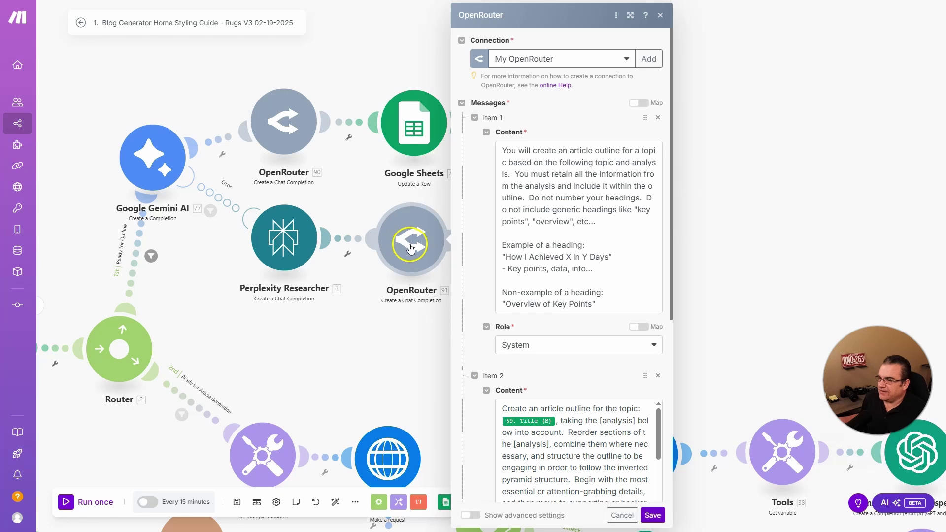
{"action": "right_click", "coordinate": [286, 127]}
{"action": "left_click", "coordinate": [318, 203]}
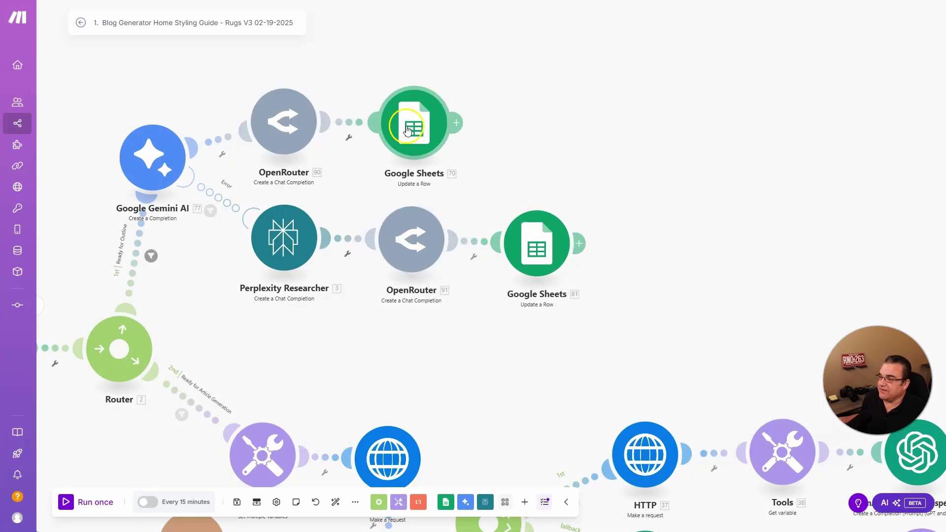
Step: Check the row number, Status and Outline mapping in the Google Sheets Update a Row module ending the Perplexity branch
{"action": "left_click", "coordinate": [529, 244]}
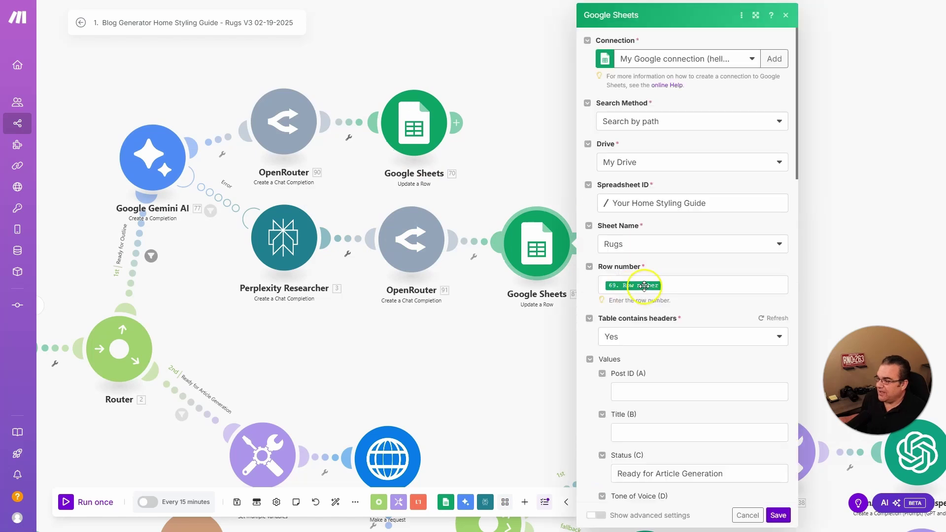
{"action": "scroll", "coordinate": [692, 292], "scroll_direction": "down", "scroll_amount": 4}
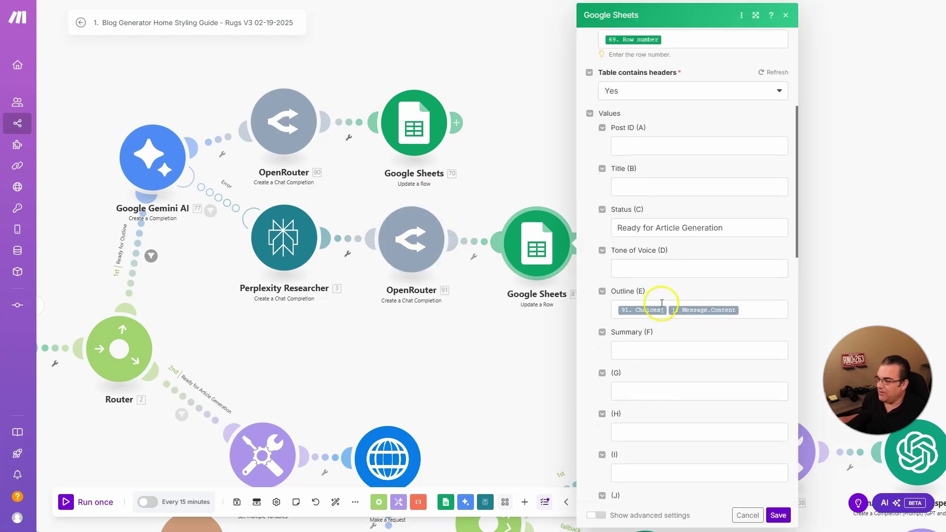
{"action": "triple_click", "coordinate": [685, 311]}
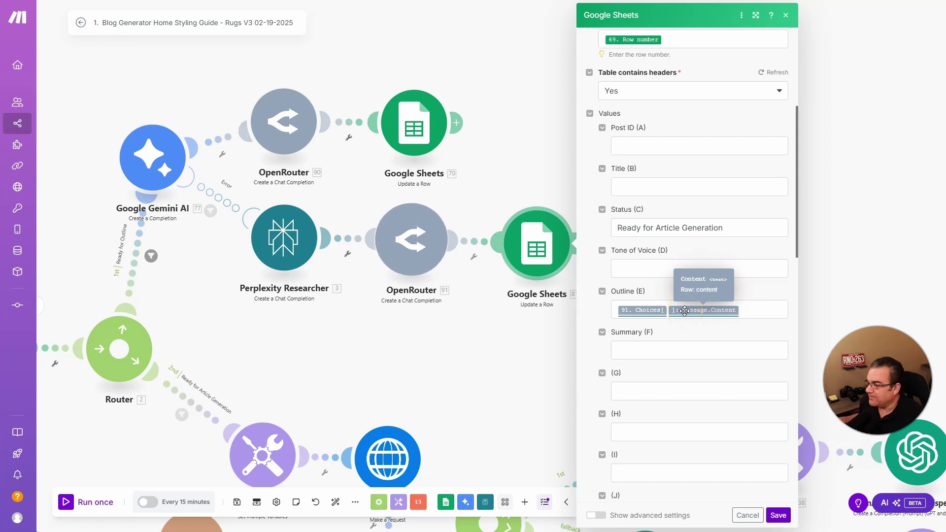
{"action": "left_click", "coordinate": [532, 348]}
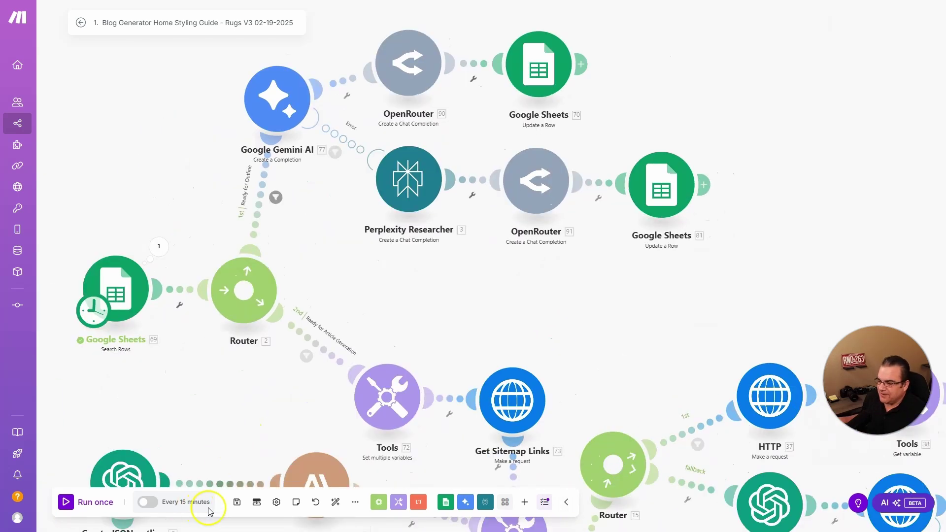
Step: Save the scenario and run it once
{"action": "left_click", "coordinate": [236, 502]}
{"action": "left_click", "coordinate": [87, 502]}
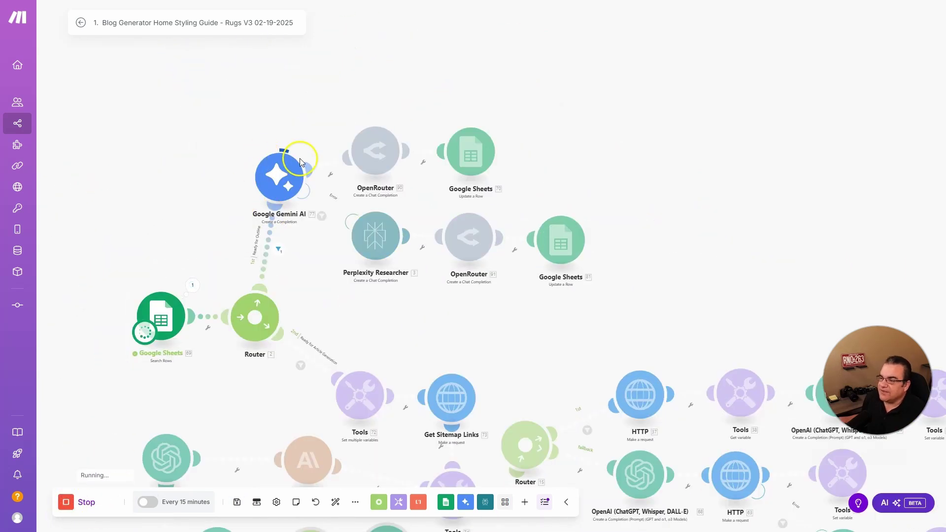
Step: Read the run's Google Gemini AI Result through to its Sources, and the outline in the first OpenRouter module's Message Content
{"action": "left_click", "coordinate": [278, 167]}
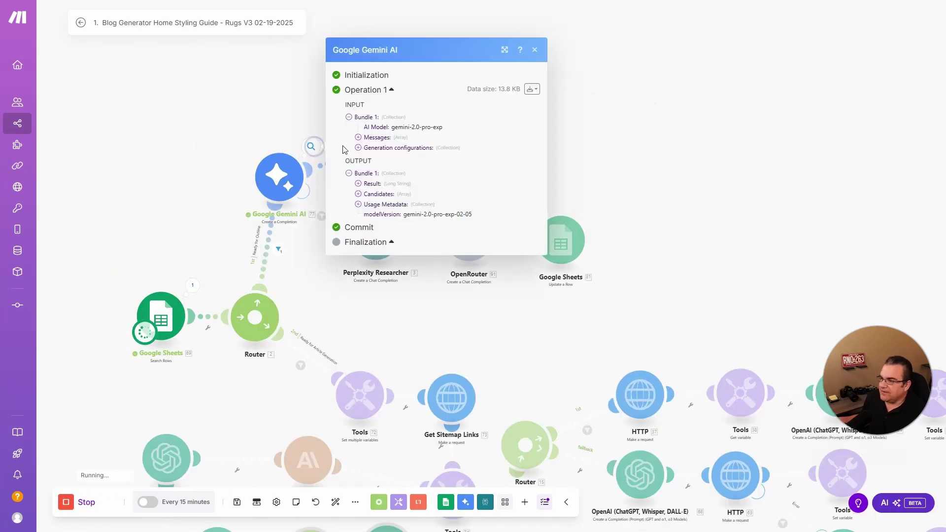
{"action": "left_click", "coordinate": [357, 171]}
{"action": "scroll", "coordinate": [414, 217], "scroll_direction": "down", "scroll_amount": 5}
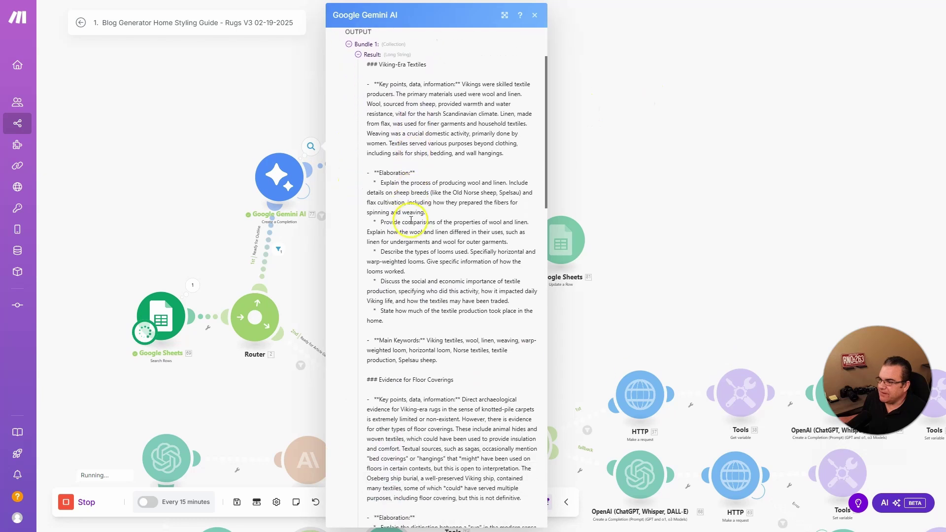
{"action": "scroll", "coordinate": [412, 224], "scroll_direction": "down", "scroll_amount": 15}
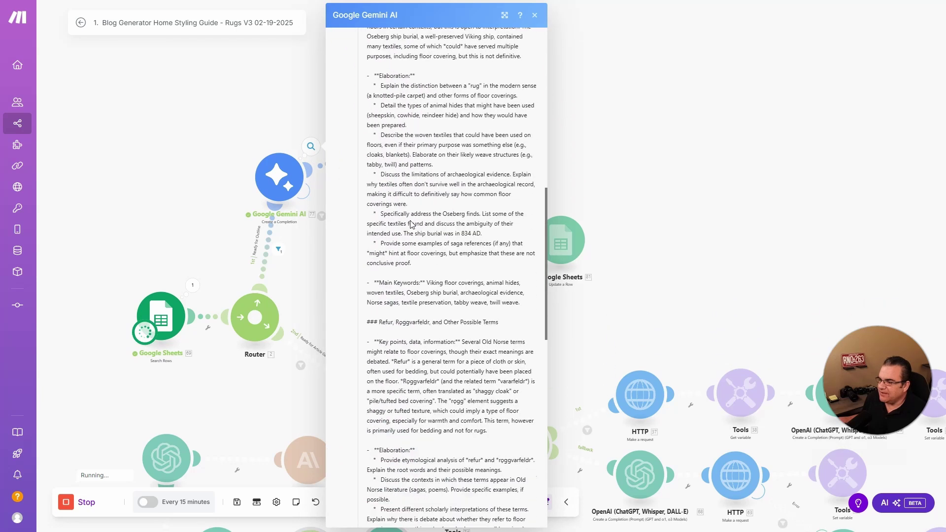
{"action": "scroll", "coordinate": [409, 220], "scroll_direction": "down", "scroll_amount": 4}
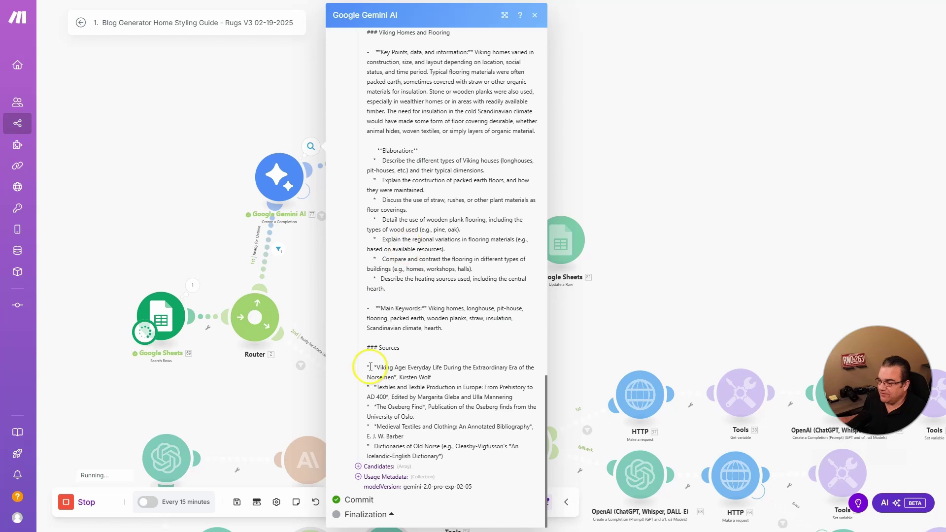
{"action": "left_click_drag", "start_coordinate": [369, 367], "coordinate": [457, 426]}
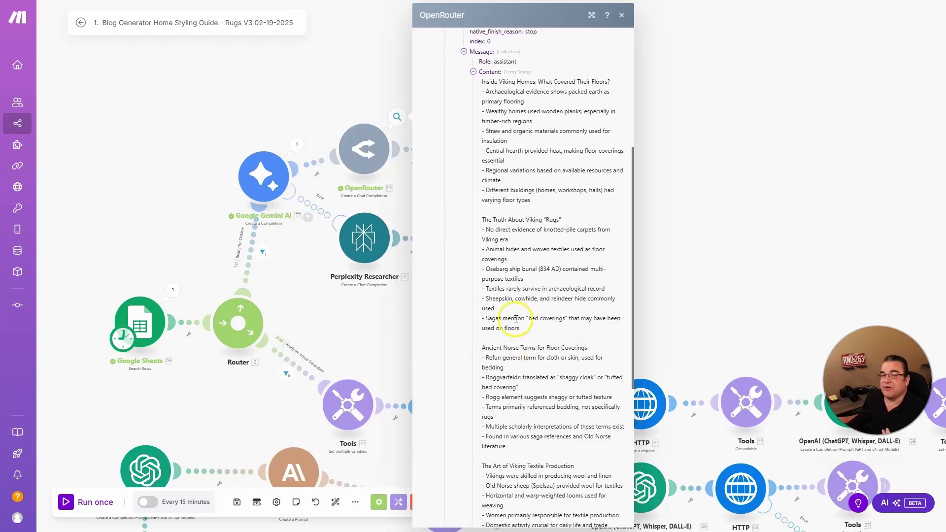
{"action": "scroll", "coordinate": [512, 318], "scroll_direction": "down", "scroll_amount": 6}
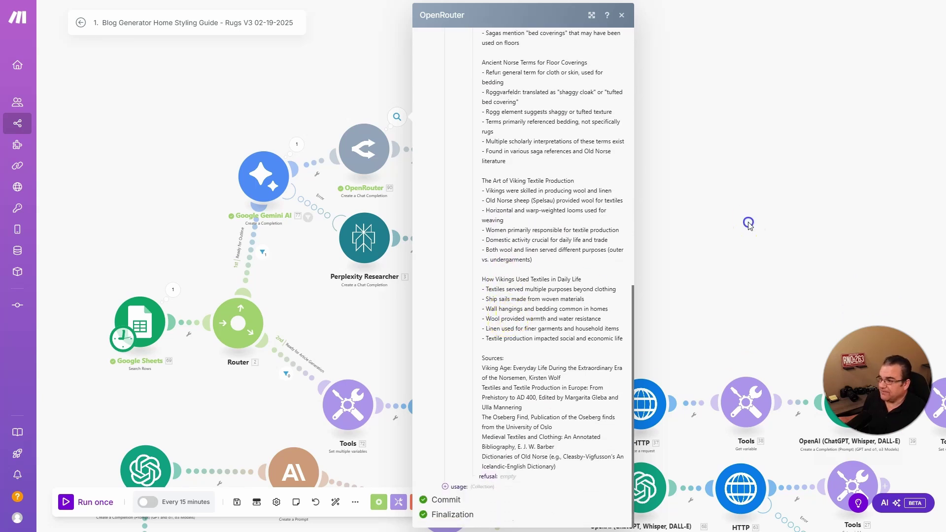
{"action": "left_click", "coordinate": [745, 224]}
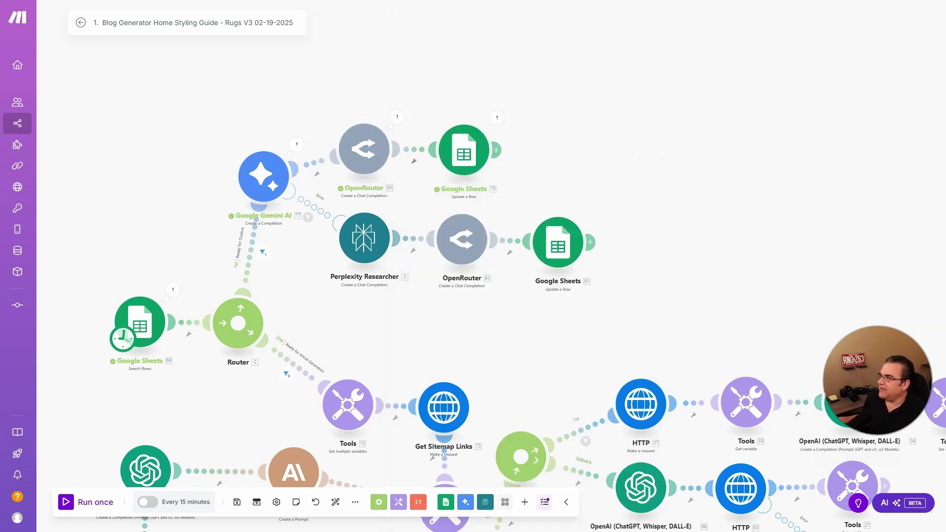
Step: Switch to the Your Home Styling Guide spreadsheet and inspect the Outline and Status cells for "Did Vikings use rugs?" on the Rugs sheet
{"action": "key", "text": "alt+Tab"}
{"action": "double_click", "coordinate": [433, 211]}
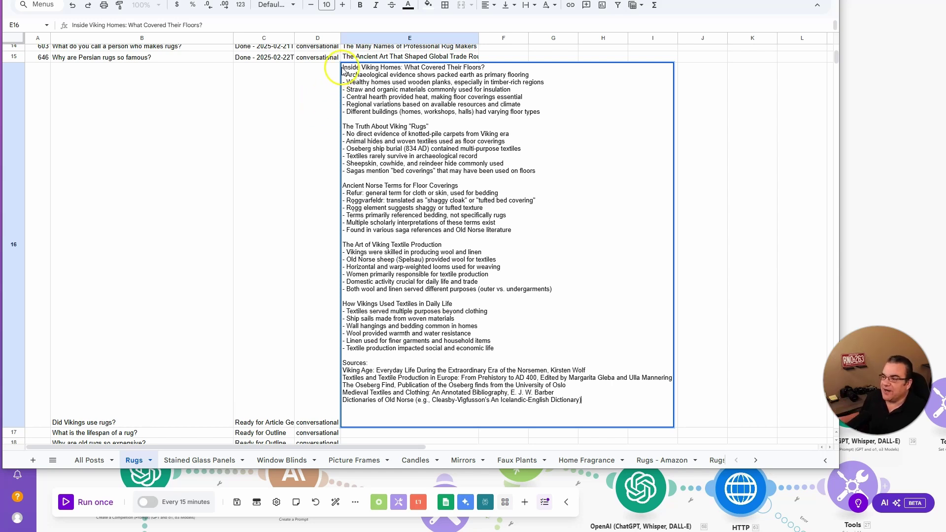
{"action": "left_click_drag", "start_coordinate": [343, 67], "coordinate": [497, 110]}
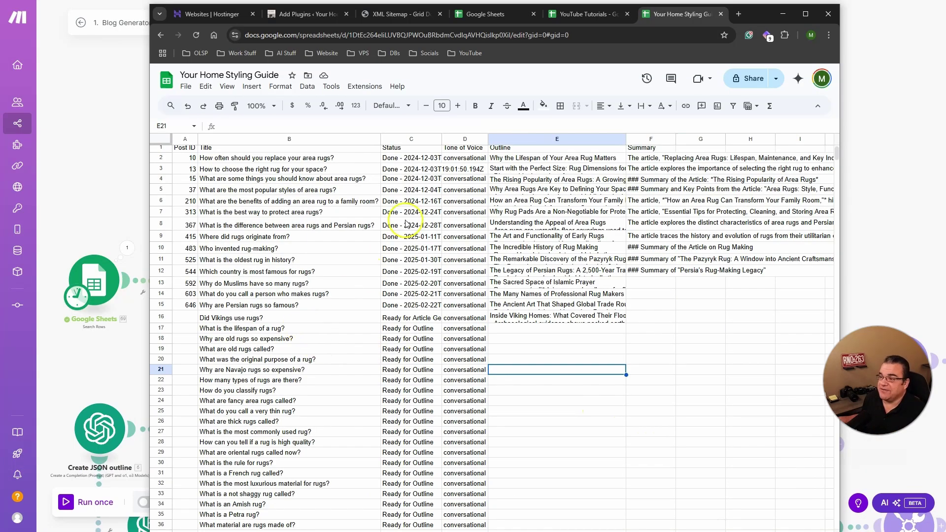
{"action": "left_click_drag", "start_coordinate": [393, 147], "coordinate": [401, 306]}
{"action": "left_click", "coordinate": [401, 317]}
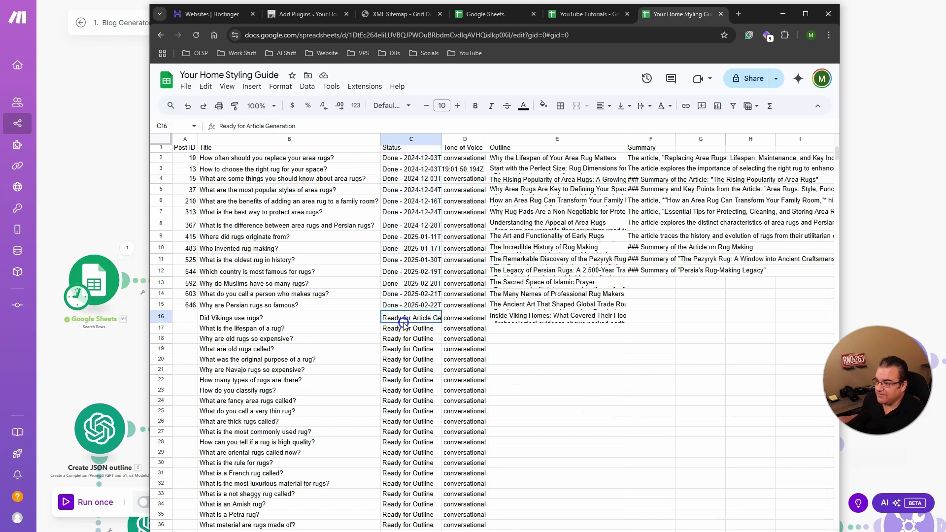
{"action": "left_click", "coordinate": [564, 399]}
Step: Back in Make, run only the Google Sheets Search Rows module and inspect the Status in its output bundle
{"action": "right_click", "coordinate": [94, 283]}
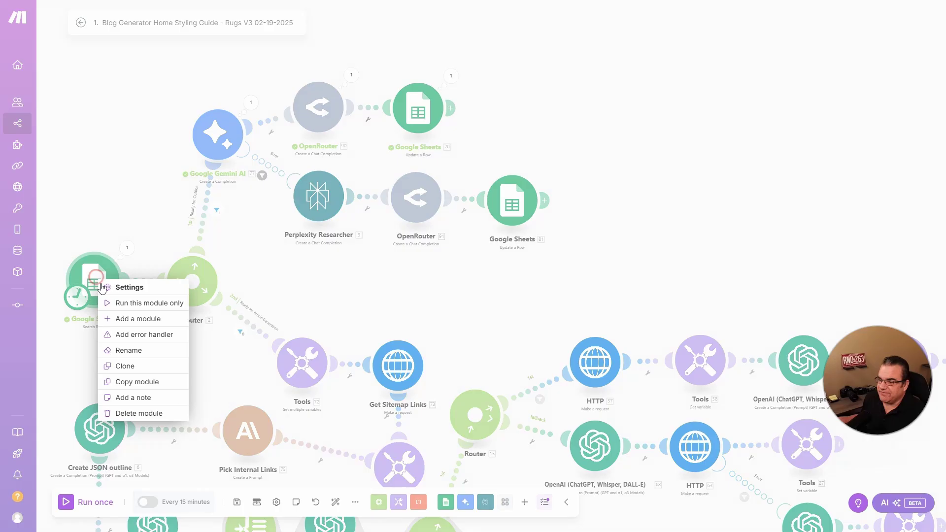
{"action": "left_click", "coordinate": [123, 303]}
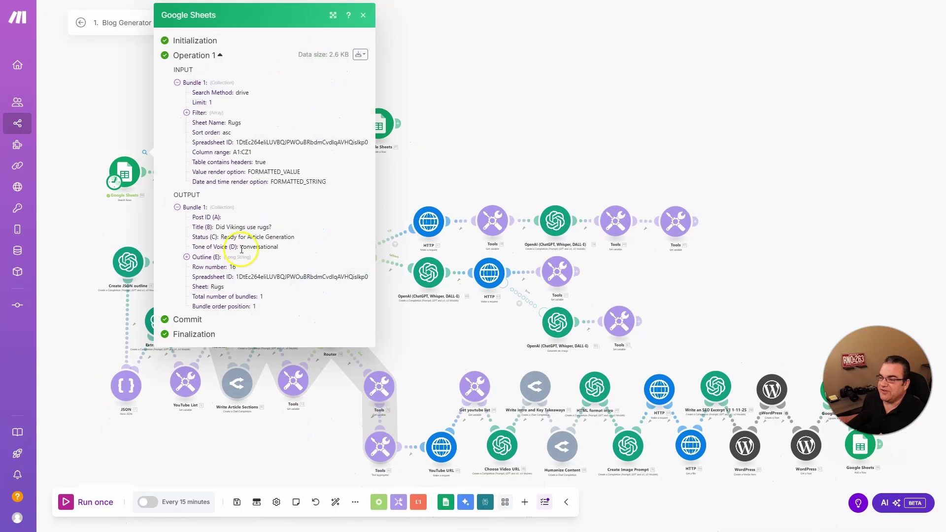
{"action": "left_click", "coordinate": [240, 232]}
{"action": "left_click_drag", "start_coordinate": [241, 234], "coordinate": [305, 237]}
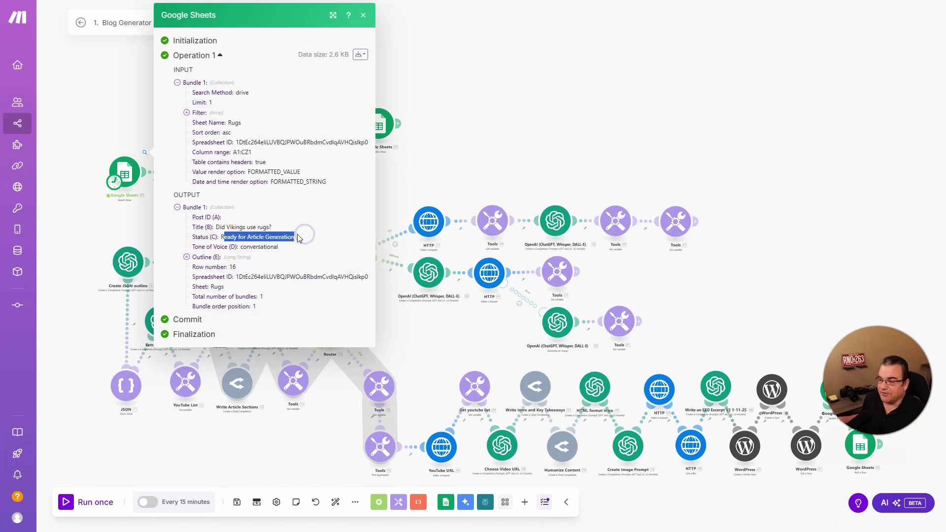
{"action": "left_click", "coordinate": [458, 120]}
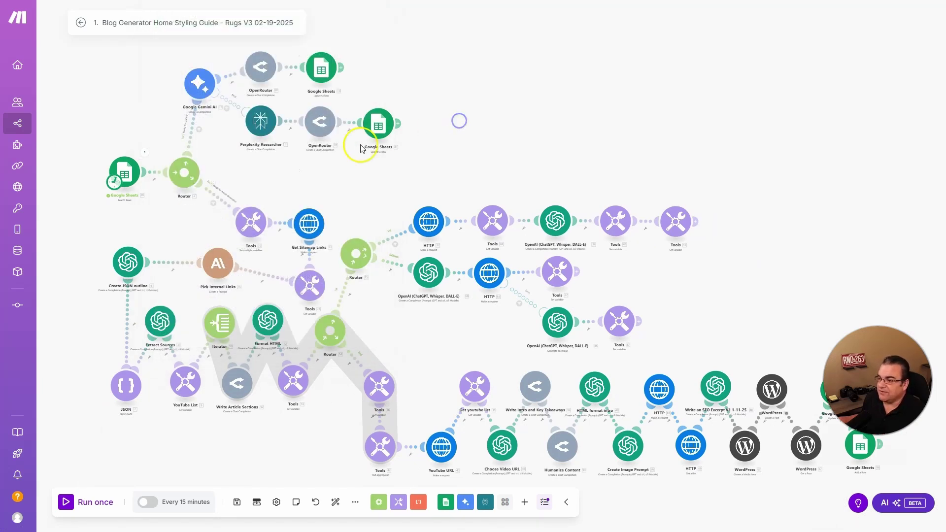
Step: Check the condition of the Ready for Article Generation filter on the router's second route
{"action": "left_click", "coordinate": [212, 194]}
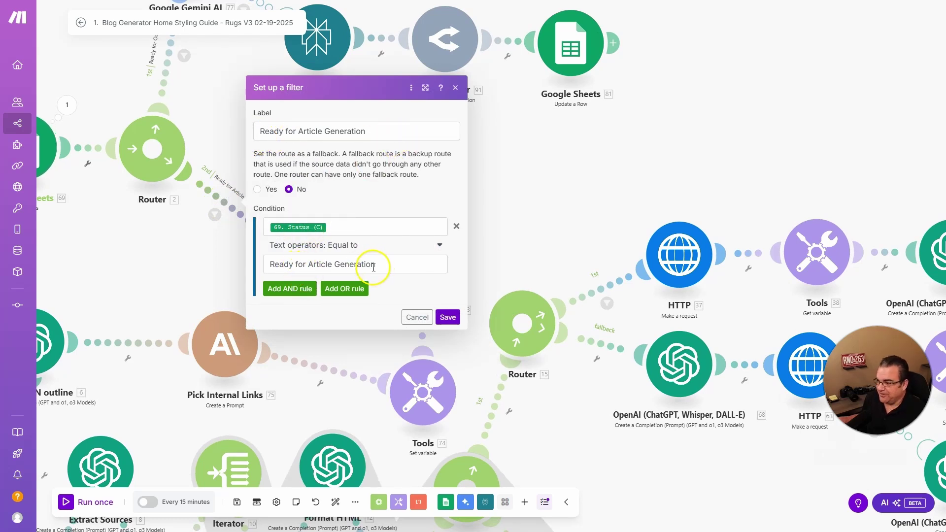
{"action": "left_click", "coordinate": [447, 317]}
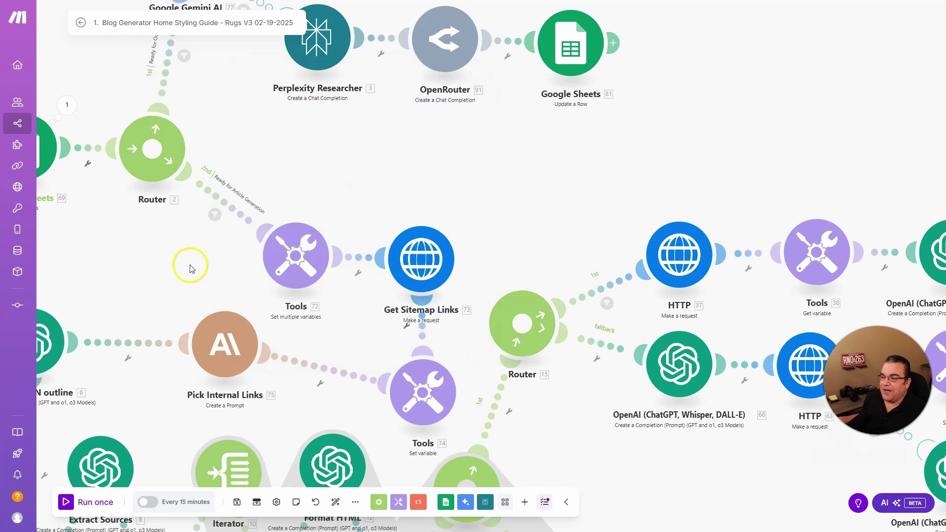
Step: Recheck the Google Sheets Search Rows module's two Status filter rules, sort order and result limit
{"action": "left_click_drag", "start_coordinate": [189, 263], "coordinate": [289, 275]}
{"action": "left_click", "coordinate": [124, 159]}
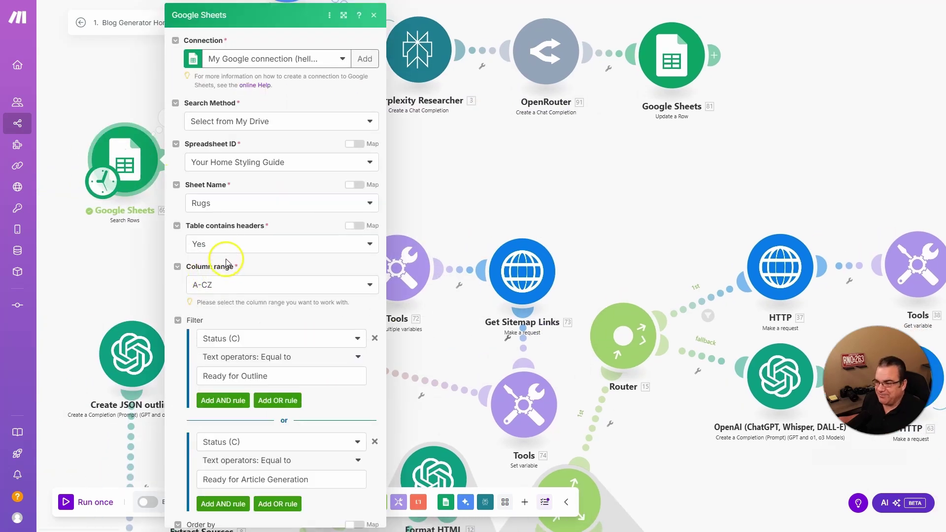
{"action": "left_click", "coordinate": [118, 258]}
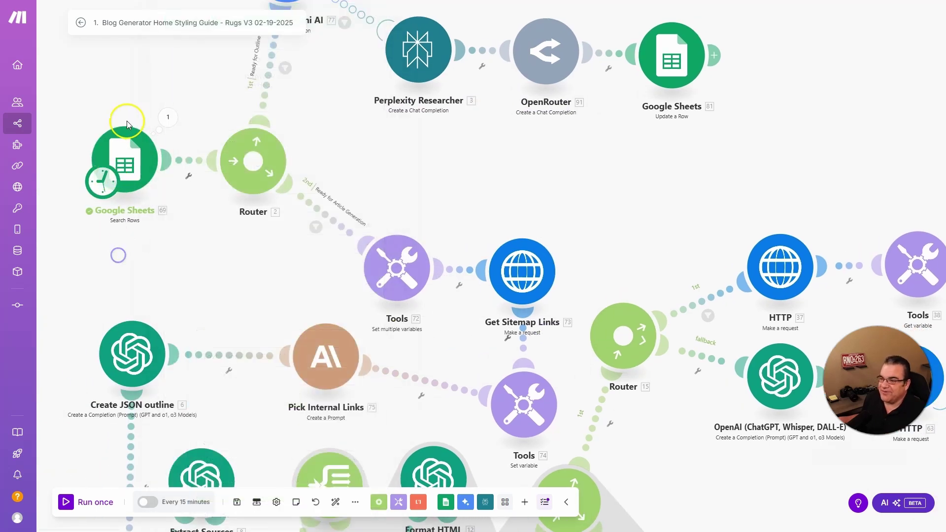
{"action": "left_click", "coordinate": [125, 157]}
{"action": "scroll", "coordinate": [187, 245], "scroll_direction": "down", "scroll_amount": 3}
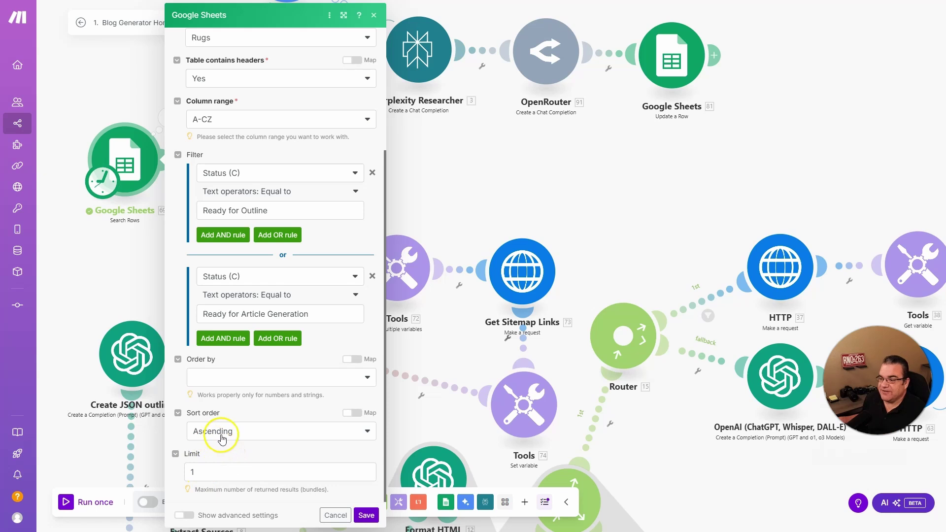
{"action": "left_click", "coordinate": [196, 471]}
{"action": "left_click", "coordinate": [165, 176]}
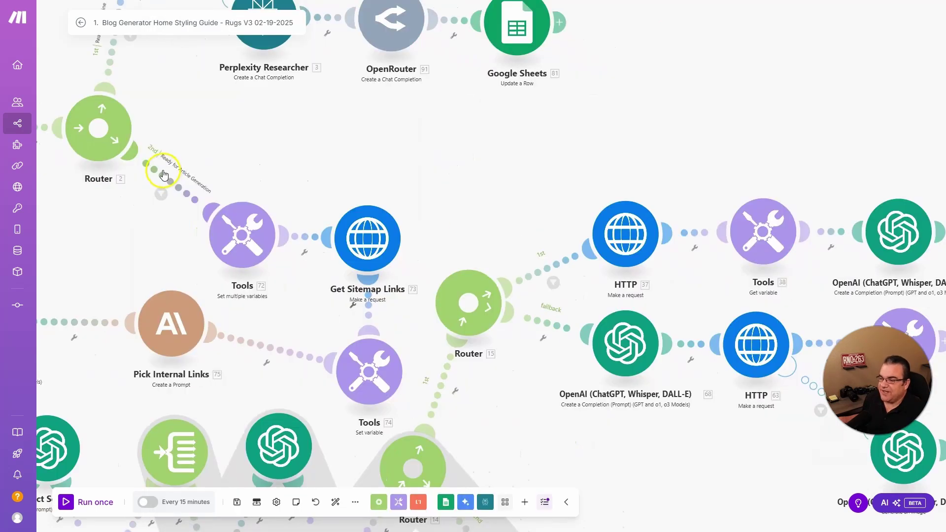
Step: Examine the website_root_url variable's name and value in the Tools Set multiple variables module after the first router
{"action": "left_click", "coordinate": [242, 234]}
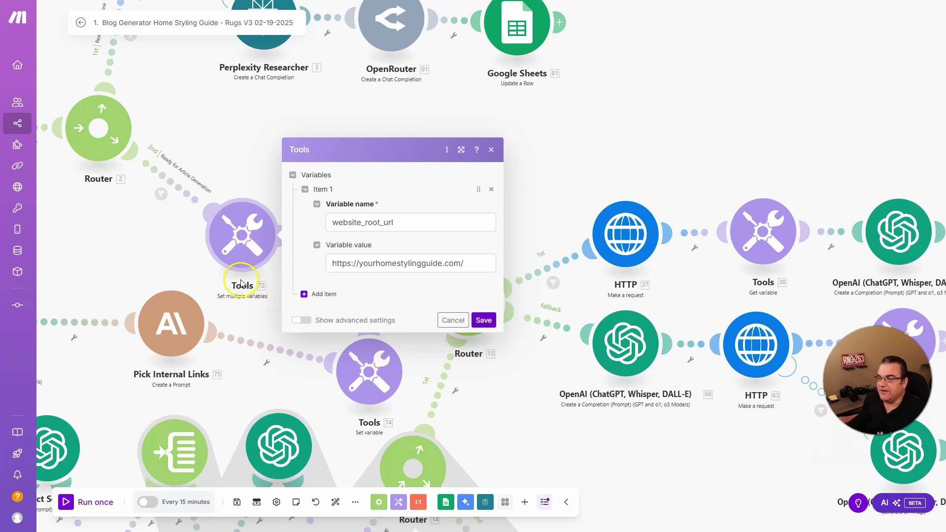
{"action": "left_click_drag", "start_coordinate": [401, 221], "coordinate": [323, 224]}
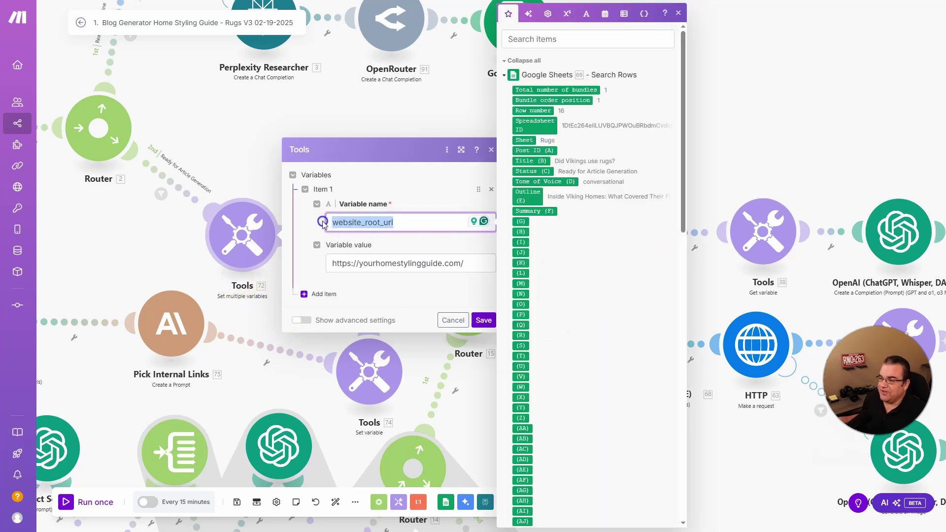
{"action": "left_click_drag", "start_coordinate": [462, 263], "coordinate": [316, 265]}
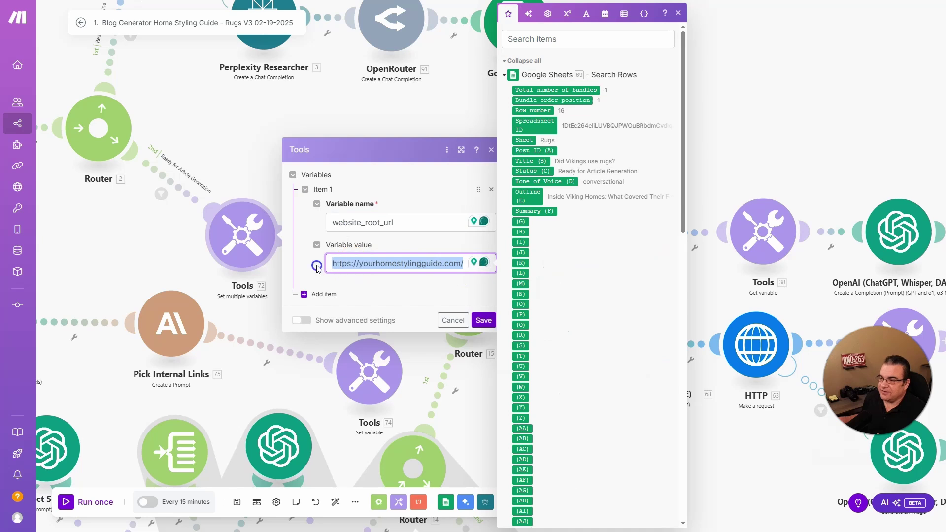
{"action": "left_click", "coordinate": [367, 298]}
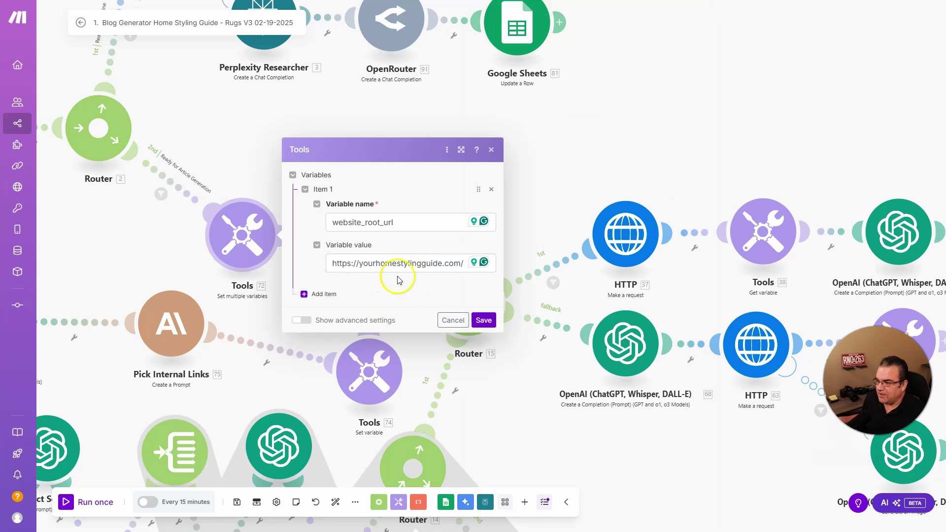
Step: Review the Get Sitemap Links HTTP module's sitemap URL, request method and Parse response setting
{"action": "key", "text": "Escape"}
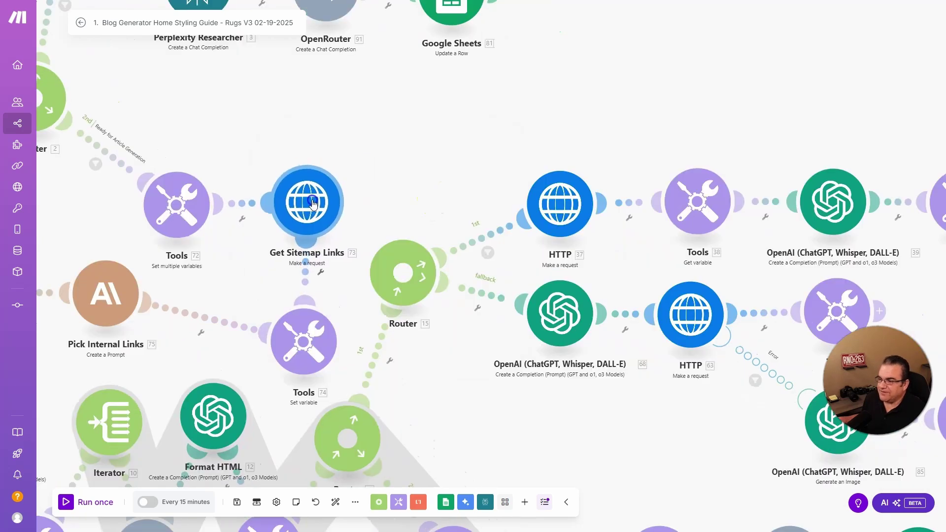
{"action": "left_click", "coordinate": [313, 203]}
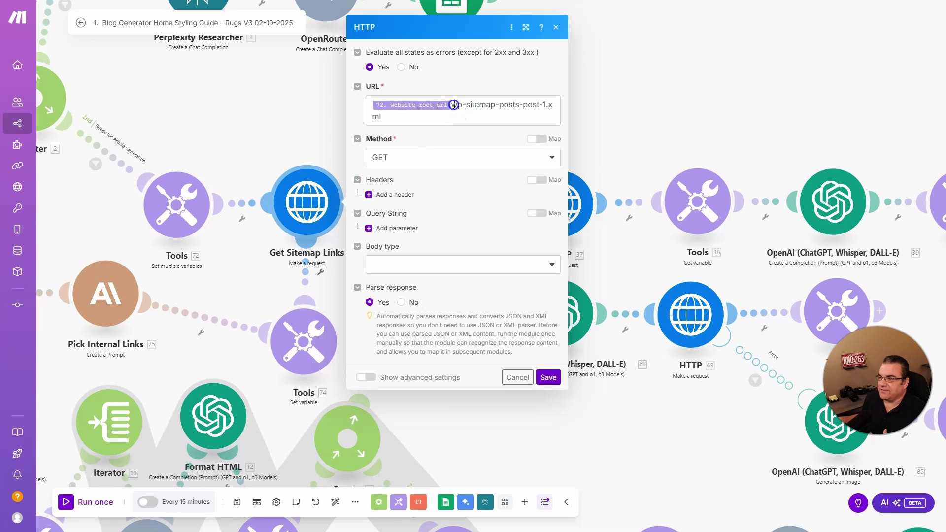
{"action": "left_click_drag", "start_coordinate": [453, 105], "coordinate": [511, 117]}
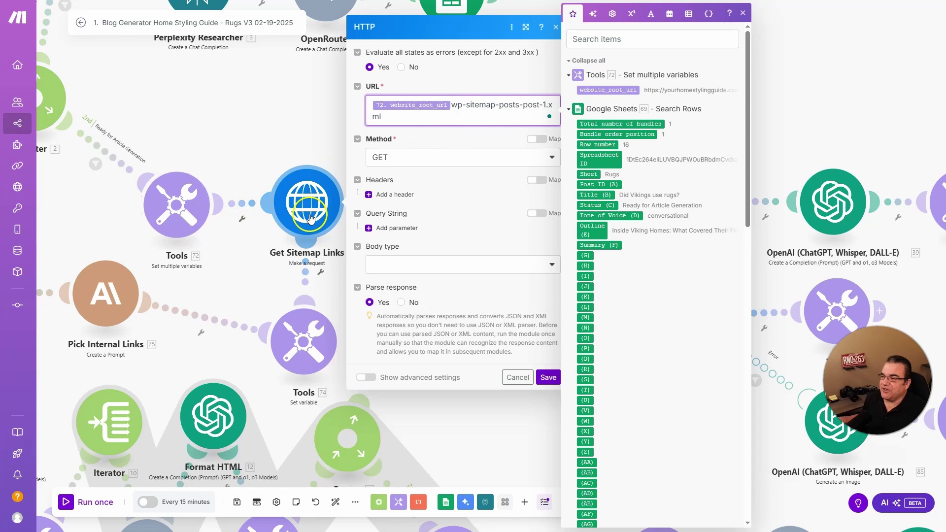
{"action": "left_click", "coordinate": [394, 158]}
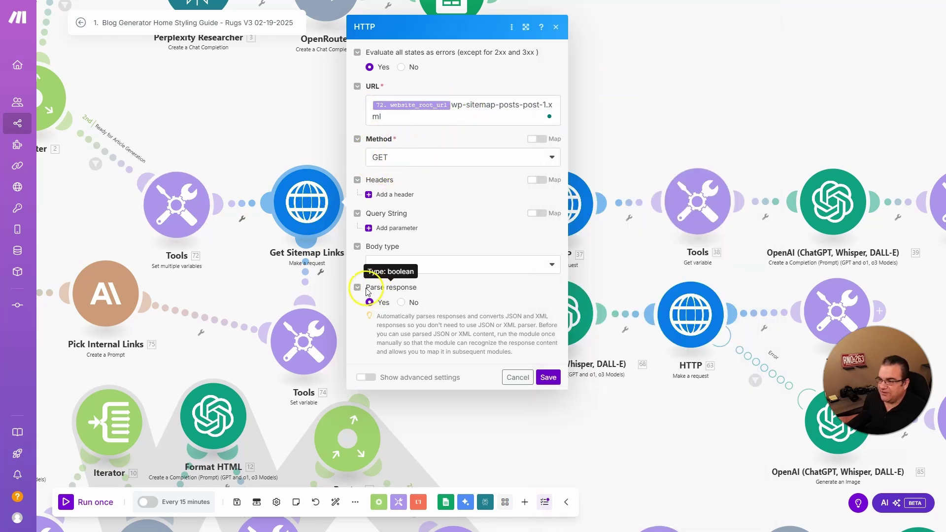
{"action": "mouse_move", "coordinate": [379, 282]}
{"action": "left_mouse_down"}
{"action": "mouse_move", "coordinate": [471, 298]}
{"action": "mouse_move", "coordinate": [367, 265]}
{"action": "left_mouse_up"}
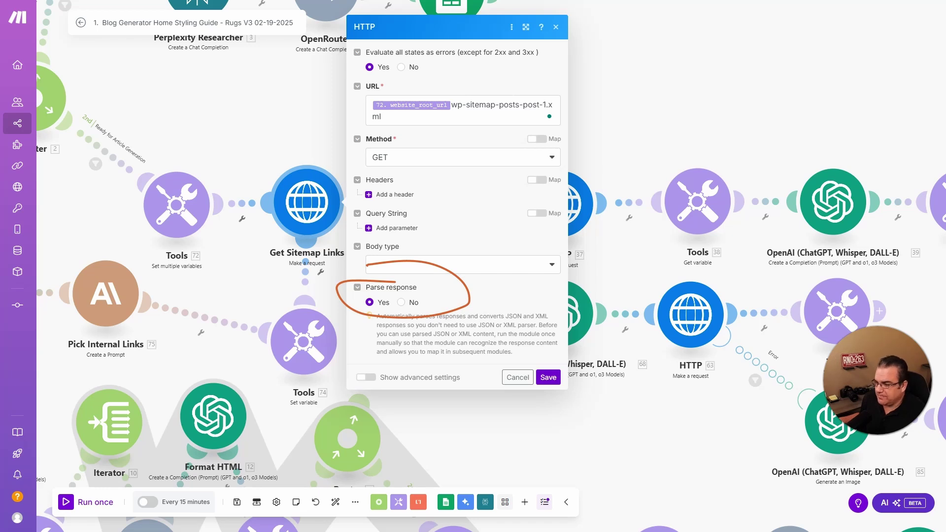
{"action": "left_click", "coordinate": [549, 377]}
Step: Examine the urls variable's join/map formula in the Tools Set variable module and expand the sitemap's urlset data down to the loc values
{"action": "left_click", "coordinate": [353, 227]}
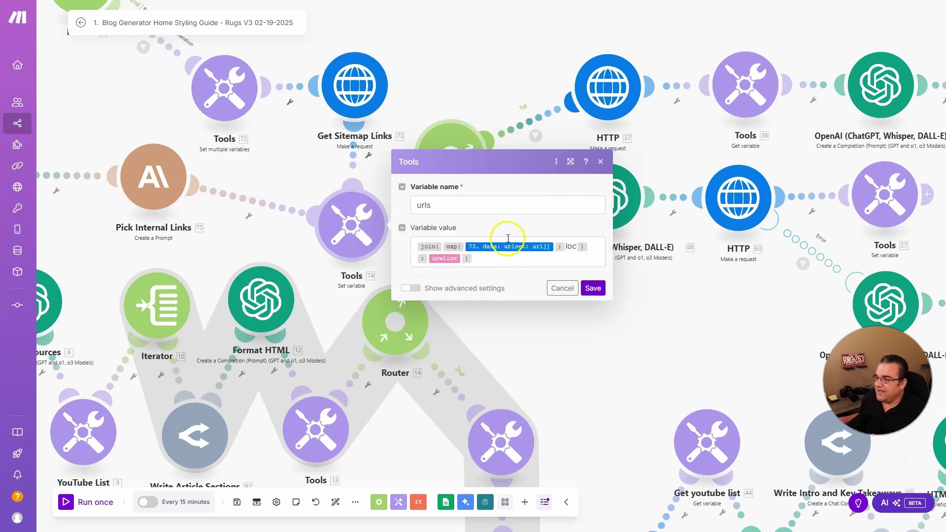
{"action": "left_click", "coordinate": [555, 247]}
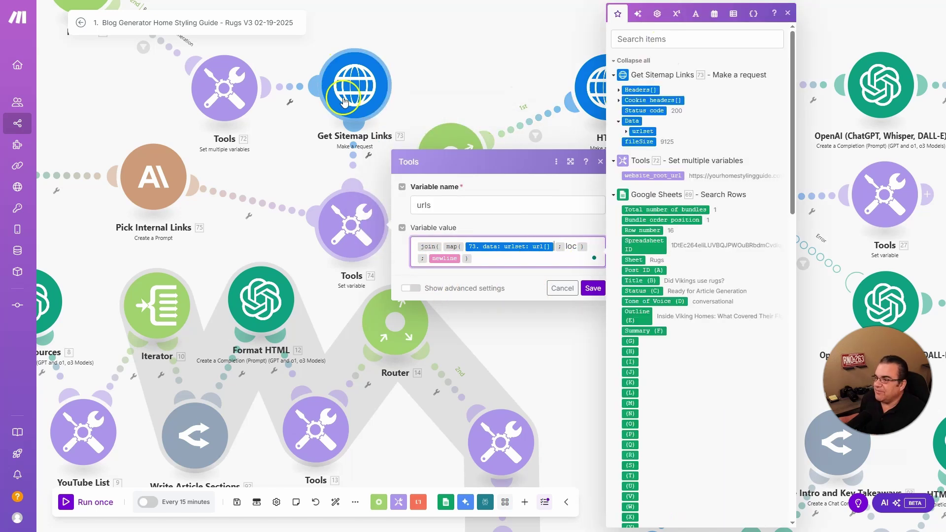
{"action": "left_click", "coordinate": [627, 131]}
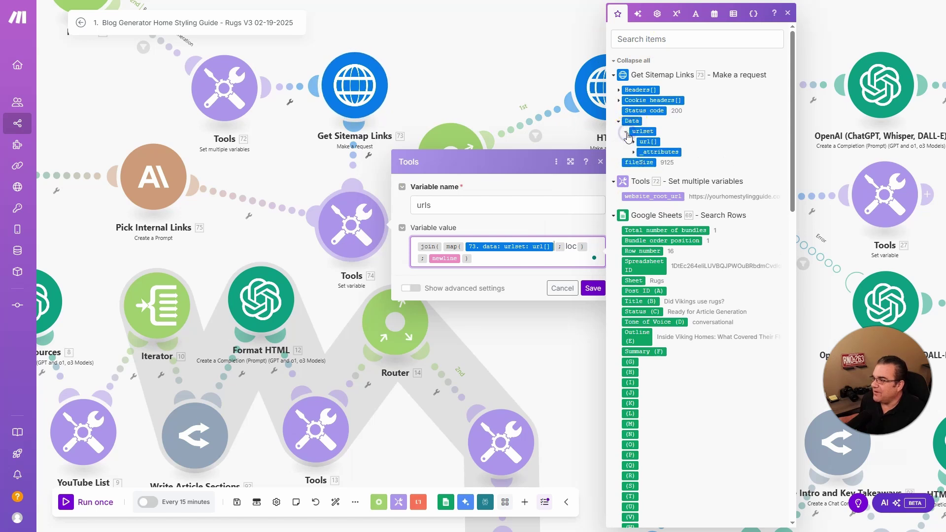
{"action": "left_click", "coordinate": [633, 142]}
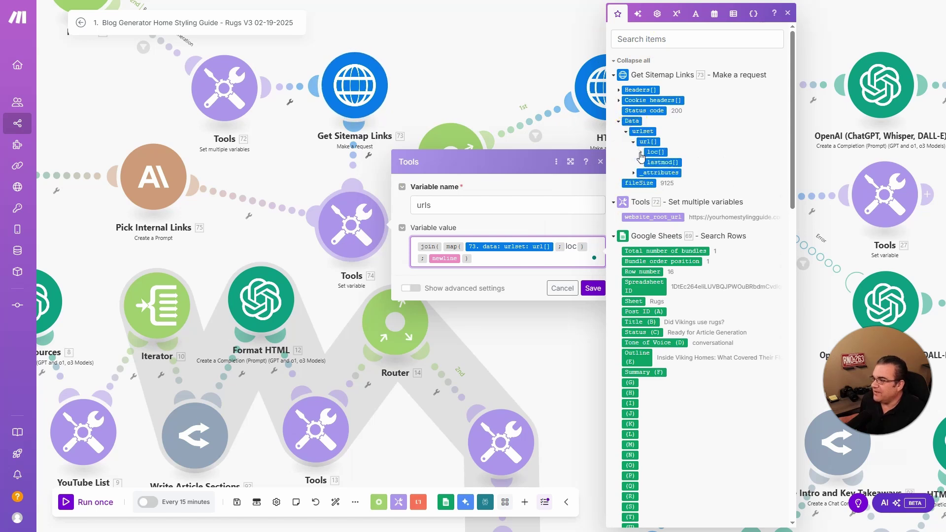
{"action": "left_click", "coordinate": [640, 153]}
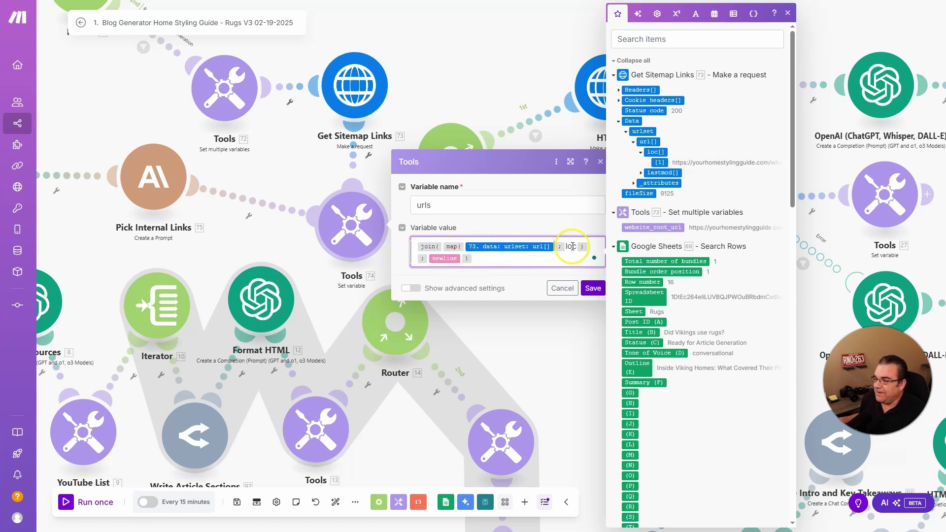
{"action": "left_click_drag", "start_coordinate": [676, 142], "coordinate": [636, 163]}
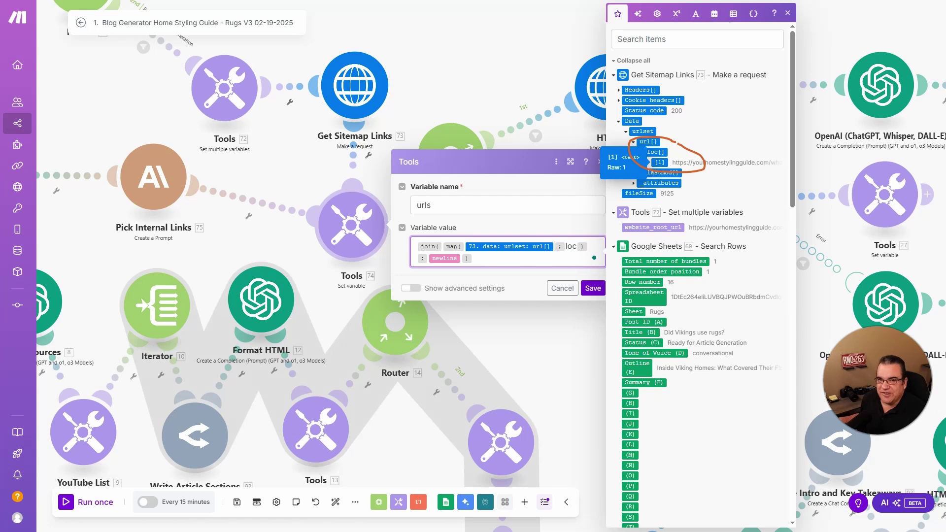
{"action": "key", "text": "Escape"}
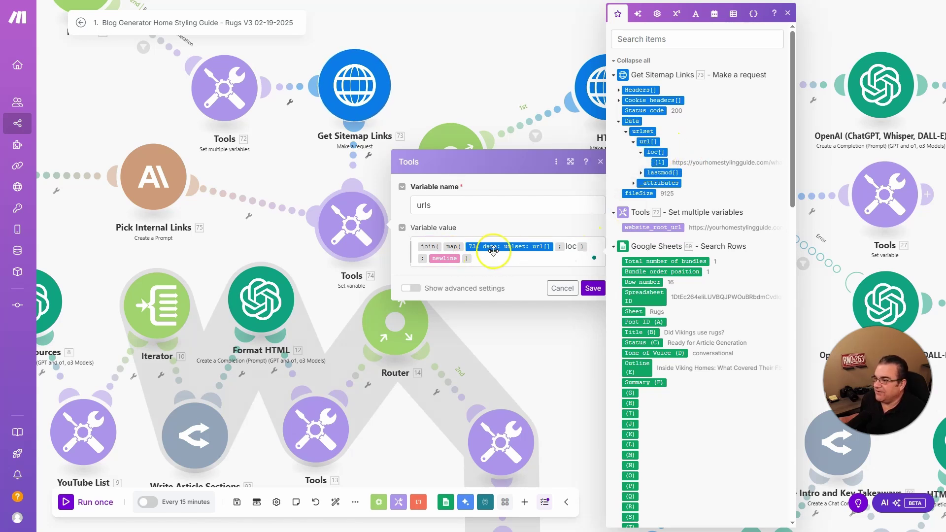
{"action": "left_click", "coordinate": [593, 289]}
Step: Switch to the website's XML sitemap in the browser and look through the post URLs in wp-sitemap-posts-post-1.xml
{"action": "left_click", "coordinate": [433, 179]}
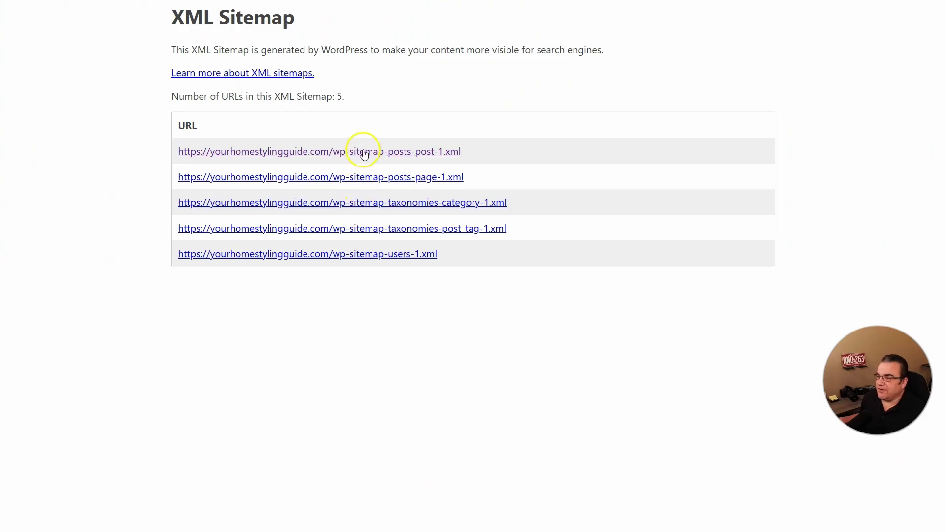
{"action": "left_click", "coordinate": [363, 151]}
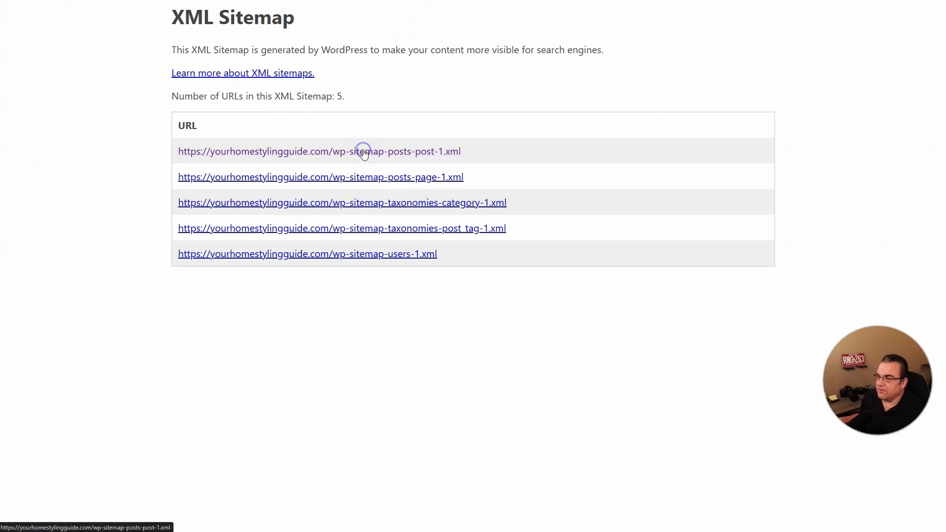
{"action": "left_click", "coordinate": [356, 154]}
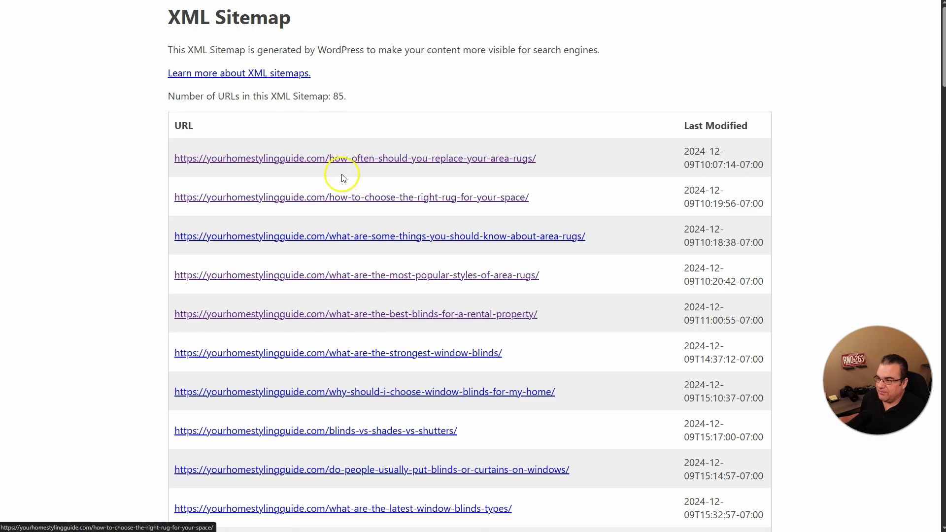
{"action": "scroll", "coordinate": [342, 182], "scroll_direction": "down", "scroll_amount": 10}
{"action": "scroll", "coordinate": [343, 206], "scroll_direction": "down", "scroll_amount": 5}
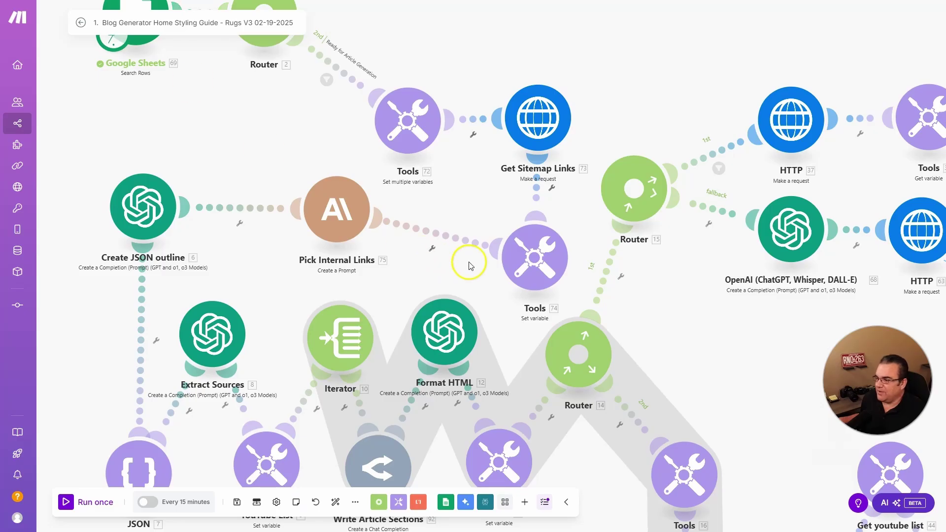
Step: Back in Make, open the Pick Internal Links module enlarged and review its Claude model, token limit and URL-picking instruction
{"action": "left_click", "coordinate": [336, 210]}
{"action": "left_click", "coordinate": [555, 15]}
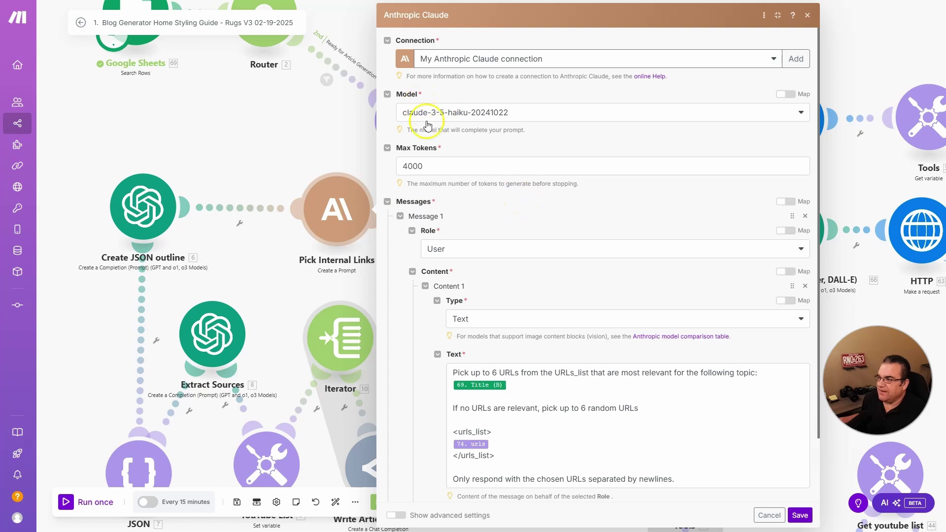
{"action": "scroll", "coordinate": [547, 181], "scroll_direction": "down", "scroll_amount": 1}
{"action": "scroll", "coordinate": [547, 181], "scroll_direction": "down", "scroll_amount": 3}
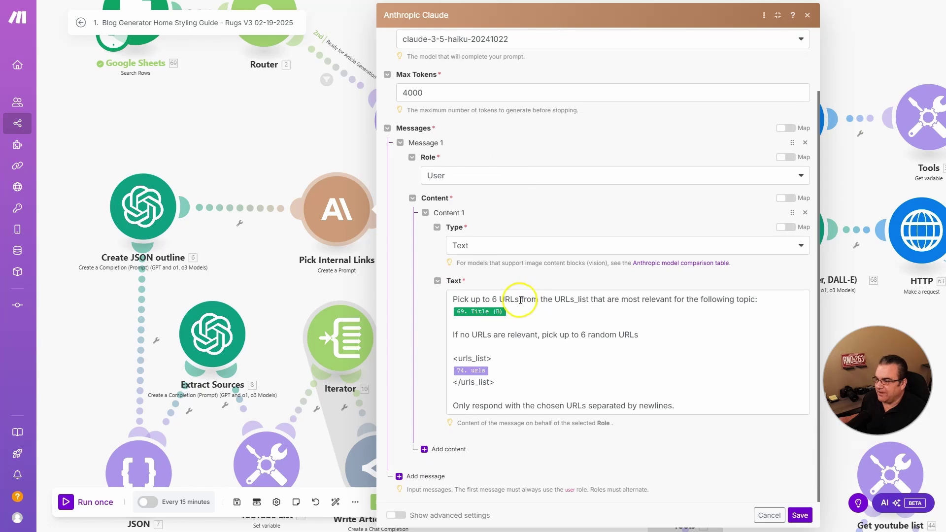
{"action": "left_click_drag", "start_coordinate": [453, 301], "coordinate": [549, 306]}
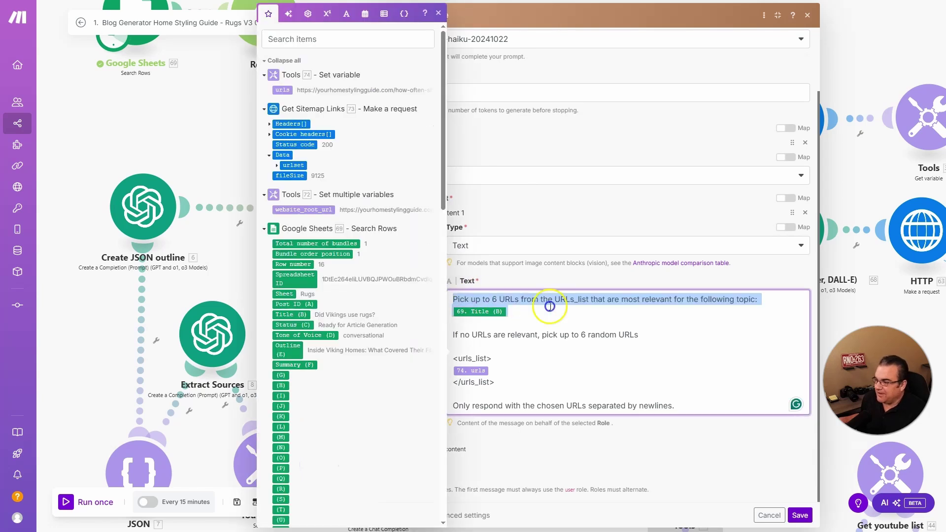
{"action": "left_click", "coordinate": [676, 311]}
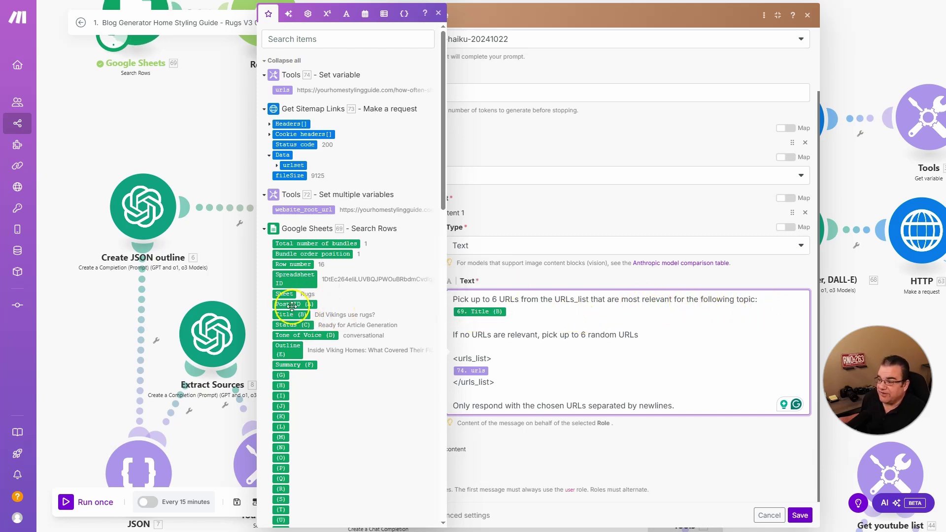
Step: Read the rest of the Pick Internal Links prompt: the random-URL fallback, the urls_list block and the response format rule
{"action": "left_click", "coordinate": [556, 334]}
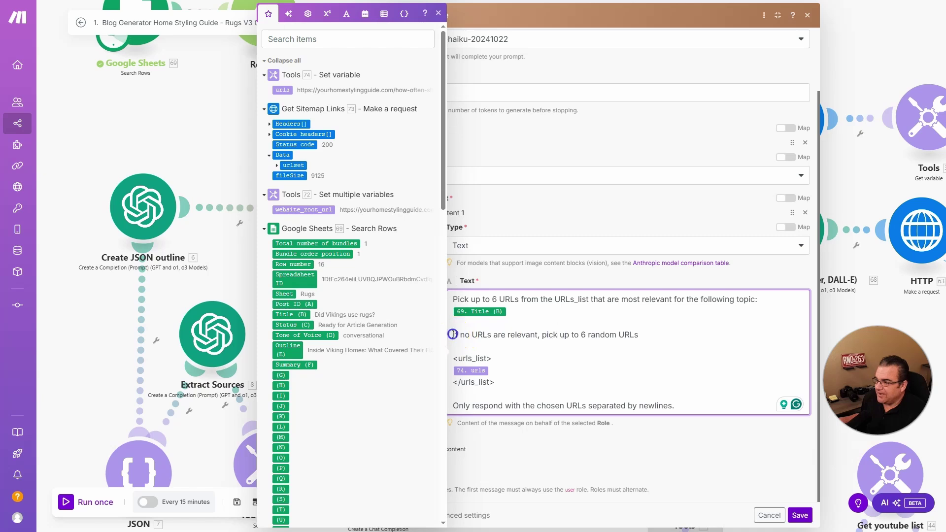
{"action": "left_click_drag", "start_coordinate": [450, 334], "coordinate": [636, 335]}
{"action": "left_click", "coordinate": [605, 356]}
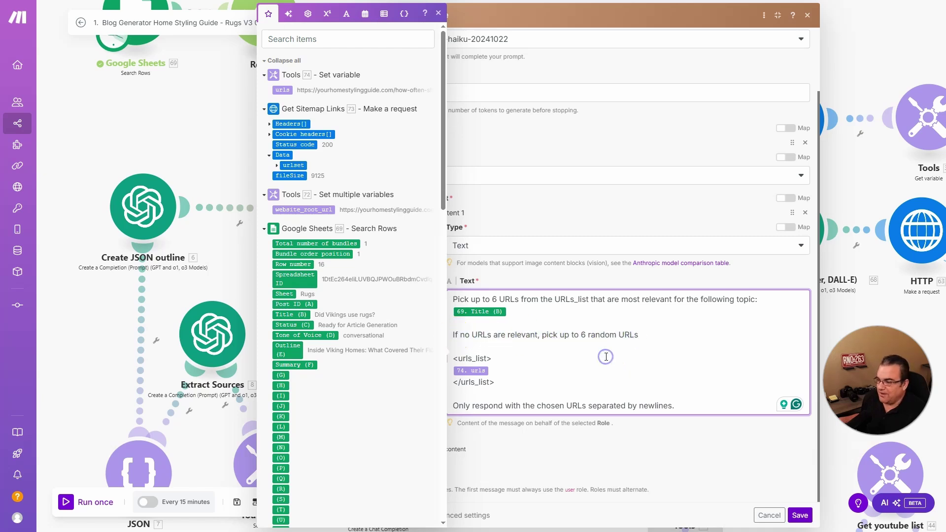
{"action": "left_click_drag", "start_coordinate": [497, 364], "coordinate": [449, 358]}
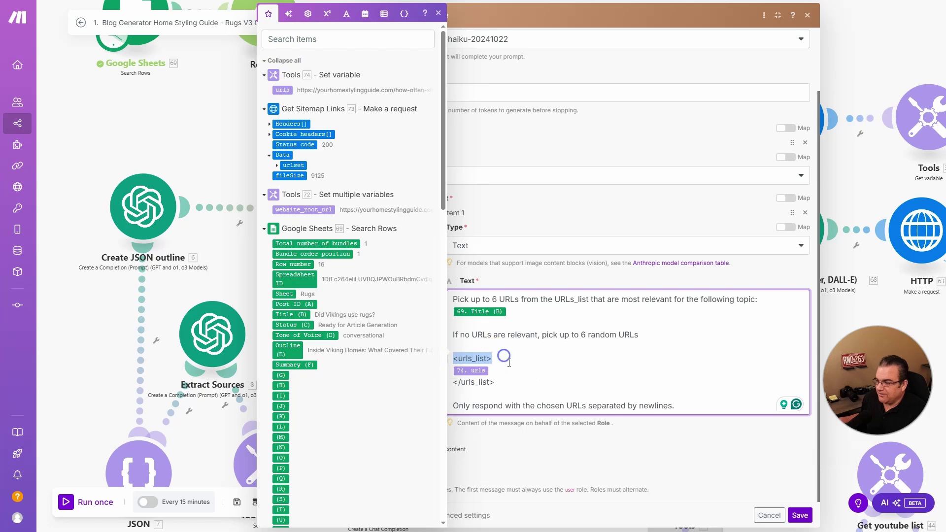
{"action": "left_click", "coordinate": [517, 382]}
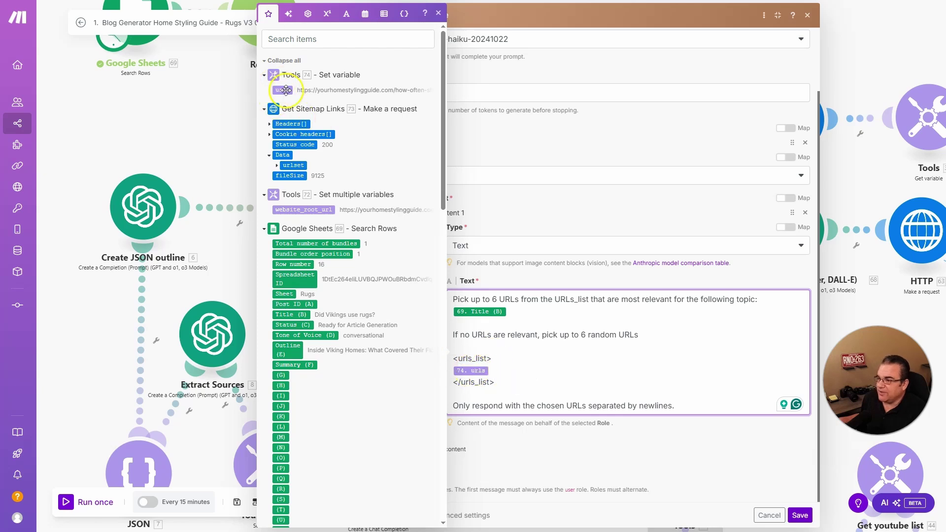
{"action": "left_click_drag", "start_coordinate": [285, 90], "coordinate": [280, 90]}
{"action": "left_click_drag", "start_coordinate": [443, 406], "coordinate": [675, 405]}
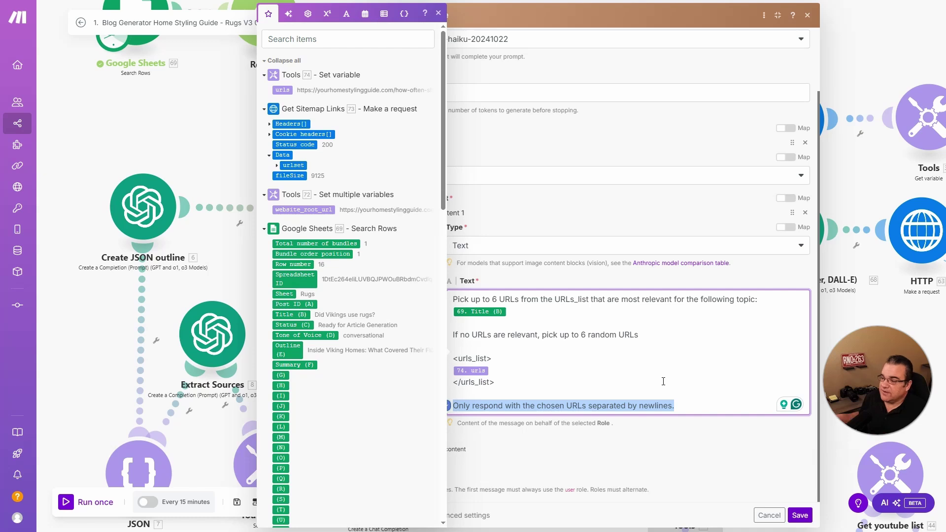
{"action": "left_click", "coordinate": [690, 379]}
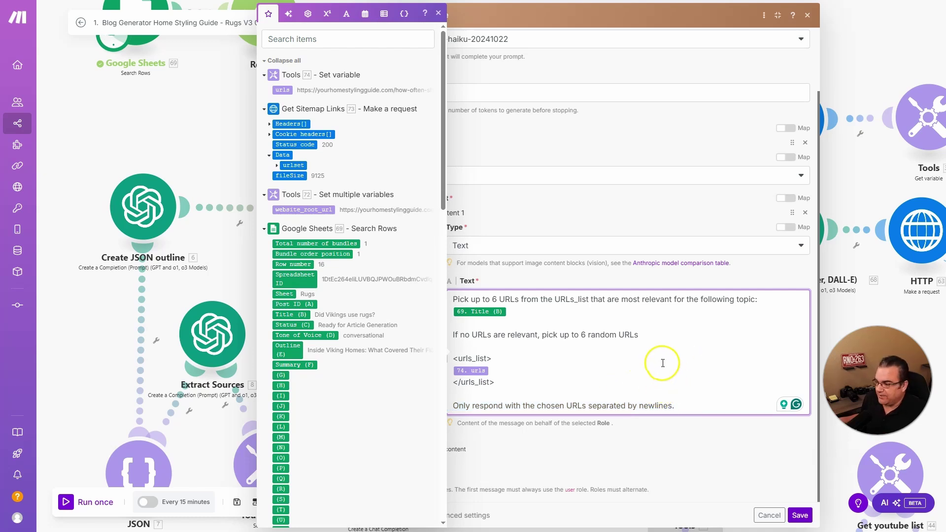
{"action": "left_click", "coordinate": [617, 199]}
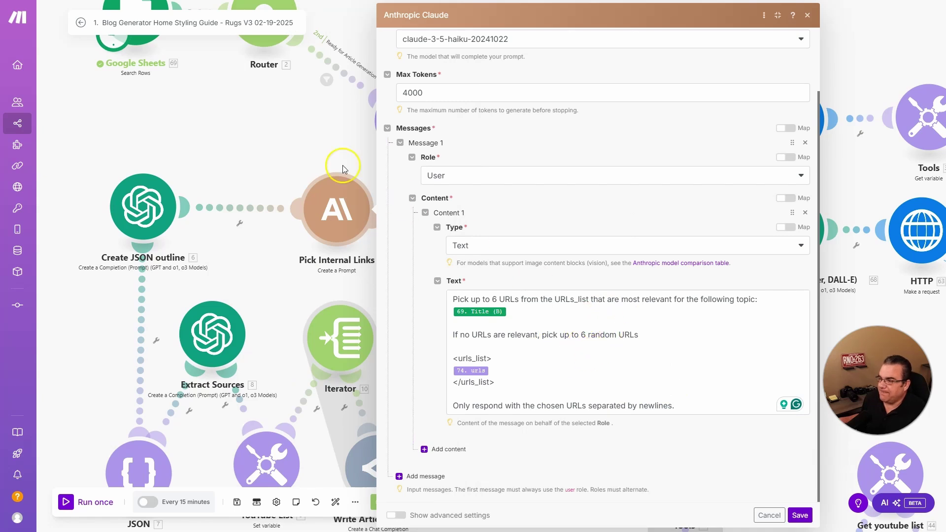
{"action": "left_click", "coordinate": [276, 126]}
Step: Open the Create JSON outline module and view the full outline in cell E16 of the Rugs sheet in Google Sheets
{"action": "left_click", "coordinate": [145, 206]}
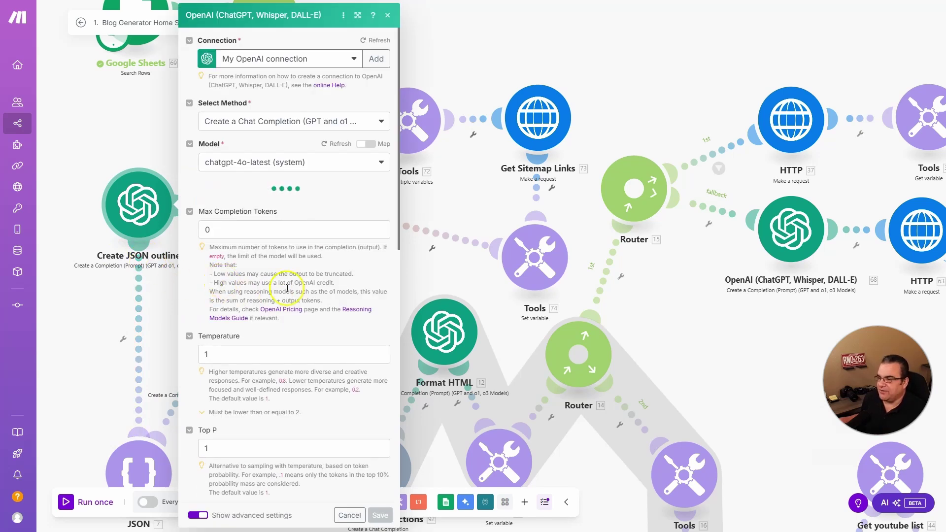
{"action": "key", "text": "alt+Tab"}
{"action": "left_click", "coordinate": [538, 258]}
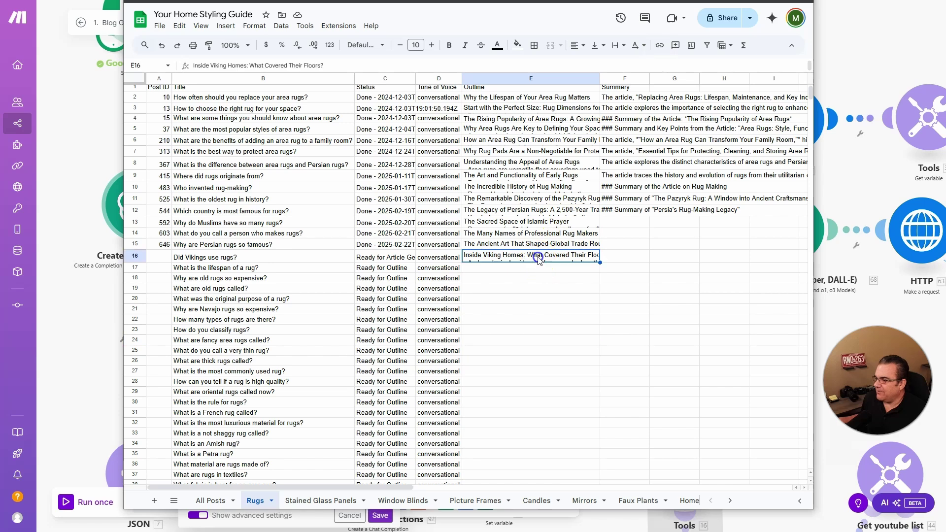
{"action": "double_click", "coordinate": [538, 258]}
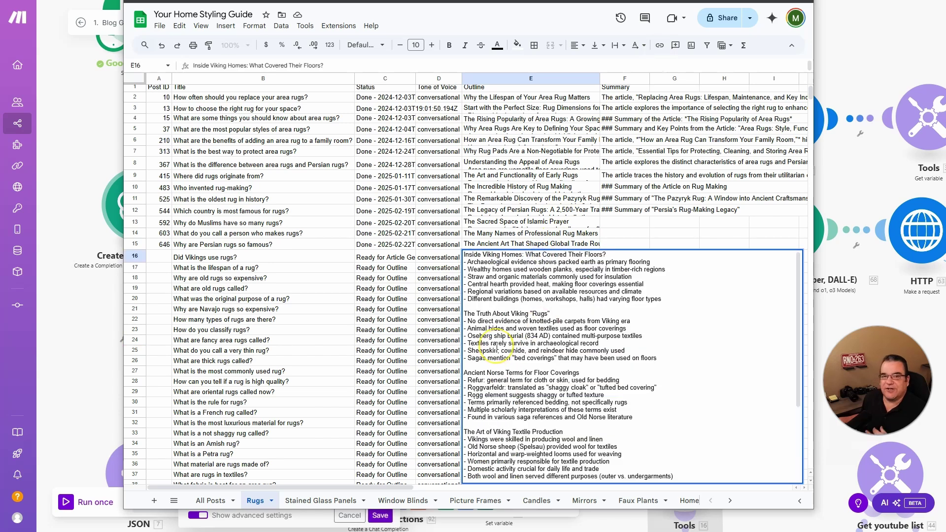
{"action": "left_click", "coordinate": [498, 244]}
{"action": "key", "text": "alt+Tab"}
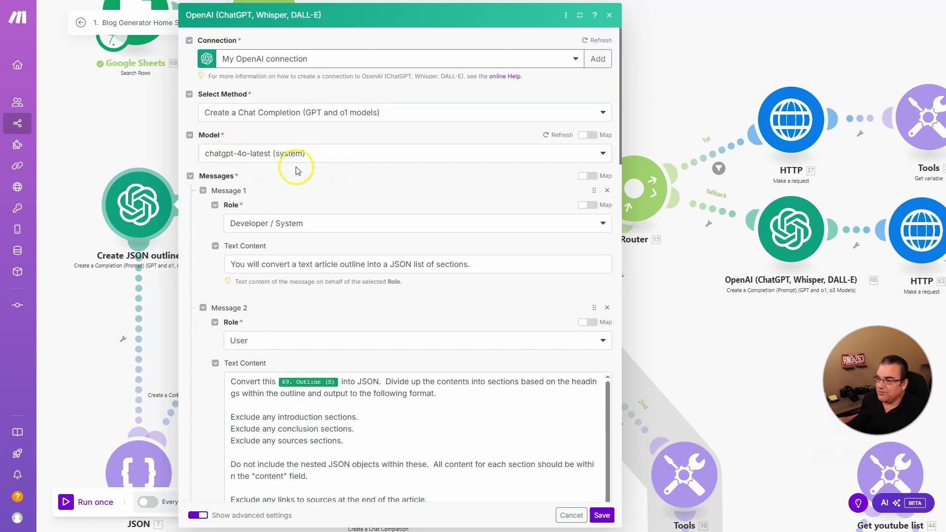
Step: Review the Create JSON outline module's model, its system message and the sheet Outline mapped into the user message
{"action": "scroll", "coordinate": [296, 168], "scroll_direction": "down", "scroll_amount": 5}
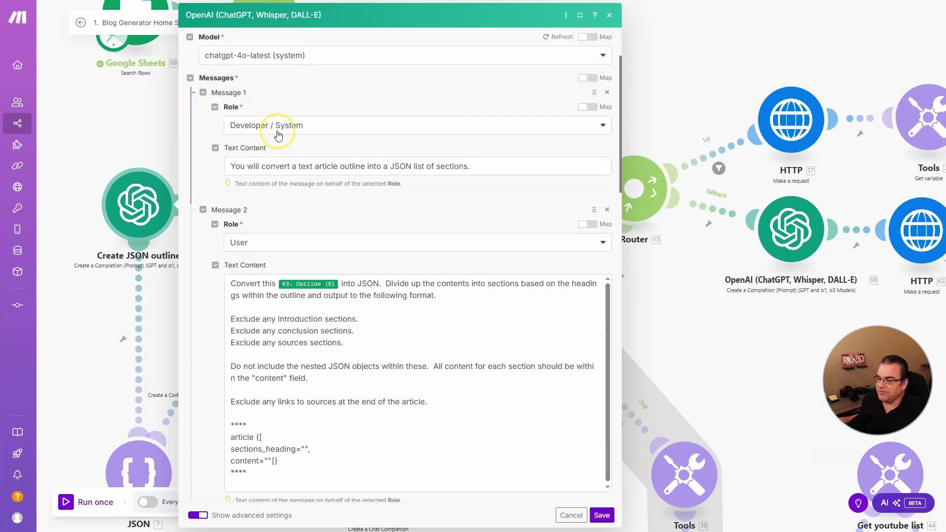
{"action": "triple_click", "coordinate": [279, 150]}
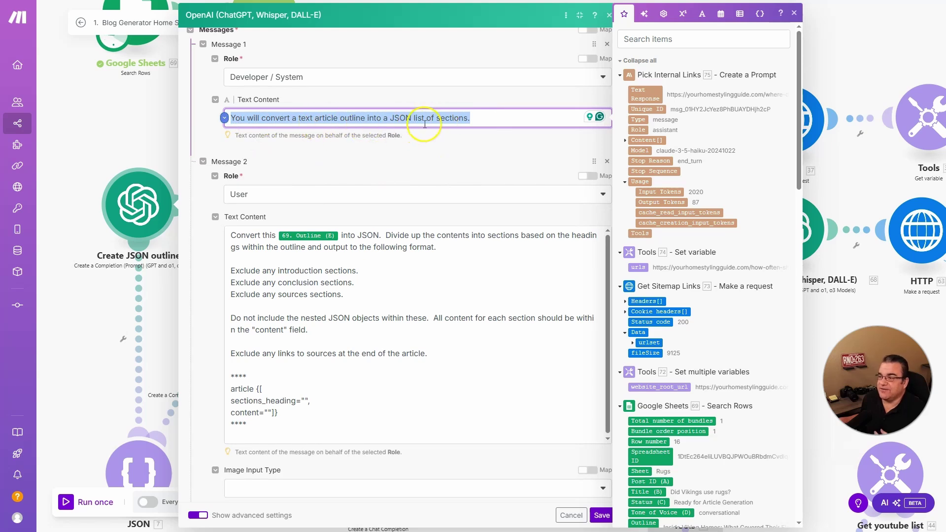
{"action": "left_click", "coordinate": [440, 287]}
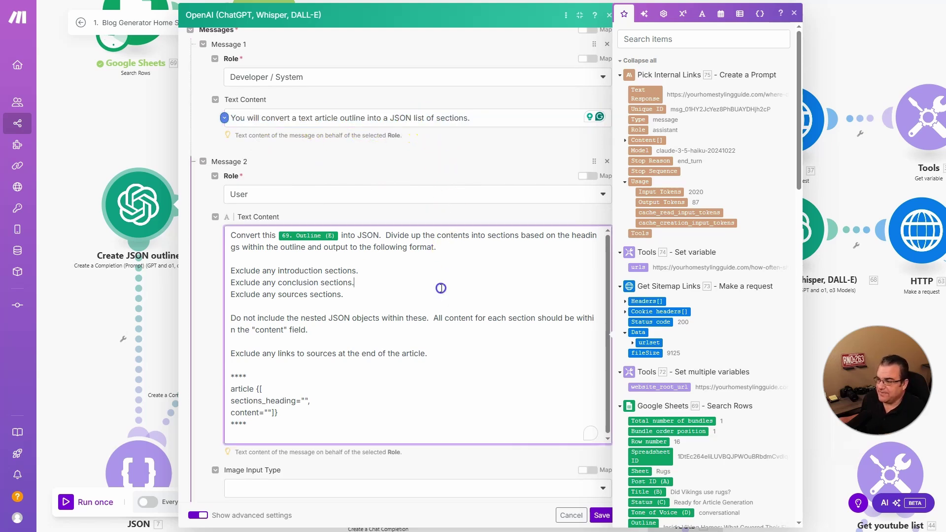
{"action": "left_click", "coordinate": [433, 162]}
{"action": "scroll", "coordinate": [437, 166], "scroll_direction": "down", "scroll_amount": 2}
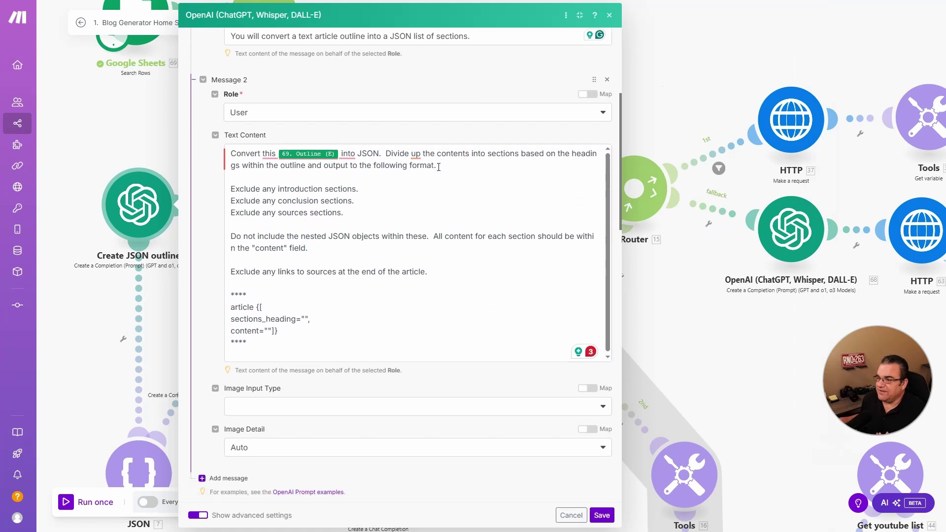
{"action": "scroll", "coordinate": [439, 167], "scroll_direction": "up", "scroll_amount": 1}
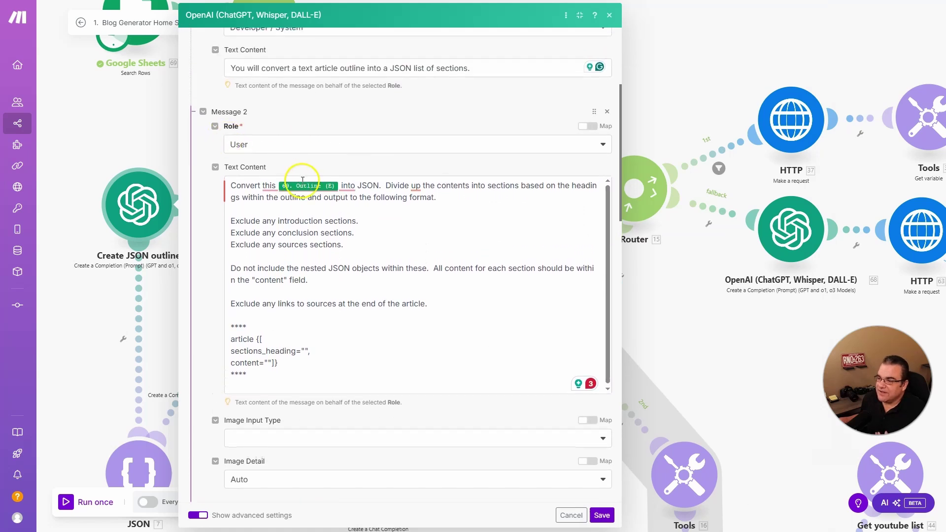
{"action": "mouse_move", "coordinate": [309, 141]}
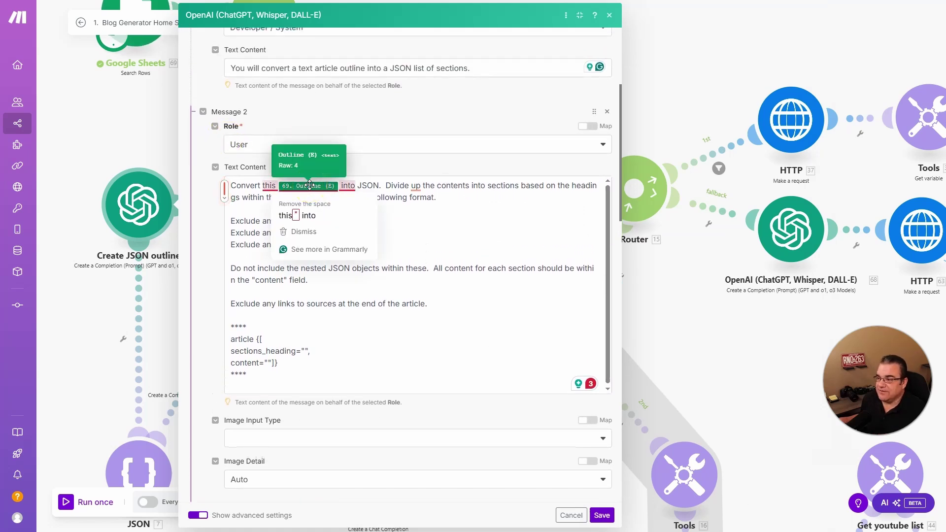
Step: Read the outline prompt's rules excluding introduction, conclusion and sources sections, and its article format with sections_heading and content
{"action": "left_click", "coordinate": [466, 235]}
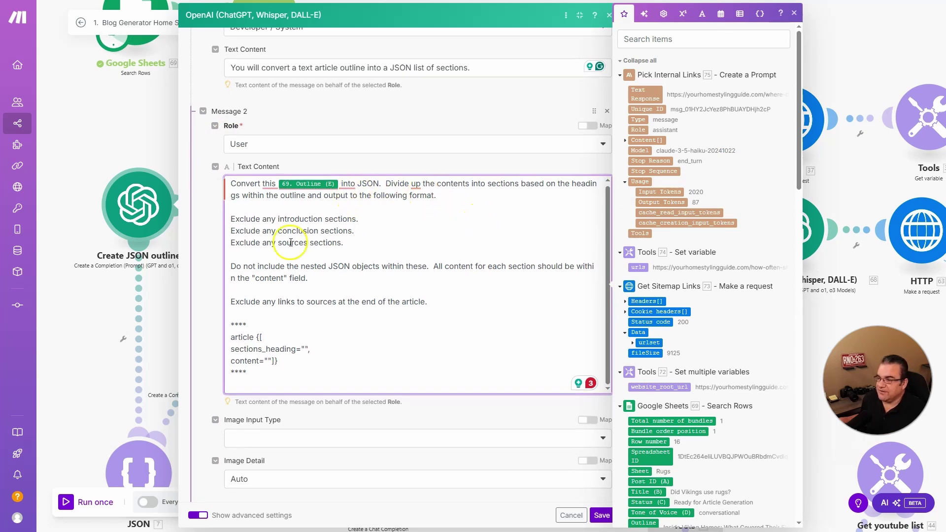
{"action": "left_click_drag", "start_coordinate": [231, 216], "coordinate": [370, 238]}
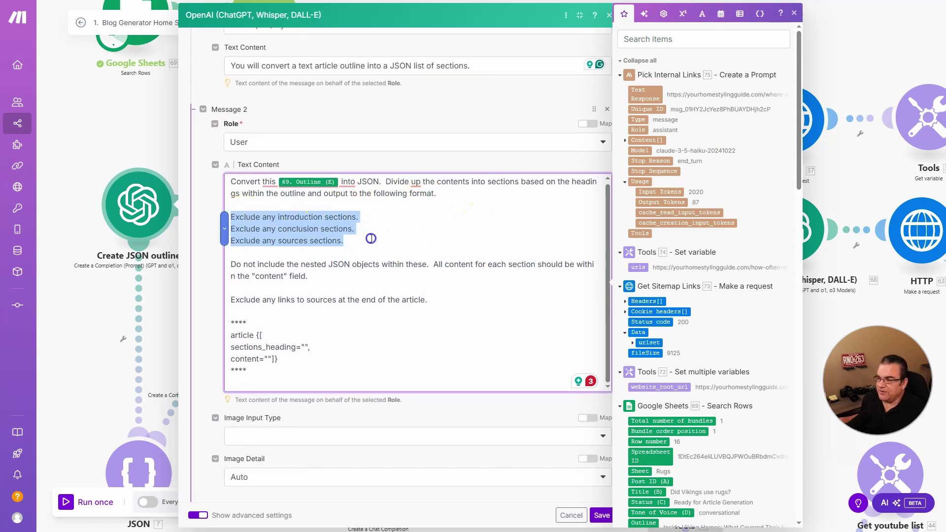
{"action": "left_click_drag", "start_coordinate": [237, 232], "coordinate": [302, 246]}
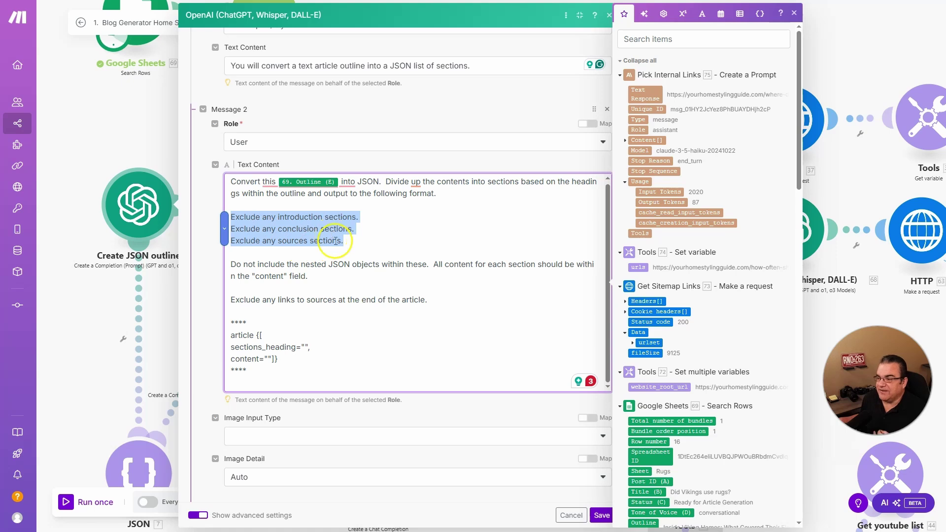
{"action": "left_click", "coordinate": [276, 264]}
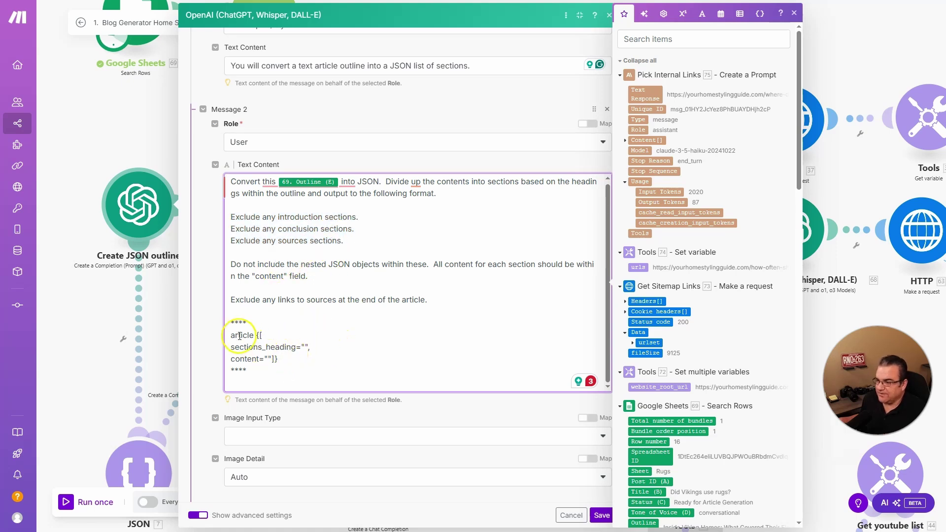
{"action": "left_click_drag", "start_coordinate": [228, 335], "coordinate": [251, 343]}
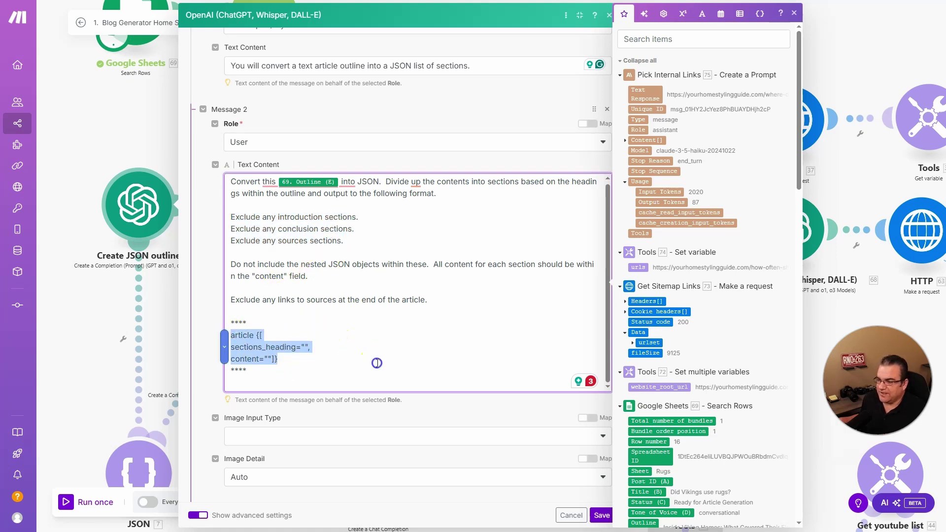
{"action": "left_click", "coordinate": [302, 361]}
Step: Review the Create JSON outline module's advanced settings, including the response format and JSON parsing option
{"action": "scroll", "coordinate": [276, 335], "scroll_direction": "down", "scroll_amount": 5}
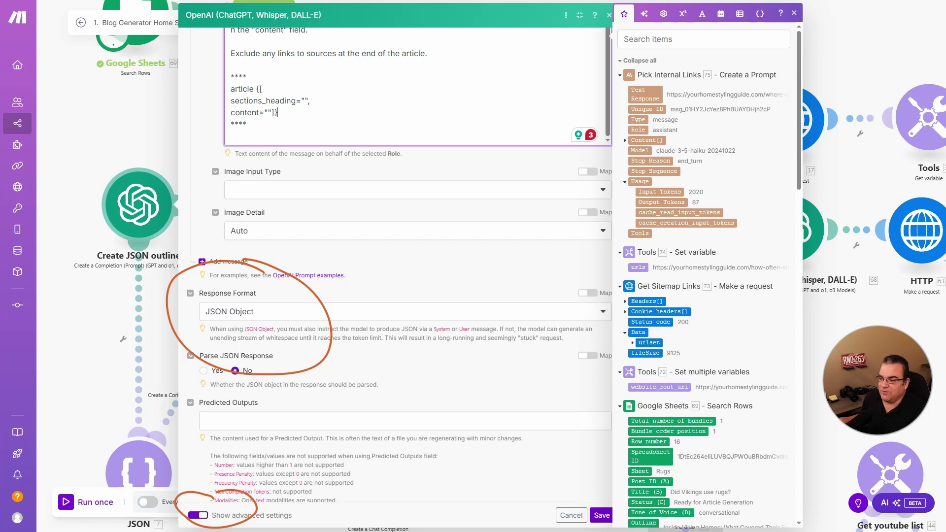
{"action": "left_click", "coordinate": [278, 298]}
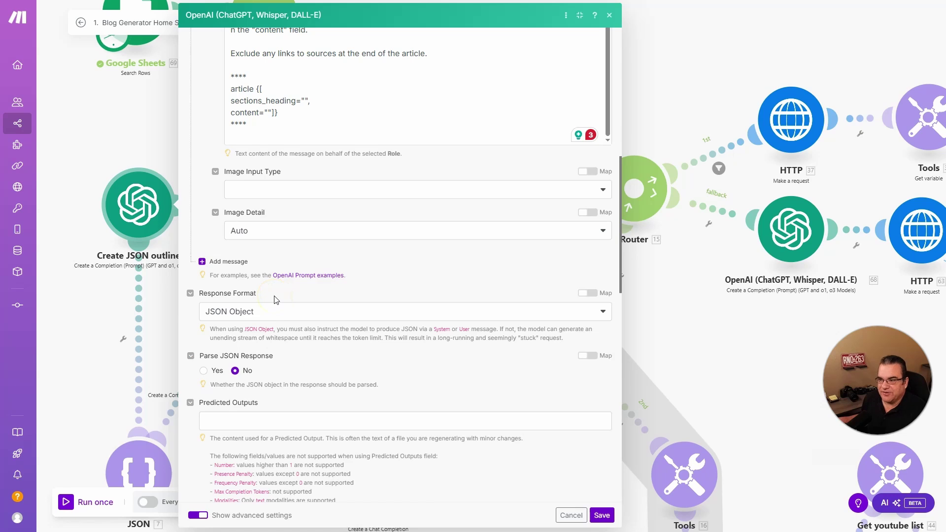
{"action": "left_click", "coordinate": [223, 283]}
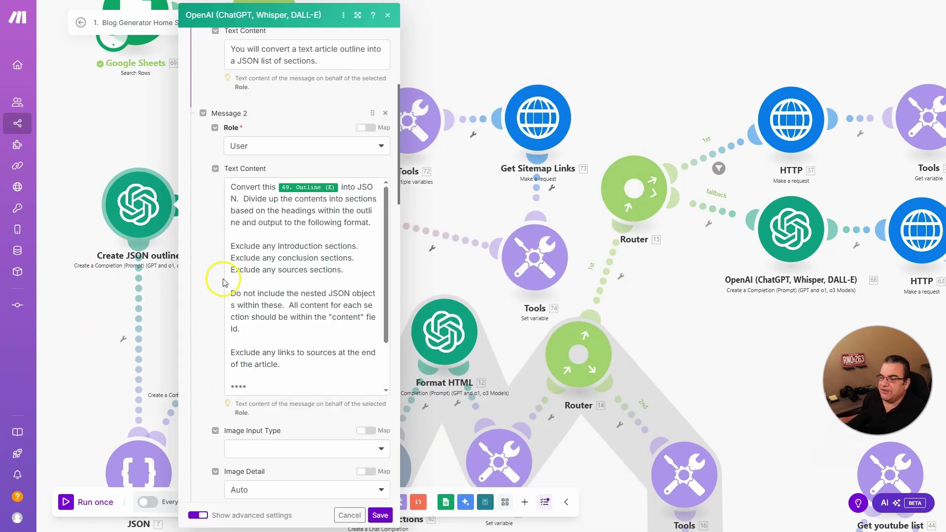
{"action": "scroll", "coordinate": [221, 276], "scroll_direction": "down", "scroll_amount": 10}
{"action": "scroll", "coordinate": [221, 279], "scroll_direction": "up", "scroll_amount": 2}
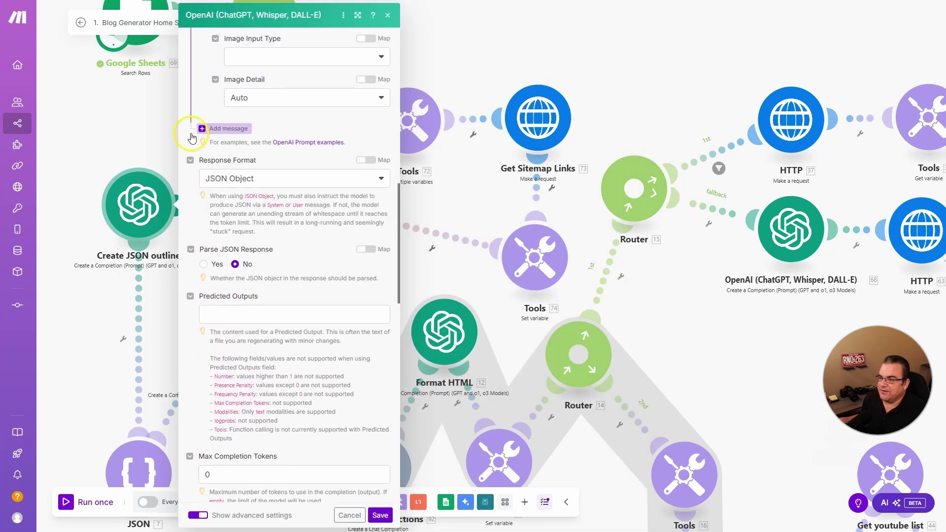
{"action": "scroll", "coordinate": [192, 143], "scroll_direction": "up", "scroll_amount": 1}
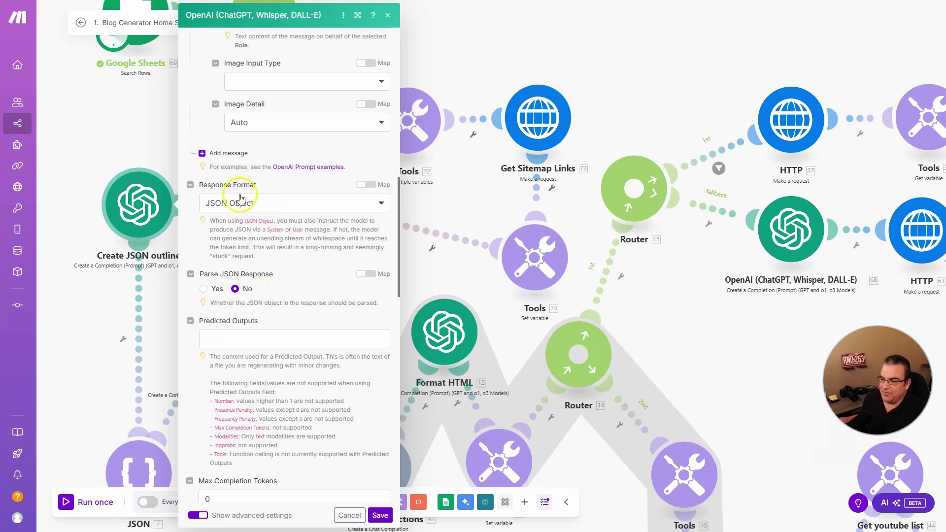
Step: Open the Parse JSON module and check which Create JSON outline output is mapped into its JSON string
{"action": "left_click", "coordinate": [139, 473]}
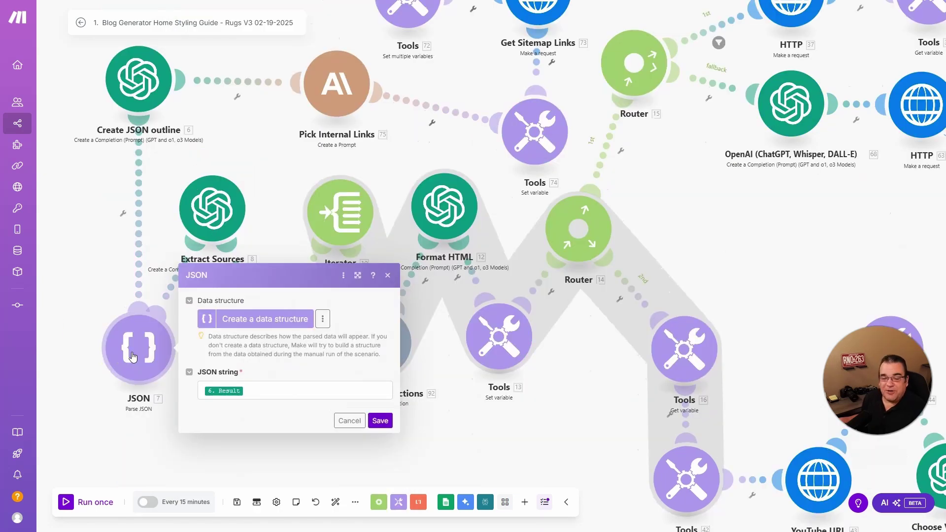
{"action": "left_click", "coordinate": [255, 390]}
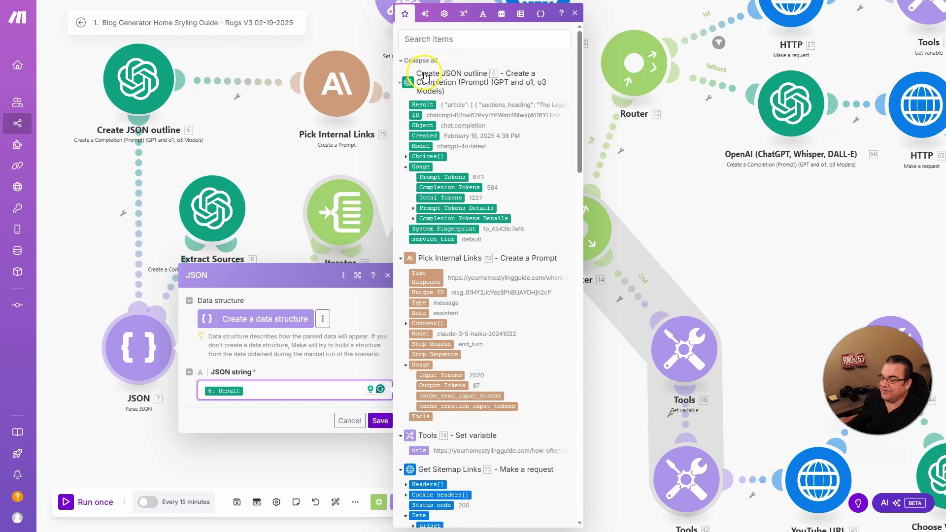
{"action": "left_click_drag", "start_coordinate": [442, 58], "coordinate": [459, 46]}
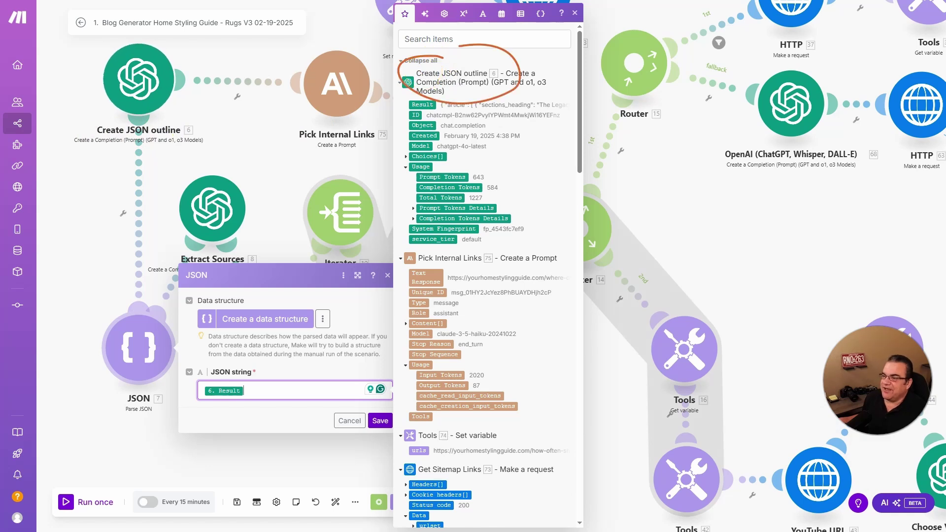
{"action": "left_click_drag", "start_coordinate": [82, 153], "coordinate": [138, 104]}
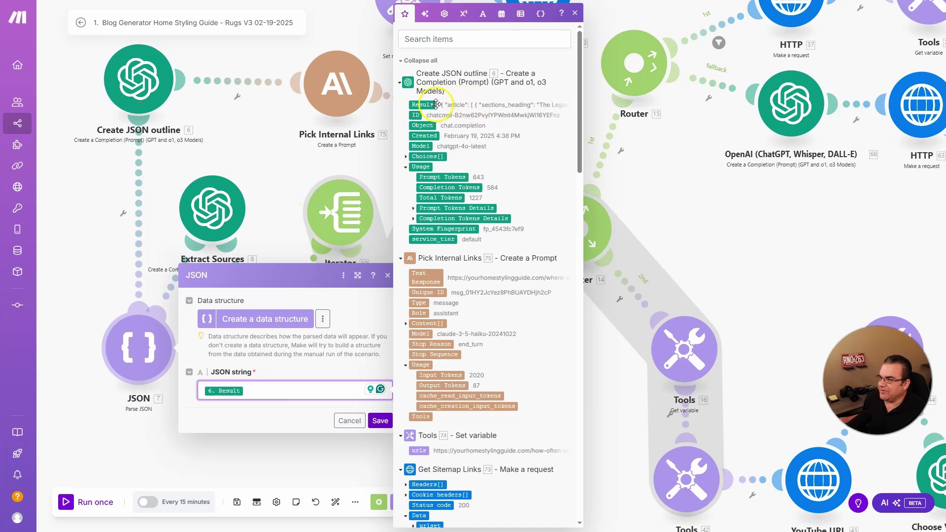
{"action": "left_click", "coordinate": [84, 284]}
Step: Open the Extract Sources module enlarged and review its connection, method, model and message roles
{"action": "left_click", "coordinate": [211, 208]}
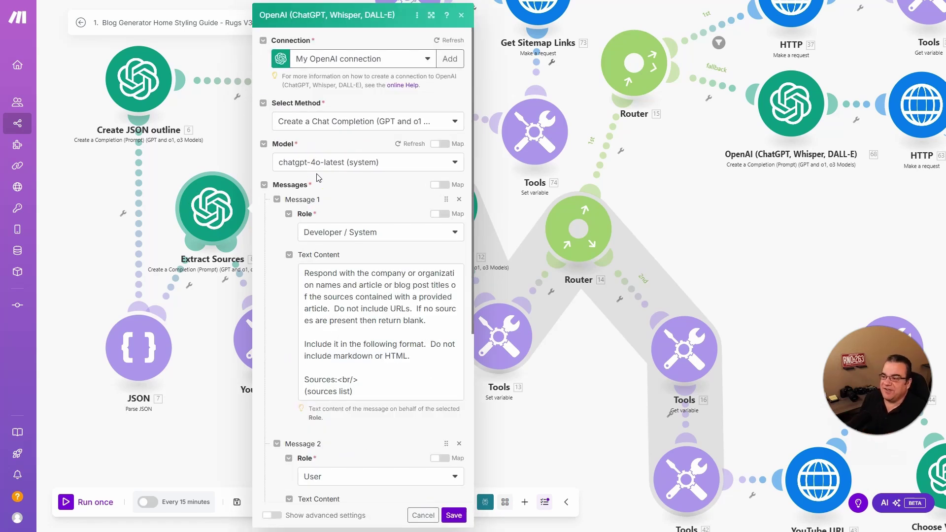
{"action": "left_click", "coordinate": [432, 16]}
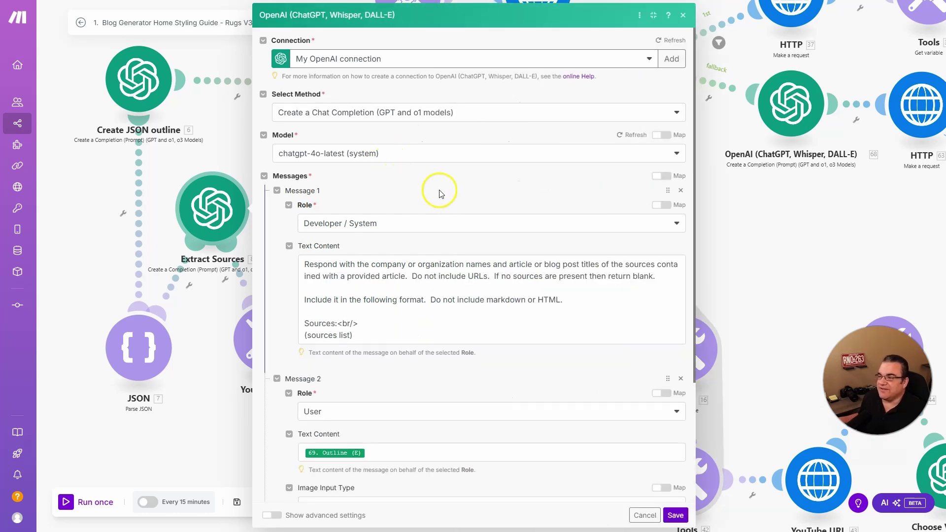
{"action": "scroll", "coordinate": [422, 195], "scroll_direction": "down", "scroll_amount": 1}
{"action": "scroll", "coordinate": [423, 197], "scroll_direction": "up", "scroll_amount": 1}
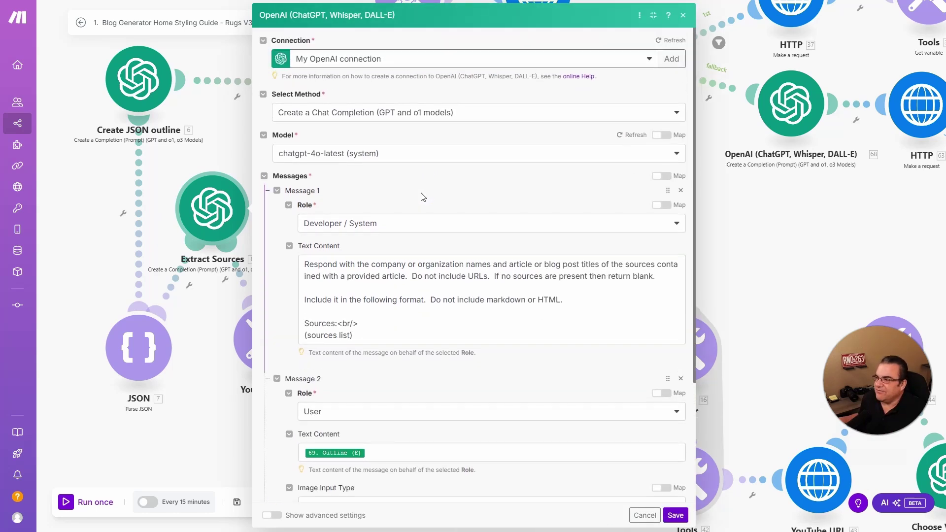
{"action": "scroll", "coordinate": [397, 180], "scroll_direction": "down", "scroll_amount": 1}
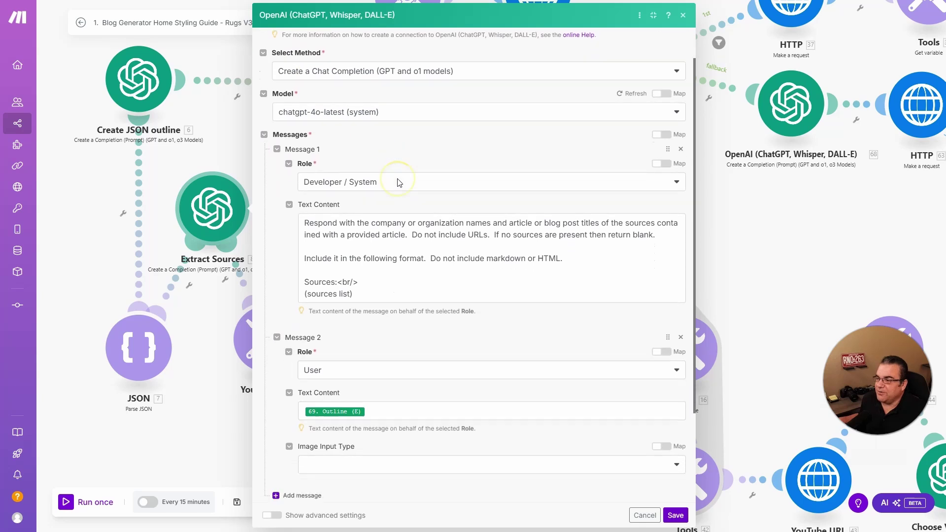
{"action": "scroll", "coordinate": [399, 182], "scroll_direction": "down", "scroll_amount": 1}
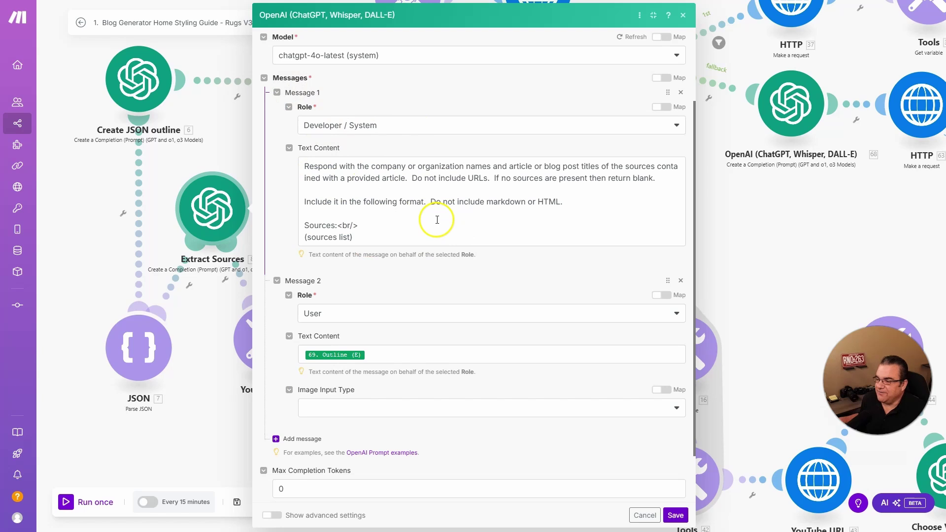
Step: Read the Extract Sources system prompt with its sources list format, and check the Outline value mapped into the user message
{"action": "left_click_drag", "start_coordinate": [305, 166], "coordinate": [556, 207]}
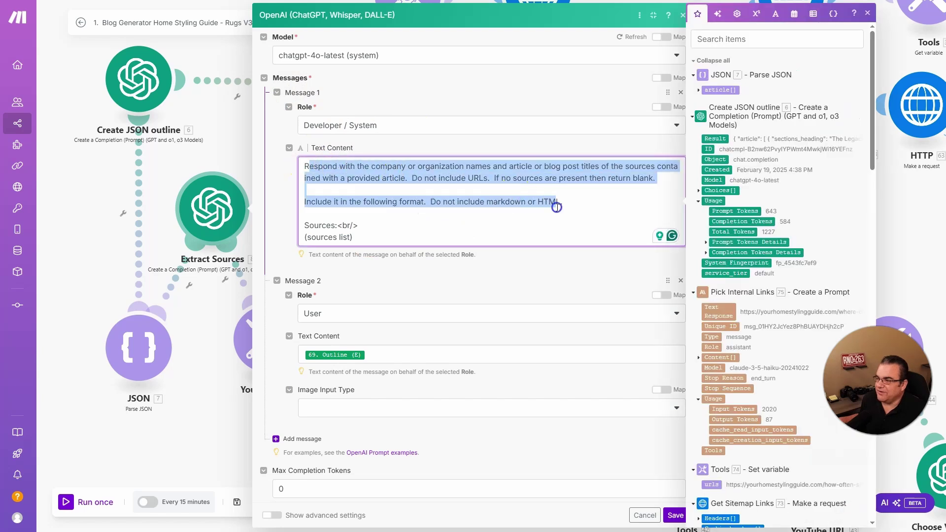
{"action": "left_click", "coordinate": [507, 230]}
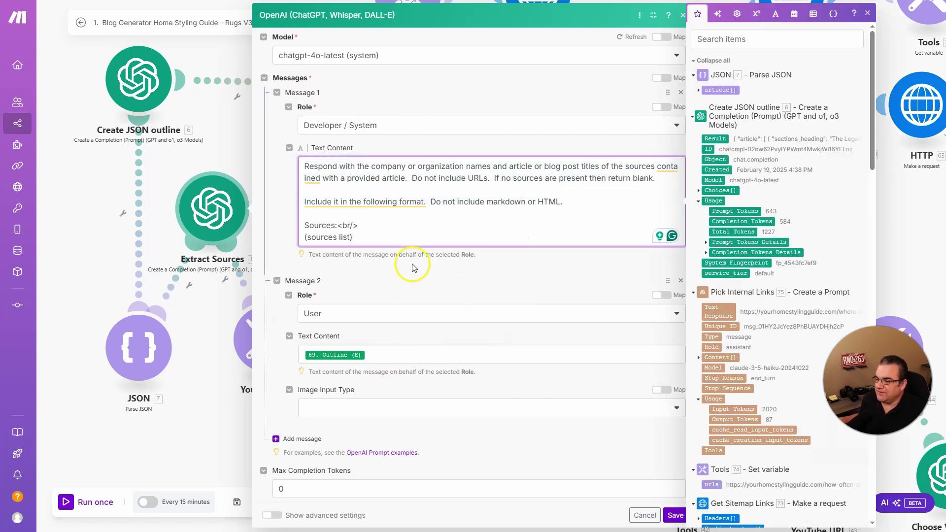
{"action": "scroll", "coordinate": [413, 261], "scroll_direction": "down", "scroll_amount": 1}
{"action": "left_click", "coordinate": [335, 306]}
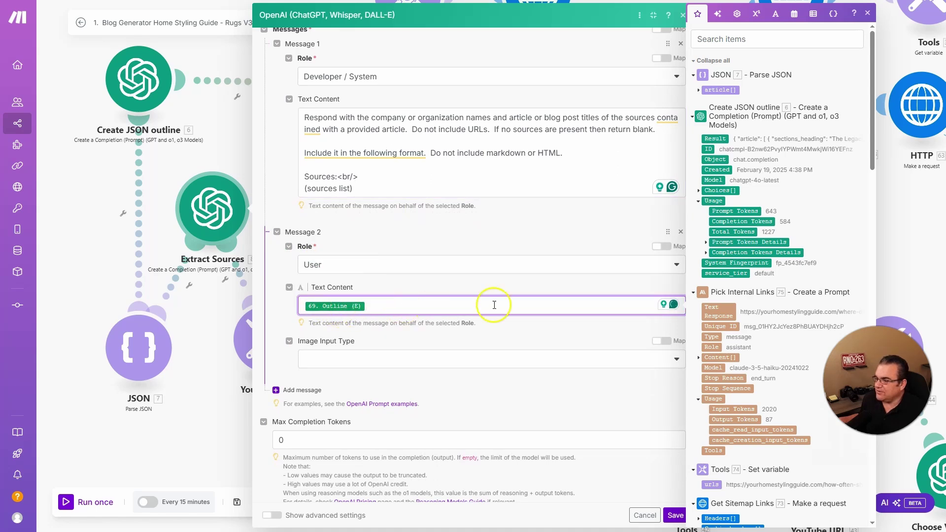
Step: Switch to Google Sheets, highlight the Sources list at the end of the E16 outline, and return to Make, closing Extract Sources
{"action": "key", "text": "alt+Tab"}
{"action": "left_click_drag", "start_coordinate": [435, 461], "coordinate": [674, 498]}
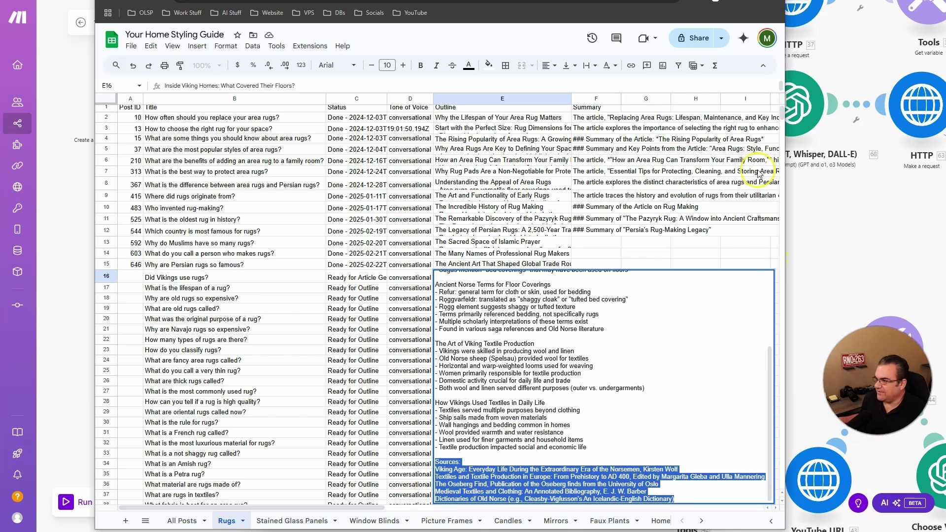
{"action": "key", "text": "alt+Tab"}
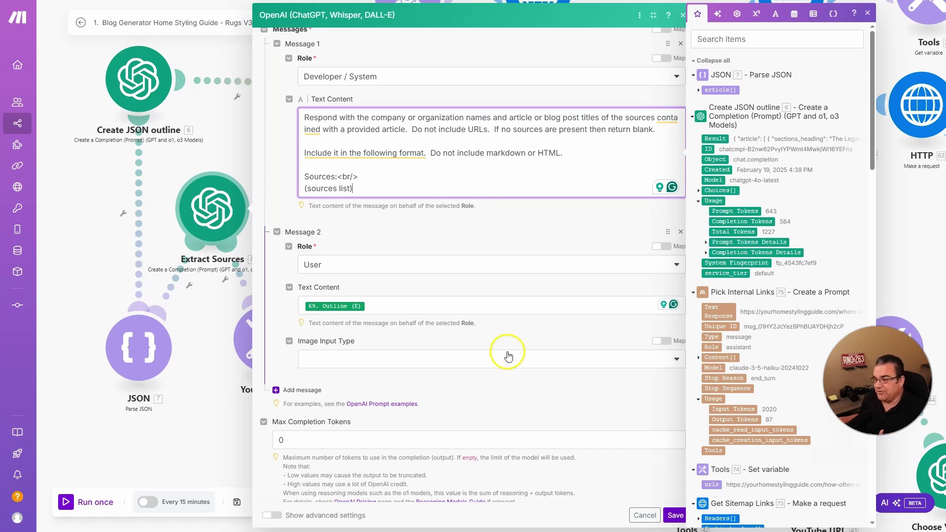
{"action": "key", "text": "Escape"}
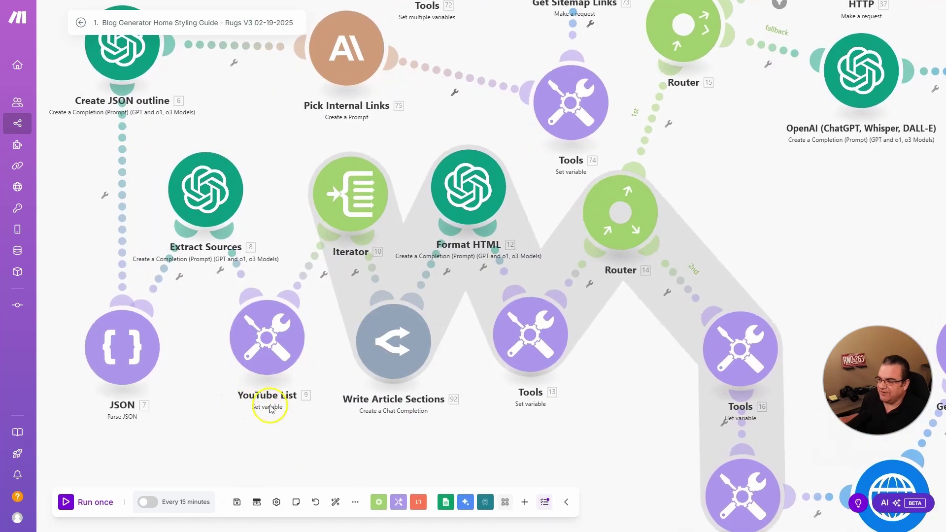
Step: Open the YouTube List variable module, inspect its youtube_url_list variable name and empty value, and close it without saving
{"action": "left_click", "coordinate": [268, 352]}
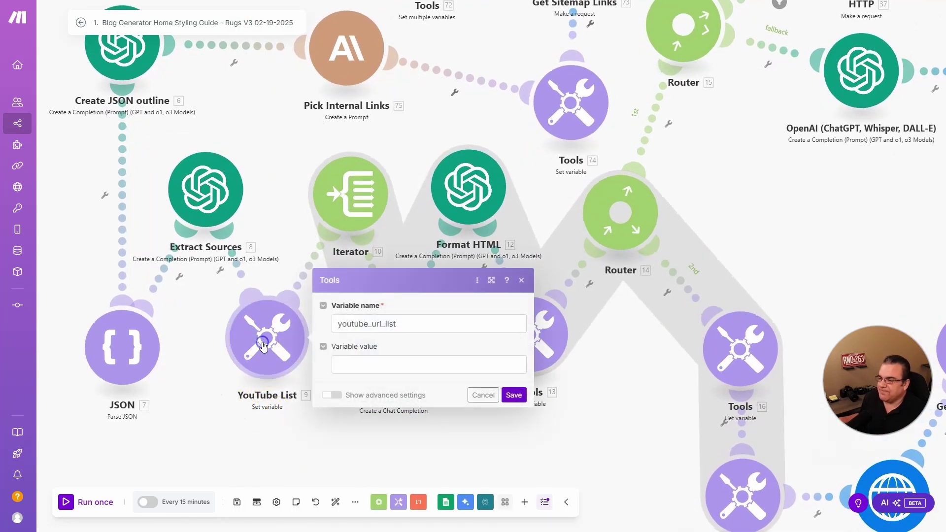
{"action": "left_click", "coordinate": [389, 325]}
{"action": "left_click_drag", "start_coordinate": [390, 325], "coordinate": [331, 324]}
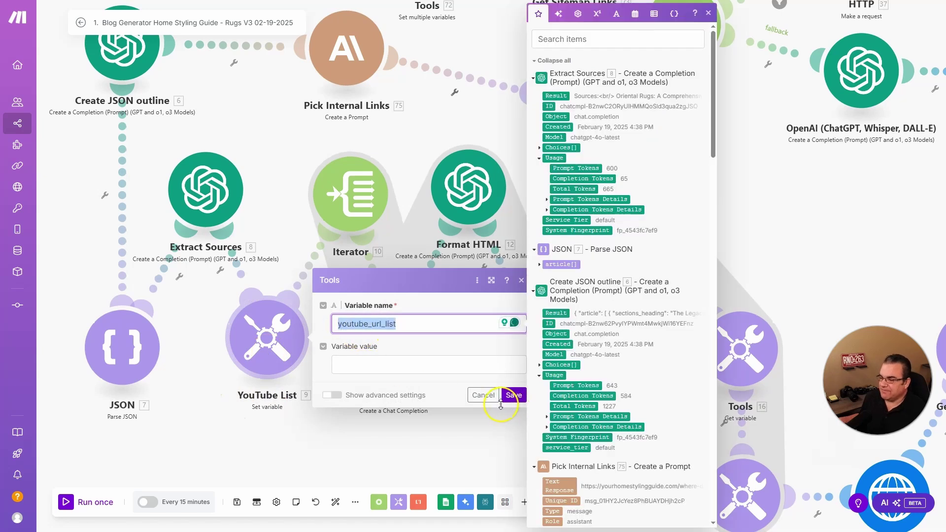
{"action": "left_click", "coordinate": [483, 395]}
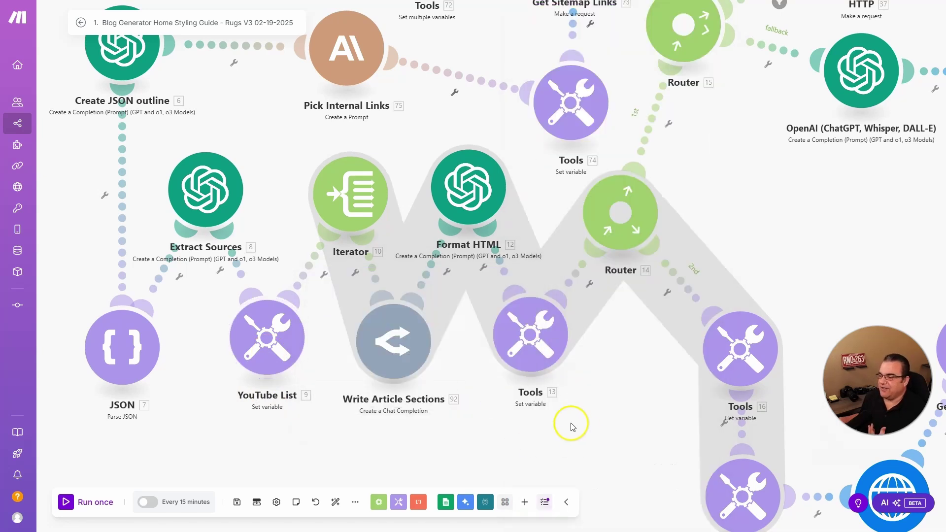
{"action": "scroll", "coordinate": [724, 179], "scroll_direction": "down", "scroll_amount": 4}
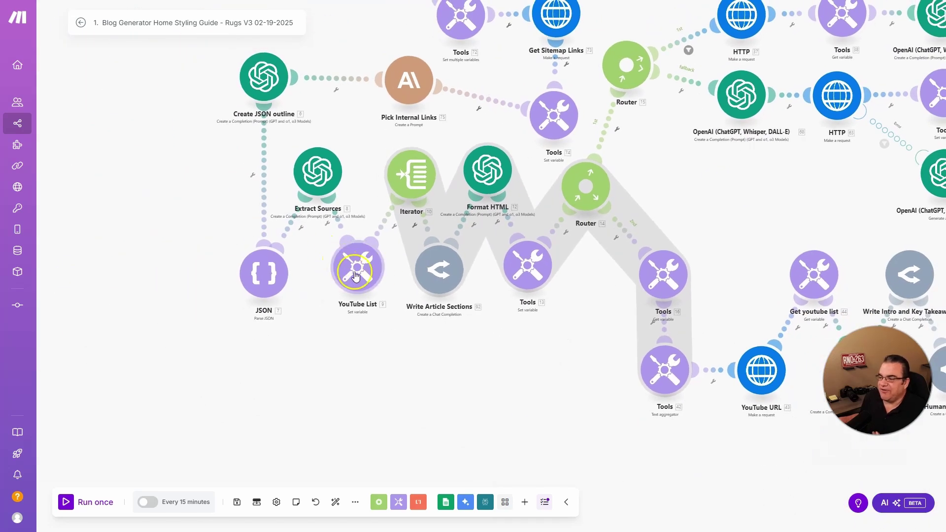
Step: Review the YouTube list modules in the scenario, switch to the published window treatments article, and look through its embedded YouTube videos
{"action": "left_click_drag", "start_coordinate": [800, 199], "coordinate": [622, 253]}
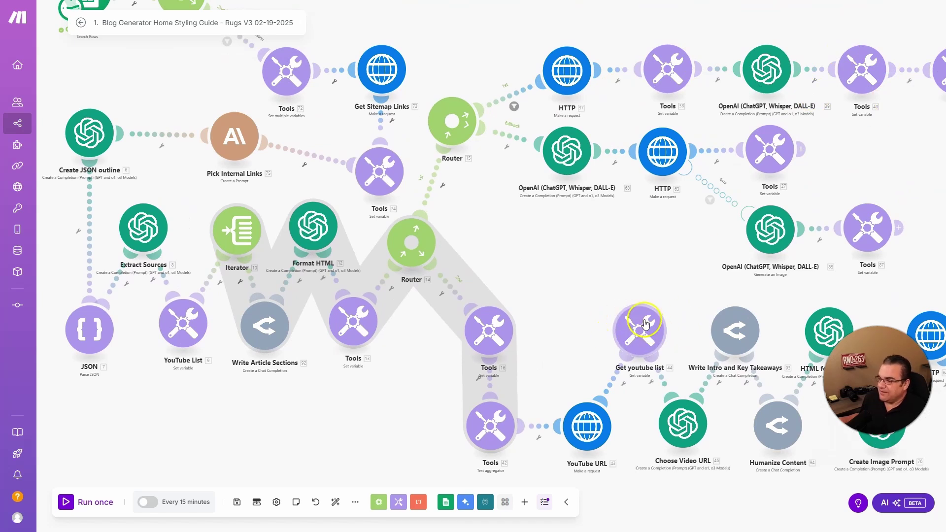
{"action": "left_click_drag", "start_coordinate": [533, 248], "coordinate": [597, 253]}
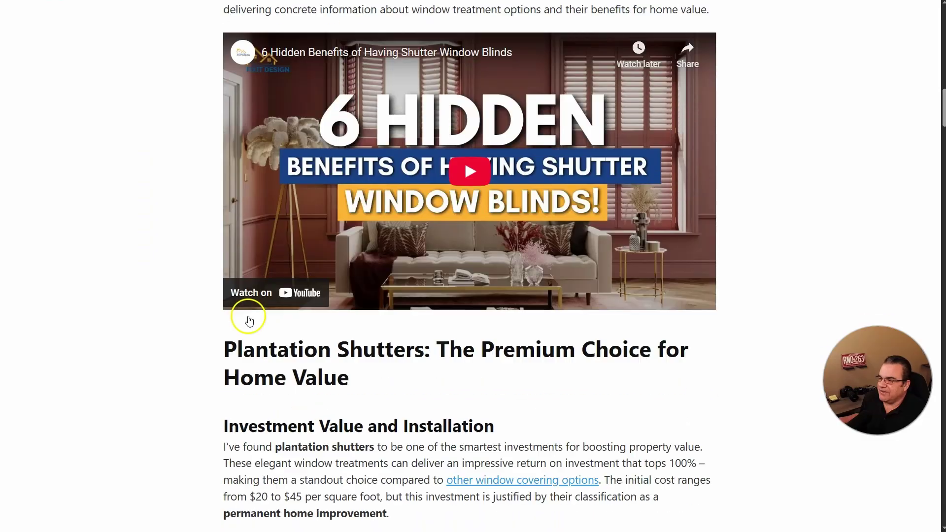
{"action": "scroll", "coordinate": [246, 312], "scroll_direction": "down", "scroll_amount": 15}
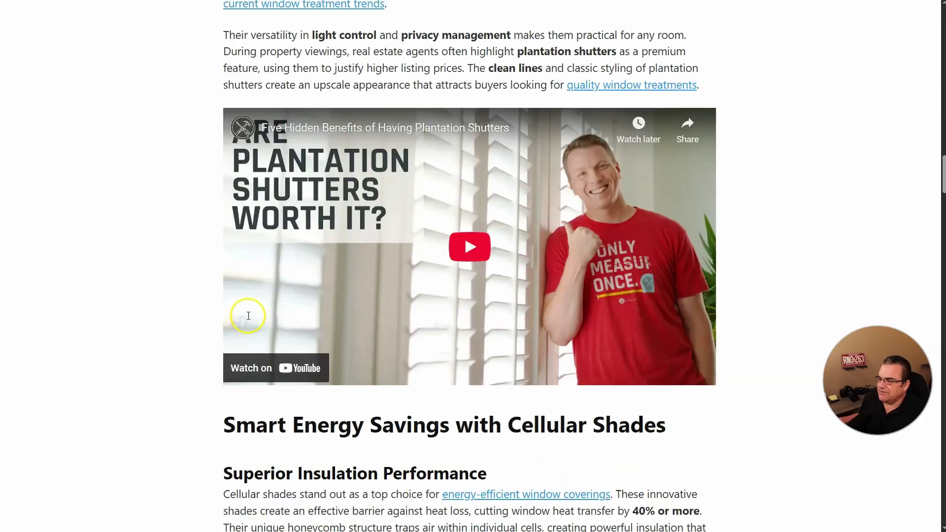
{"action": "scroll", "coordinate": [245, 306], "scroll_direction": "down", "scroll_amount": 18}
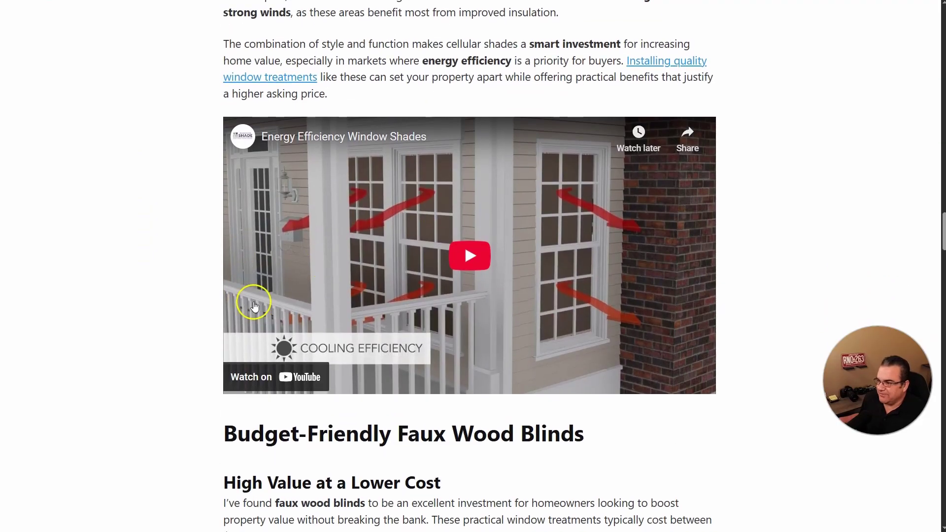
{"action": "scroll", "coordinate": [230, 315], "scroll_direction": "down", "scroll_amount": 4}
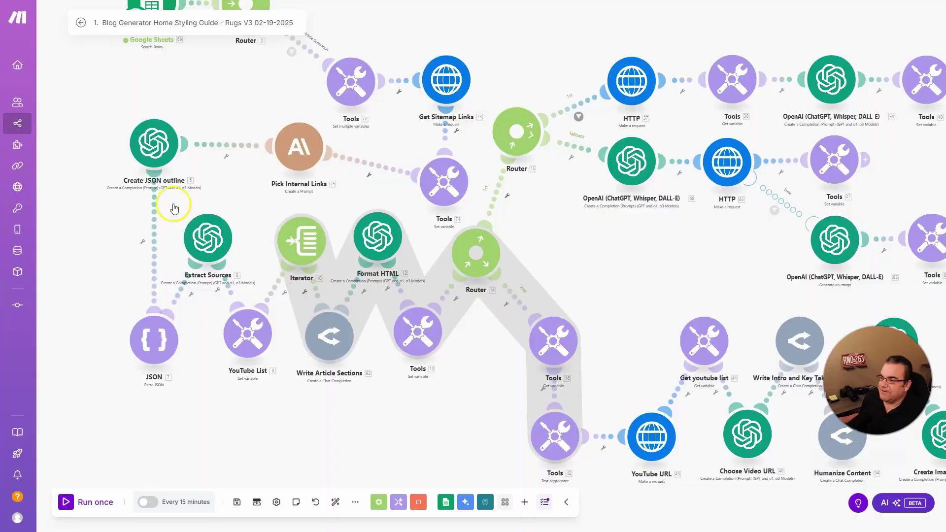
Step: Return to Make, recheck the YouTube List variable settings, and inspect the article array mapped in the Iterator, closing both without saving
{"action": "left_click", "coordinate": [241, 345]}
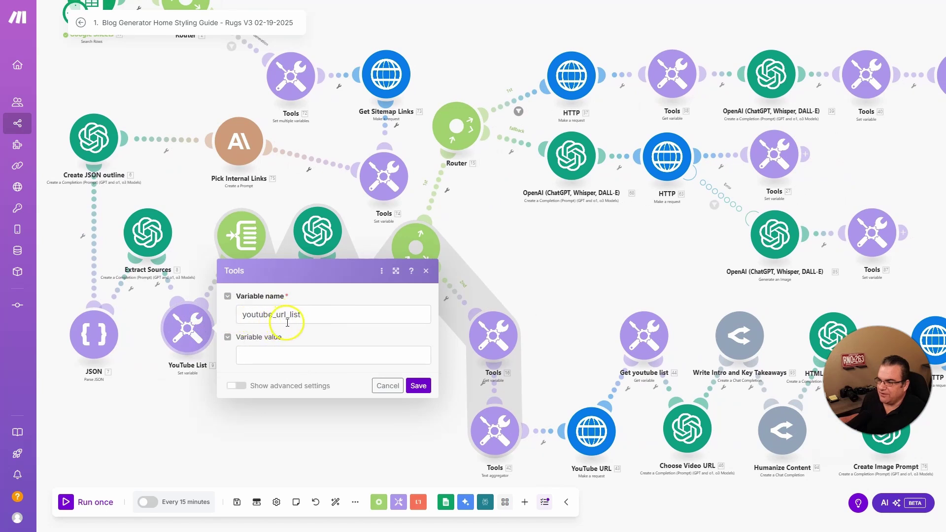
{"action": "left_click", "coordinate": [388, 386]}
{"action": "left_click", "coordinate": [238, 239]}
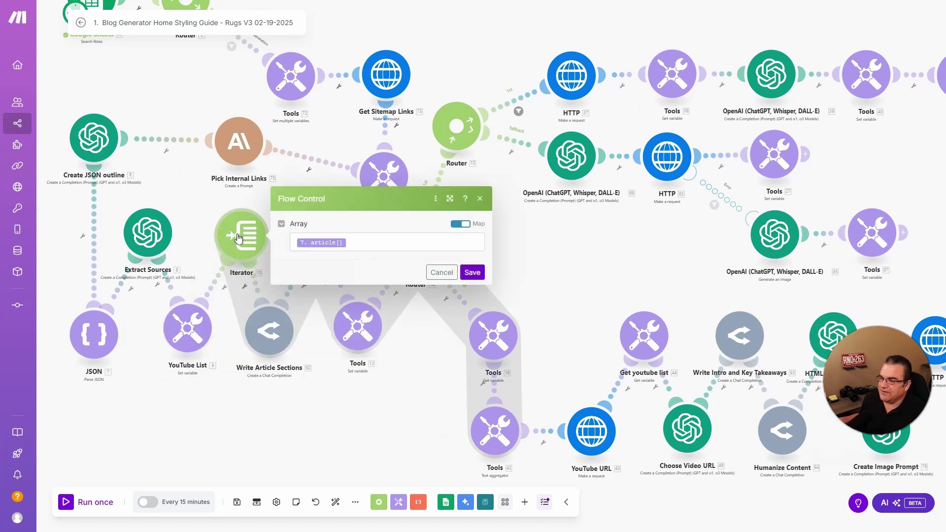
{"action": "left_click", "coordinate": [354, 246]}
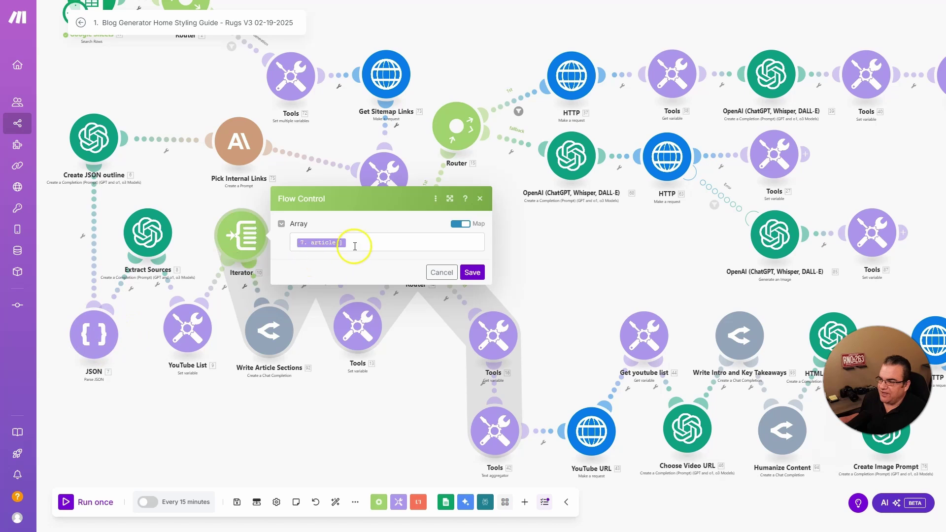
{"action": "left_click", "coordinate": [508, 299]}
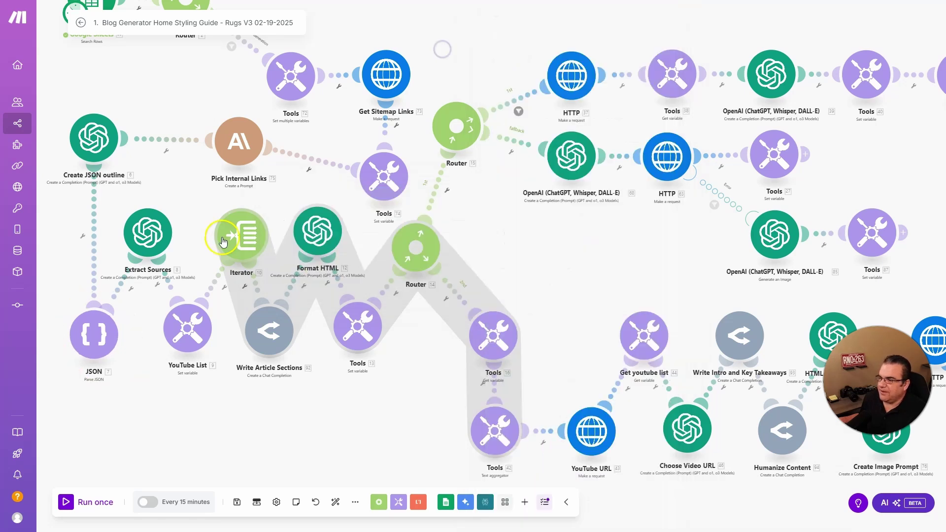
{"action": "left_click", "coordinate": [246, 239]}
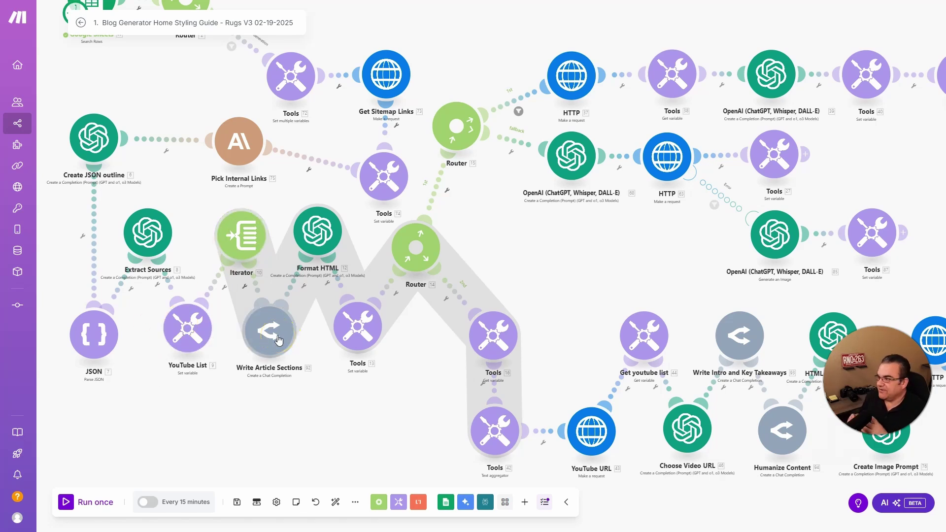
Step: Switch to Google Sheets and highlight the first two sections of the E16 outline, one after the other, with their bullet points
{"action": "key", "text": "alt+Tab"}
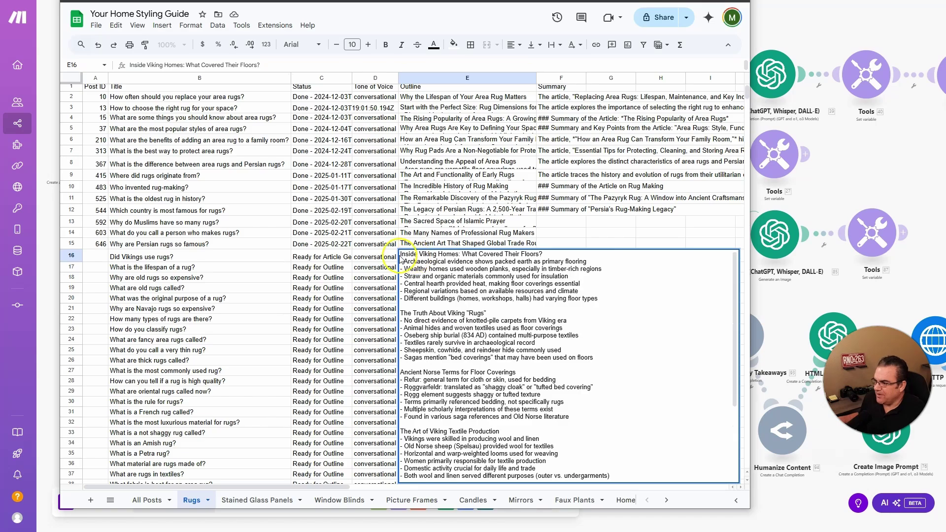
{"action": "left_click_drag", "start_coordinate": [400, 253], "coordinate": [581, 300]}
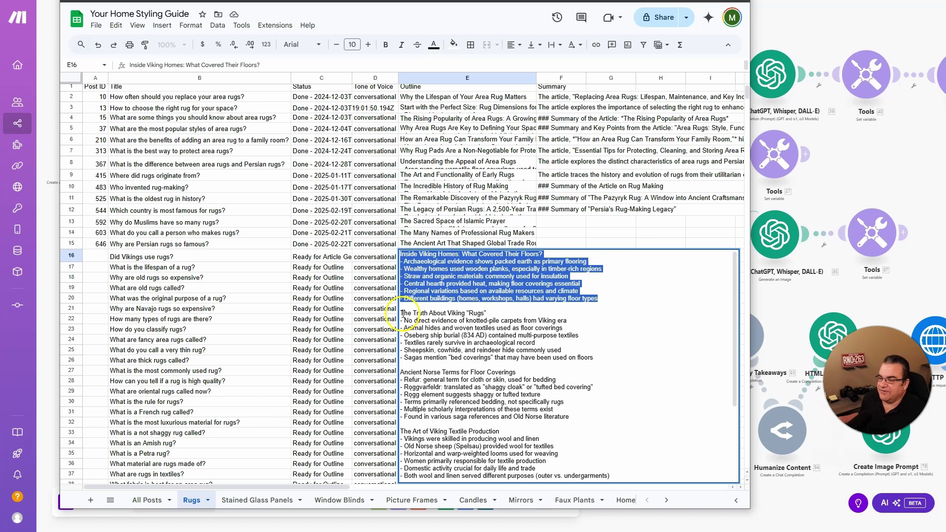
{"action": "left_click_drag", "start_coordinate": [402, 310], "coordinate": [592, 357]}
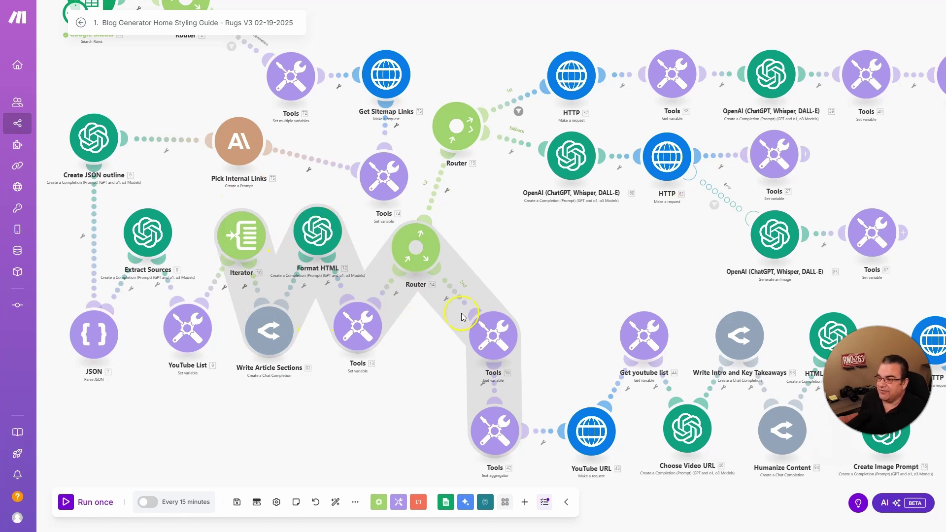
Step: Return to Make, open the Write Article Sections module enlarged, and review its OpenRouter connection, message roles, mapped user values and model
{"action": "left_click", "coordinate": [271, 335]}
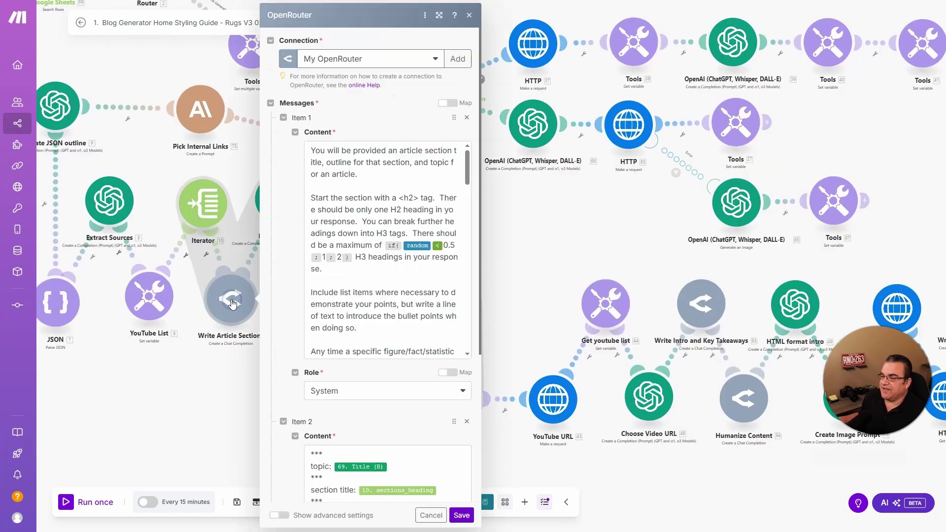
{"action": "left_click", "coordinate": [439, 15]}
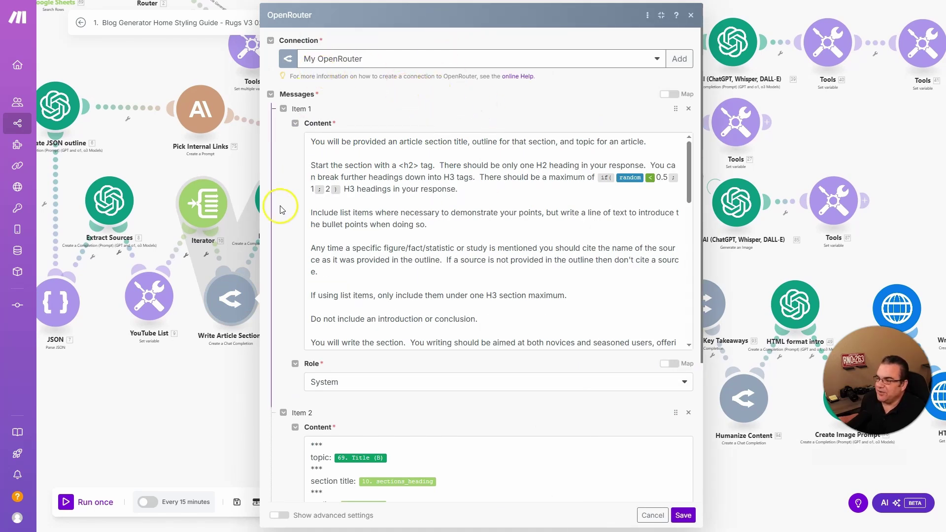
{"action": "scroll", "coordinate": [280, 210], "scroll_direction": "down", "scroll_amount": 4}
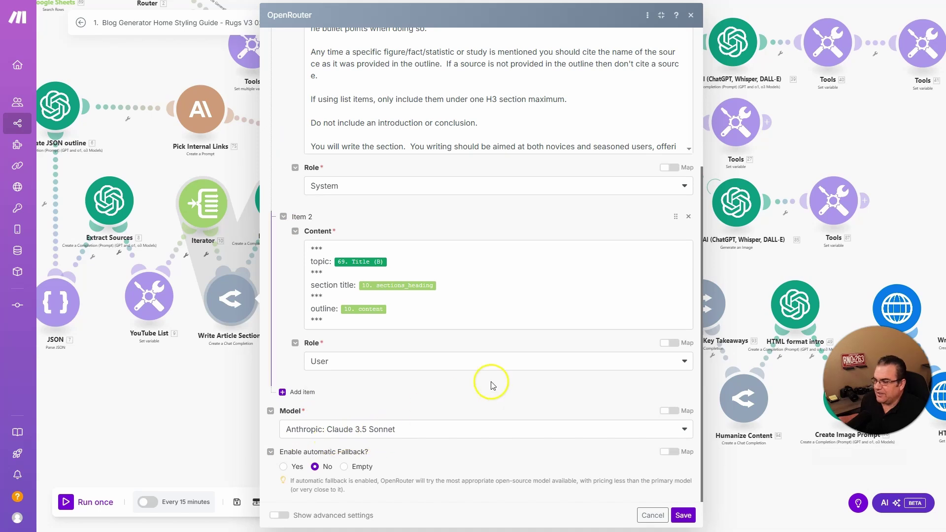
{"action": "scroll", "coordinate": [477, 350], "scroll_direction": "up", "scroll_amount": 4}
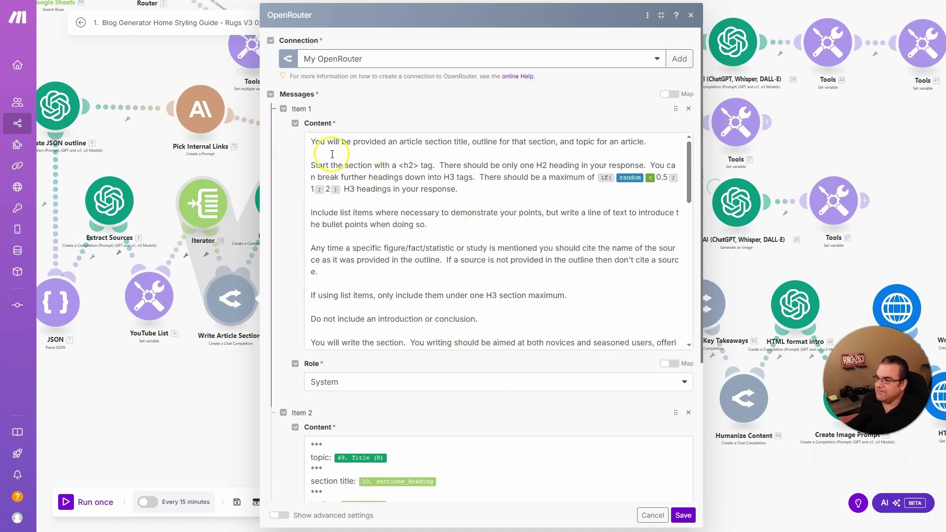
Step: Read the opening of the Write Article Sections system prompt, including its H2 rule and the random condition limiting H3 headings
{"action": "left_click_drag", "start_coordinate": [312, 144], "coordinate": [553, 143]}
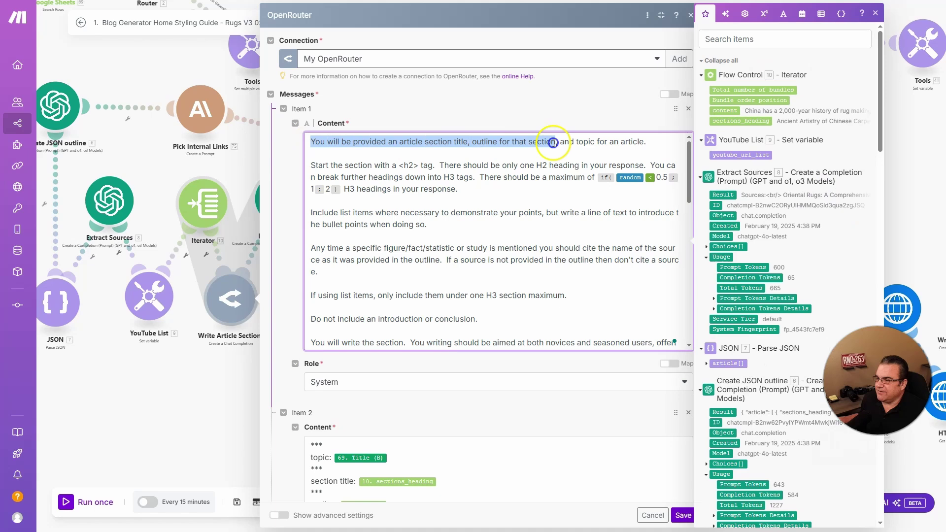
{"action": "left_click", "coordinate": [553, 192]}
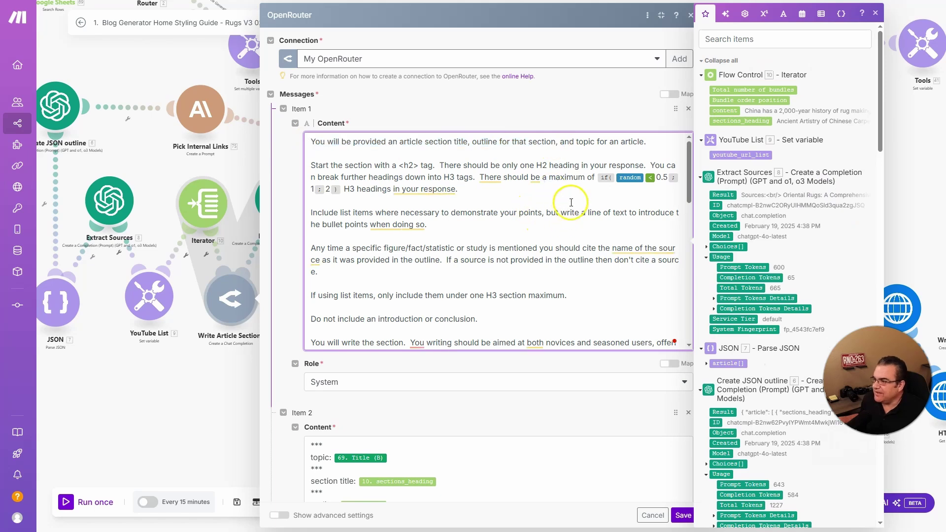
{"action": "mouse_move", "coordinate": [506, 179]}
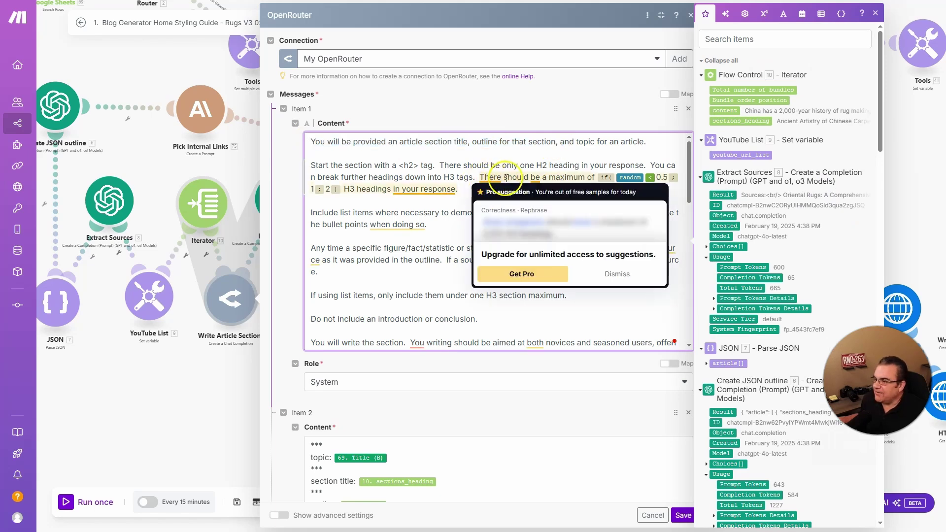
{"action": "left_click", "coordinate": [607, 318]}
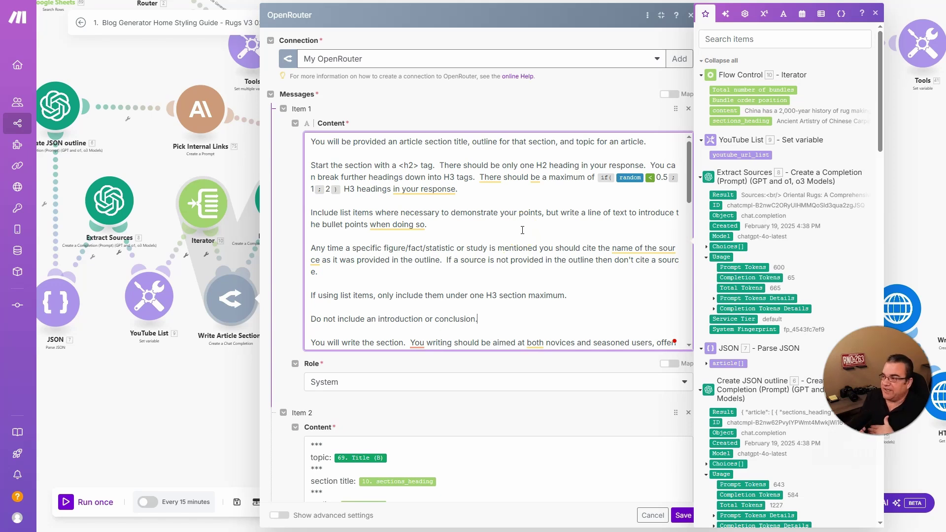
{"action": "left_click", "coordinate": [604, 178]}
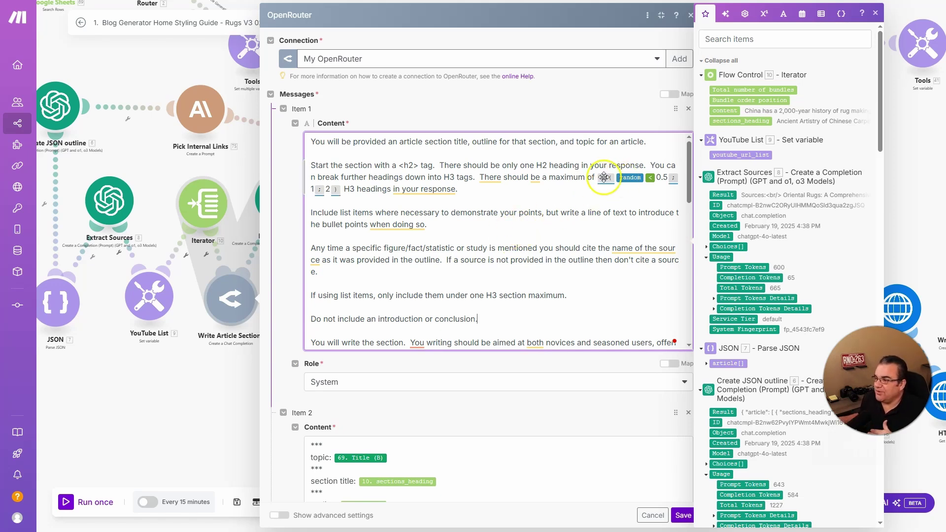
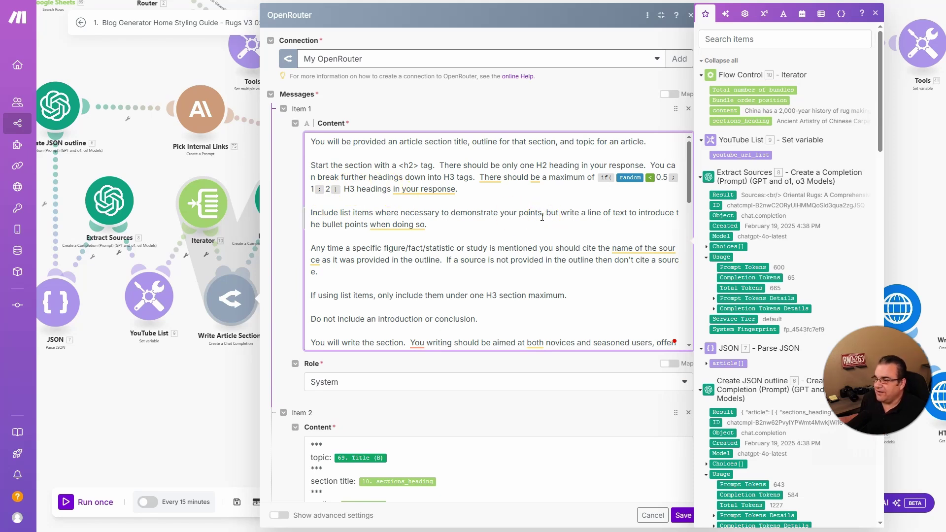
Step: Highlight "You will write the section" in the system prompt and examine the audience, Tone of Voice condition and writing-style instructions below it
{"action": "left_click_drag", "start_coordinate": [311, 342], "coordinate": [404, 307]}
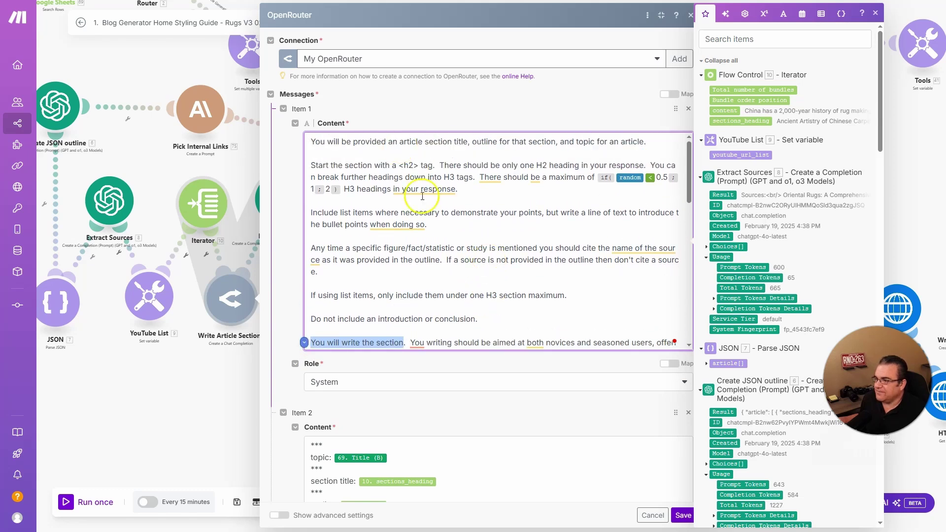
{"action": "scroll", "coordinate": [463, 266], "scroll_direction": "down", "scroll_amount": 3}
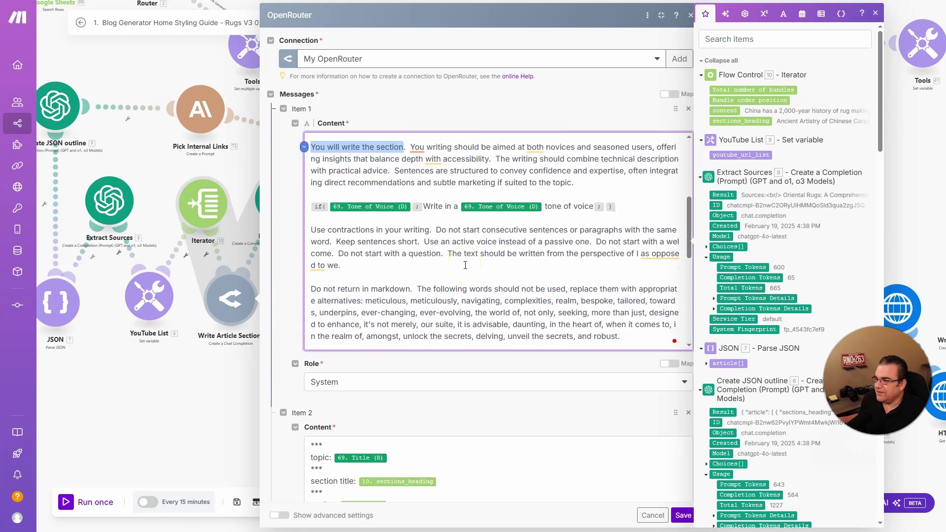
{"action": "scroll", "coordinate": [464, 265], "scroll_direction": "up", "scroll_amount": 1}
{"action": "scroll", "coordinate": [464, 265], "scroll_direction": "up", "scroll_amount": 3}
{"action": "scroll", "coordinate": [464, 265], "scroll_direction": "down", "scroll_amount": 4}
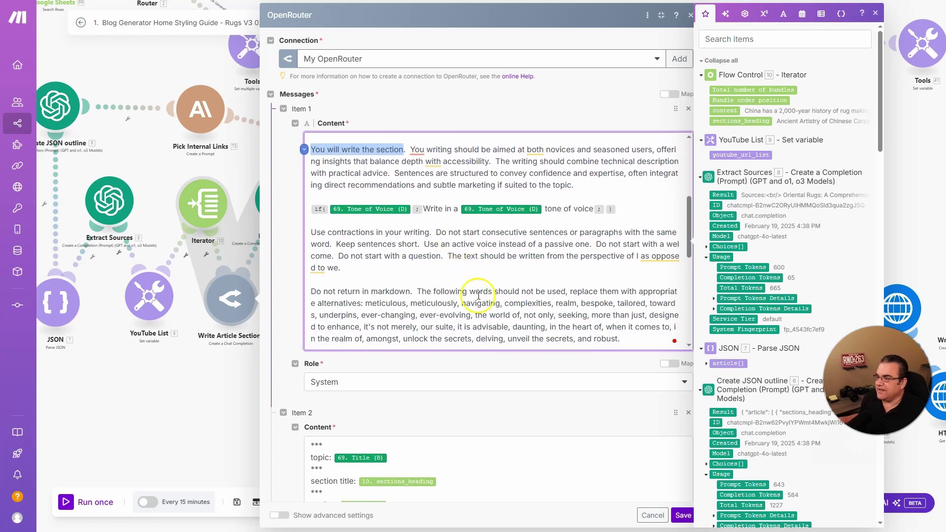
{"action": "left_click", "coordinate": [485, 269]}
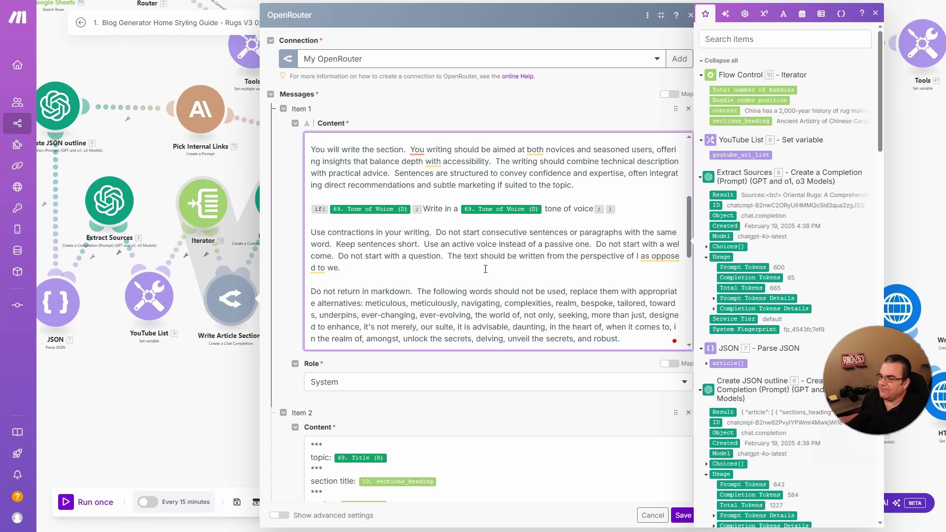
{"action": "left_click", "coordinate": [482, 264]}
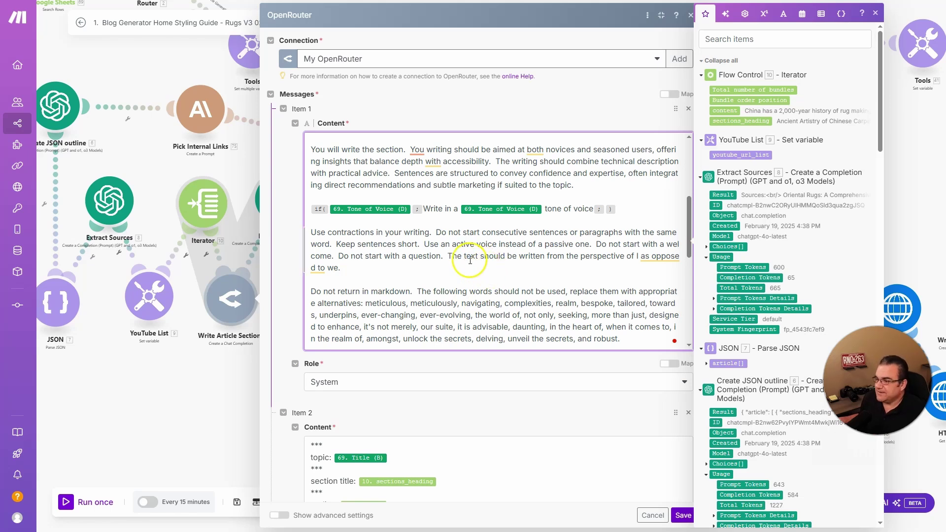
{"action": "mouse_move", "coordinate": [354, 213]}
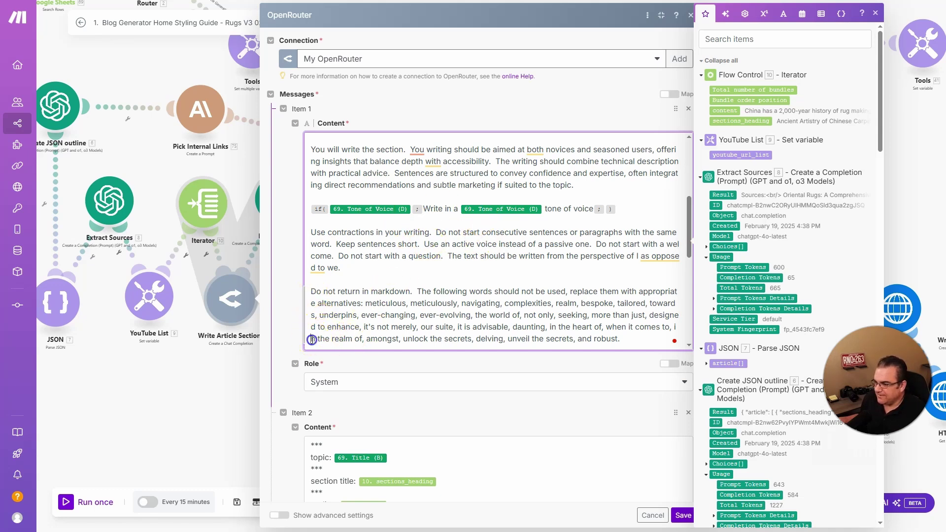
Step: Examine the prompt's list of forbidden words and its rules on citing sources and including internal links
{"action": "left_click_drag", "start_coordinate": [312, 340], "coordinate": [403, 340]}
{"action": "scroll", "coordinate": [485, 273], "scroll_direction": "down", "scroll_amount": 1}
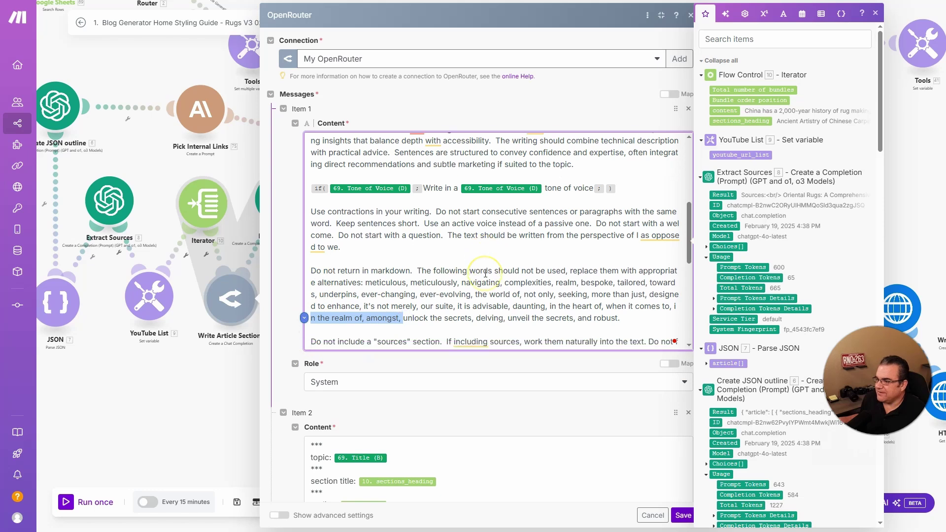
{"action": "scroll", "coordinate": [485, 273], "scroll_direction": "down", "scroll_amount": 5}
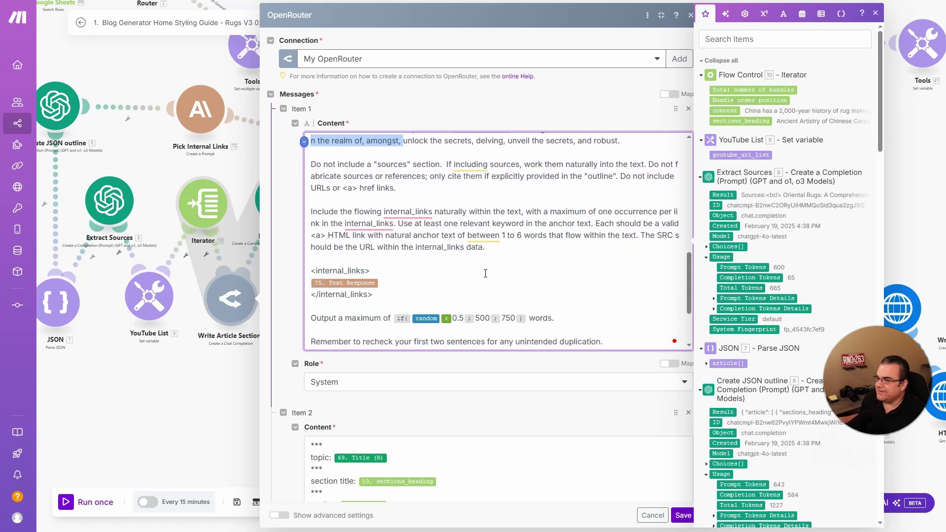
{"action": "scroll", "coordinate": [485, 273], "scroll_direction": "down", "scroll_amount": 1}
{"action": "scroll", "coordinate": [485, 273], "scroll_direction": "up", "scroll_amount": 1}
{"action": "left_click_drag", "start_coordinate": [311, 165], "coordinate": [335, 165]}
{"action": "left_click", "coordinate": [591, 203]}
{"action": "left_click", "coordinate": [570, 220]}
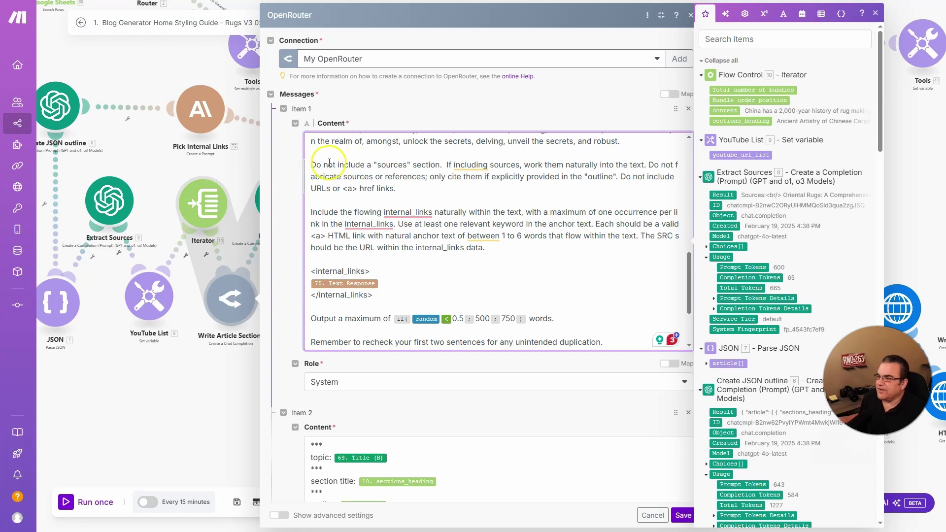
{"action": "left_click", "coordinate": [423, 166]}
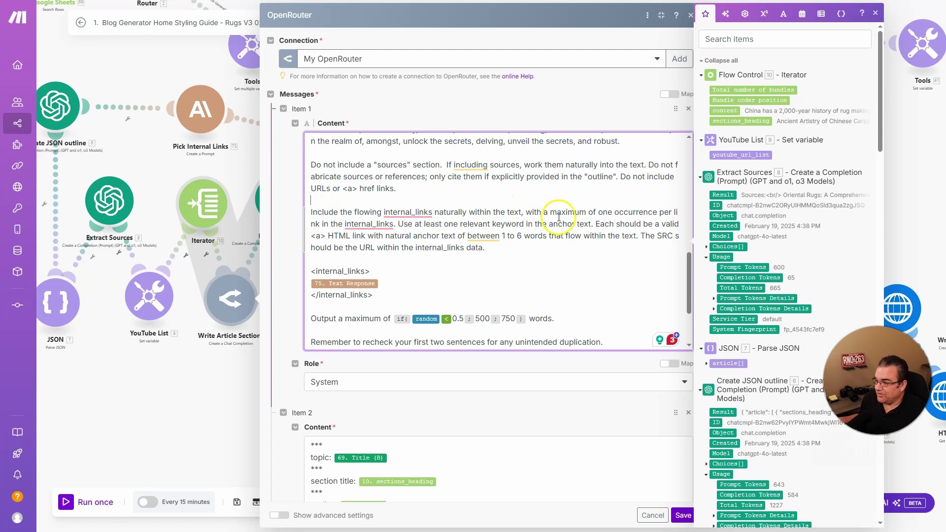
Step: Read the end of the system prompt, checking the Pick Internal Links text response mapped between the internal_links tags and the random word limit
{"action": "scroll", "coordinate": [443, 222], "scroll_direction": "down", "scroll_amount": 3}
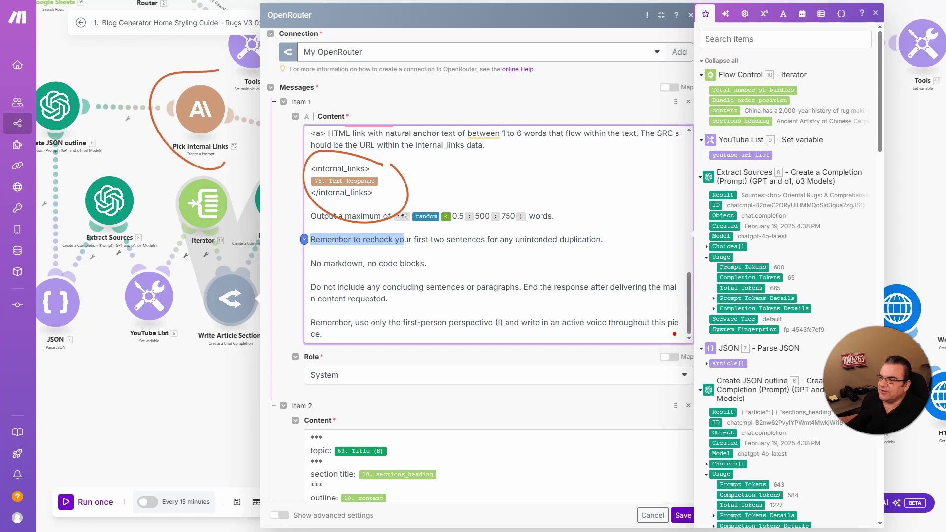
{"action": "left_click", "coordinate": [441, 178]}
{"action": "left_click", "coordinate": [323, 219]}
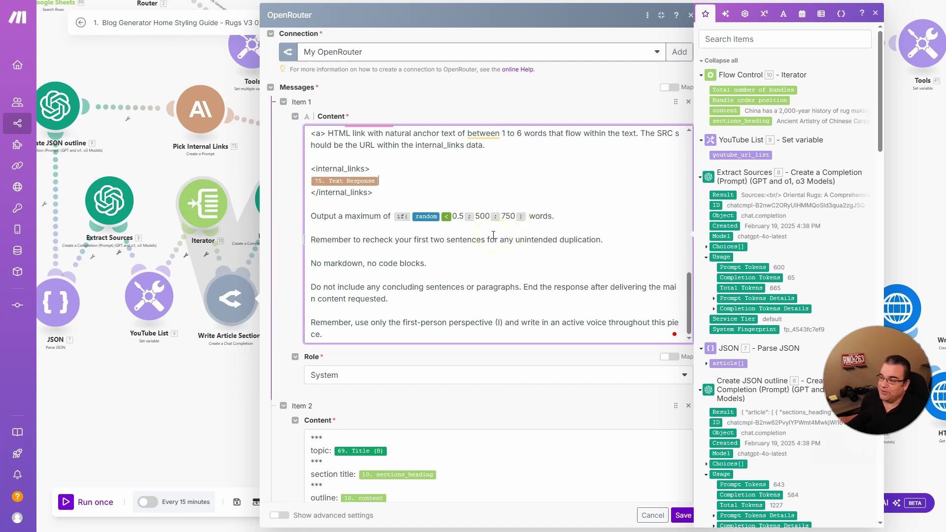
Step: Highlight the 500 value in the prompt's random word limit and switch to the published article's "Tackle These Hidden Odor Sources" section
{"action": "double_click", "coordinate": [488, 217]}
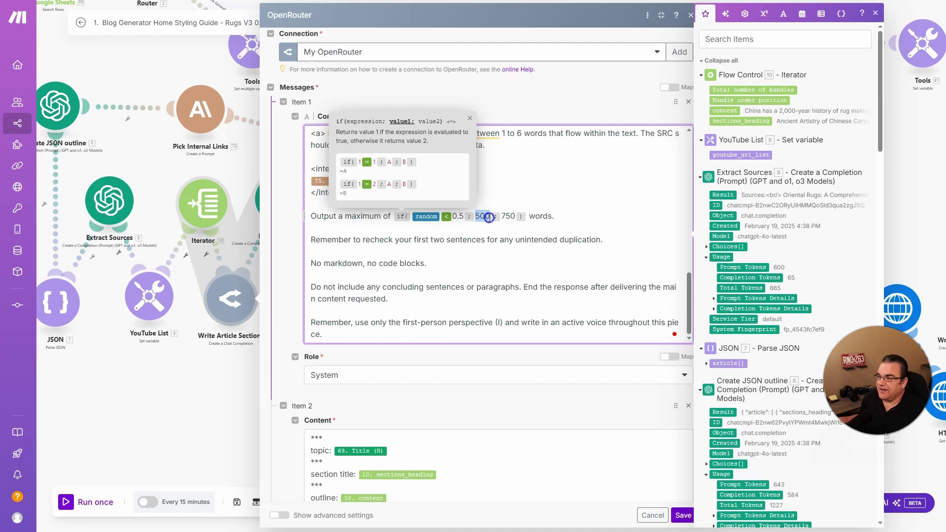
{"action": "left_click", "coordinate": [508, 254]}
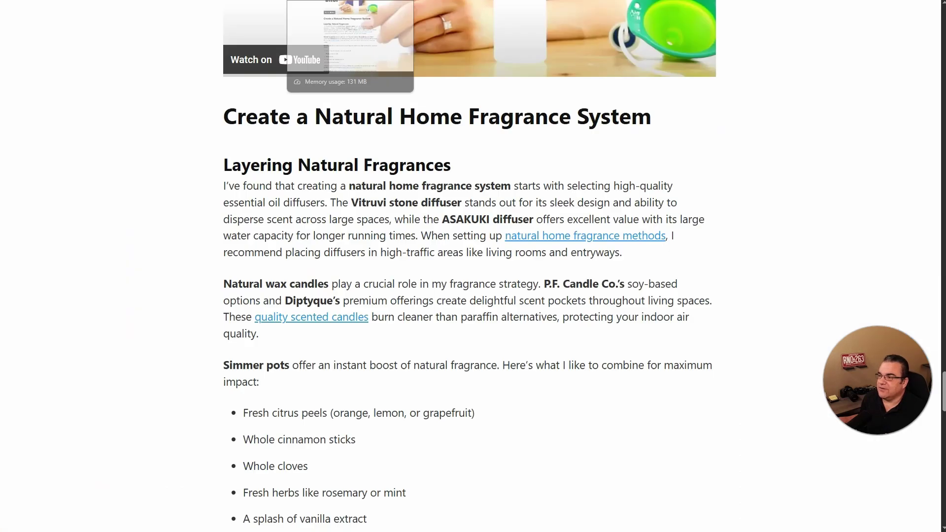
{"action": "scroll", "coordinate": [324, 241], "scroll_direction": "down", "scroll_amount": 1}
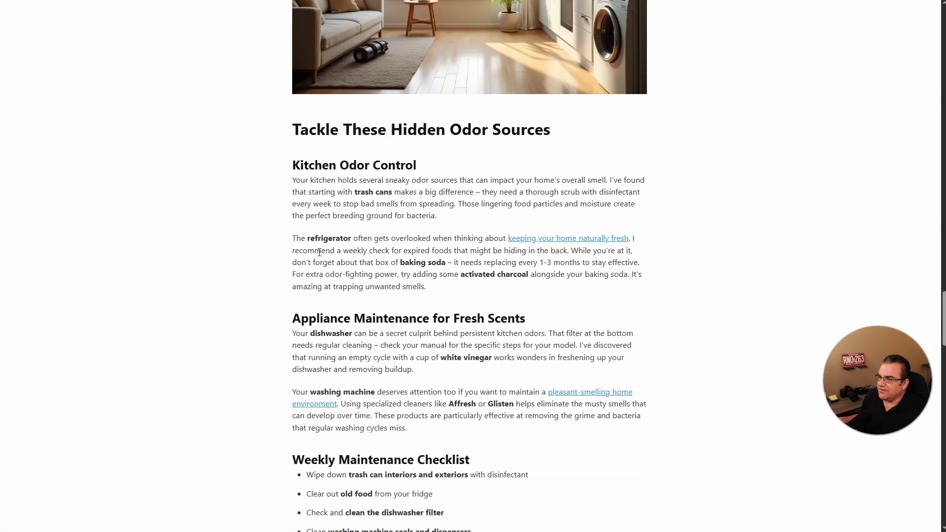
{"action": "scroll", "coordinate": [319, 251], "scroll_direction": "down", "scroll_amount": 1}
{"action": "scroll", "coordinate": [319, 252], "scroll_direction": "down", "scroll_amount": 1}
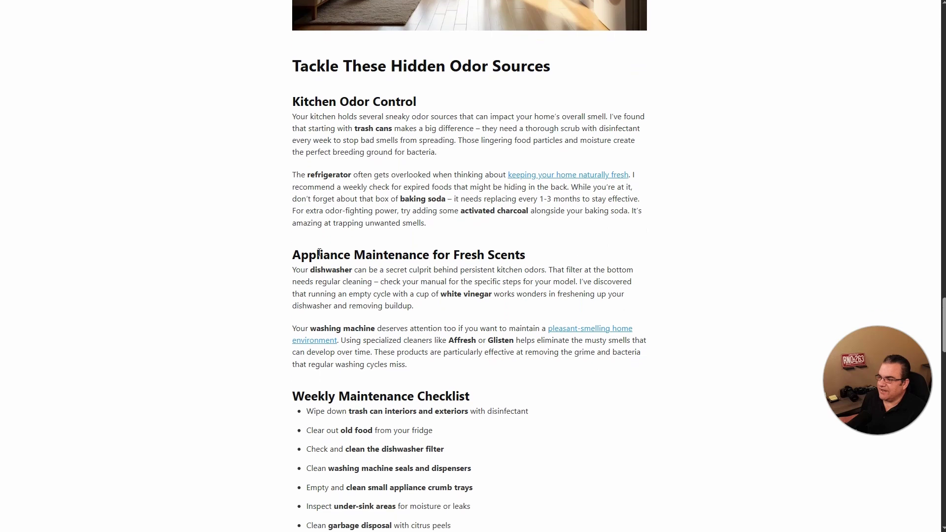
Step: Highlight the article section's main heading and its Kitchen Odor Control, Appliance Maintenance for Fresh Scents and Weekly Maintenance Checklist subheadings in turn
{"action": "left_click_drag", "start_coordinate": [289, 36], "coordinate": [543, 31]}
{"action": "left_click_drag", "start_coordinate": [284, 63], "coordinate": [410, 81]}
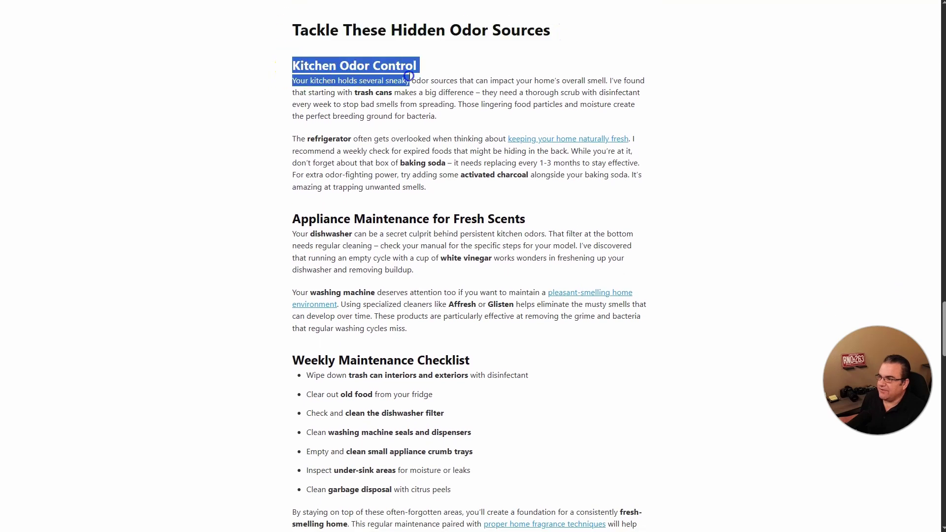
{"action": "left_click_drag", "start_coordinate": [283, 219], "coordinate": [412, 230]}
{"action": "left_click_drag", "start_coordinate": [302, 360], "coordinate": [433, 360]}
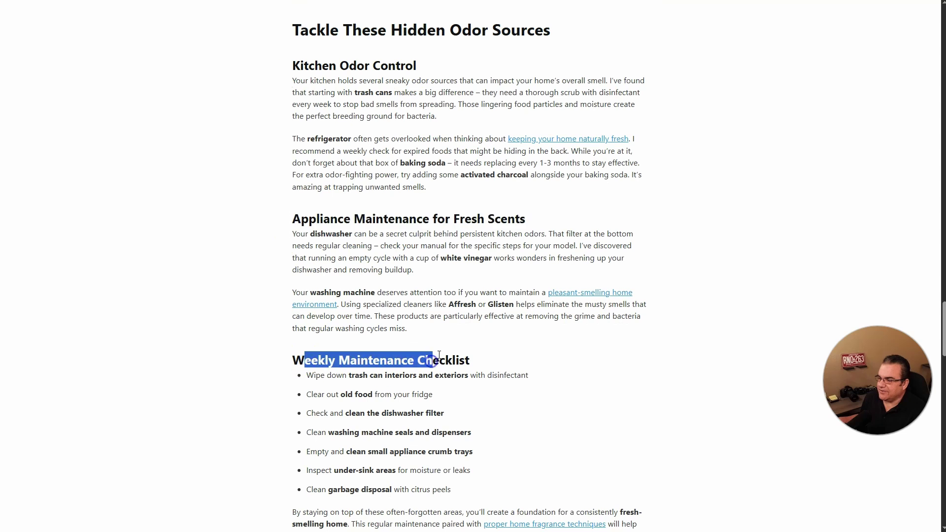
Step: Highlight the section's body text and skim the article below it to judge the length of a generated section
{"action": "scroll", "coordinate": [433, 360], "scroll_direction": "down", "scroll_amount": 1}
{"action": "scroll", "coordinate": [295, 148], "scroll_direction": "up", "scroll_amount": 2}
{"action": "left_click_drag", "start_coordinate": [290, 78], "coordinate": [636, 263]}
{"action": "scroll", "coordinate": [523, 419], "scroll_direction": "down", "scroll_amount": 6}
{"action": "left_click", "coordinate": [729, 276]}
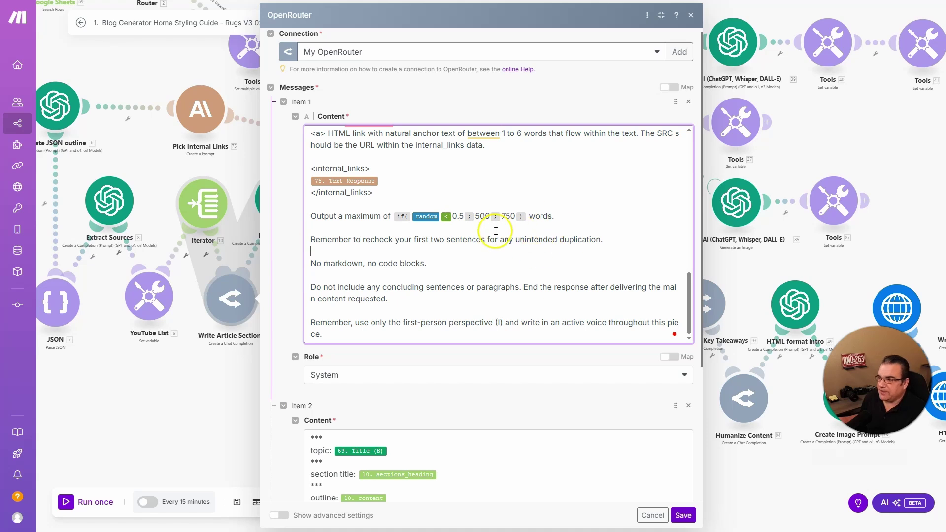
Step: Back in Make, review the Write Article Sections prompt's closing rules, the user message's mapped topic, section title and outline, and the model, and close the module
{"action": "left_click", "coordinate": [494, 268]}
{"action": "scroll", "coordinate": [493, 274], "scroll_direction": "down", "scroll_amount": 1}
{"action": "scroll", "coordinate": [315, 226], "scroll_direction": "down", "scroll_amount": 3}
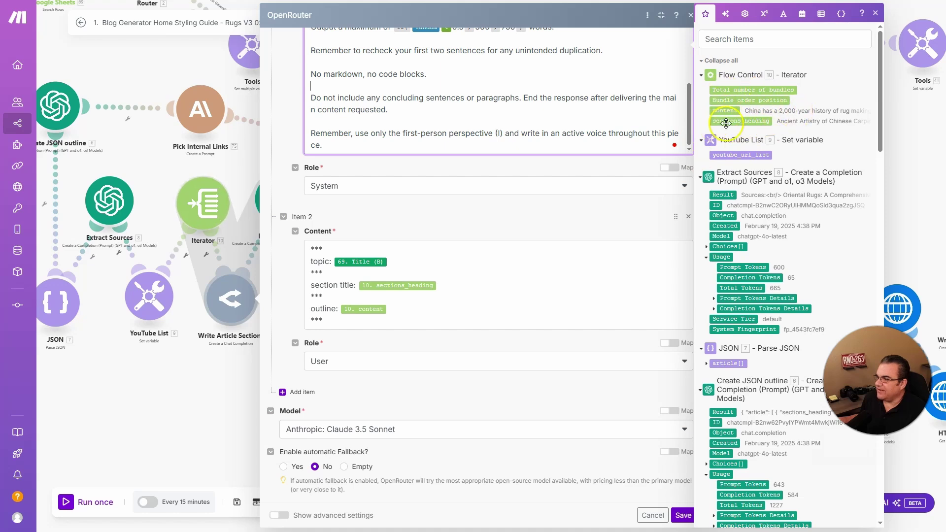
{"action": "key", "text": "Escape"}
Step: Open the Format HTML module with its settings enlarged and review its model, system prompt and mapped user message
{"action": "left_click", "coordinate": [279, 202]}
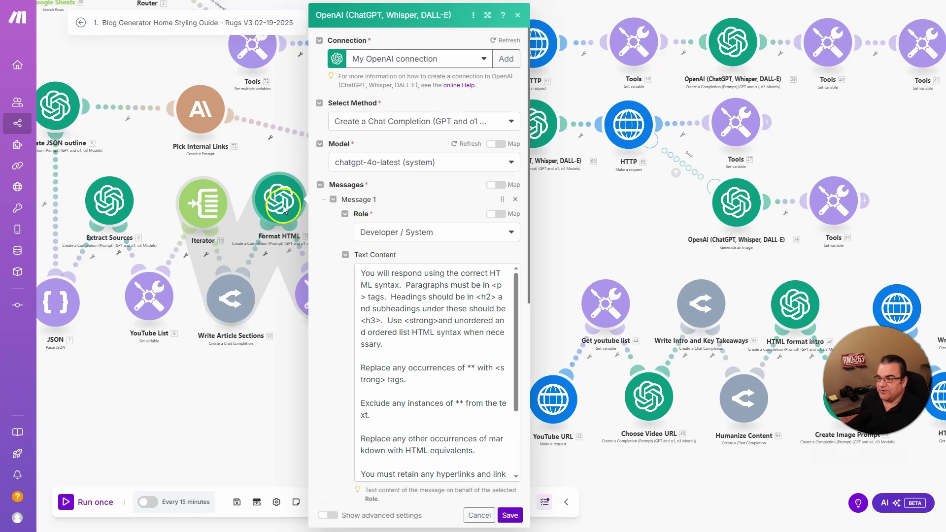
{"action": "left_click", "coordinate": [489, 15]}
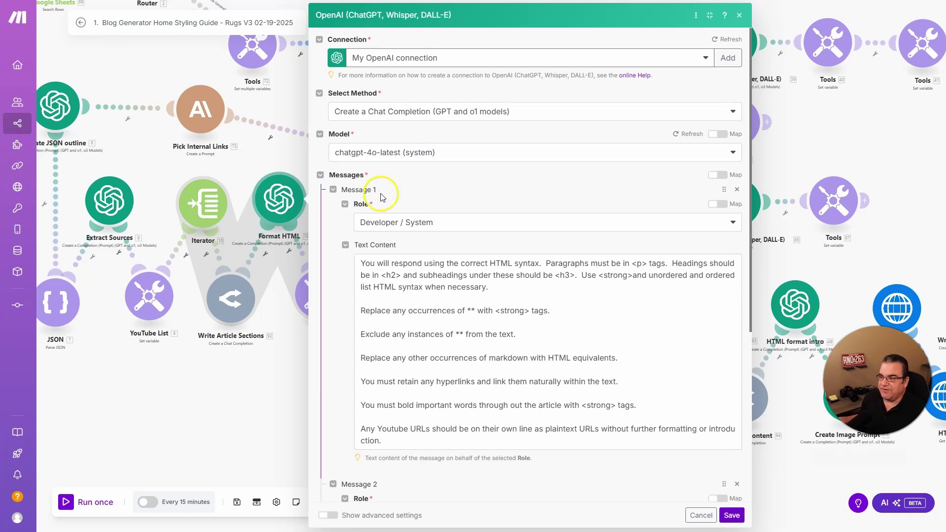
{"action": "scroll", "coordinate": [375, 163], "scroll_direction": "down", "scroll_amount": 2}
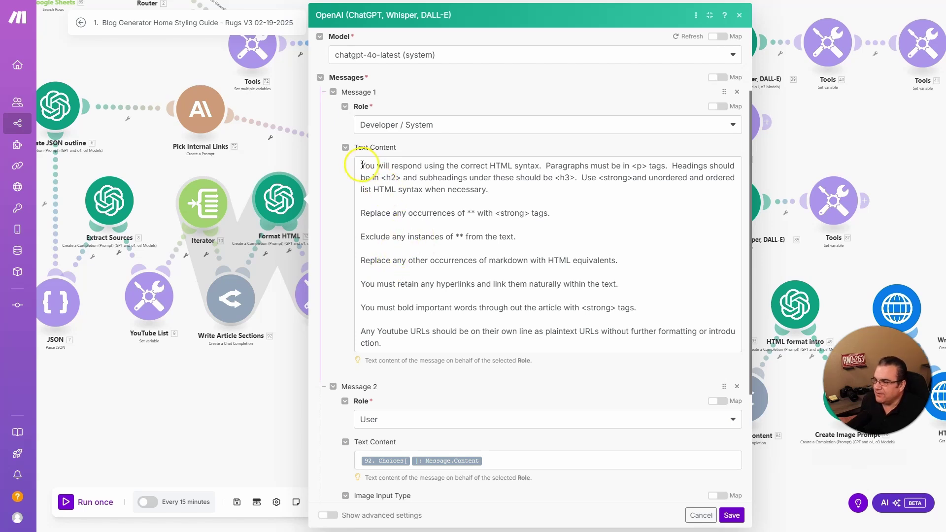
Step: Examine the Format HTML system prompt's rules on paragraph, heading and strong tags, and on replacing or excluding ** markers
{"action": "left_click_drag", "start_coordinate": [362, 165], "coordinate": [518, 190]}
{"action": "left_click", "coordinate": [530, 193]}
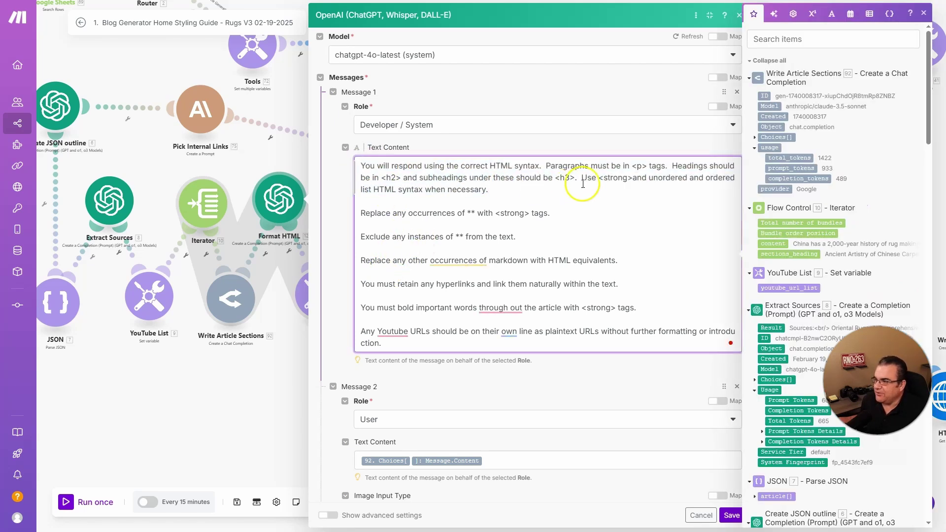
{"action": "scroll", "coordinate": [495, 221], "scroll_direction": "down", "scroll_amount": 1}
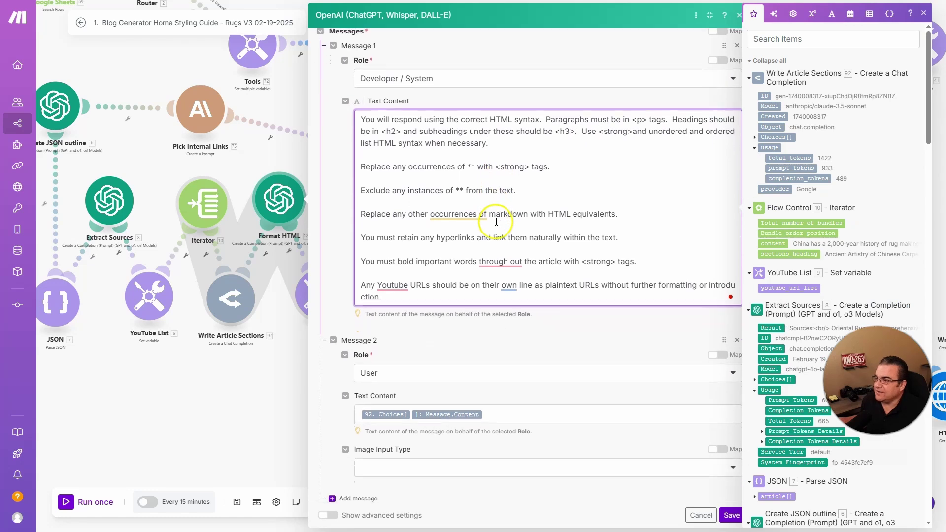
{"action": "double_click", "coordinate": [478, 165]}
{"action": "left_click", "coordinate": [445, 189]}
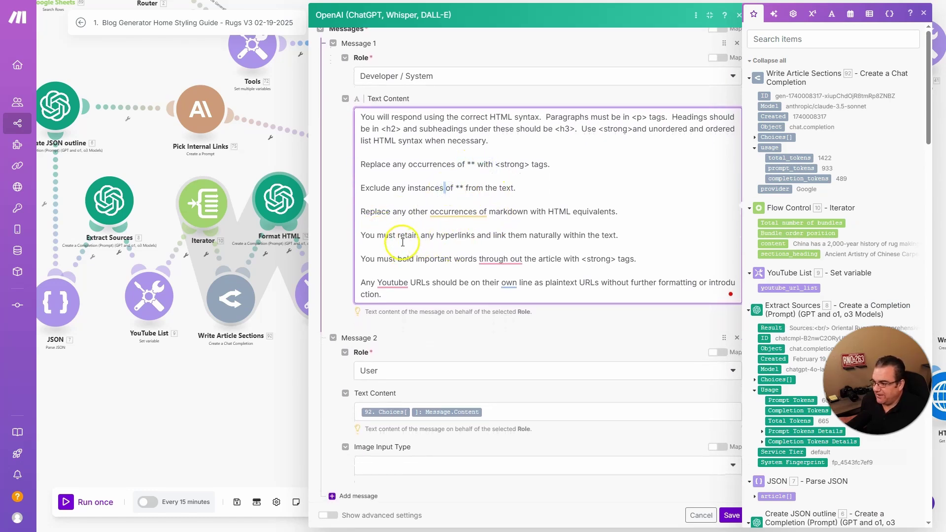
Step: Review the HTML formatting instructions and the article content mapped into the user message of the Format HTML module
{"action": "scroll", "coordinate": [403, 243], "scroll_direction": "down", "scroll_amount": 1}
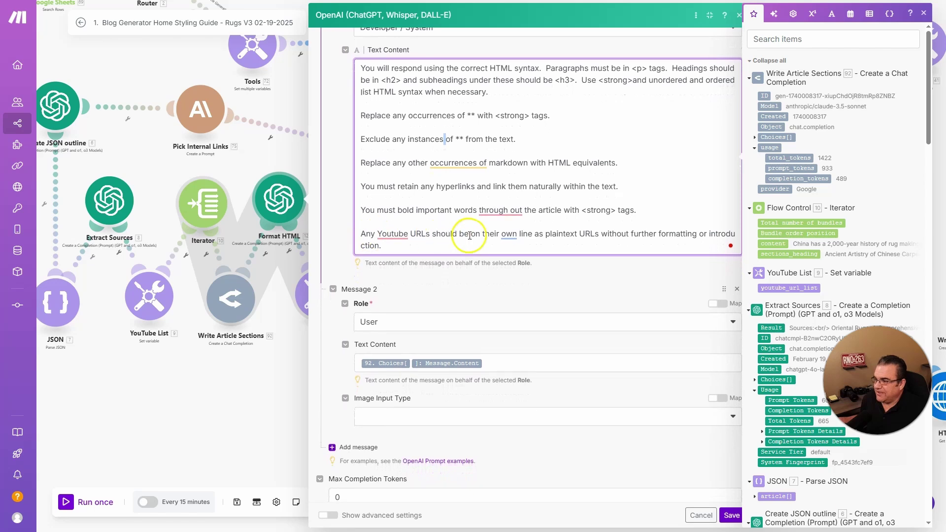
{"action": "scroll", "coordinate": [472, 292], "scroll_direction": "down", "scroll_amount": 1}
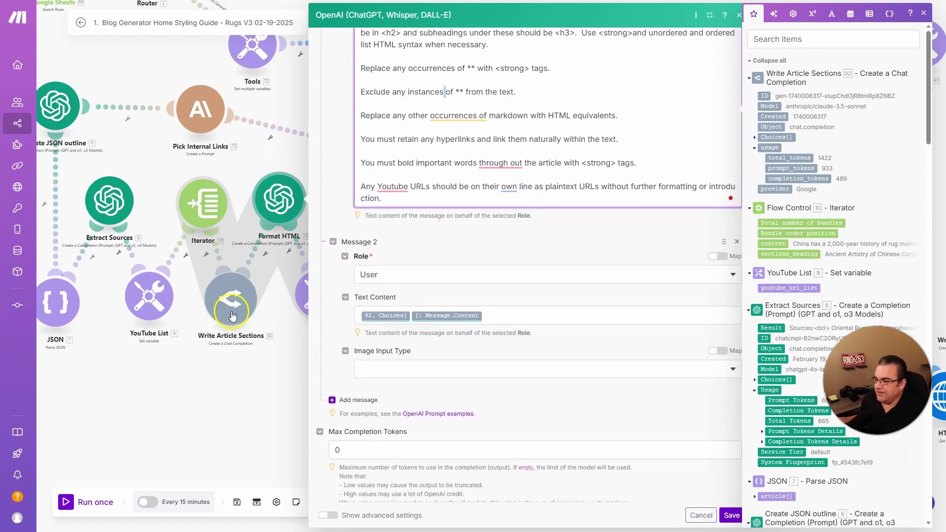
{"action": "mouse_move", "coordinate": [445, 315]}
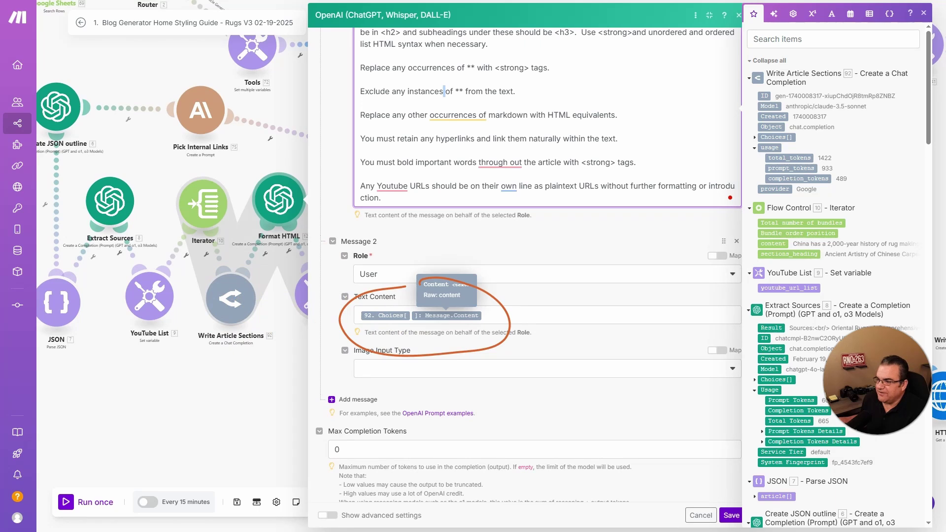
{"action": "key", "text": "Escape"}
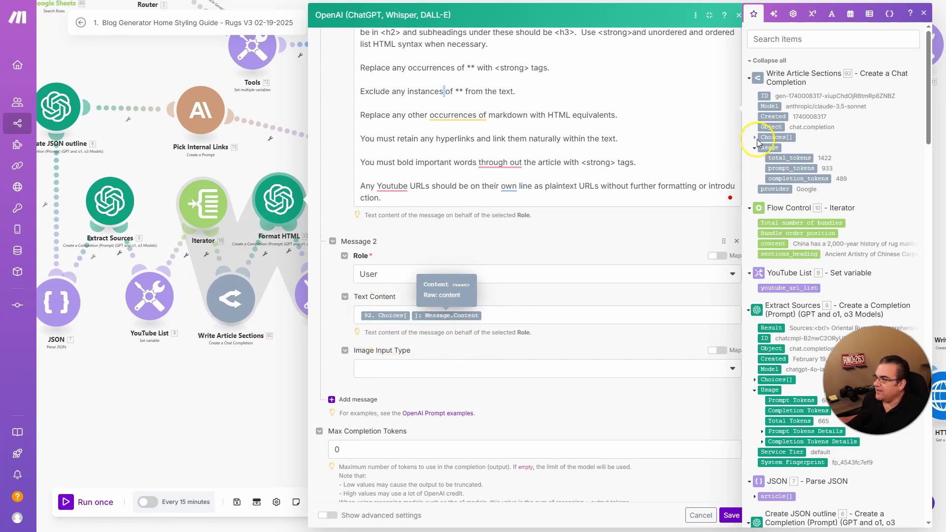
Step: Expand Choices[] and Message in the Write Article Sections output to inspect the Content item, and close the Format HTML settings
{"action": "left_click", "coordinate": [754, 138]}
{"action": "left_click", "coordinate": [762, 148]}
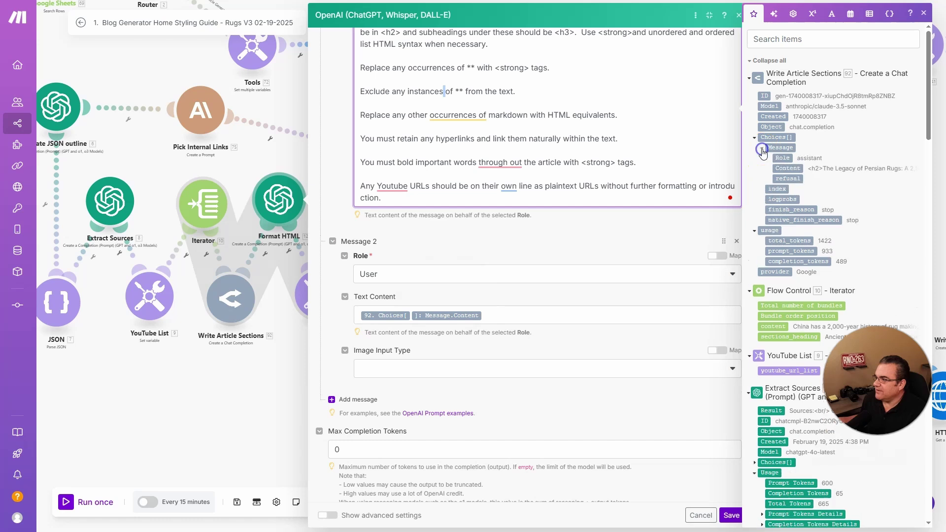
{"action": "key", "text": "ctrl+2"}
{"action": "left_click_drag", "start_coordinate": [838, 154], "coordinate": [761, 151]}
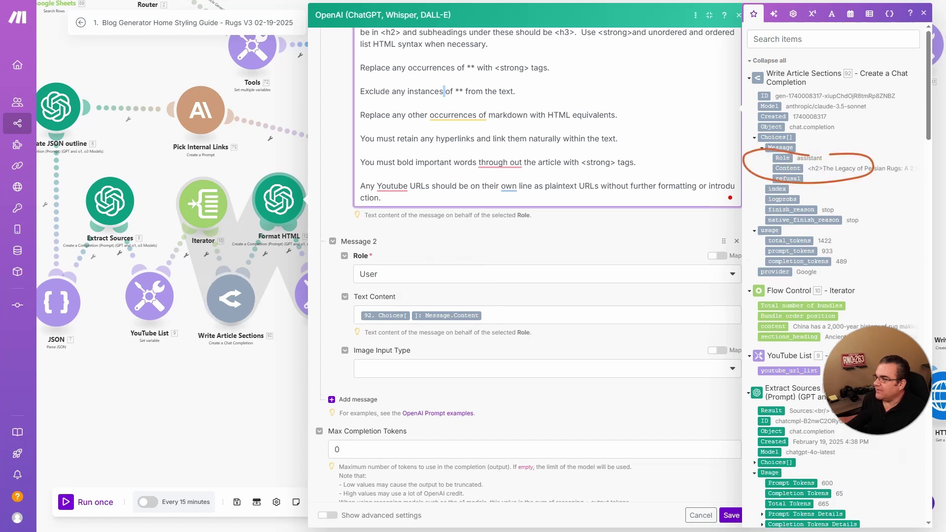
{"action": "key", "text": "Escape"}
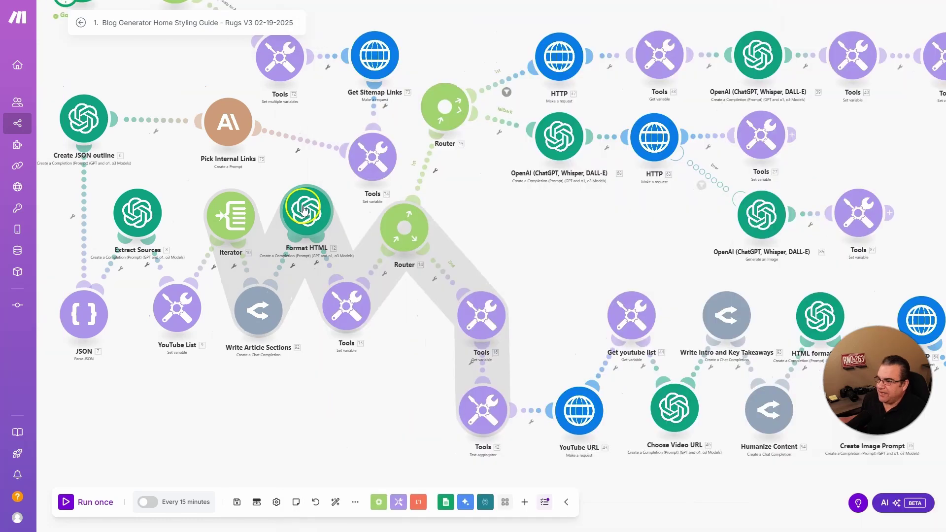
Step: Inspect the section_media variable in the Set variable module that follows Format HTML, and close its settings
{"action": "left_click", "coordinate": [344, 305]}
{"action": "left_click", "coordinate": [446, 293]}
{"action": "left_click_drag", "start_coordinate": [445, 292], "coordinate": [394, 290]}
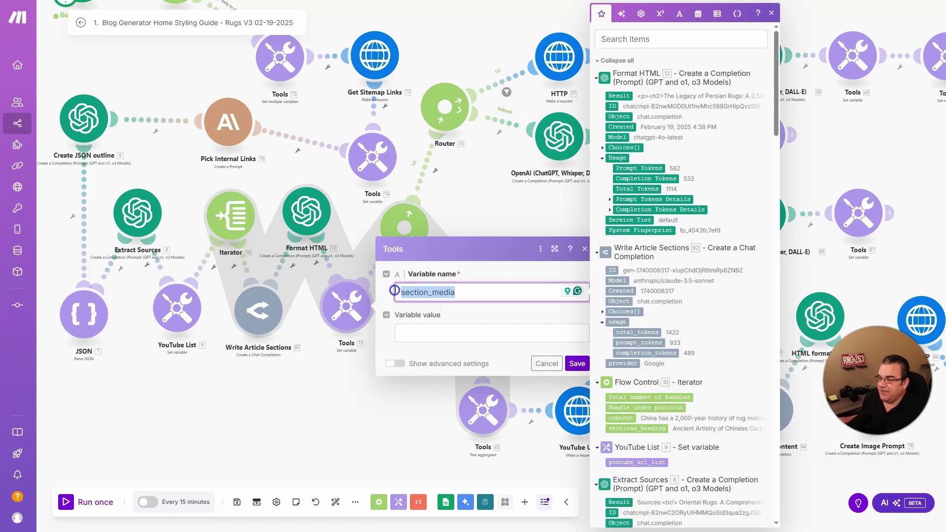
{"action": "left_click", "coordinate": [327, 425]}
{"action": "left_click", "coordinate": [308, 424]}
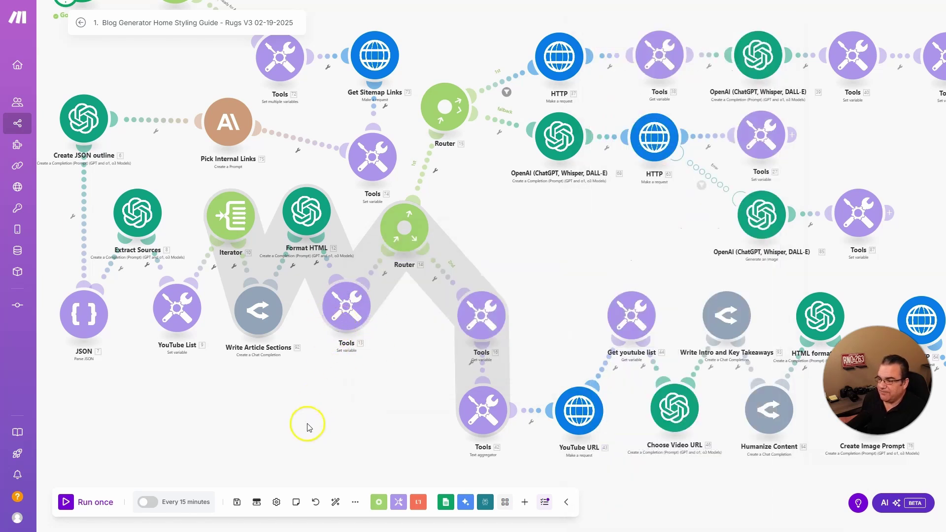
{"action": "left_click", "coordinate": [345, 305]}
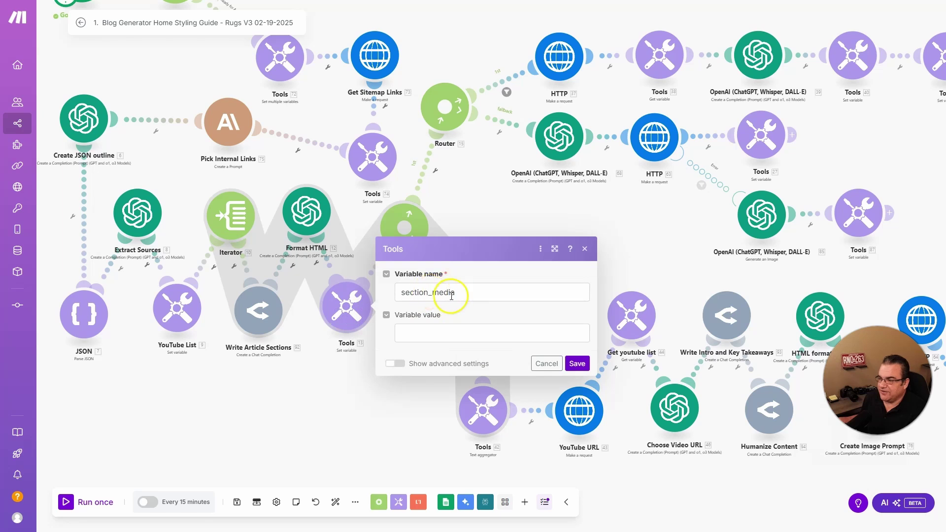
{"action": "left_click", "coordinate": [582, 368]}
Step: Trace the section loop from the Iterator through the article writing, HTML formatting and variable modules to both routers
{"action": "left_click_drag", "start_coordinate": [348, 394], "coordinate": [238, 451]}
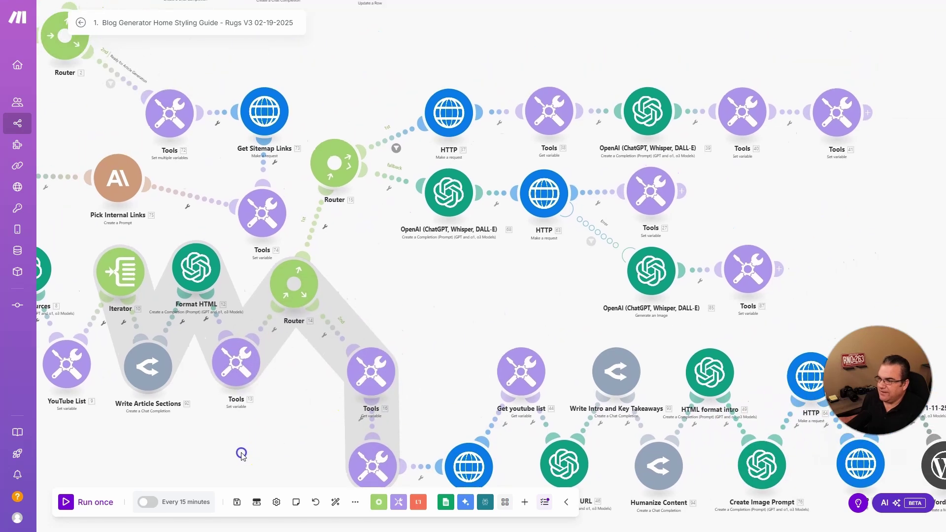
{"action": "left_click", "coordinate": [295, 284]}
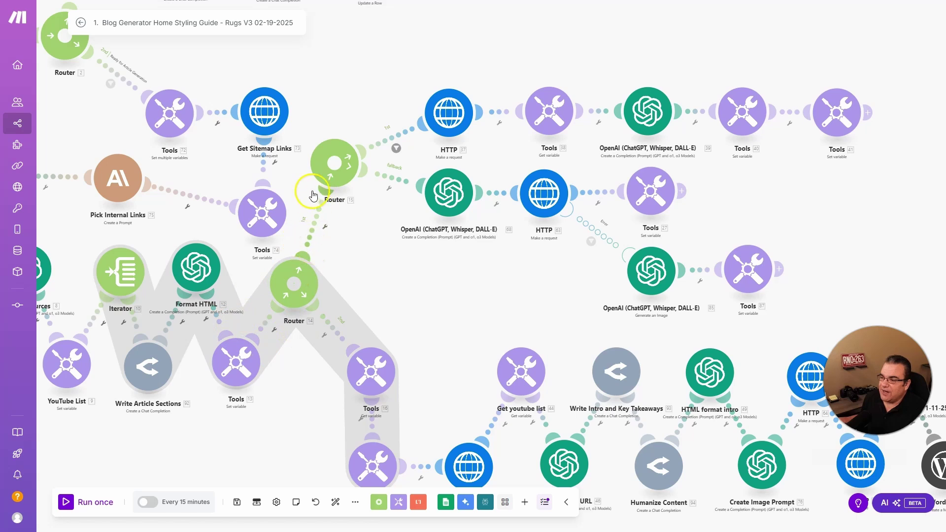
{"action": "left_click", "coordinate": [315, 227]}
{"action": "left_click", "coordinate": [329, 165]}
{"action": "left_click", "coordinate": [192, 339]}
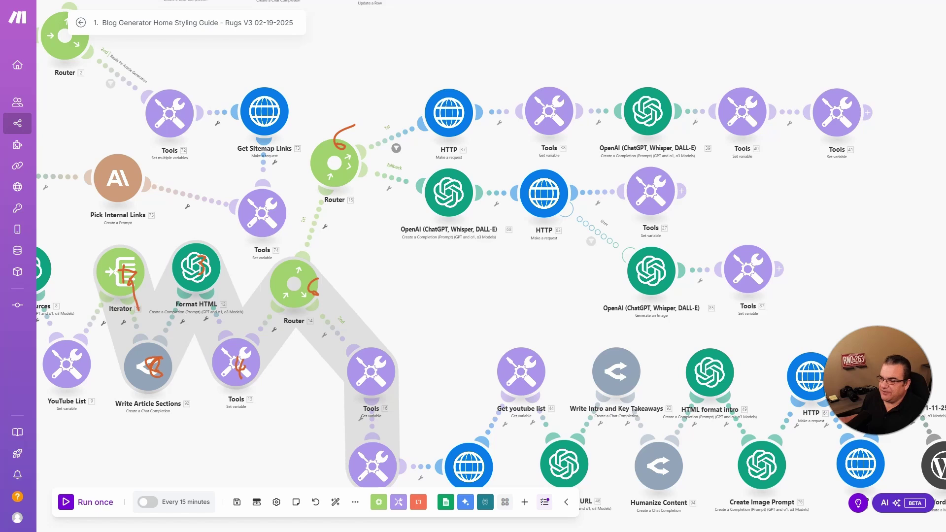
{"action": "left_click_drag", "start_coordinate": [137, 310], "coordinate": [187, 298]}
{"action": "mouse_move", "coordinate": [292, 289]}
{"action": "left_mouse_down"}
{"action": "mouse_move", "coordinate": [327, 170]}
{"action": "mouse_move", "coordinate": [367, 148]}
{"action": "left_mouse_up"}
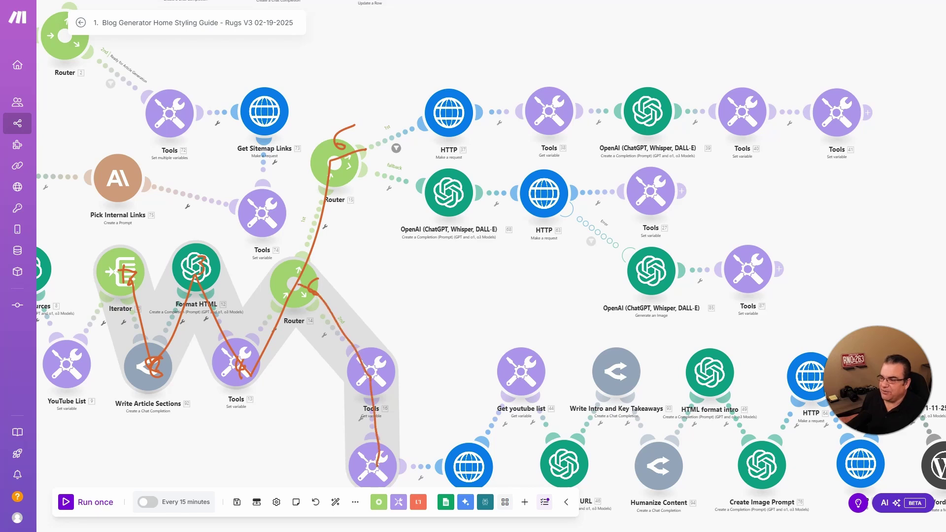
{"action": "key", "text": "Escape"}
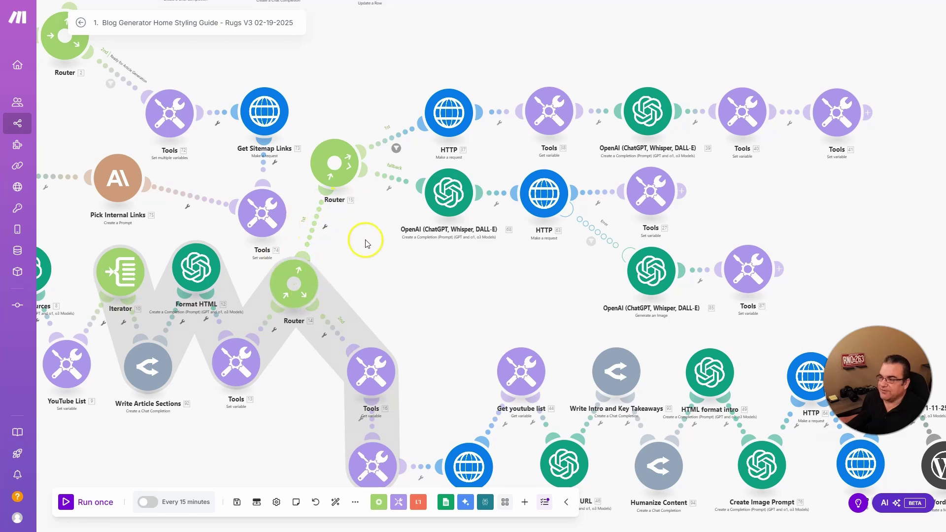
Step: Look over the router's media branches, and switch to the published articles to examine the videos and images between sections
{"action": "left_click_drag", "start_coordinate": [373, 240], "coordinate": [346, 257]}
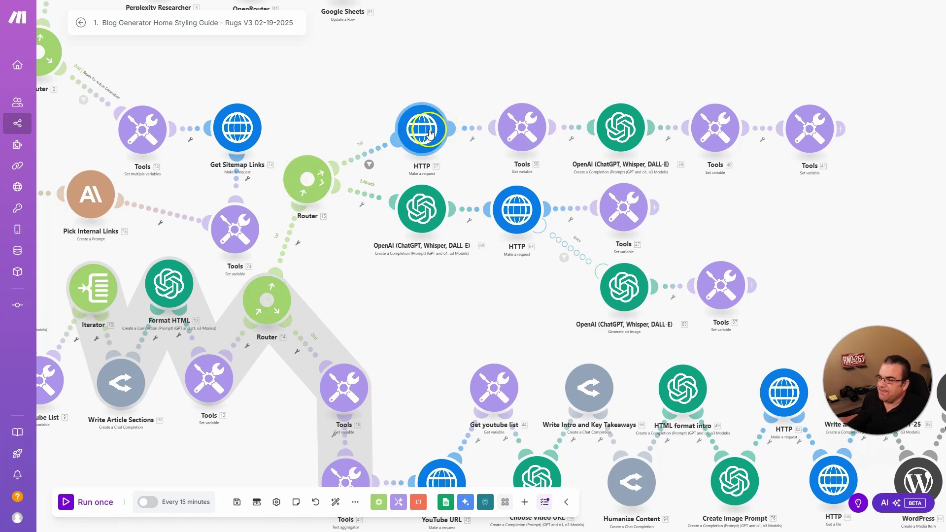
{"action": "left_click_drag", "start_coordinate": [355, 95], "coordinate": [287, 102]}
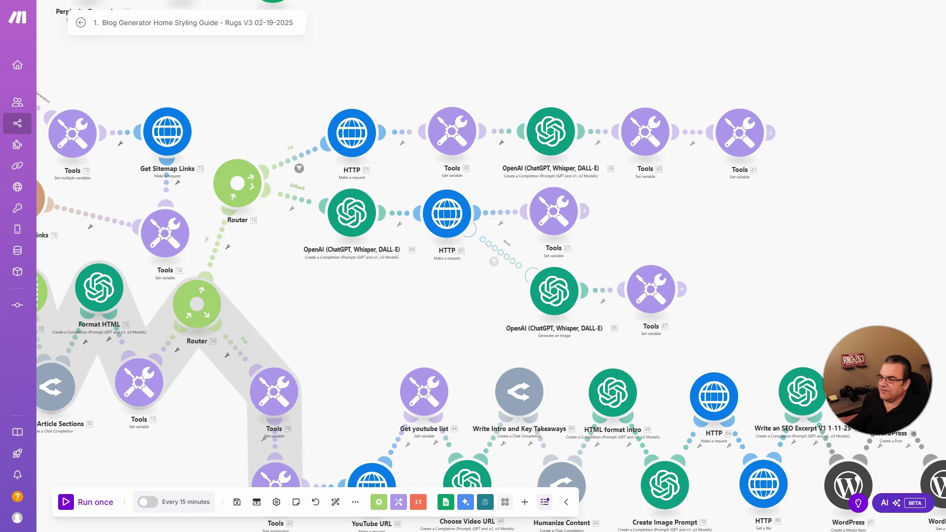
{"action": "left_click_drag", "start_coordinate": [378, 49], "coordinate": [377, 95]}
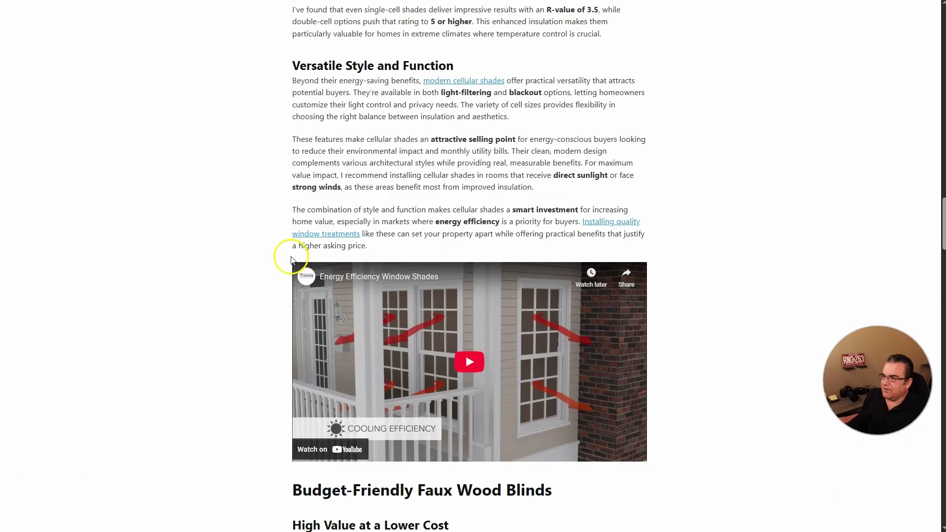
{"action": "scroll", "coordinate": [286, 263], "scroll_direction": "down", "scroll_amount": 6}
{"action": "scroll", "coordinate": [283, 269], "scroll_direction": "down", "scroll_amount": 15}
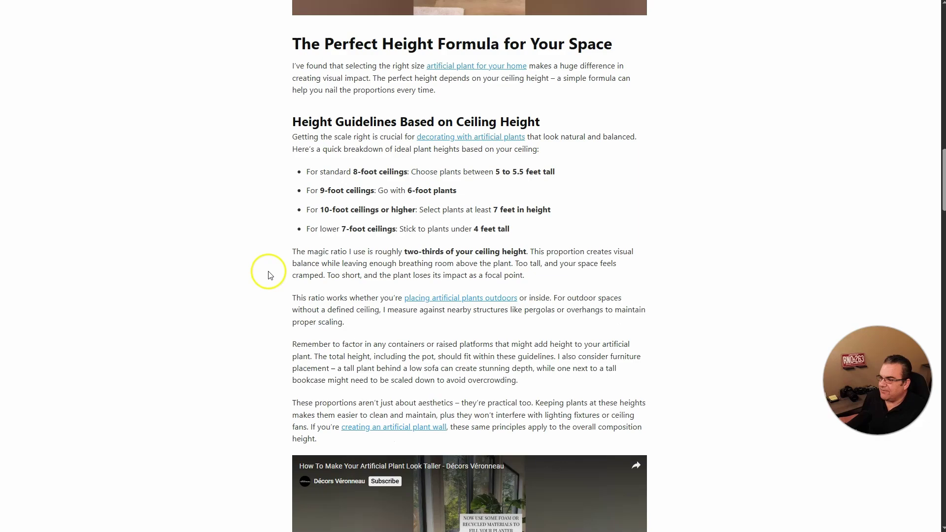
{"action": "scroll", "coordinate": [270, 274], "scroll_direction": "down", "scroll_amount": 20}
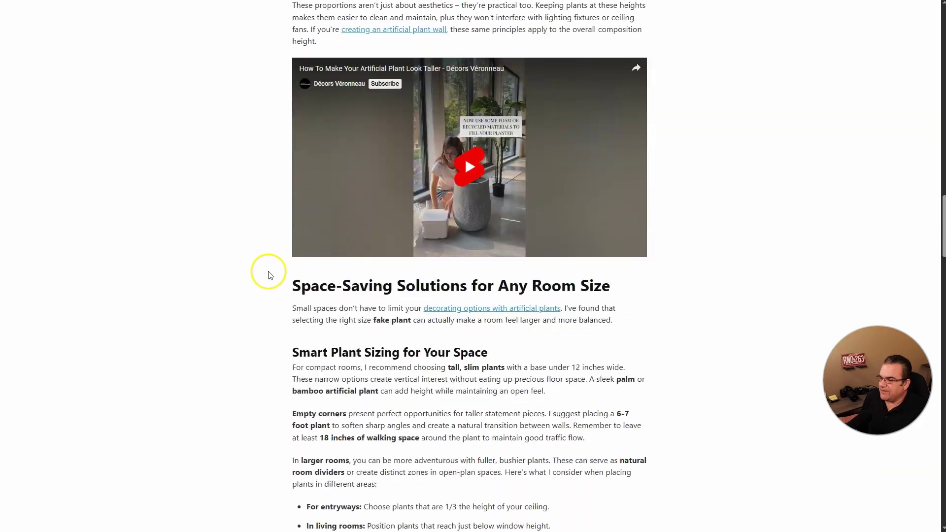
{"action": "scroll", "coordinate": [417, 256], "scroll_direction": "down", "scroll_amount": 17}
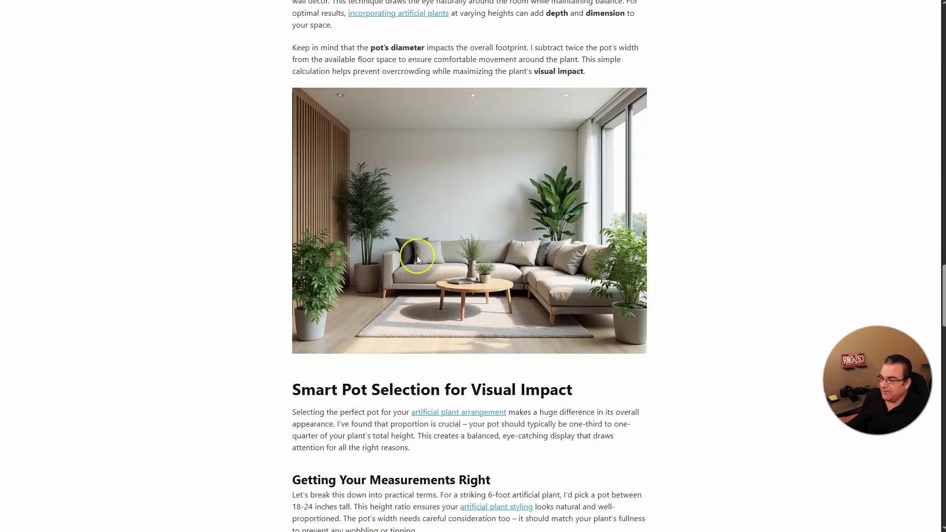
{"action": "scroll", "coordinate": [418, 253], "scroll_direction": "down", "scroll_amount": 12}
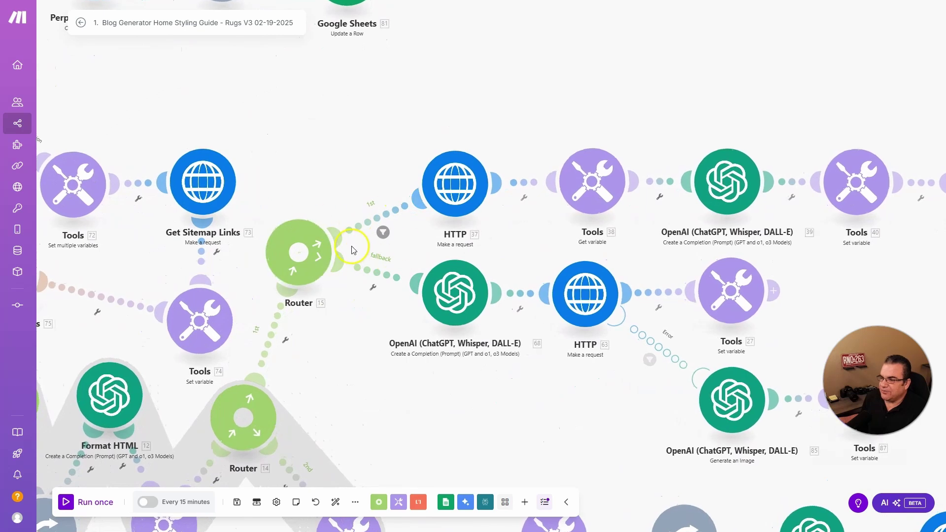
Step: Open the filter on Router 15's first route and look up its random variable among the math functions
{"action": "left_click", "coordinate": [382, 232]}
{"action": "left_click", "coordinate": [466, 247]}
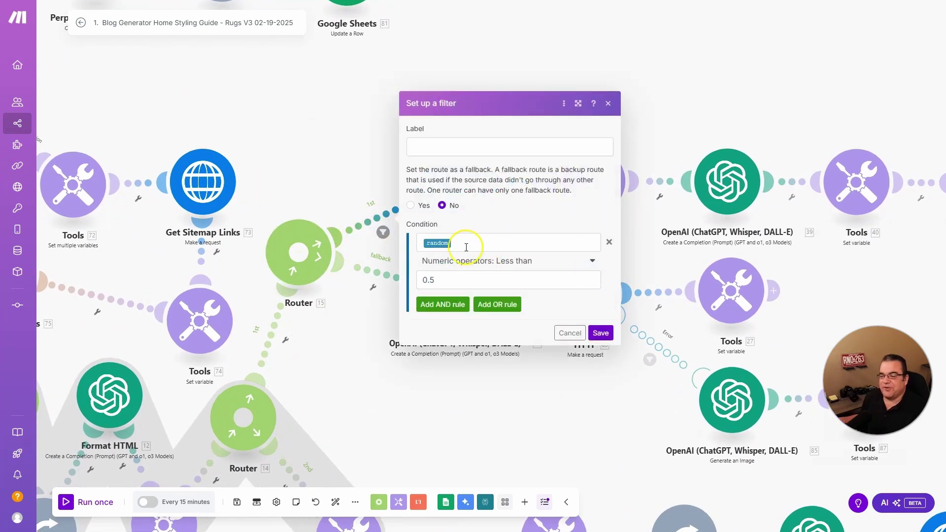
{"action": "left_click", "coordinate": [431, 244]}
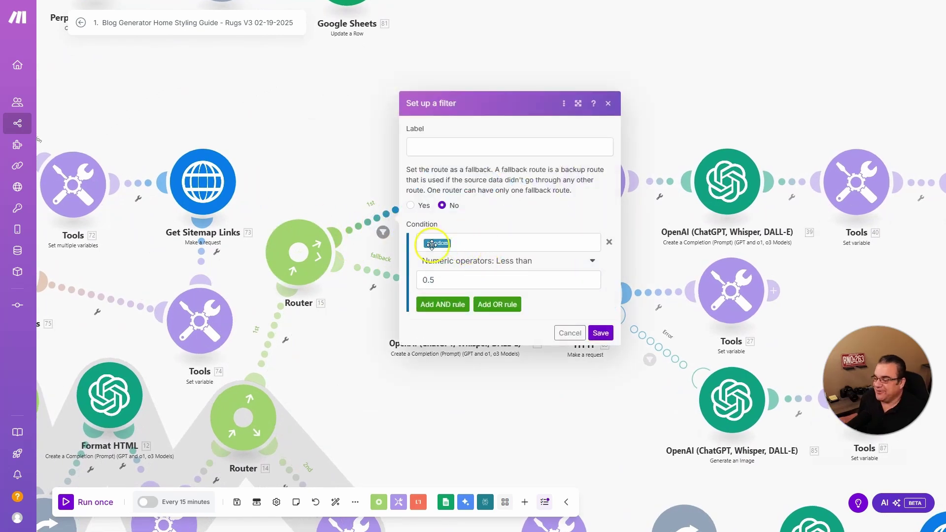
{"action": "left_click", "coordinate": [455, 242]}
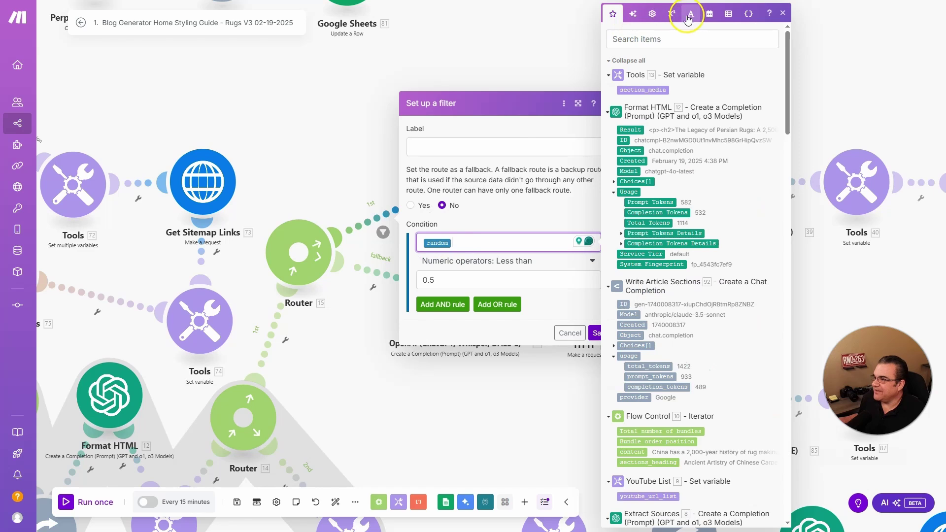
{"action": "left_click", "coordinate": [671, 13]}
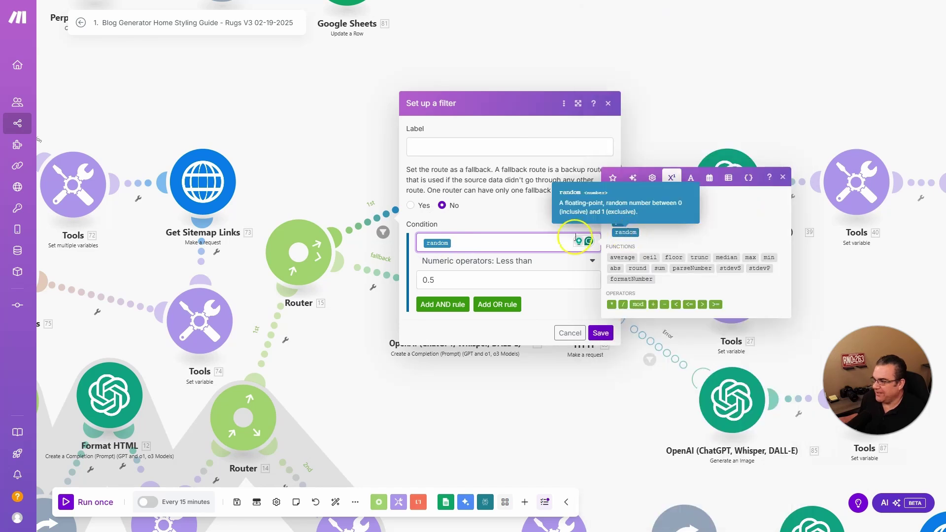
{"action": "left_click", "coordinate": [481, 209]}
Step: Check the numeric operators available for the random condition, keep Less than 0.5, and save the filter
{"action": "left_click", "coordinate": [454, 260]}
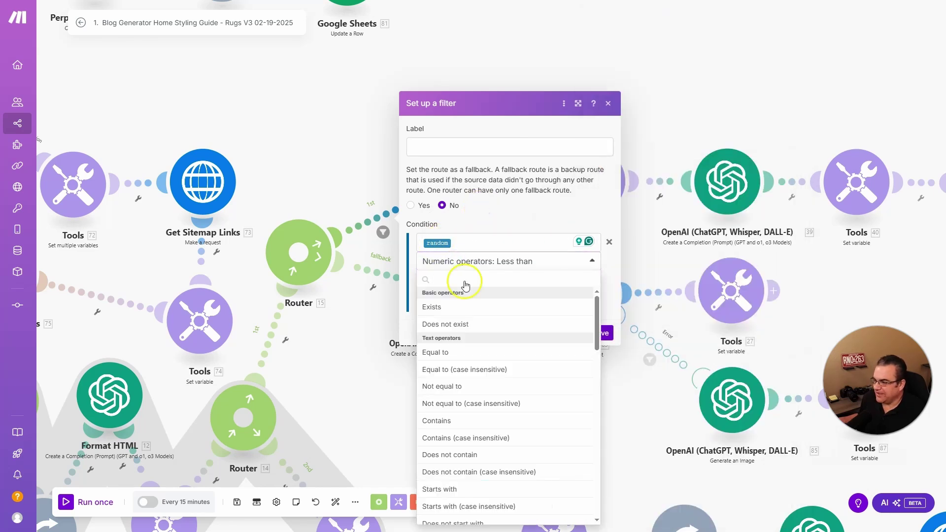
{"action": "scroll", "coordinate": [513, 380], "scroll_direction": "down", "scroll_amount": 5}
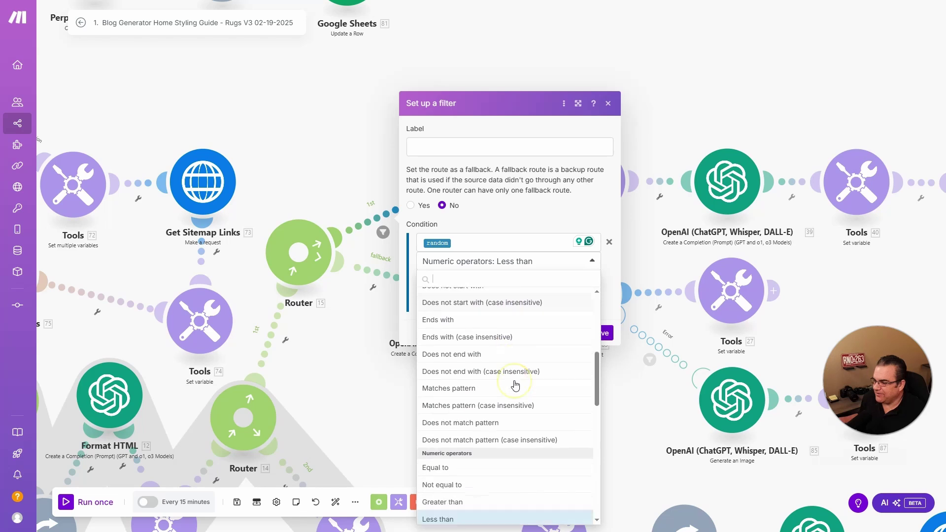
{"action": "scroll", "coordinate": [514, 385], "scroll_direction": "down", "scroll_amount": 3}
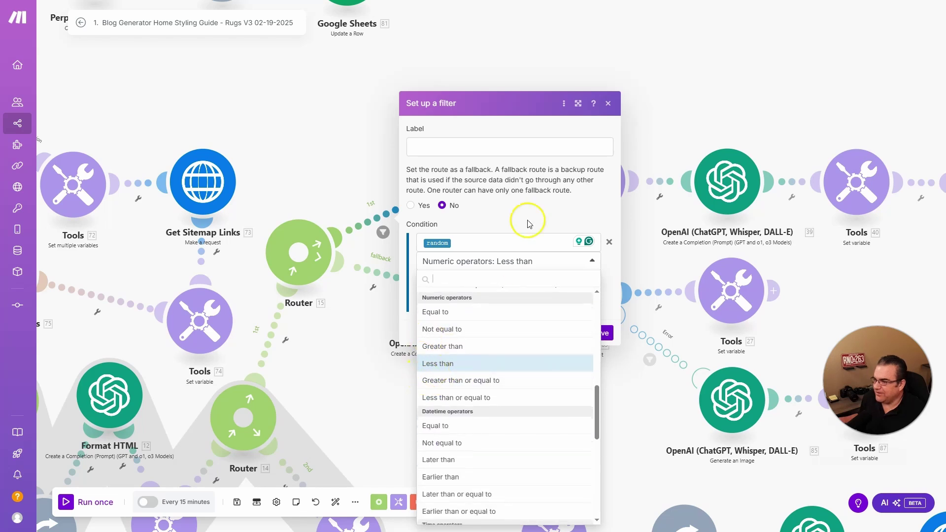
{"action": "left_click", "coordinate": [507, 105]}
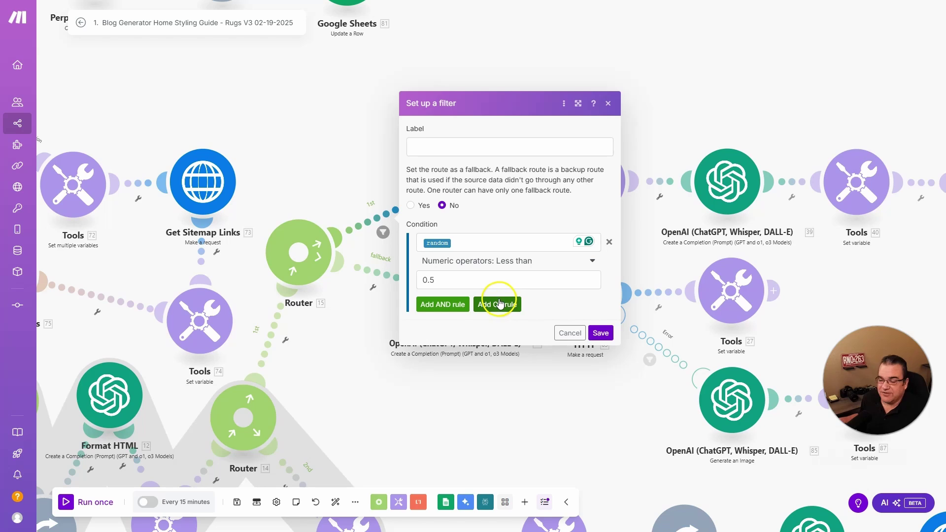
{"action": "left_click", "coordinate": [601, 333]}
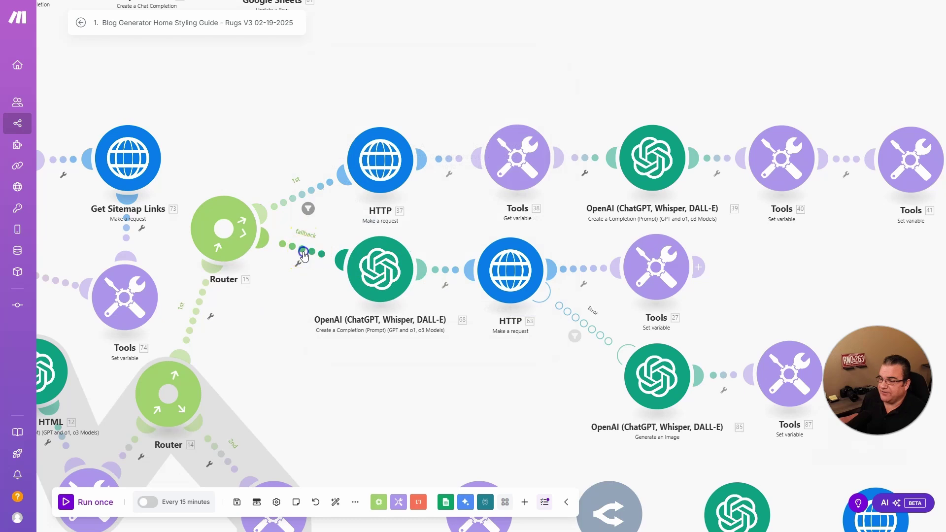
Step: Open the filter on Router 15's fallback route, review its fallback setting, and close it
{"action": "left_click", "coordinate": [313, 253]}
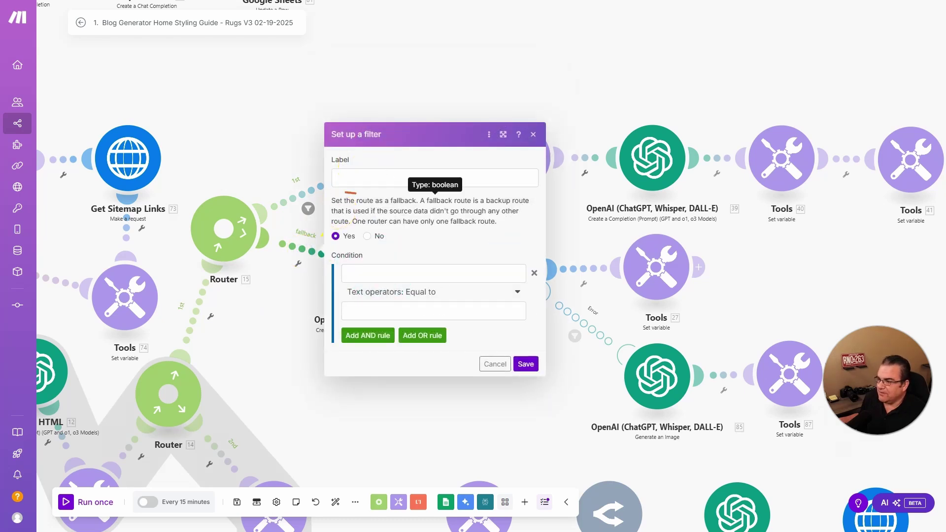
{"action": "mouse_move", "coordinate": [321, 218]}
{"action": "left_mouse_down"}
{"action": "mouse_move", "coordinate": [503, 231]}
{"action": "mouse_move", "coordinate": [521, 190]}
{"action": "left_mouse_up"}
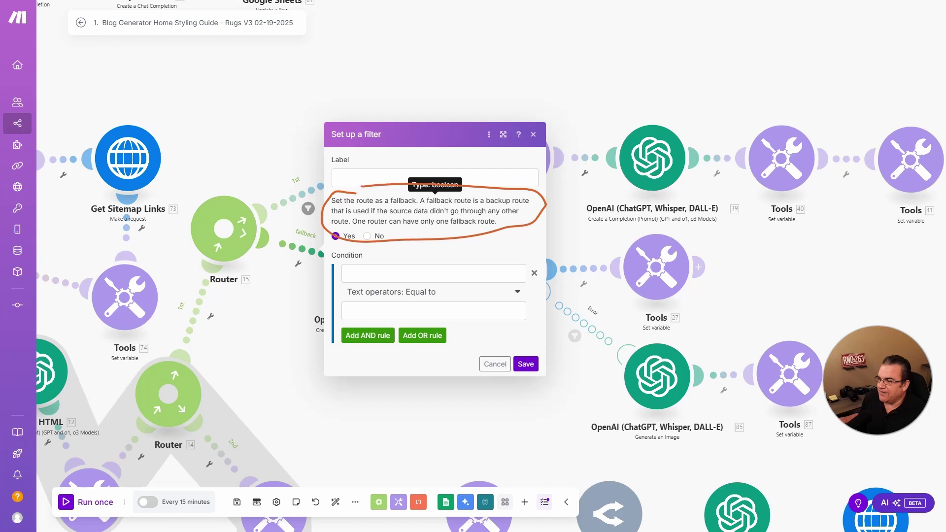
{"action": "left_click_drag", "start_coordinate": [354, 220], "coordinate": [419, 241]}
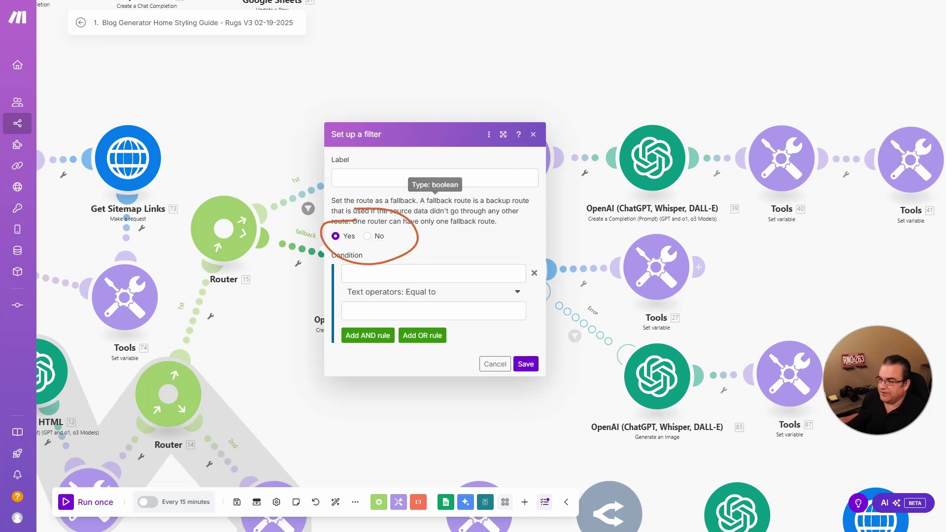
{"action": "key", "text": "Escape"}
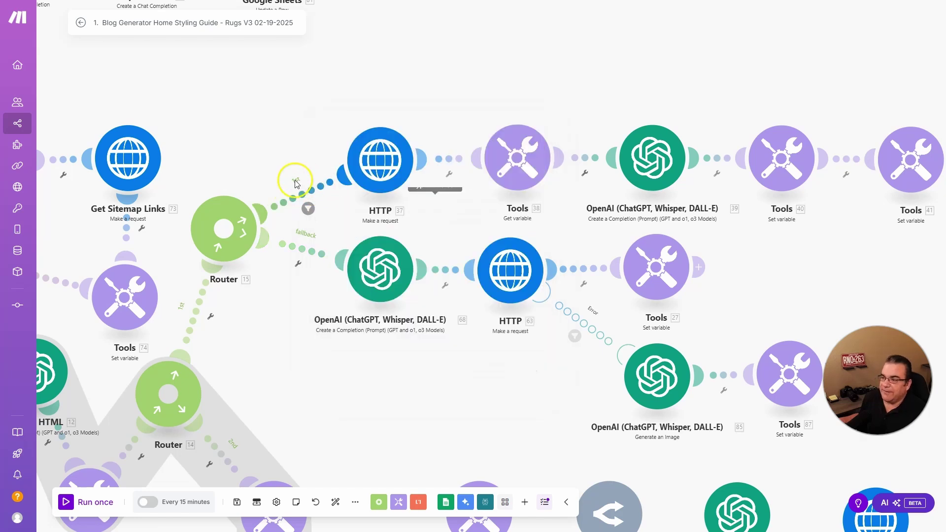
Step: Recheck the random condition in the filter on Router 15's first route and save the filter
{"action": "left_click", "coordinate": [305, 203]}
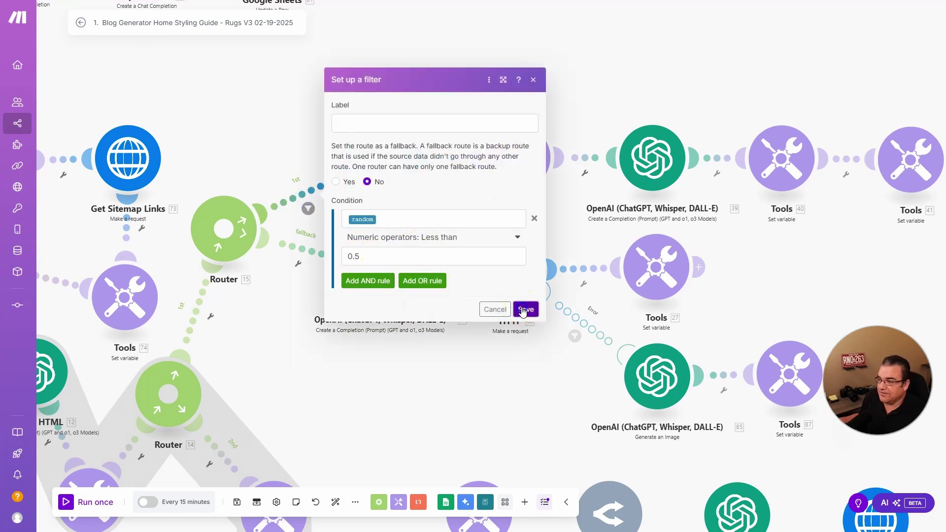
{"action": "left_click", "coordinate": [524, 309]}
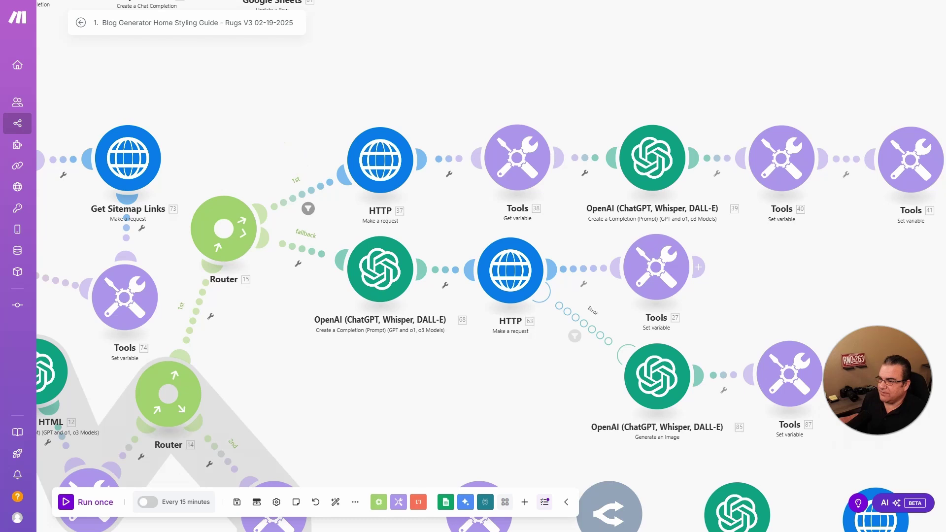
{"action": "mouse_move", "coordinate": [282, 135]}
{"action": "left_mouse_down"}
{"action": "mouse_move", "coordinate": [323, 298]}
{"action": "mouse_move", "coordinate": [291, 121]}
{"action": "left_mouse_up"}
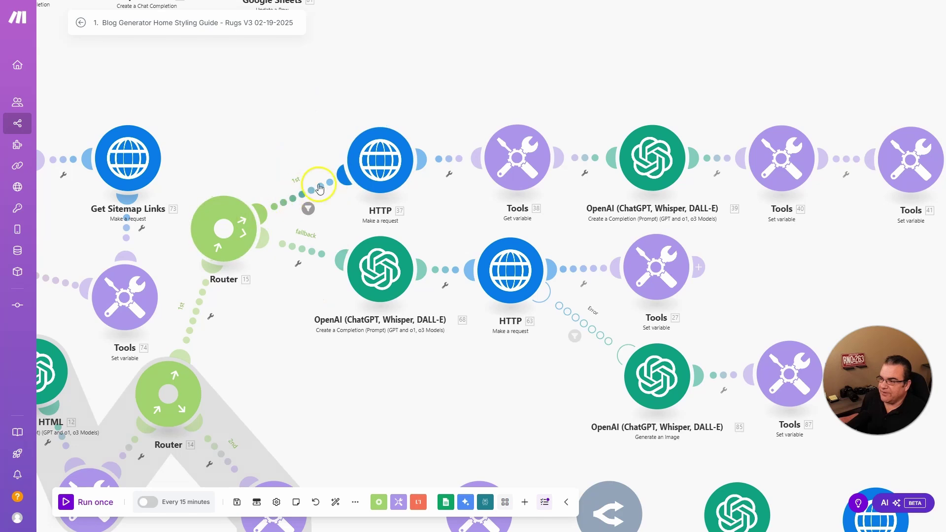
Step: Open the HTTP 37 module, review its request URL, method and body settings, and hide the advanced settings
{"action": "left_click", "coordinate": [359, 173]}
{"action": "left_click_drag", "start_coordinate": [443, 92], "coordinate": [563, 108]}
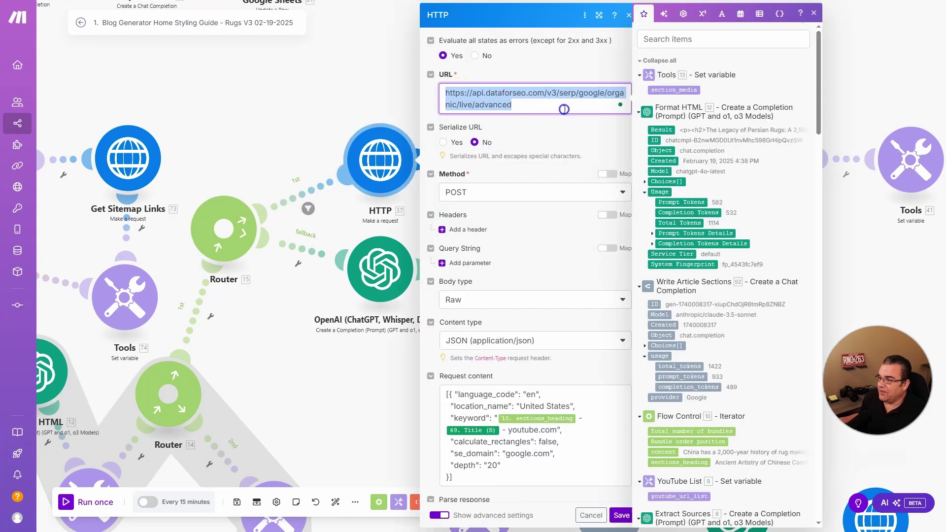
{"action": "left_click", "coordinate": [564, 109]}
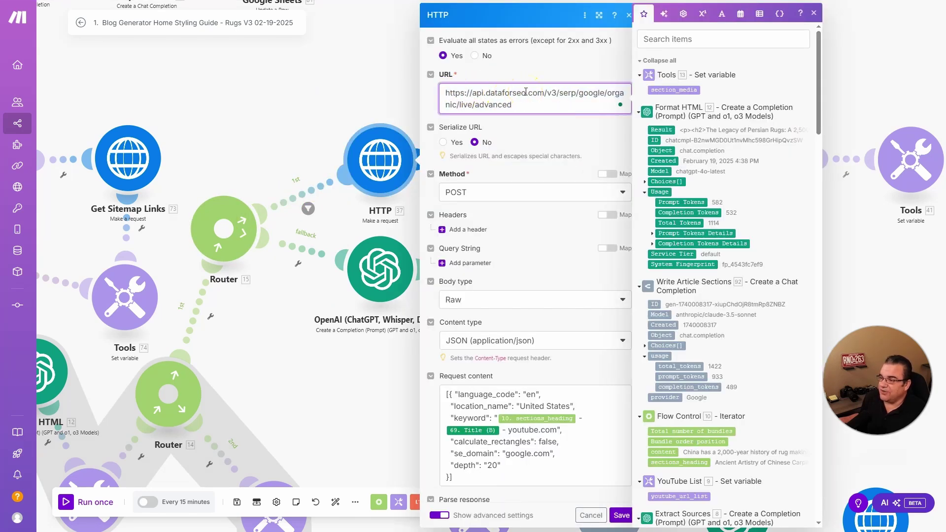
{"action": "scroll", "coordinate": [500, 177], "scroll_direction": "down", "scroll_amount": 2}
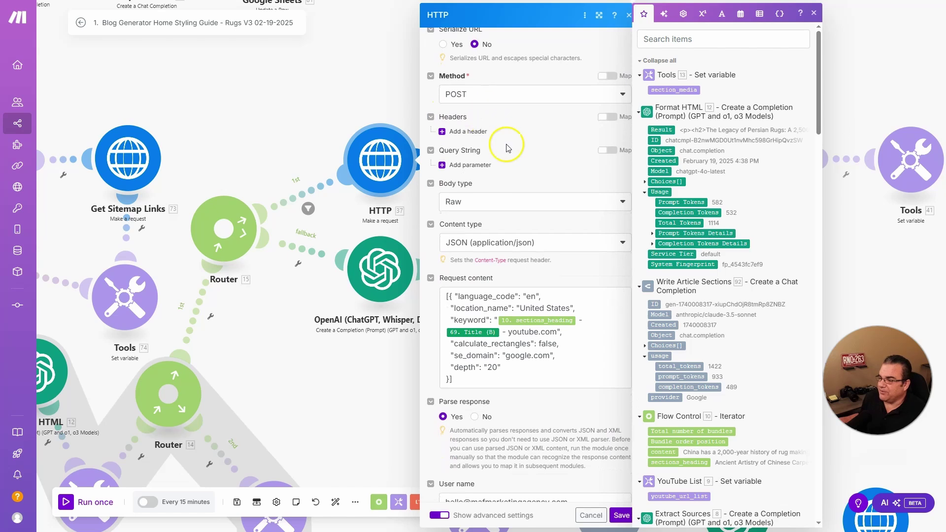
{"action": "left_click", "coordinate": [472, 229]}
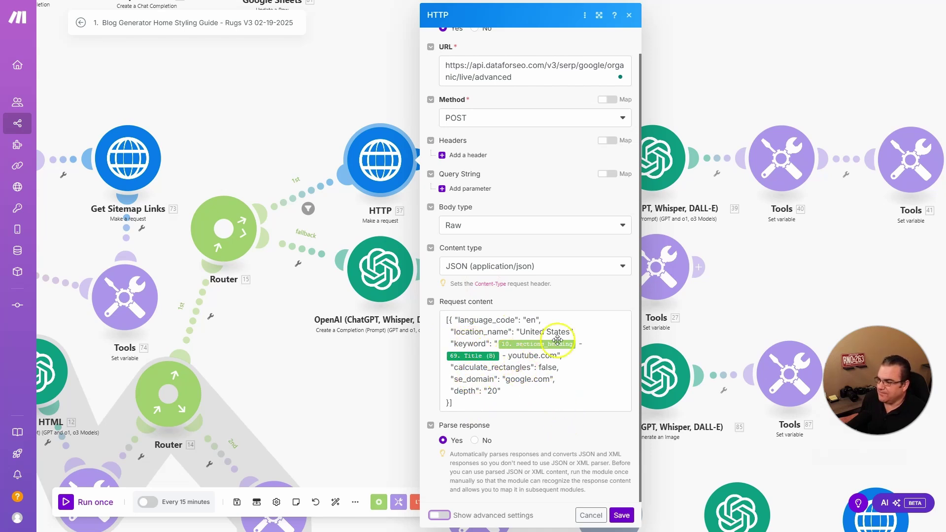
Step: Trace the request keyword's sections_heading variable to its Iterator source, and compare it with the row 16 outline headings in the styling guide spreadsheet
{"action": "left_click", "coordinate": [577, 346]}
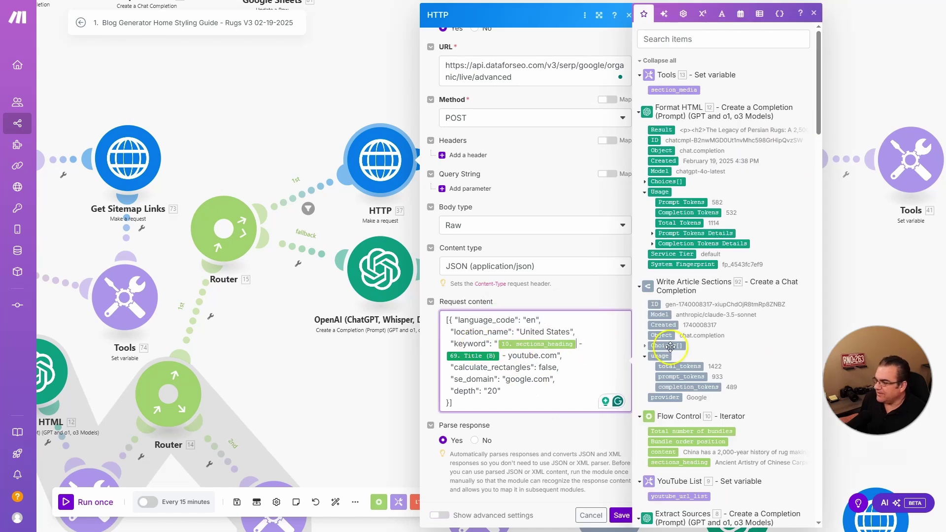
{"action": "scroll", "coordinate": [702, 373], "scroll_direction": "down", "scroll_amount": 2}
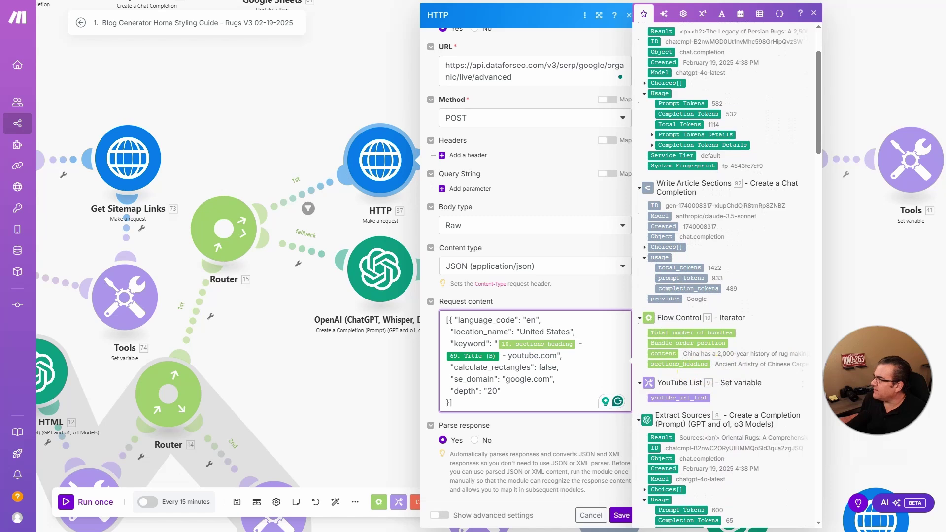
{"action": "left_click_drag", "start_coordinate": [945, 23], "coordinate": [643, 1]}
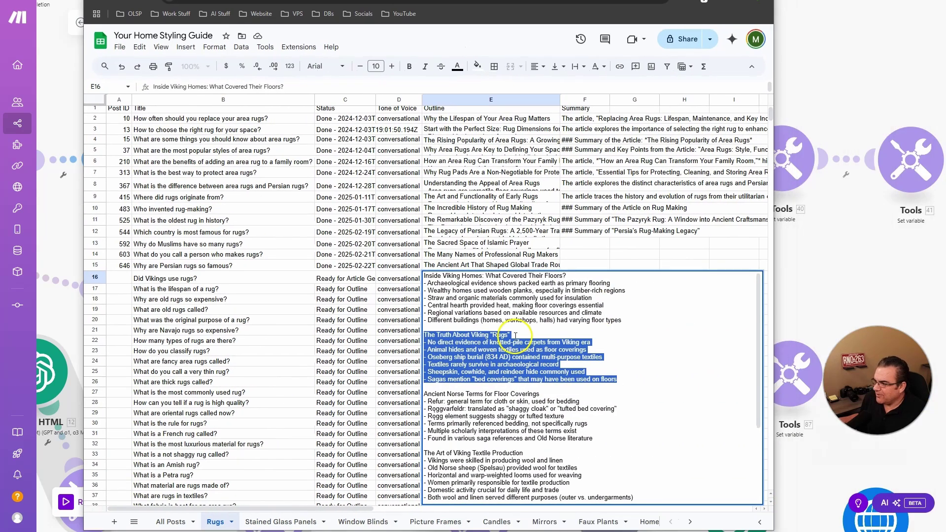
{"action": "left_click", "coordinate": [508, 290]}
{"action": "left_click", "coordinate": [422, 278]}
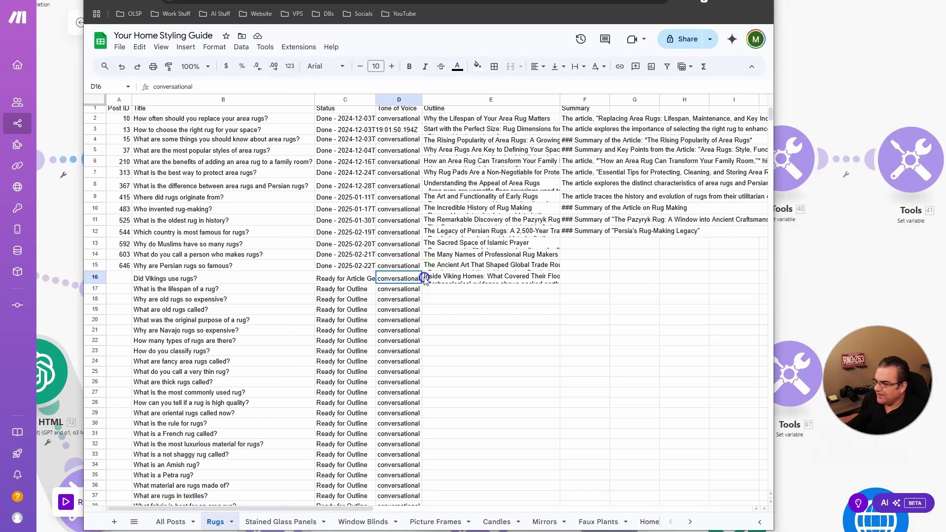
{"action": "double_click", "coordinate": [426, 279]}
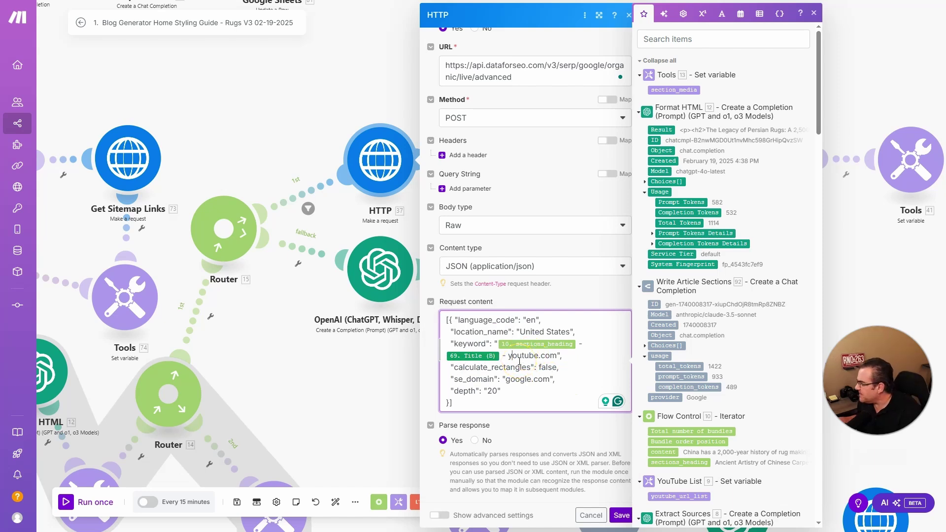
{"action": "left_click", "coordinate": [941, 308]}
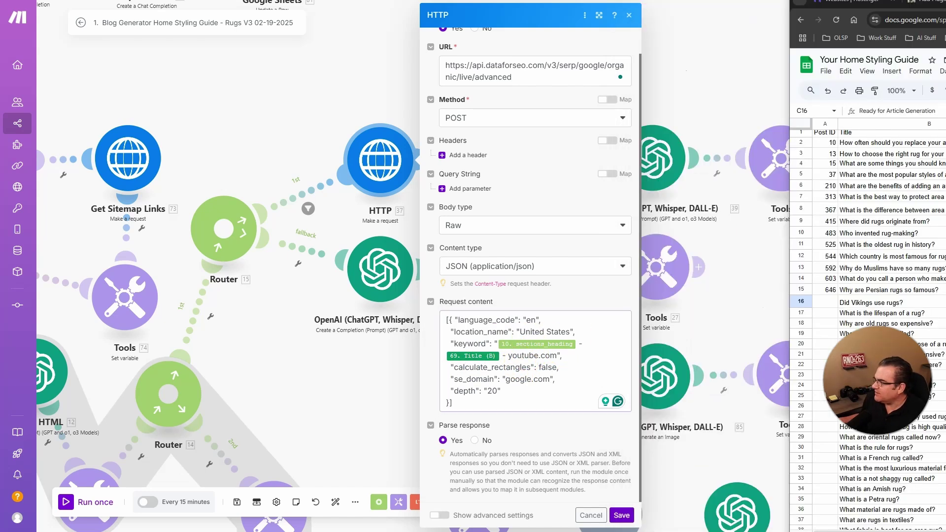
Step: Review the youtube.com keyword text, search depth and parse response setting of the HTTP 37 request
{"action": "left_click", "coordinate": [541, 358]}
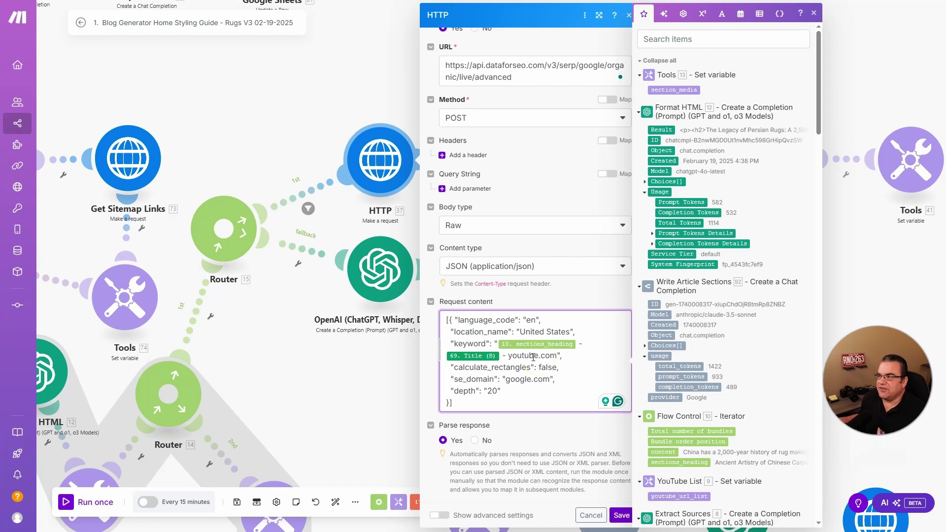
{"action": "left_click", "coordinate": [524, 362]}
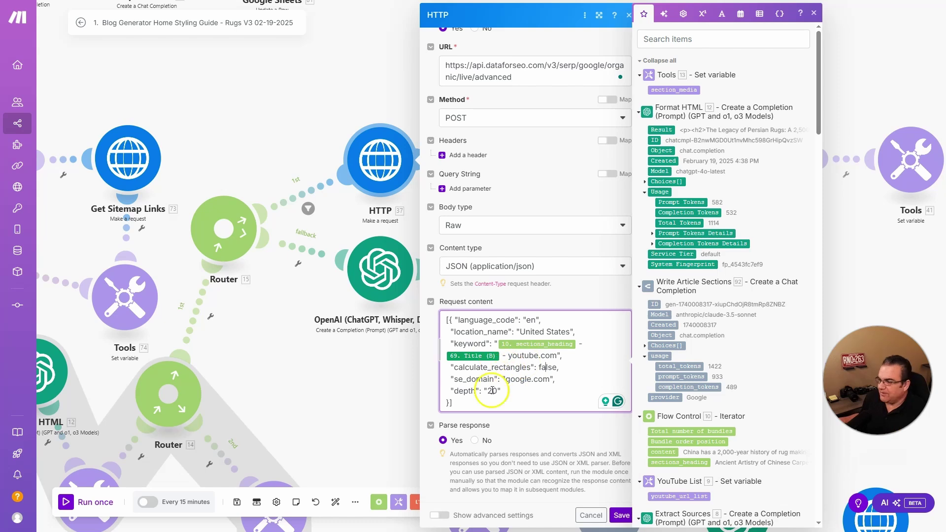
{"action": "left_click", "coordinate": [455, 438]}
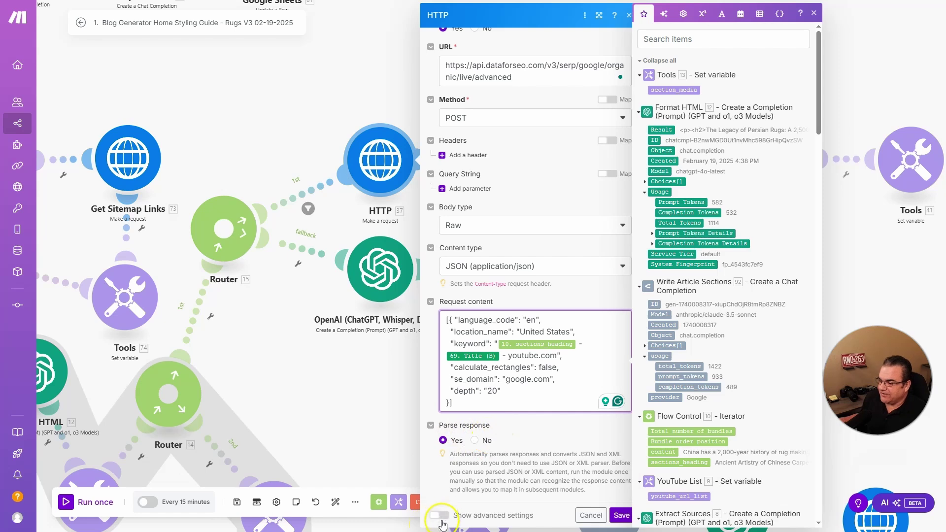
Step: Show the HTTP 37 module's advanced settings, check the user name and password fields, and save the module
{"action": "left_click", "coordinate": [441, 515]}
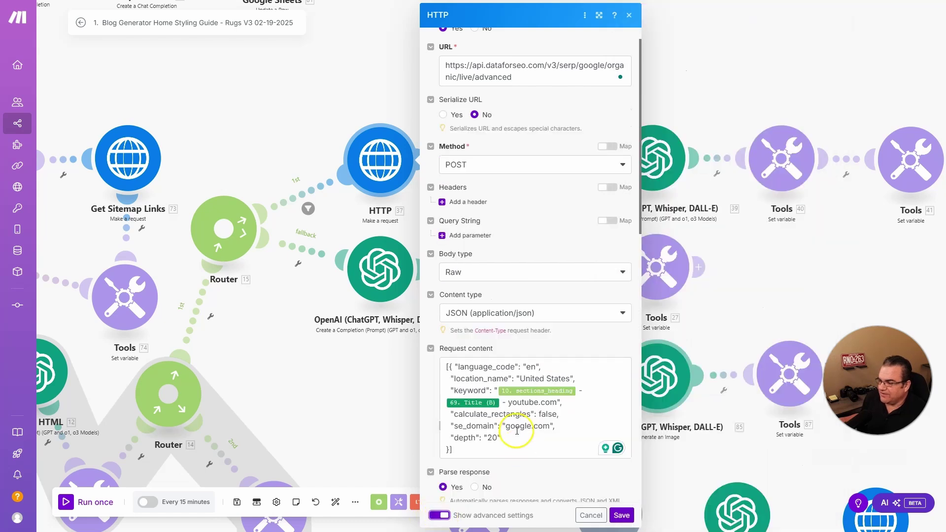
{"action": "scroll", "coordinate": [517, 432], "scroll_direction": "down", "scroll_amount": 5}
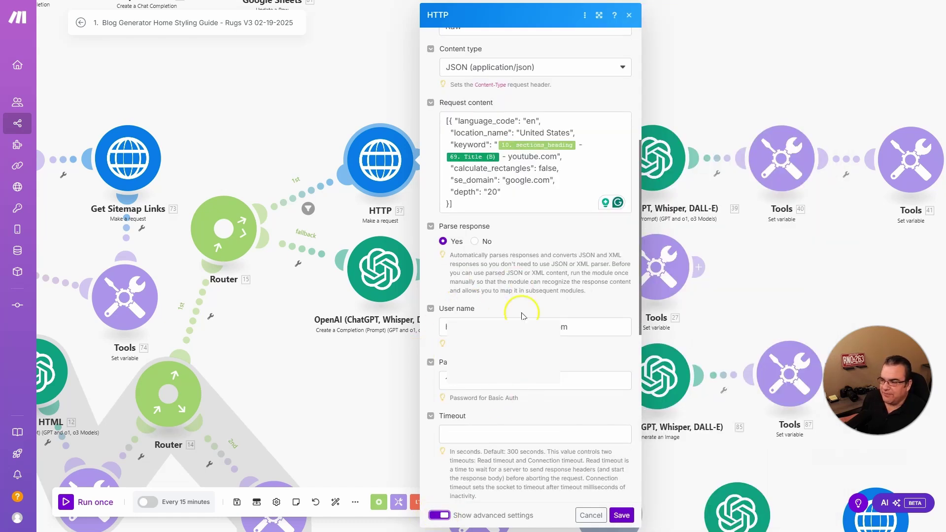
{"action": "scroll", "coordinate": [489, 319], "scroll_direction": "up", "scroll_amount": 5}
{"action": "left_click", "coordinate": [621, 515]}
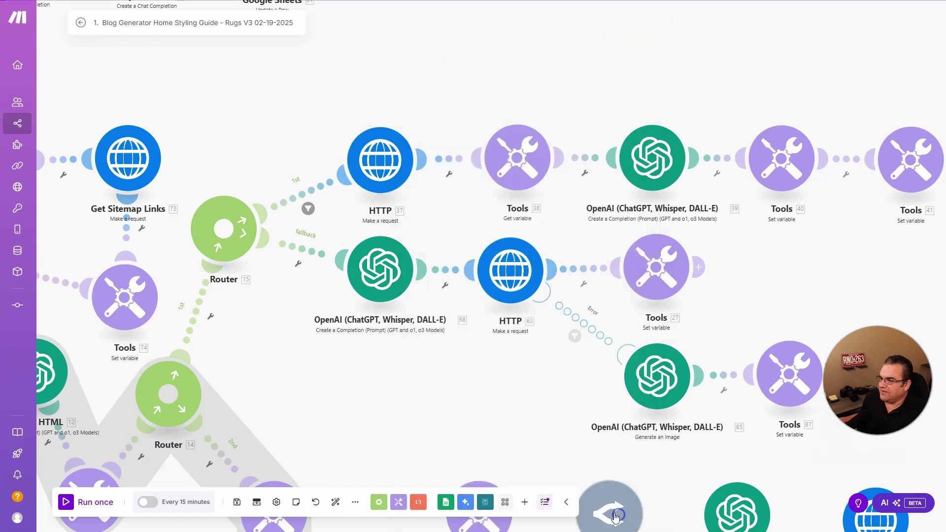
Step: Check the variable retrieved by Tools 38 without changing it, and review the developer and user messages in the OpenAI 39 module
{"action": "left_click", "coordinate": [397, 206]}
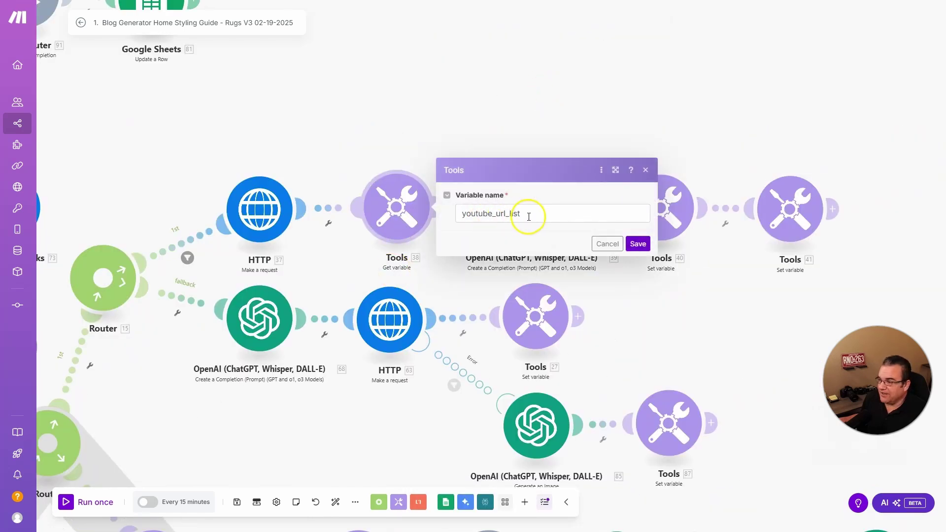
{"action": "left_click", "coordinate": [606, 244]}
{"action": "left_click", "coordinate": [414, 236]}
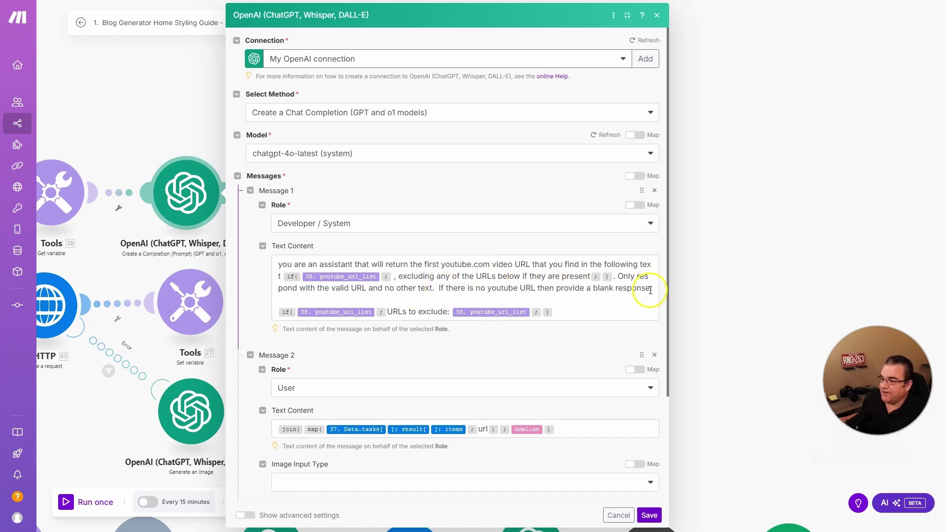
{"action": "left_click_drag", "start_coordinate": [547, 293], "coordinate": [628, 295]}
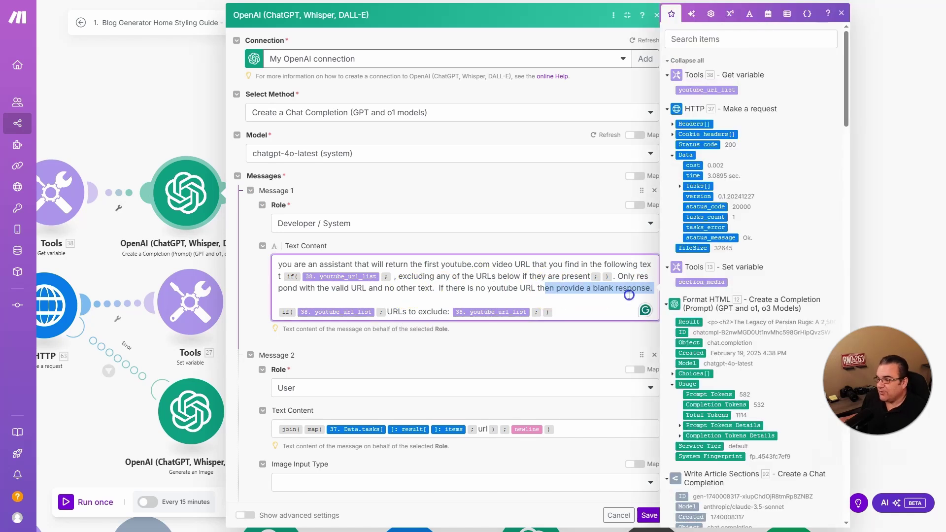
{"action": "left_click", "coordinate": [506, 353]}
{"action": "scroll", "coordinate": [290, 311], "scroll_direction": "down", "scroll_amount": 3}
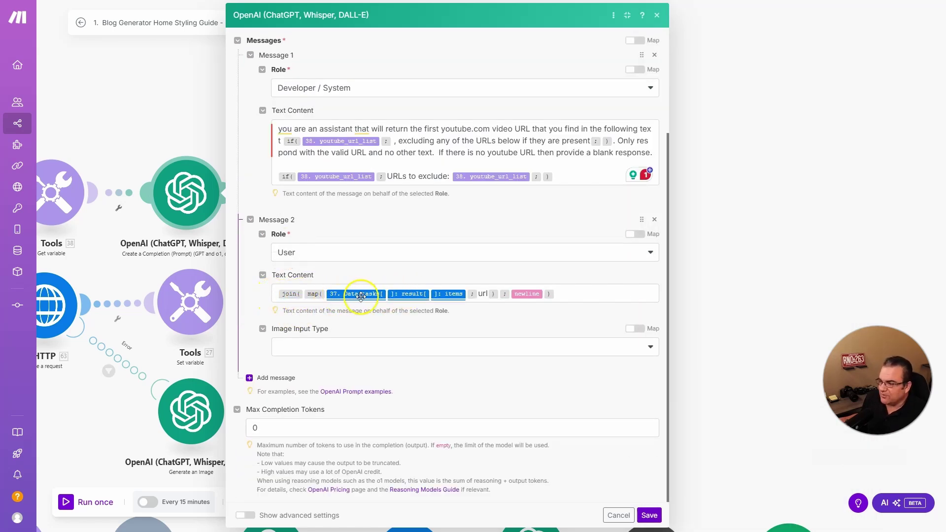
Step: Examine the mapping in OpenAI 39's user message, and expand the HTTP 37 output through tasks, result and items to locate url
{"action": "left_click", "coordinate": [465, 294]}
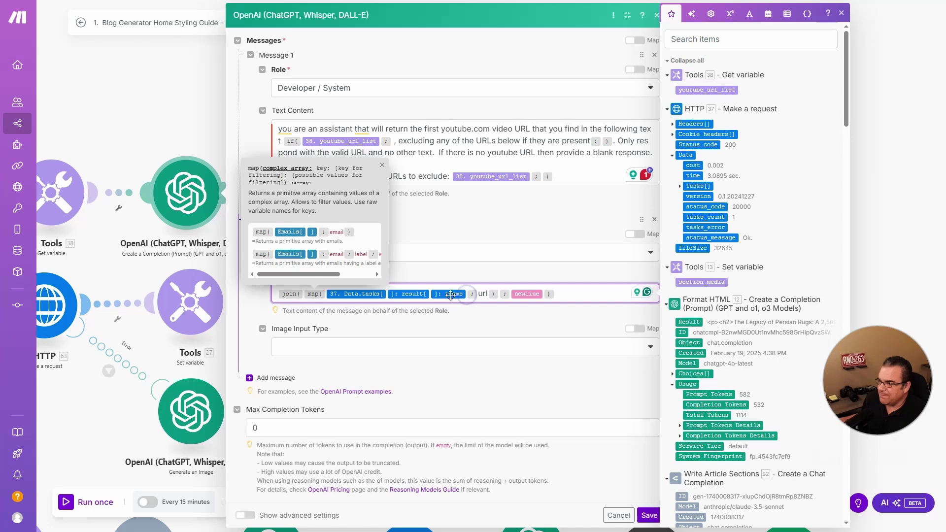
{"action": "left_click", "coordinate": [354, 296]}
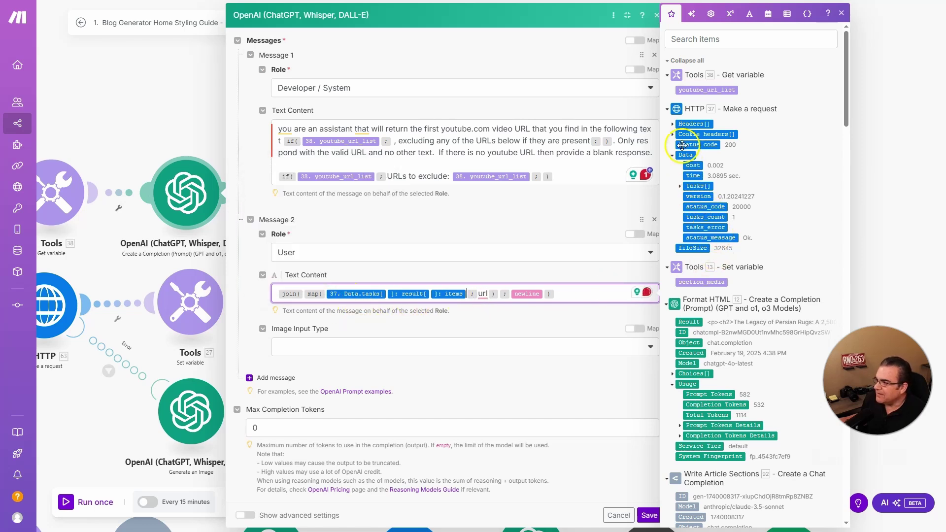
{"action": "left_click", "coordinate": [680, 186]}
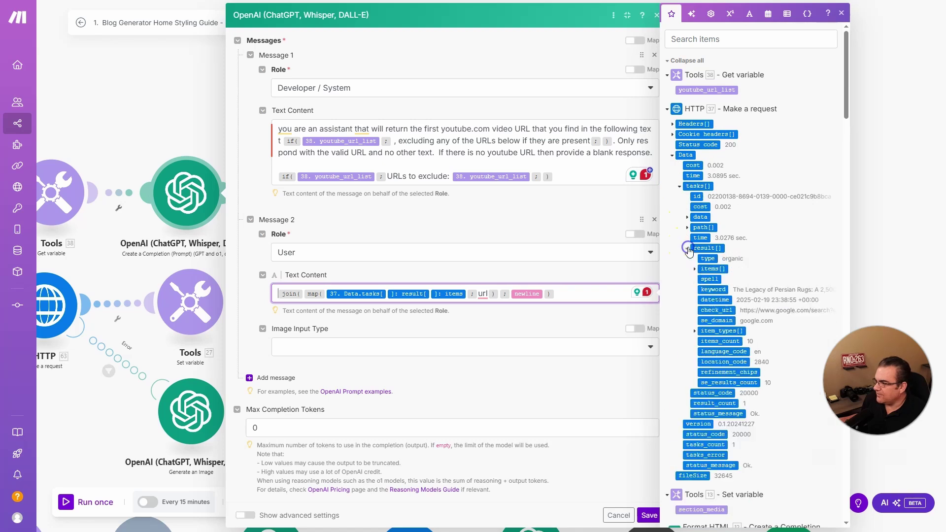
{"action": "left_click", "coordinate": [687, 247]}
{"action": "left_click", "coordinate": [694, 268]}
{"action": "scroll", "coordinate": [739, 295], "scroll_direction": "down", "scroll_amount": 4}
{"action": "left_click", "coordinate": [516, 307]}
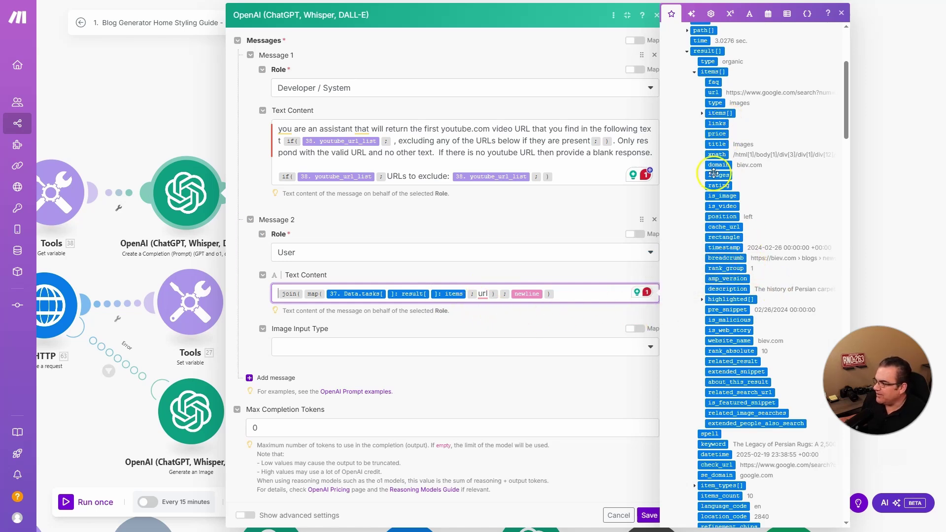
{"action": "mouse_move", "coordinate": [733, 82]}
{"action": "left_mouse_down"}
{"action": "mouse_move", "coordinate": [747, 112]}
{"action": "mouse_move", "coordinate": [798, 70]}
{"action": "left_mouse_up"}
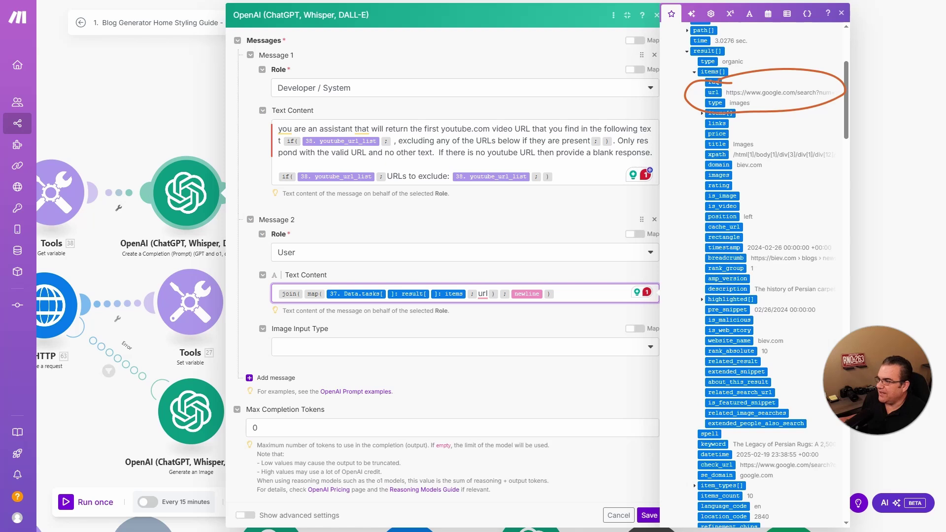
Step: Review the section_media variable set in Tools 40 and the youtube_url_list variable set in Tools 41
{"action": "left_click", "coordinate": [656, 223]}
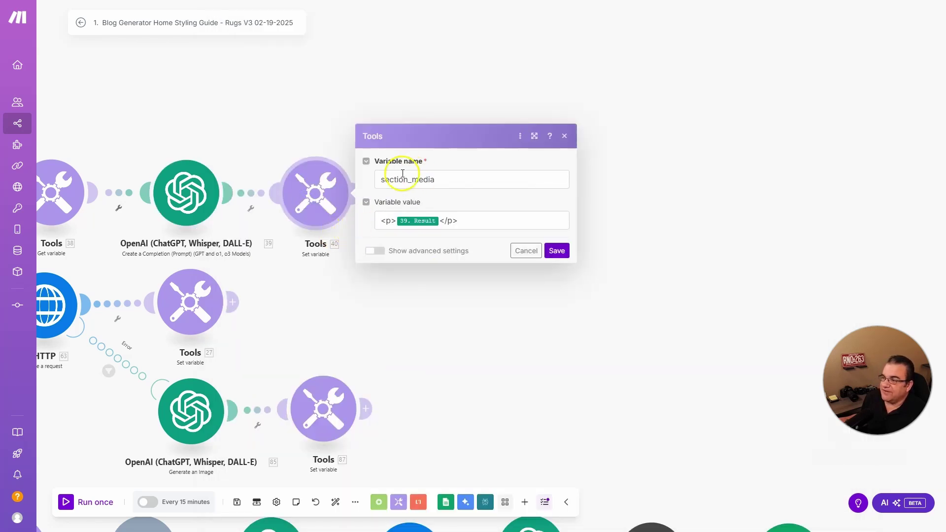
{"action": "left_click", "coordinate": [443, 220]}
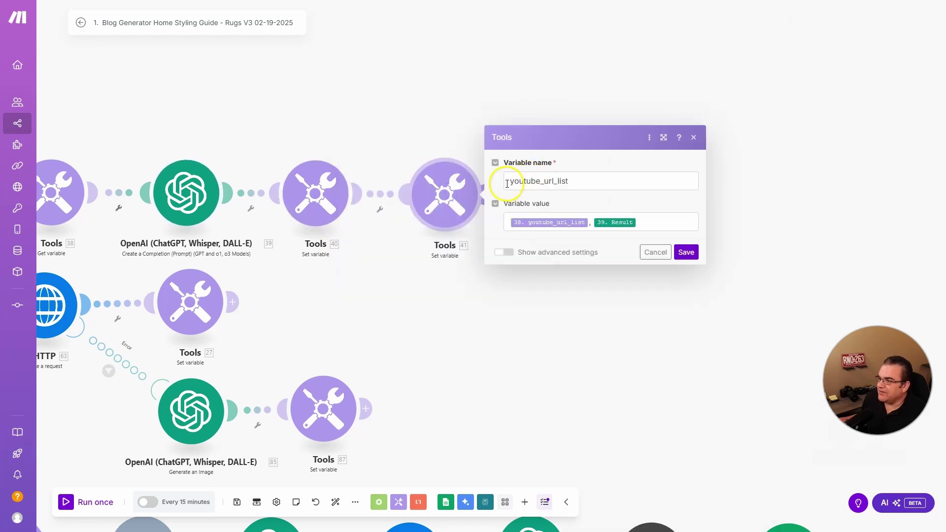
{"action": "left_click_drag", "start_coordinate": [507, 181], "coordinate": [574, 180]}
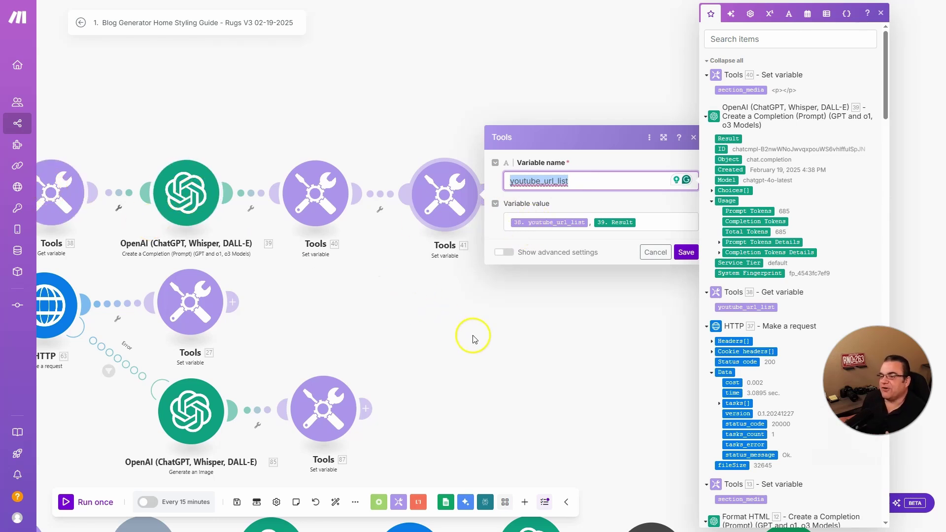
Step: Close the Tools 41 settings and look over the modules on Router 15's fallback route
{"action": "left_click", "coordinate": [528, 360]}
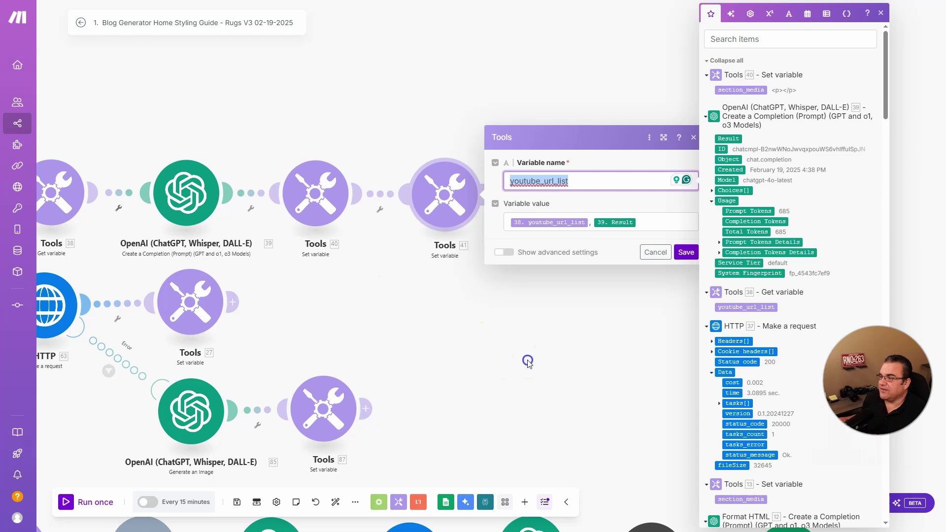
{"action": "left_click_drag", "start_coordinate": [506, 323], "coordinate": [587, 307]}
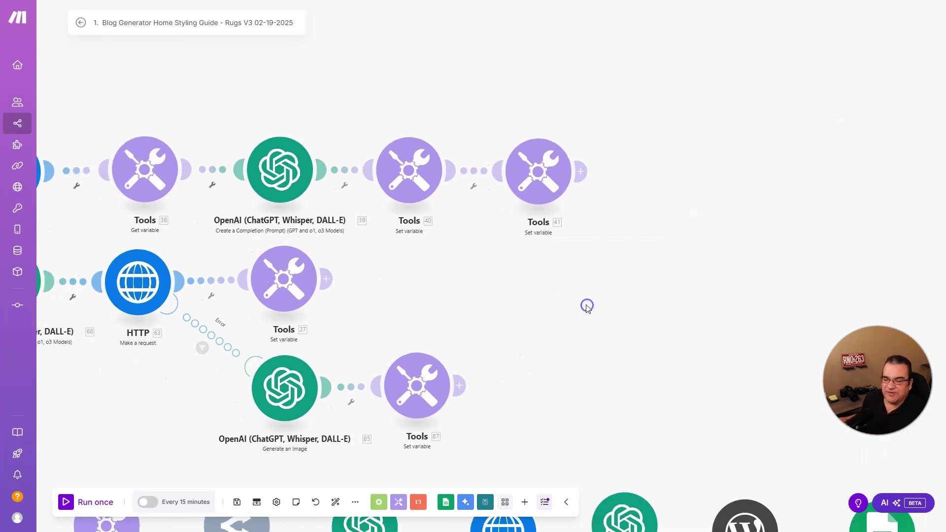
{"action": "left_click_drag", "start_coordinate": [502, 295], "coordinate": [724, 272]}
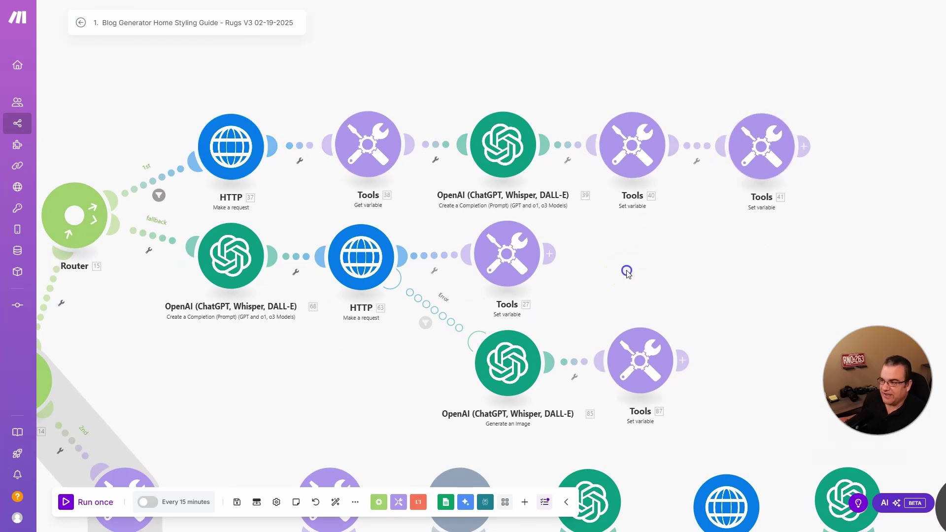
{"action": "left_click_drag", "start_coordinate": [627, 273], "coordinate": [653, 271]}
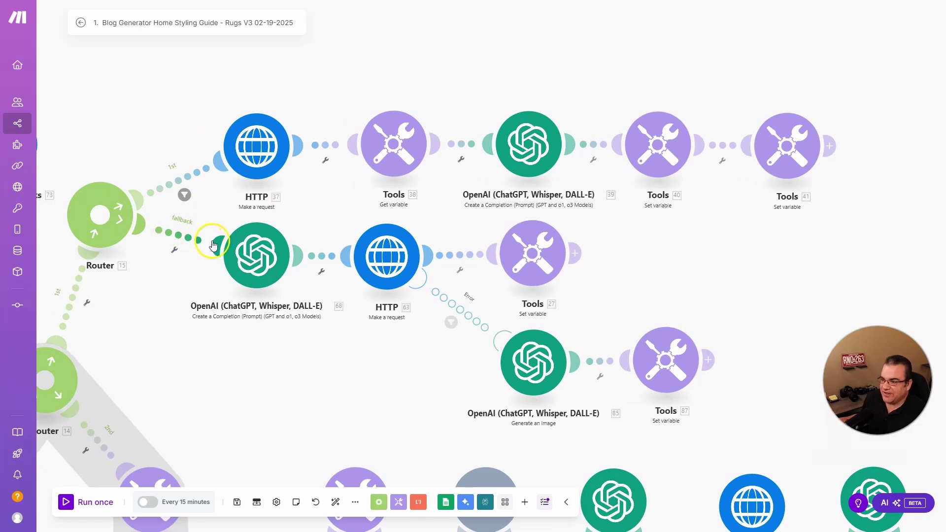
Step: Enlarge the settings of OpenAI 68 on Router 15's fallback route and examine the opening line of its user message
{"action": "left_click", "coordinate": [249, 270]}
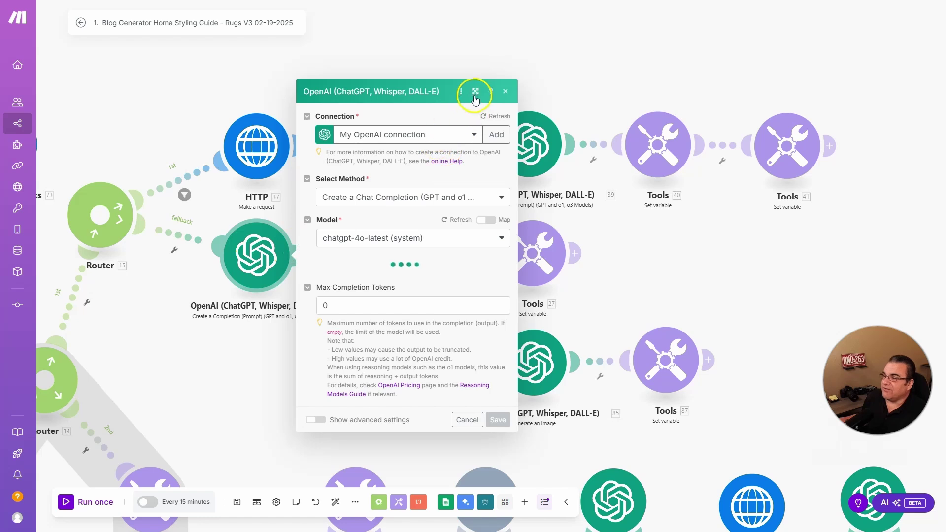
{"action": "left_click", "coordinate": [475, 93]}
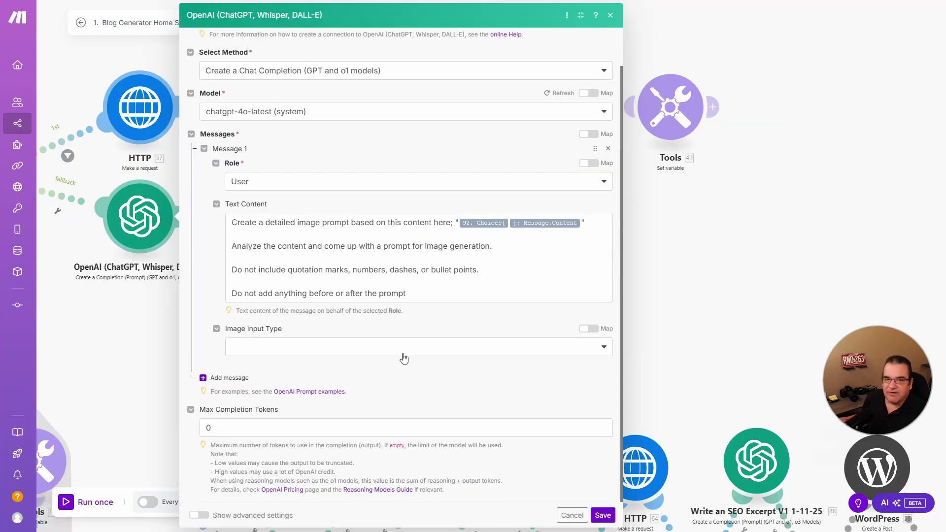
{"action": "left_click_drag", "start_coordinate": [231, 222], "coordinate": [440, 225]}
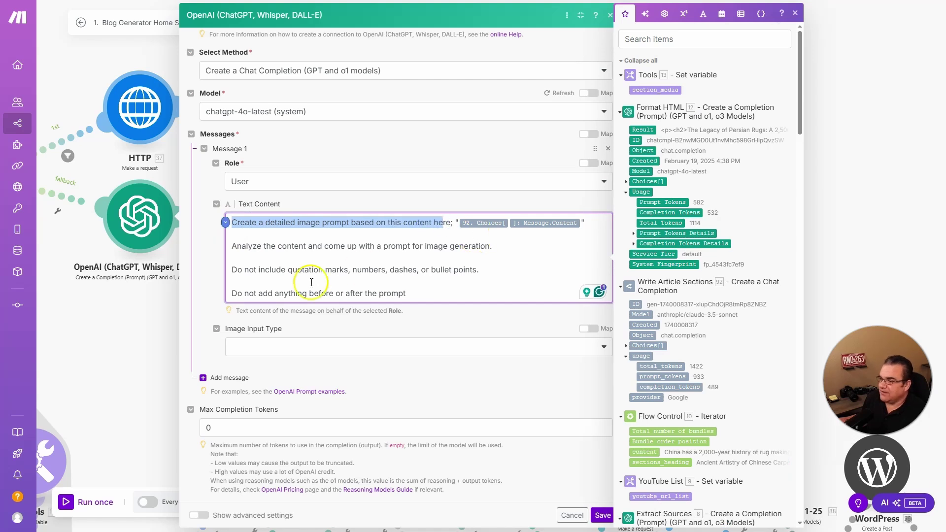
Step: Close OpenAI 68 and check the messages of the Write Article Sections module that supplies its content, without changing them
{"action": "left_click", "coordinate": [158, 337]}
{"action": "left_click_drag", "start_coordinate": [158, 338], "coordinate": [449, 249]}
{"action": "scroll", "coordinate": [450, 249], "scroll_direction": "down", "scroll_amount": 2}
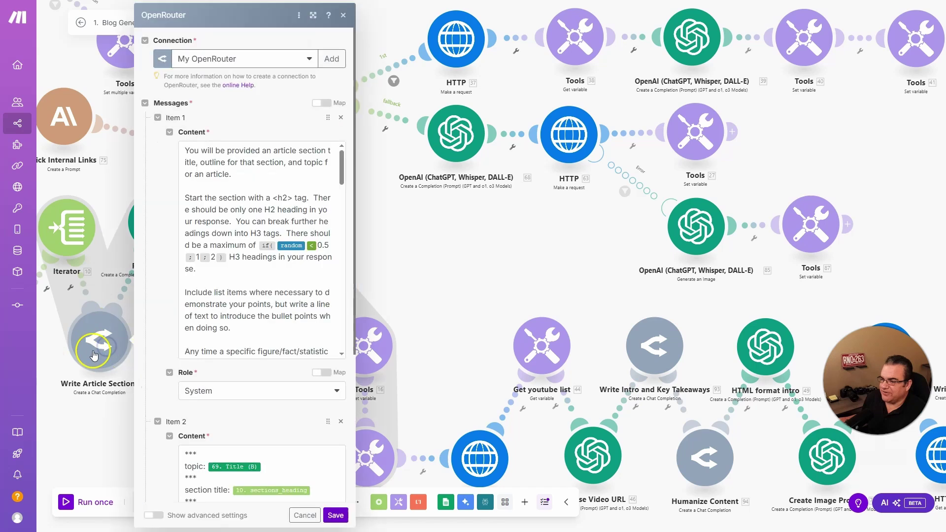
{"action": "left_click", "coordinate": [474, 229]}
Step: Reopen OpenAI 68 and expand the Choices output of Write Article Sections to locate the mapped message content
{"action": "left_click", "coordinate": [456, 141]}
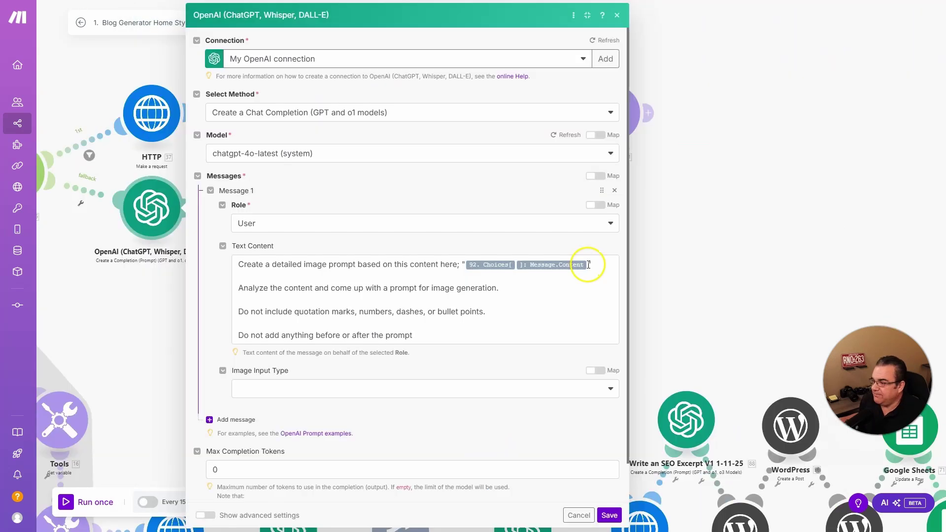
{"action": "left_click", "coordinate": [588, 263]}
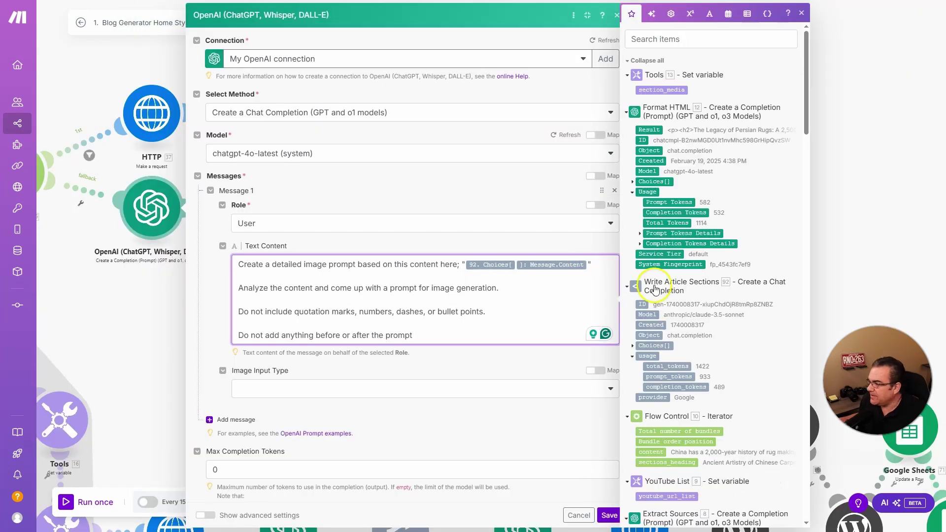
{"action": "left_click", "coordinate": [640, 345]}
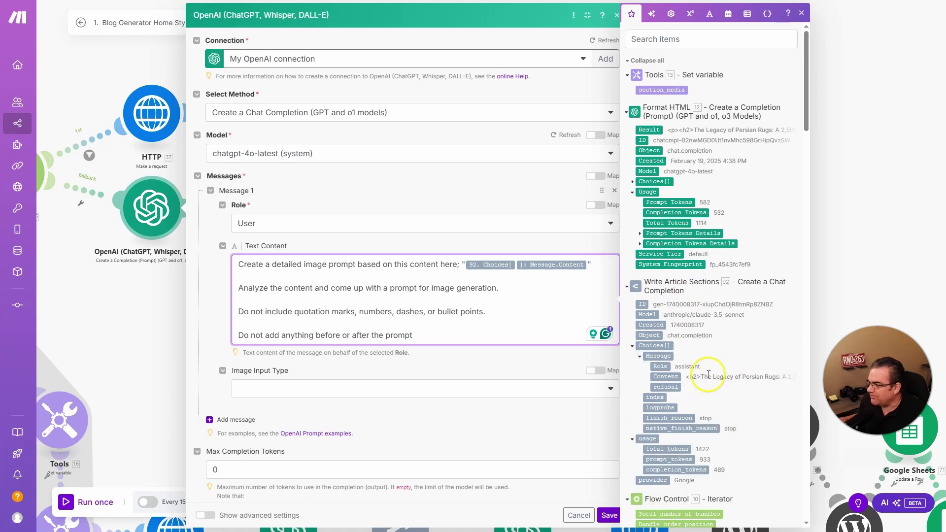
Step: Read the remaining instructions in OpenAI 68's user message on image generation, excluded characters and text around the prompt
{"action": "left_click", "coordinate": [247, 292]}
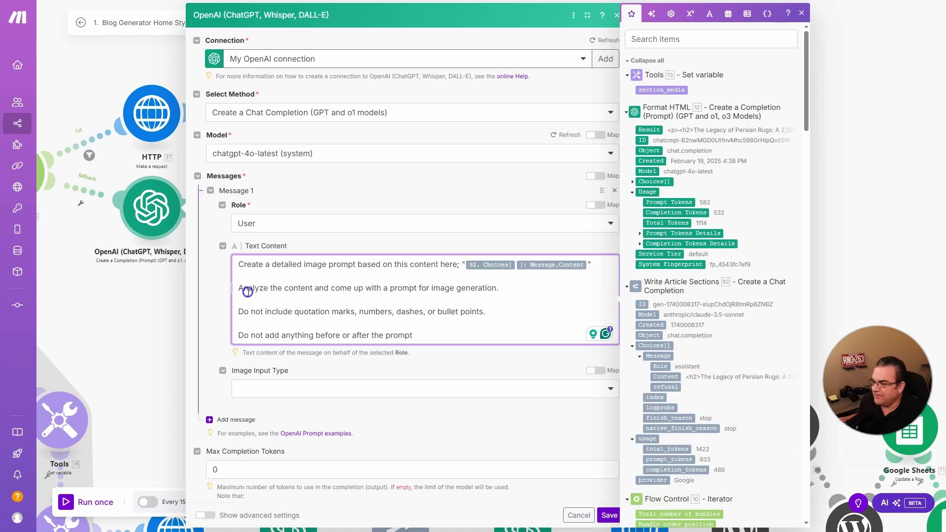
{"action": "left_click_drag", "start_coordinate": [287, 290], "coordinate": [431, 292]}
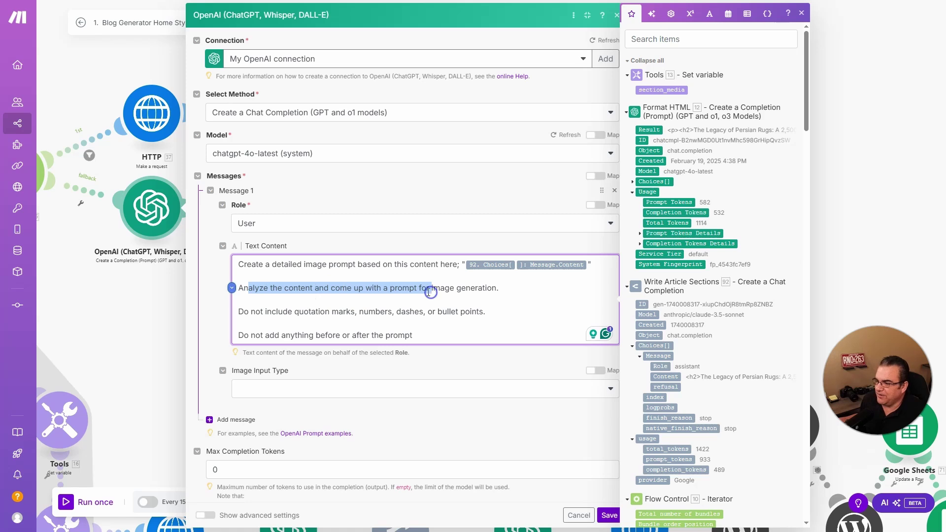
{"action": "left_click", "coordinate": [368, 312]}
{"action": "left_click_drag", "start_coordinate": [239, 310], "coordinate": [424, 317]}
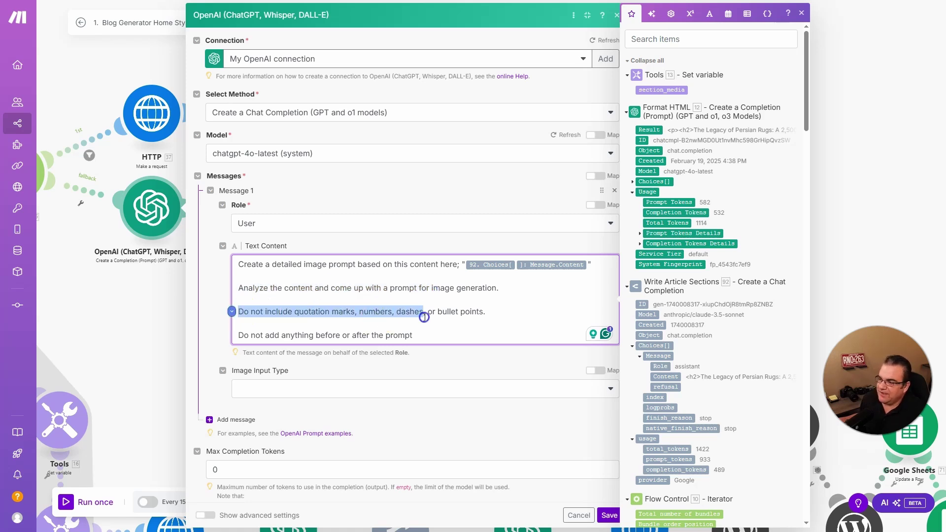
{"action": "left_click", "coordinate": [371, 331]}
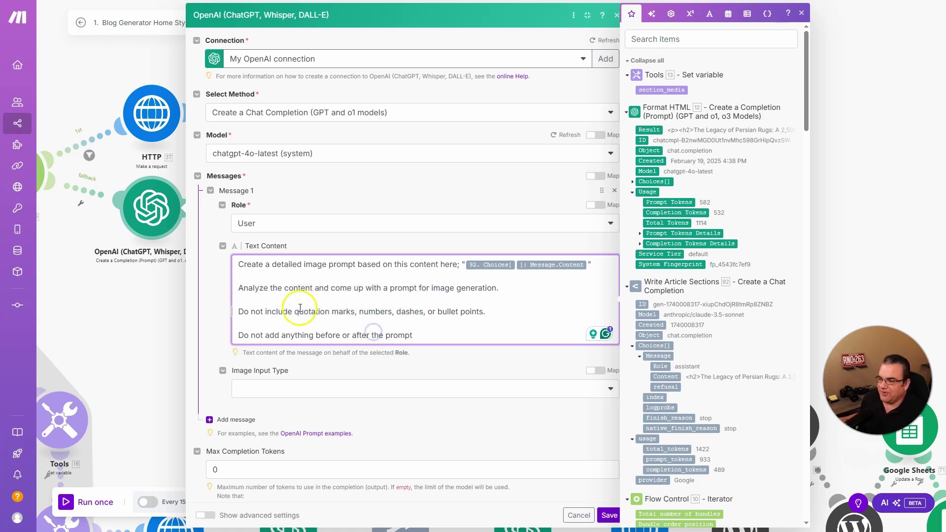
{"action": "left_click_drag", "start_coordinate": [294, 311], "coordinate": [352, 311]}
{"action": "left_click", "coordinate": [272, 312]}
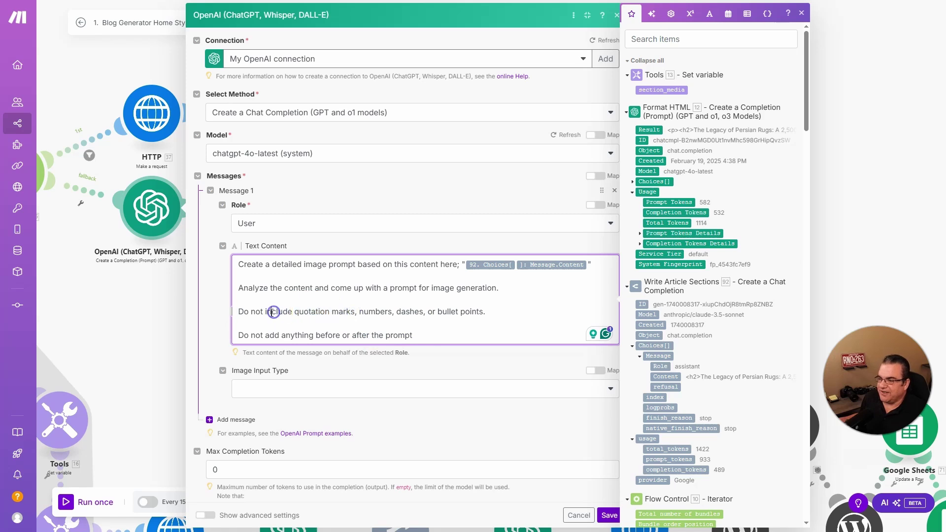
{"action": "scroll", "coordinate": [388, 313], "scroll_direction": "down", "scroll_amount": 1}
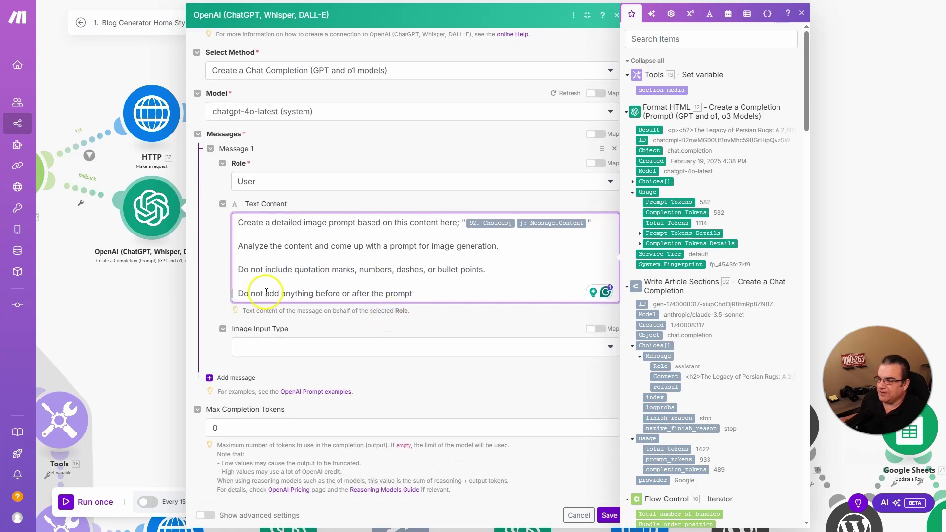
{"action": "left_click_drag", "start_coordinate": [264, 293], "coordinate": [426, 294]}
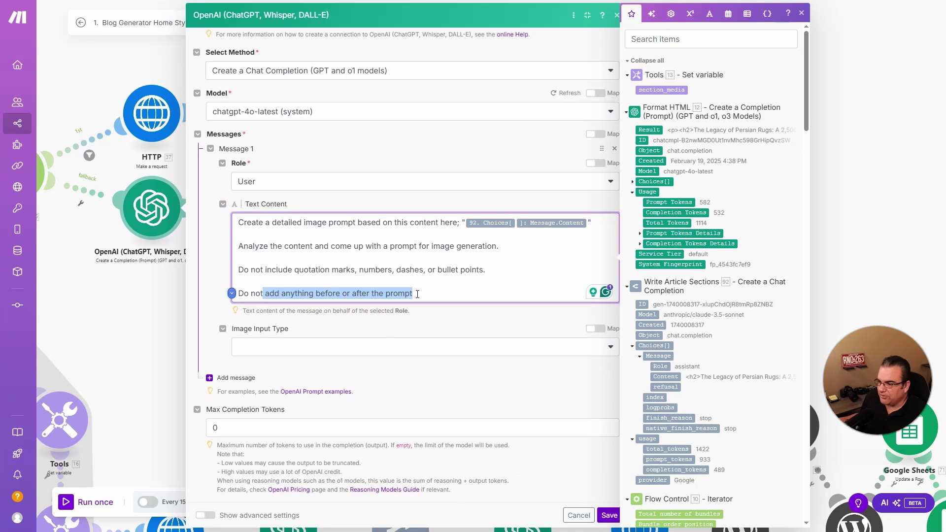
Step: Review HTTP 63's request URL, authorization header, request content mapping and Parse response setting, and close its settings
{"action": "left_click", "coordinate": [364, 248]}
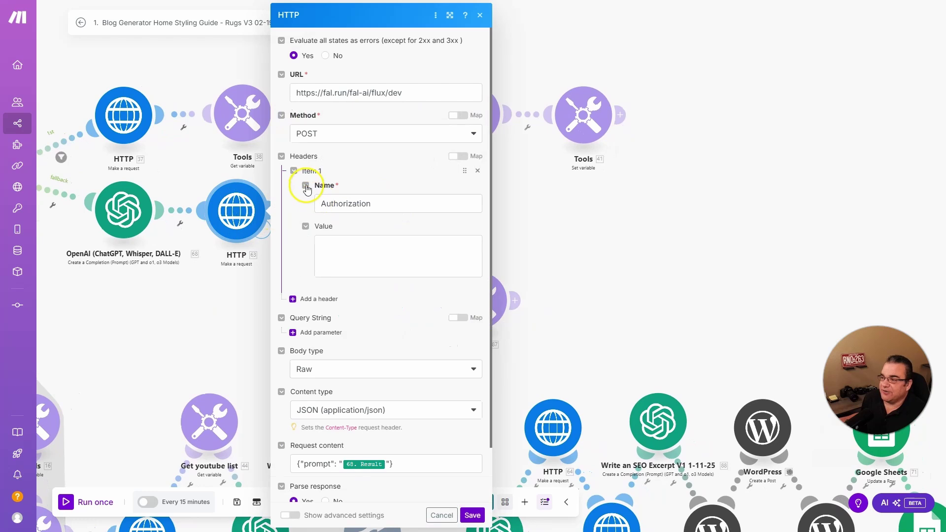
{"action": "left_click_drag", "start_coordinate": [323, 92], "coordinate": [408, 91]}
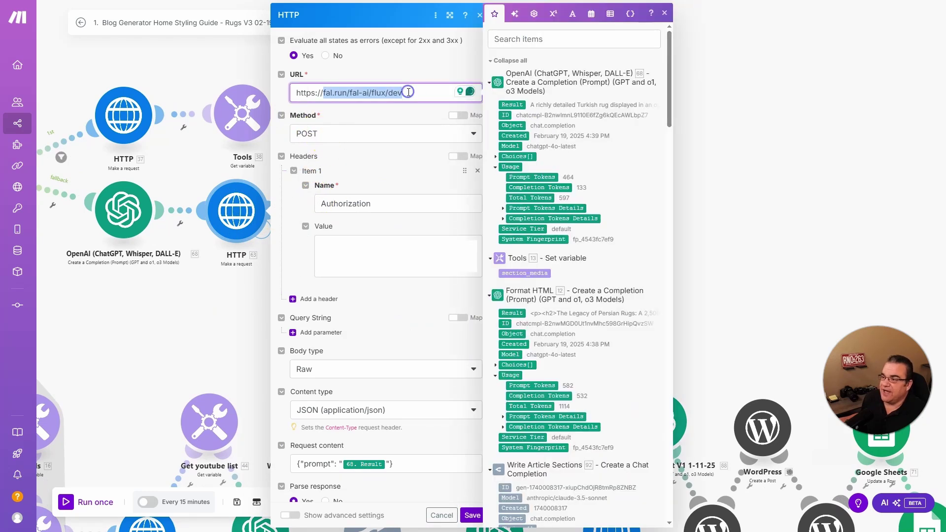
{"action": "left_click_drag", "start_coordinate": [344, 91], "coordinate": [288, 94]}
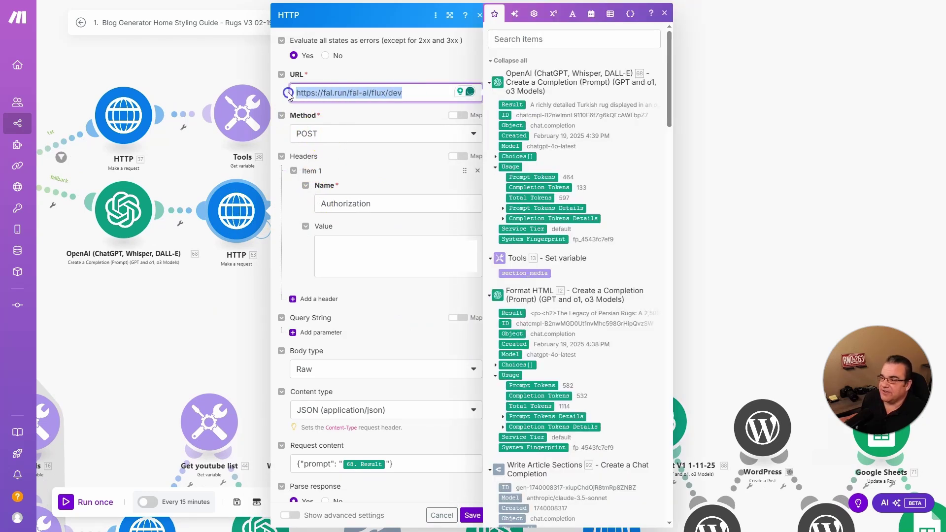
{"action": "left_click", "coordinate": [370, 95]}
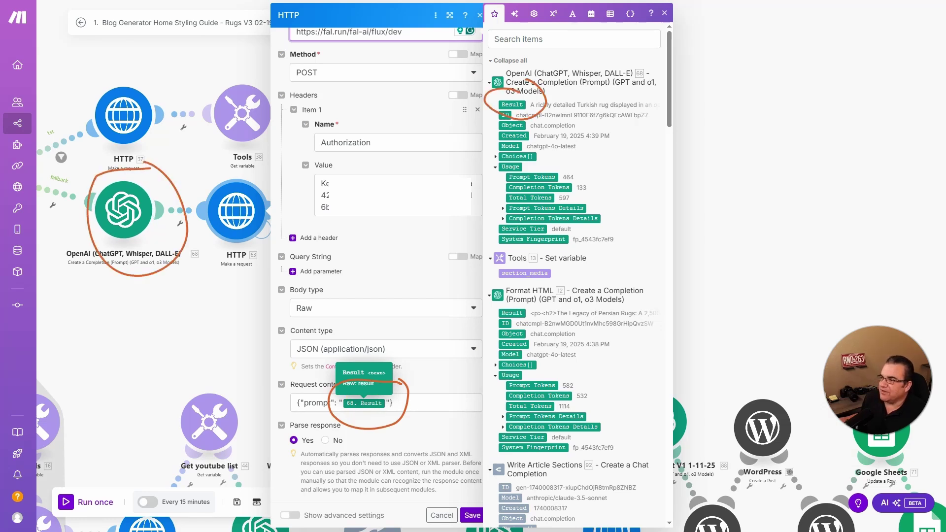
{"action": "left_click", "coordinate": [298, 440]}
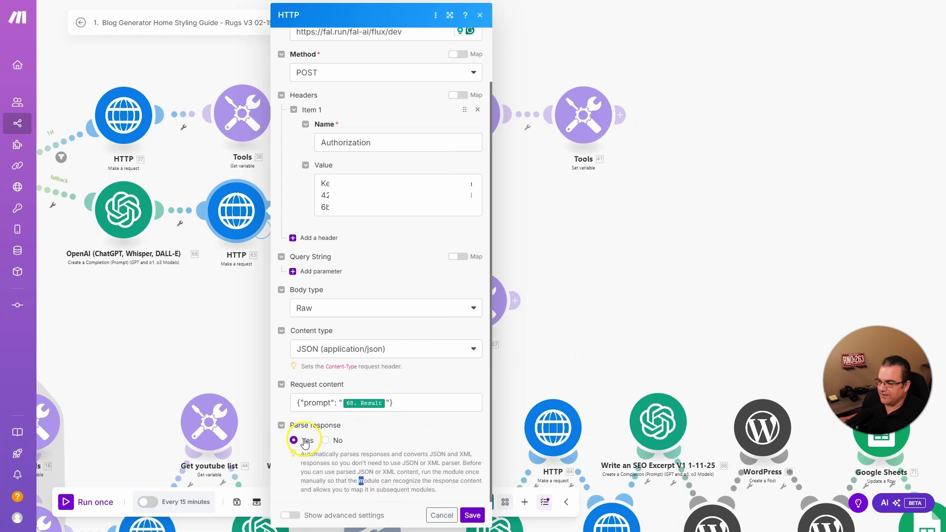
{"action": "left_click", "coordinate": [261, 438]}
Step: Review the section_media image tag in Tools 27, expand HTTP 63's images output to locate url, and save the module unchanged
{"action": "left_click", "coordinate": [353, 199]}
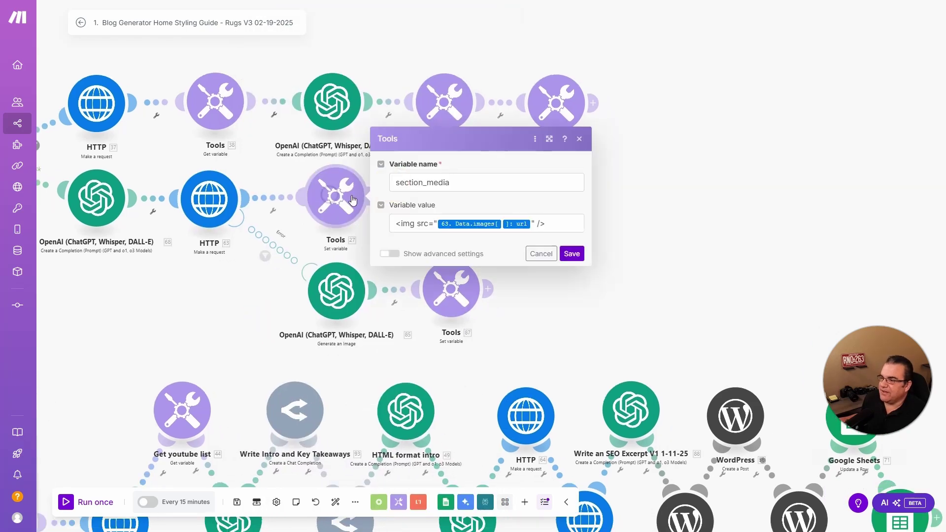
{"action": "left_click_drag", "start_coordinate": [450, 182], "coordinate": [386, 183]}
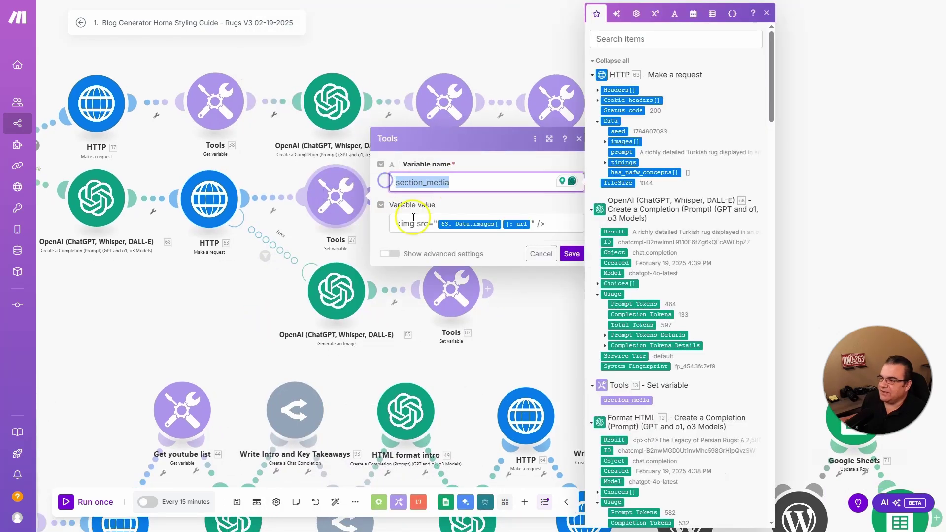
{"action": "left_click_drag", "start_coordinate": [394, 225], "coordinate": [411, 226]}
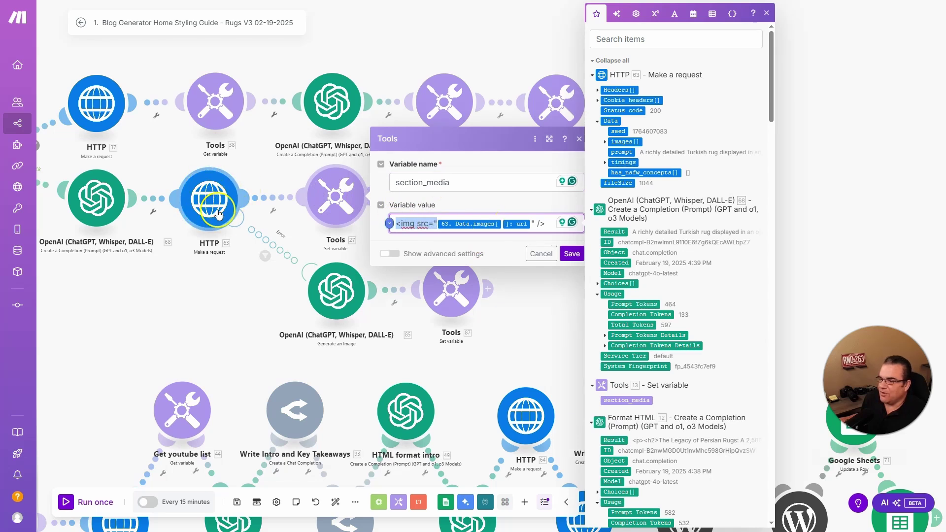
{"action": "left_click", "coordinate": [604, 142]}
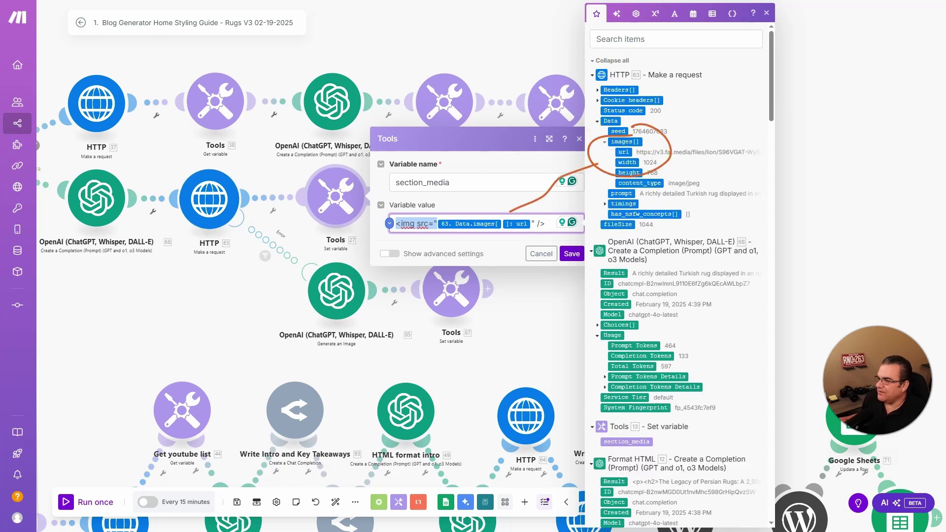
{"action": "key", "text": "Escape"}
{"action": "key", "text": "Escape"}
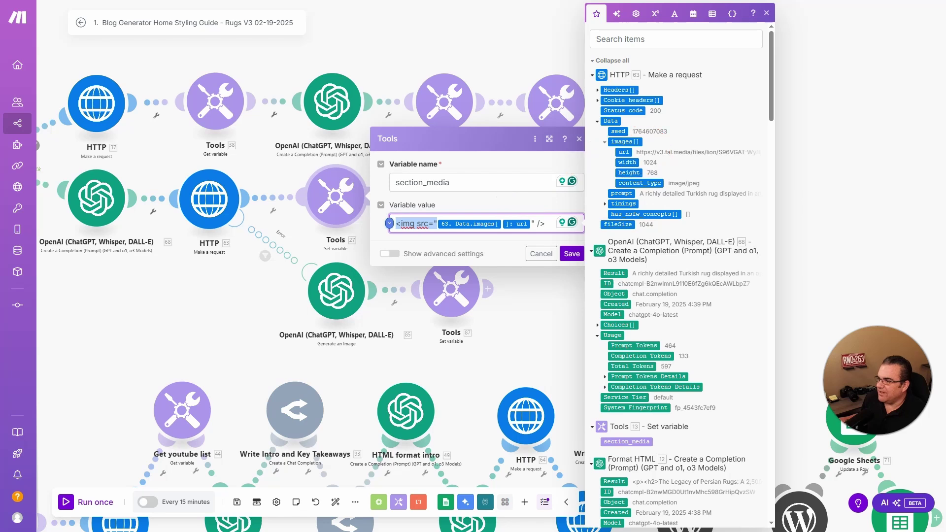
{"action": "left_click", "coordinate": [469, 198]}
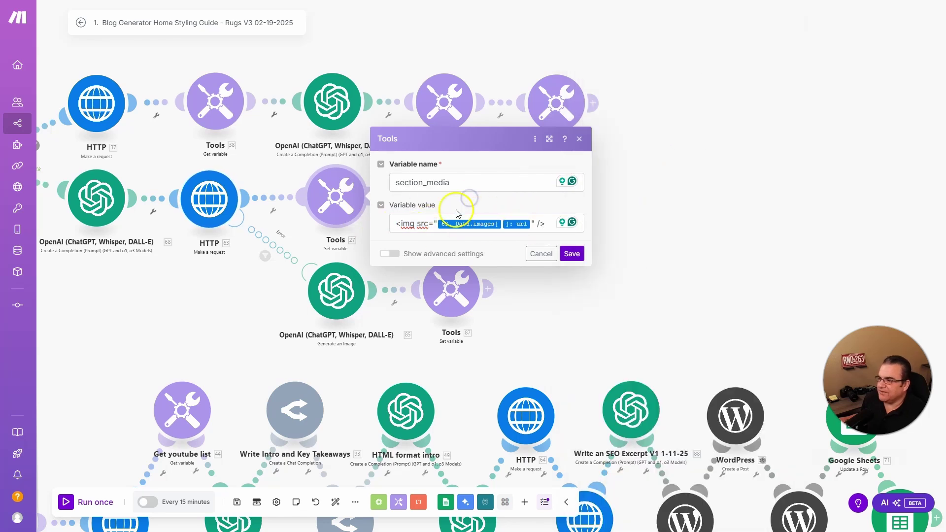
{"action": "left_click", "coordinate": [570, 254]}
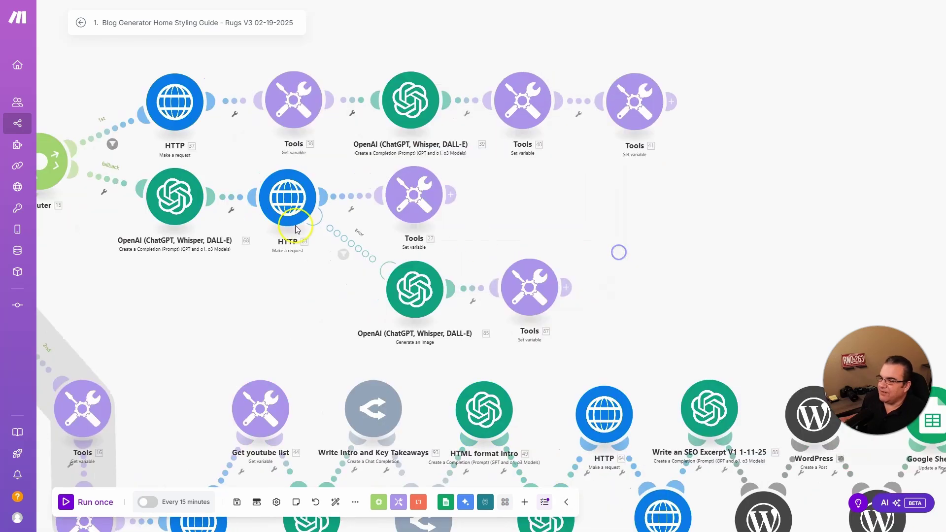
Step: Glance over HTTP 63's settings again and check the Error filter condition on its error route without changing either
{"action": "left_click", "coordinate": [287, 197]}
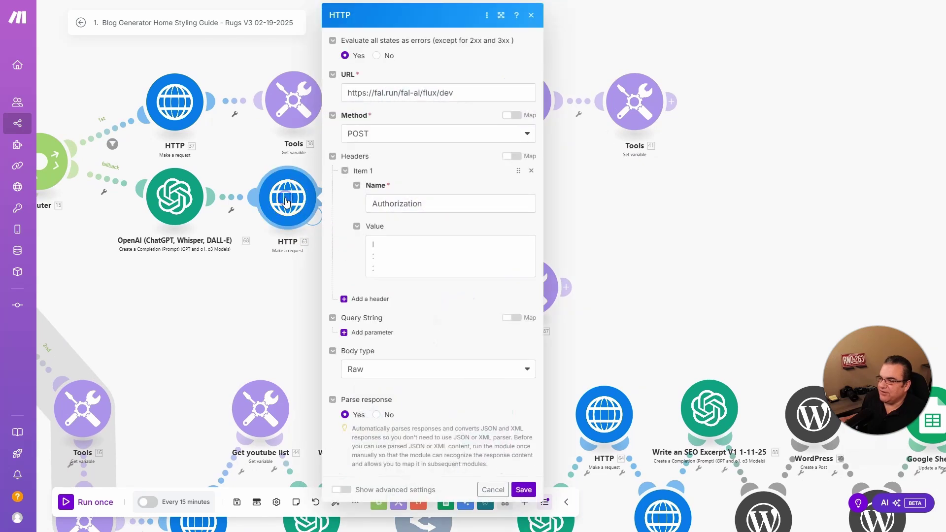
{"action": "left_click", "coordinate": [262, 308]}
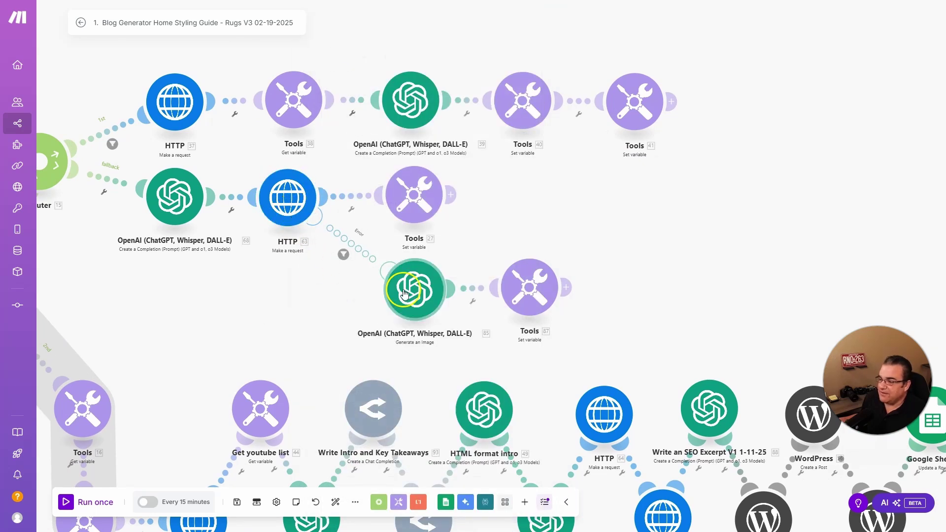
{"action": "left_click", "coordinate": [347, 237]}
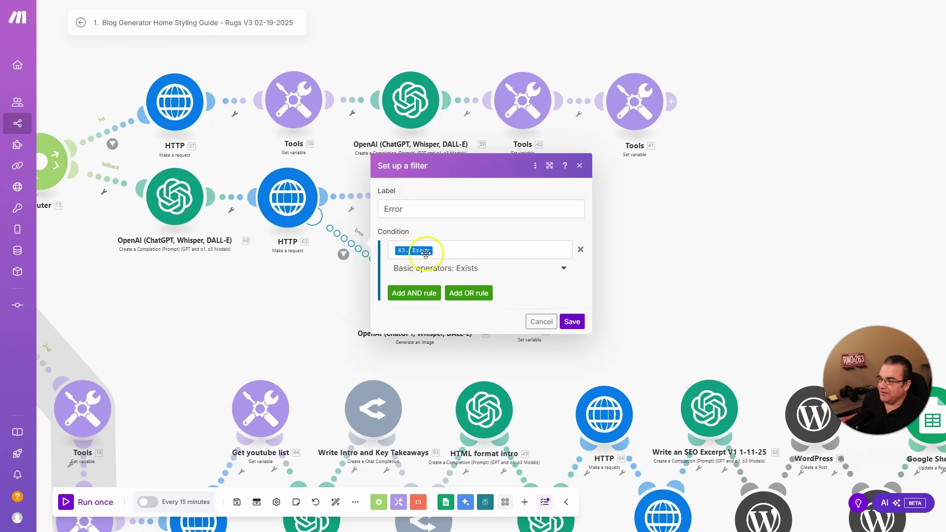
{"action": "left_click", "coordinate": [540, 321]}
Step: Review the model and prompt mapping in OpenAI 85 on the error route, and close it without changes
{"action": "left_click", "coordinate": [413, 299]}
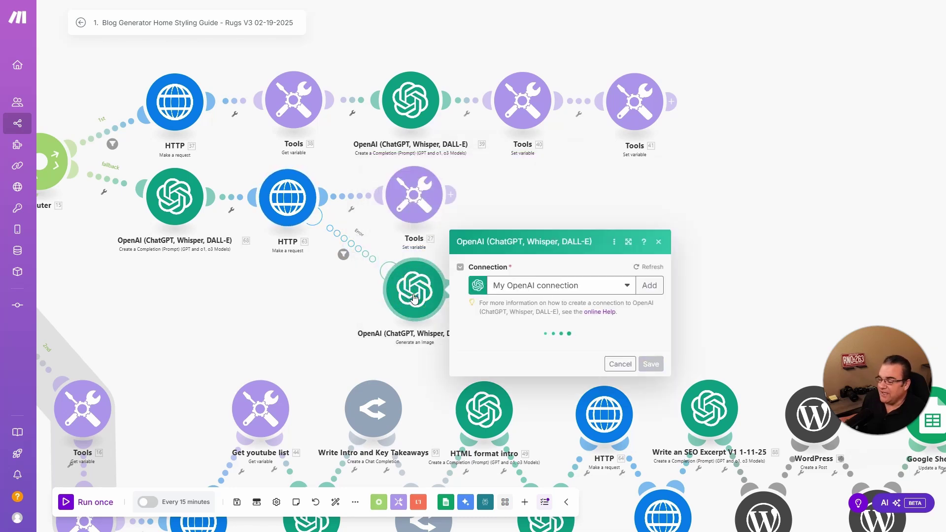
{"action": "left_click", "coordinate": [468, 320]}
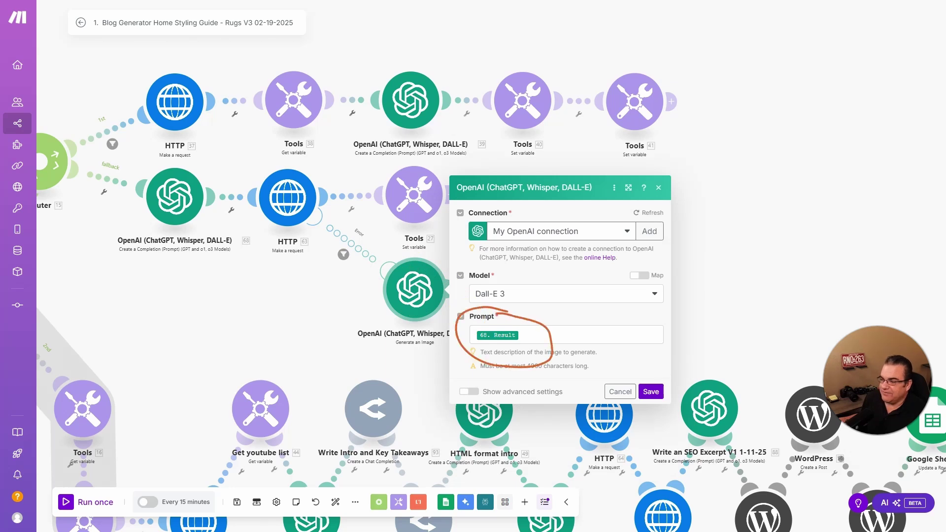
{"action": "mouse_move", "coordinate": [207, 145]}
{"action": "left_mouse_down"}
{"action": "mouse_move", "coordinate": [200, 281]}
{"action": "mouse_move", "coordinate": [211, 147]}
{"action": "left_mouse_up"}
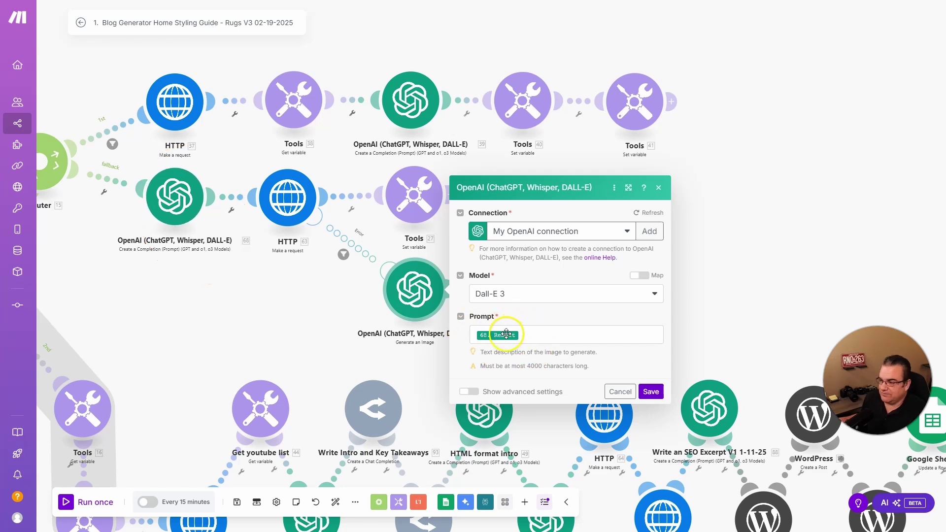
{"action": "mouse_move", "coordinate": [513, 333]}
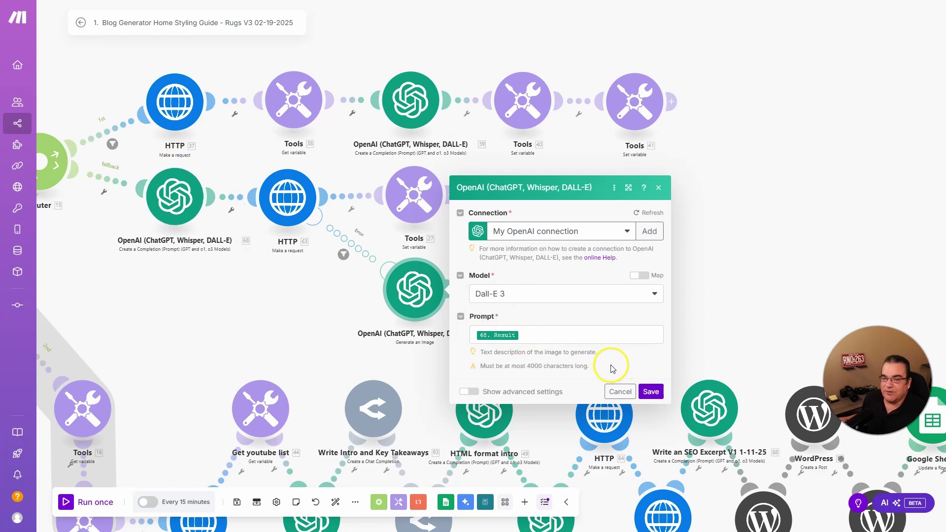
{"action": "left_click", "coordinate": [620, 391]}
Step: Review the section_media variable and its image tag in Tools 87, and expand OpenAI 85's Data[] output to locate URL
{"action": "left_click", "coordinate": [527, 286]}
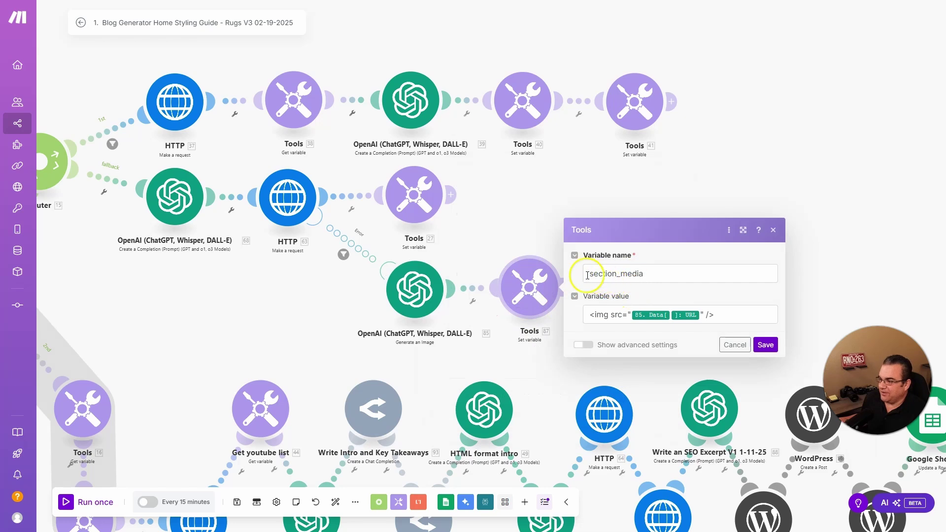
{"action": "left_click_drag", "start_coordinate": [587, 274], "coordinate": [665, 274]}
{"action": "left_click", "coordinate": [671, 314]}
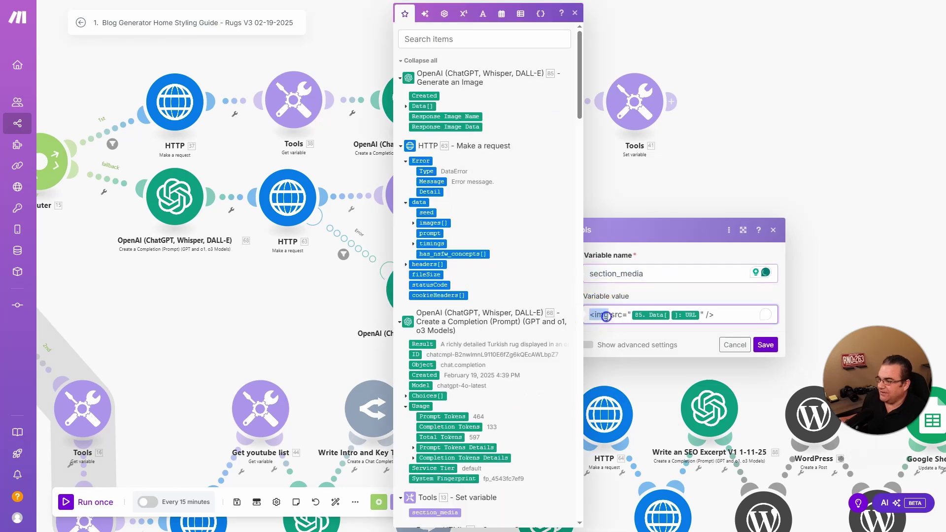
{"action": "triple_click", "coordinate": [658, 314]}
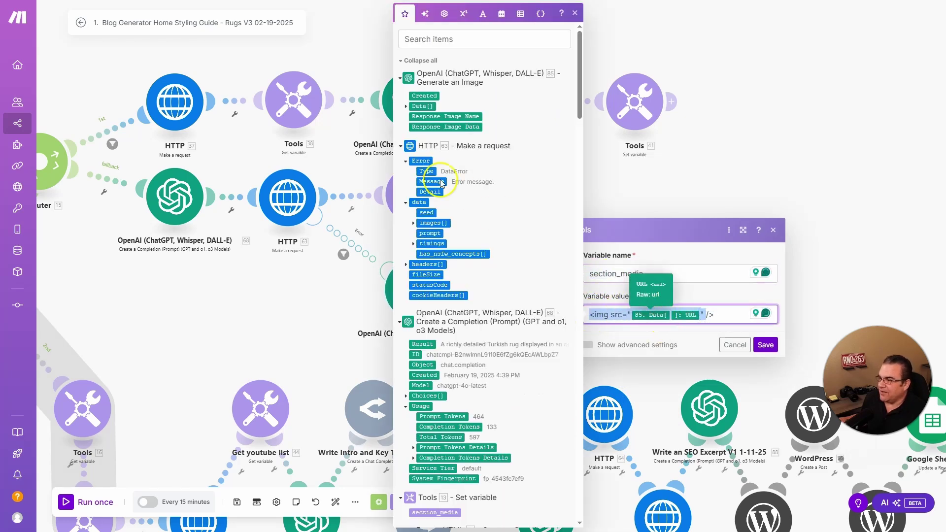
{"action": "left_click", "coordinate": [406, 106]}
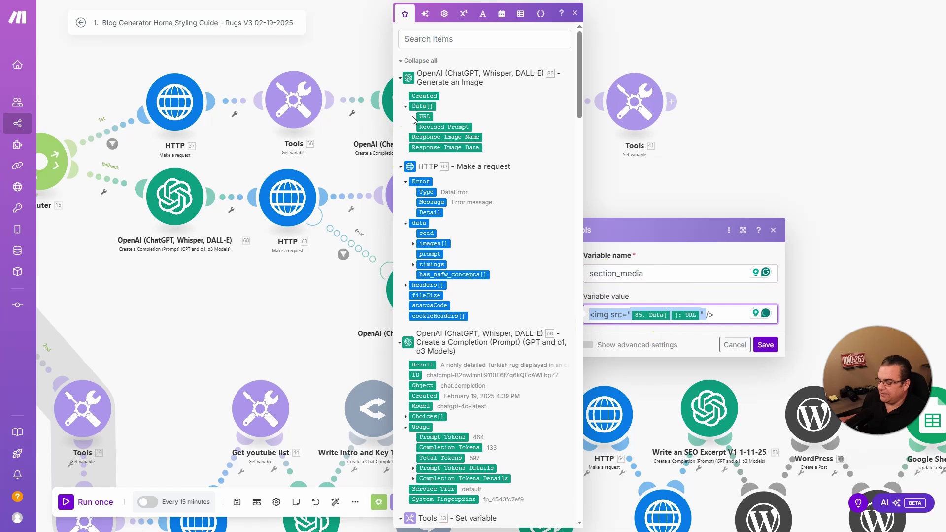
Step: Outline the iterator loop with its media branches, and compare the section_media variable in Tools 16 with the one in Tools 27
{"action": "mouse_move", "coordinate": [440, 100]}
{"action": "left_mouse_down"}
{"action": "mouse_move", "coordinate": [446, 140]}
{"action": "mouse_move", "coordinate": [667, 301]}
{"action": "left_mouse_up"}
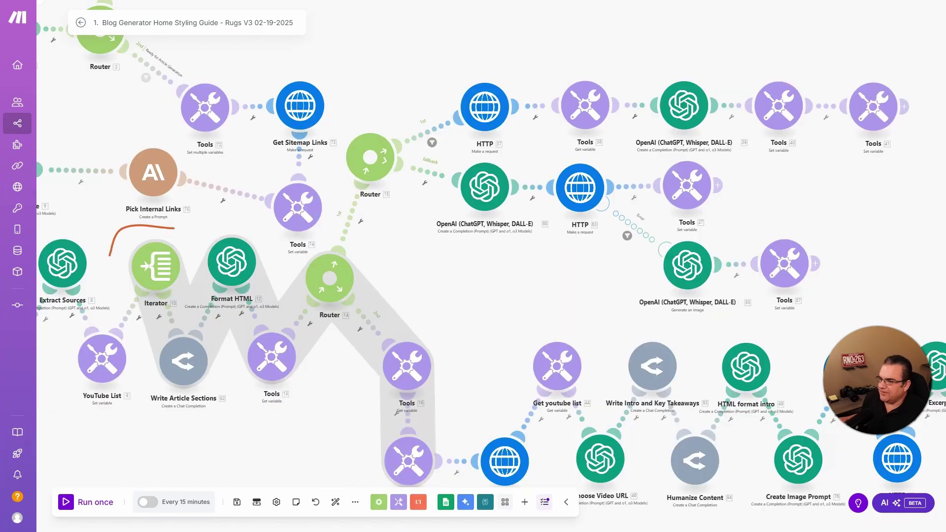
{"action": "mouse_move", "coordinate": [175, 228]}
{"action": "left_mouse_down"}
{"action": "mouse_move", "coordinate": [217, 435]}
{"action": "mouse_move", "coordinate": [366, 310]}
{"action": "mouse_move", "coordinate": [520, 286]}
{"action": "mouse_move", "coordinate": [818, 318]}
{"action": "mouse_move", "coordinate": [919, 123]}
{"action": "mouse_move", "coordinate": [643, 66]}
{"action": "mouse_move", "coordinate": [367, 110]}
{"action": "mouse_move", "coordinate": [339, 234]}
{"action": "left_mouse_up"}
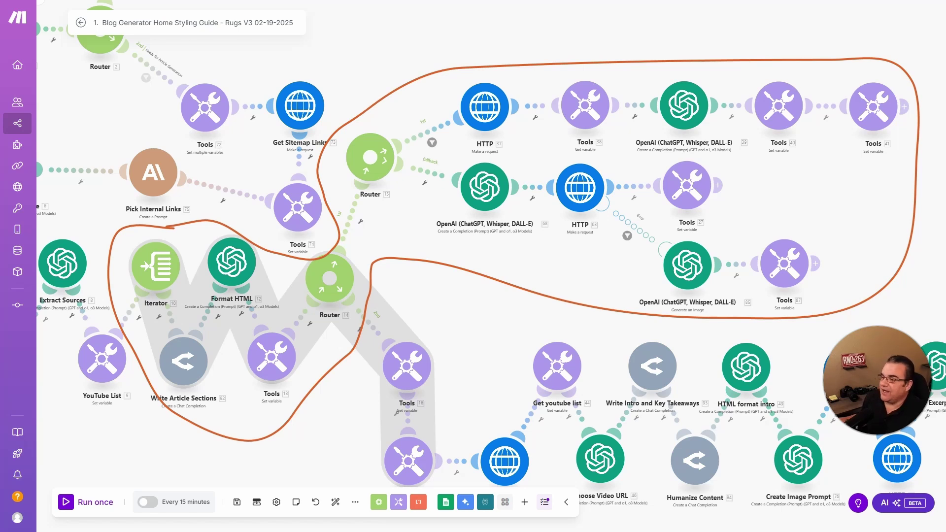
{"action": "left_click_drag", "start_coordinate": [343, 426], "coordinate": [283, 368]}
{"action": "left_click", "coordinate": [346, 312]}
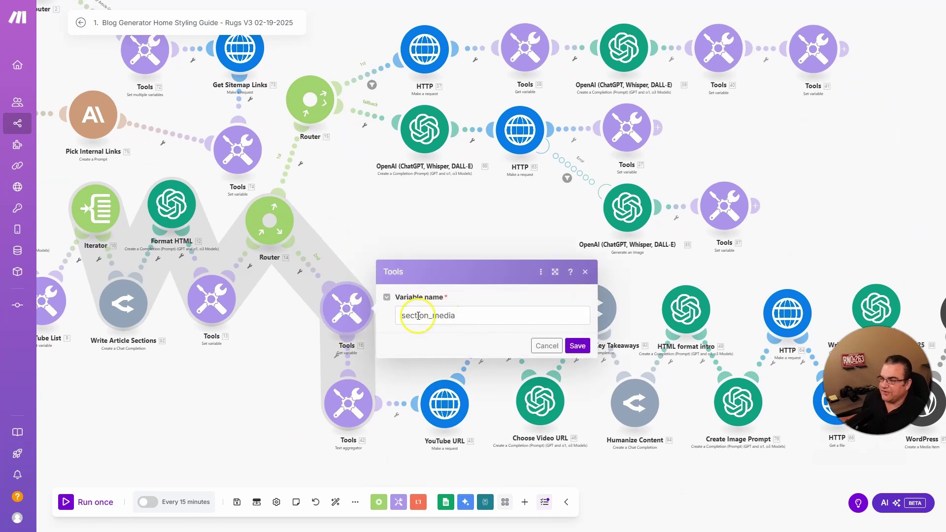
{"action": "left_click", "coordinate": [727, 213]}
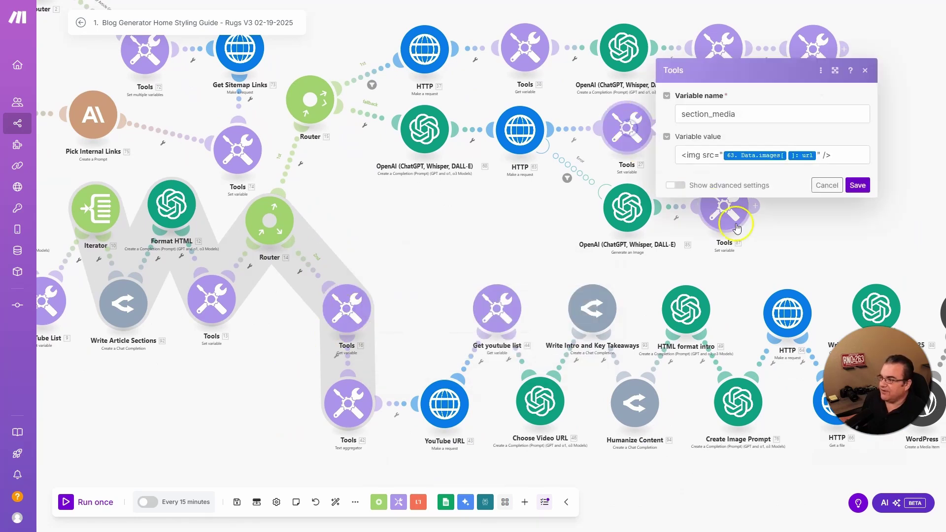
{"action": "left_click", "coordinate": [416, 261]}
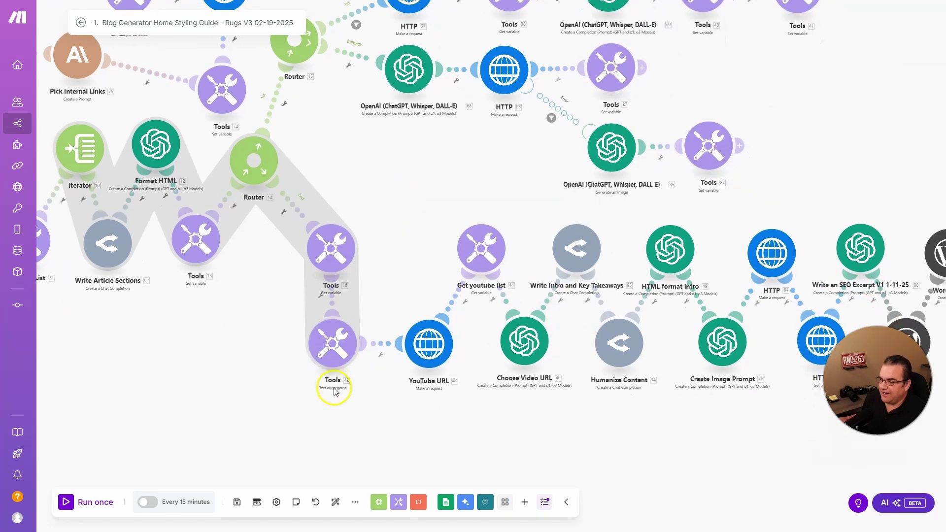
Step: Review the source module, row separator and Text mapping in the Tools 42 text aggregator
{"action": "left_click", "coordinate": [327, 353]}
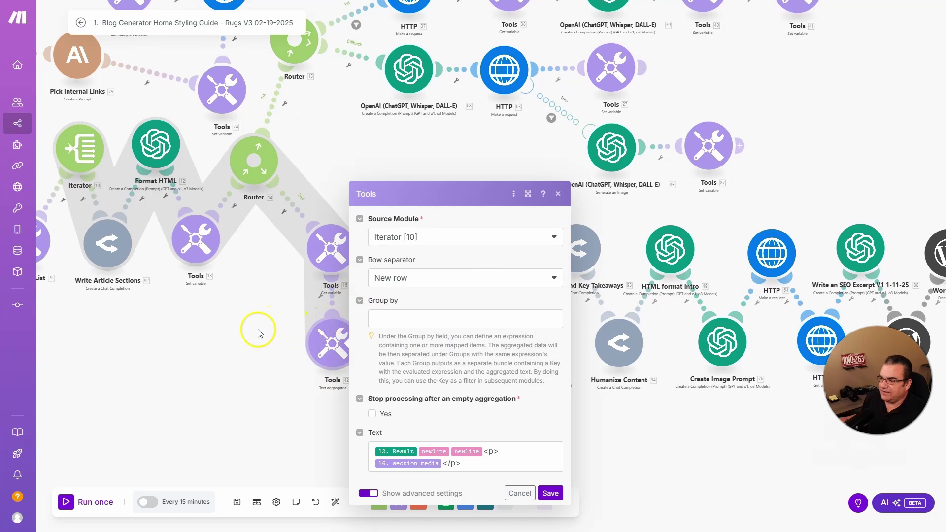
{"action": "left_click_drag", "start_coordinate": [253, 327], "coordinate": [230, 186]}
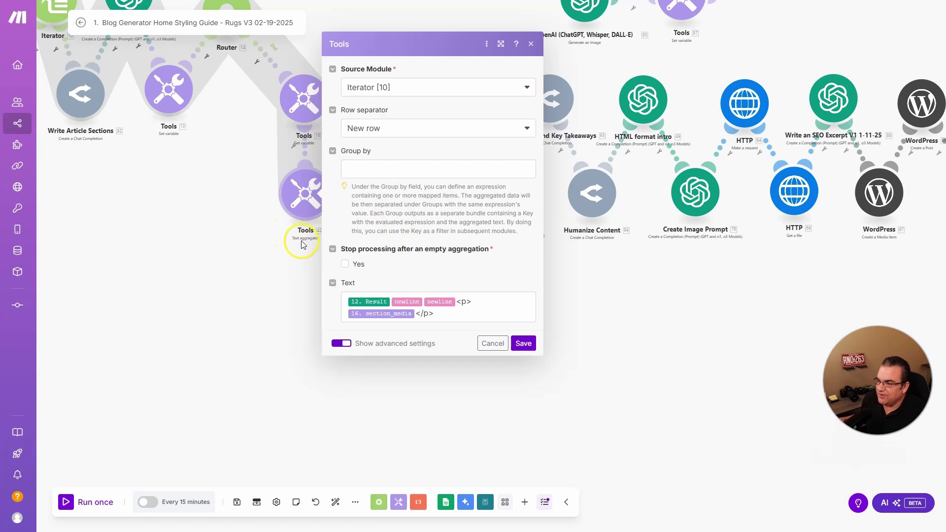
{"action": "scroll", "coordinate": [303, 244], "scroll_direction": "up", "scroll_amount": 2}
{"action": "left_click_drag", "start_coordinate": [210, 153], "coordinate": [207, 274]}
{"action": "scroll", "coordinate": [208, 274], "scroll_direction": "down", "scroll_amount": 3}
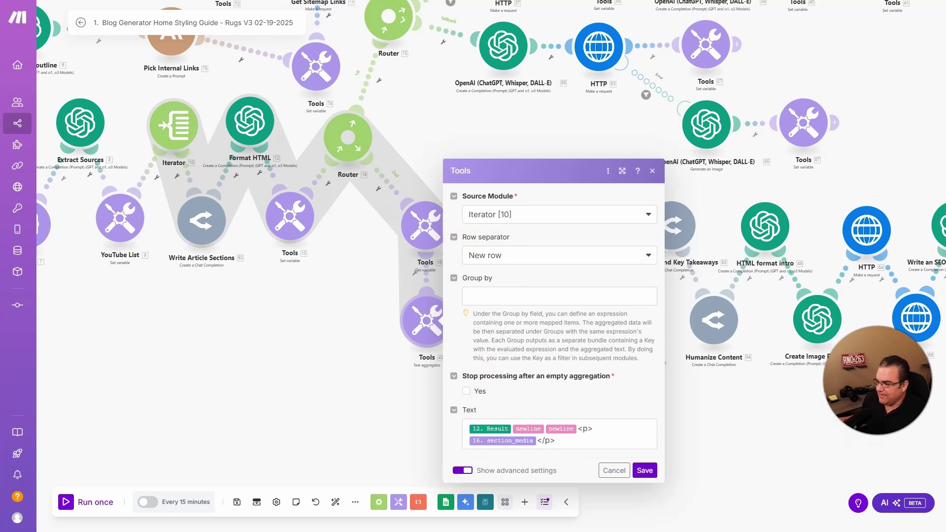
{"action": "scroll", "coordinate": [394, 387], "scroll_direction": "up", "scroll_amount": 3}
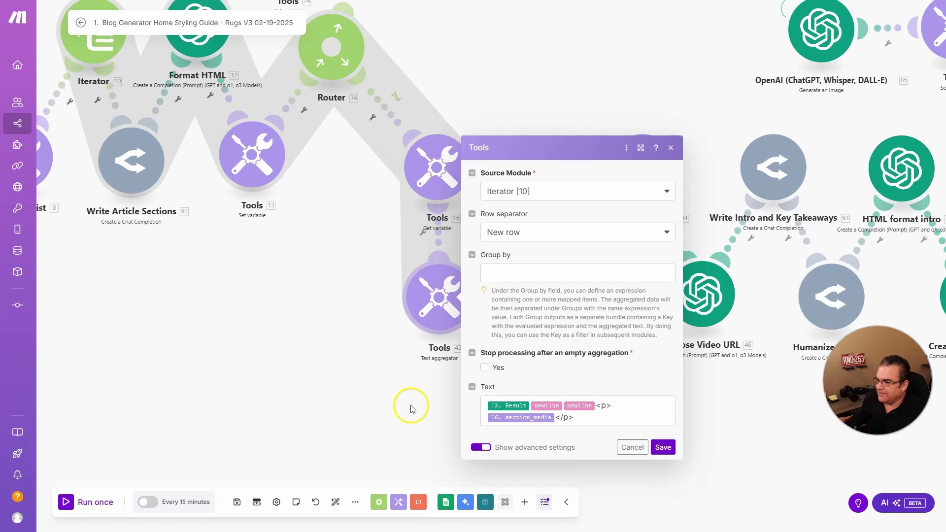
{"action": "left_click_drag", "start_coordinate": [407, 405], "coordinate": [237, 287]}
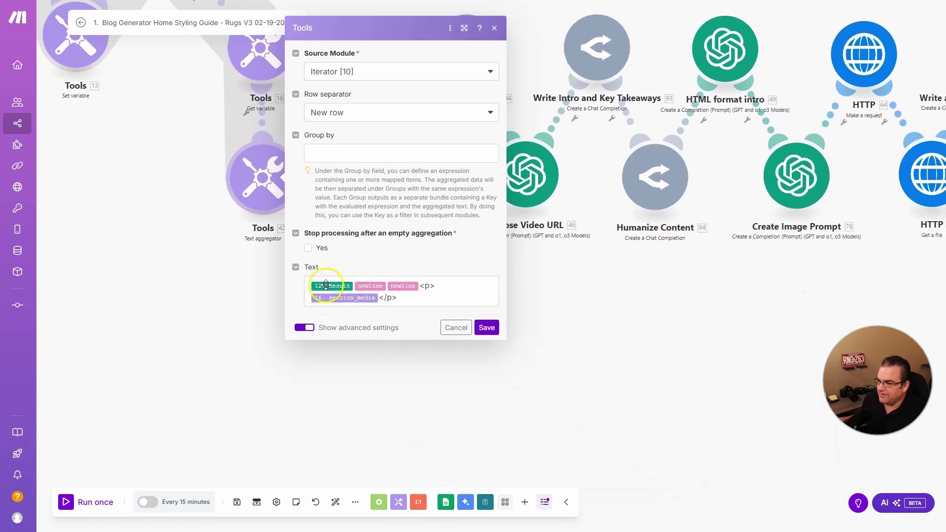
Step: Trace the aggregator's 12. Result and 16. section_media mappings back to the Format HTML and Tools 16 modules
{"action": "left_click_drag", "start_coordinate": [207, 252], "coordinate": [285, 373]}
{"action": "scroll", "coordinate": [286, 373], "scroll_direction": "down", "scroll_amount": 3}
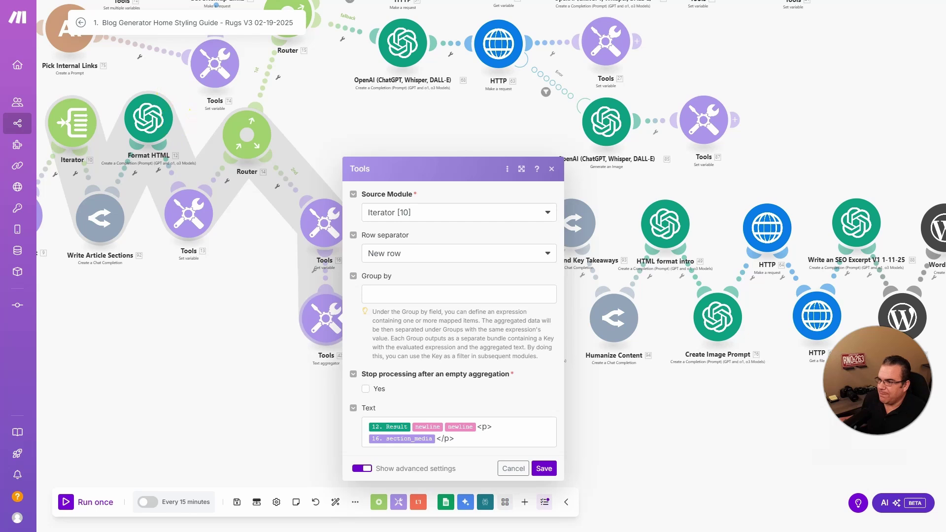
{"action": "mouse_move", "coordinate": [173, 81]}
{"action": "left_mouse_down"}
{"action": "mouse_move", "coordinate": [143, 188]}
{"action": "mouse_move", "coordinate": [164, 68]}
{"action": "left_mouse_up"}
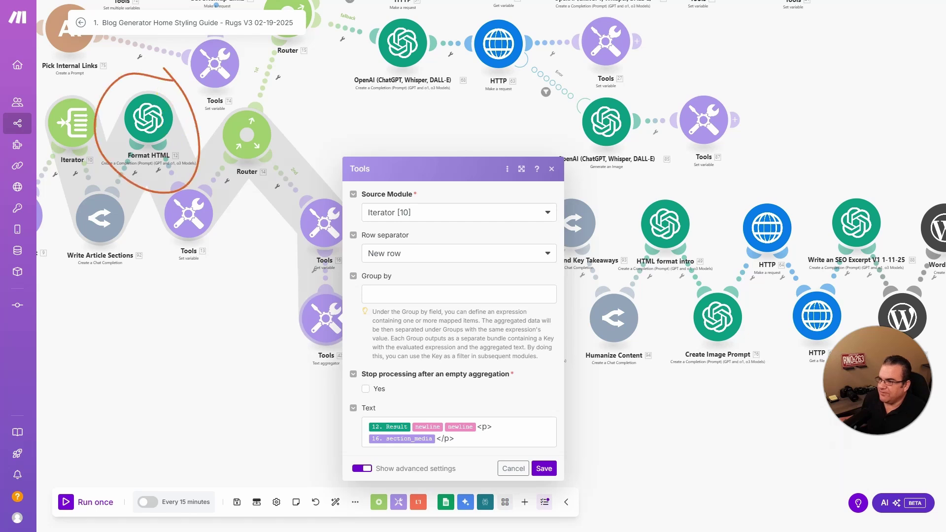
{"action": "left_click_drag", "start_coordinate": [198, 167], "coordinate": [374, 410]}
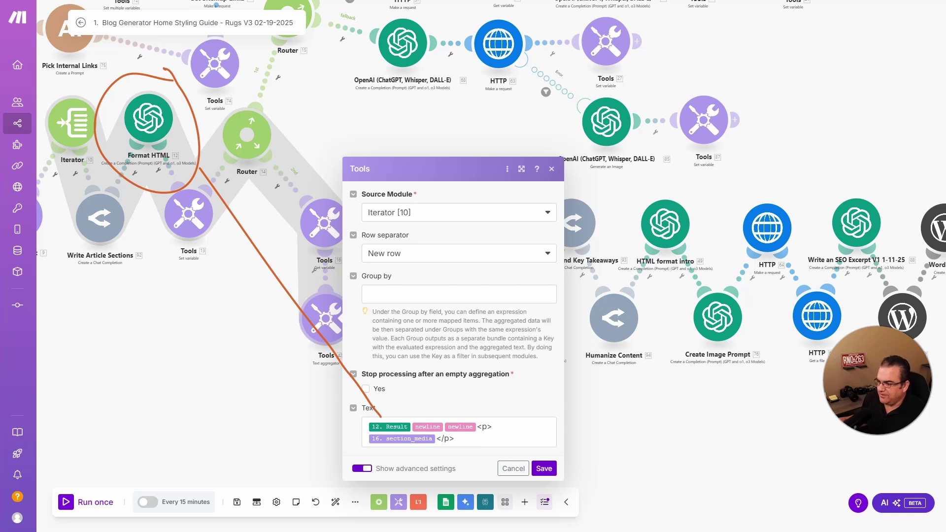
{"action": "key", "text": "Escape"}
{"action": "left_click_drag", "start_coordinate": [264, 412], "coordinate": [215, 412]}
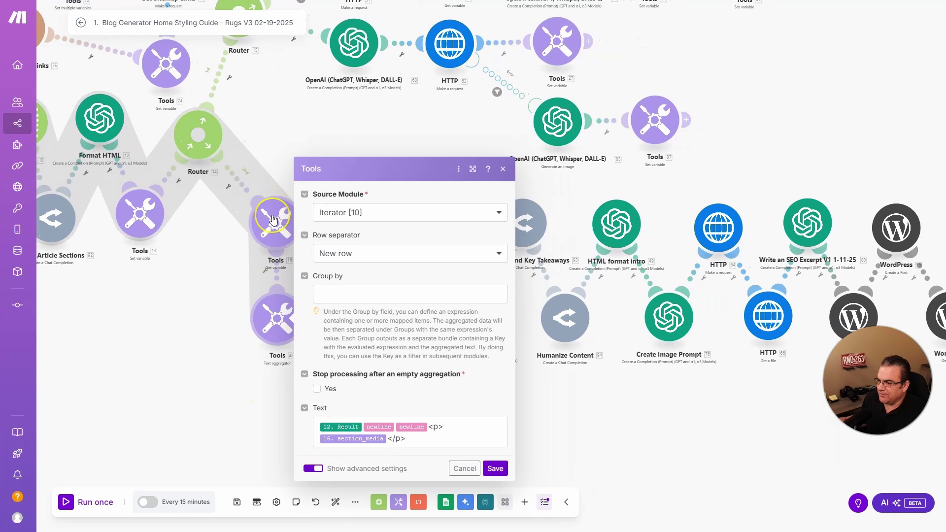
{"action": "left_click_drag", "start_coordinate": [195, 348], "coordinate": [252, 372]}
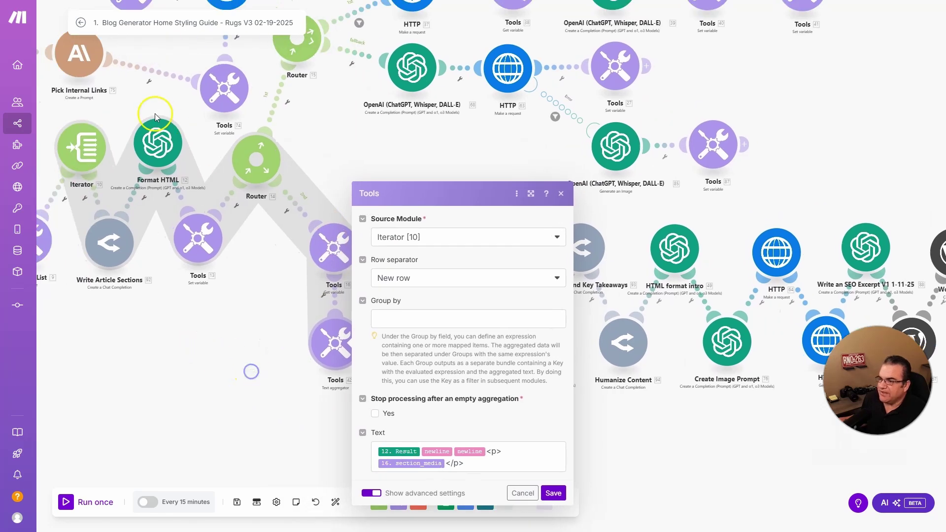
{"action": "left_click_drag", "start_coordinate": [168, 105], "coordinate": [202, 138]}
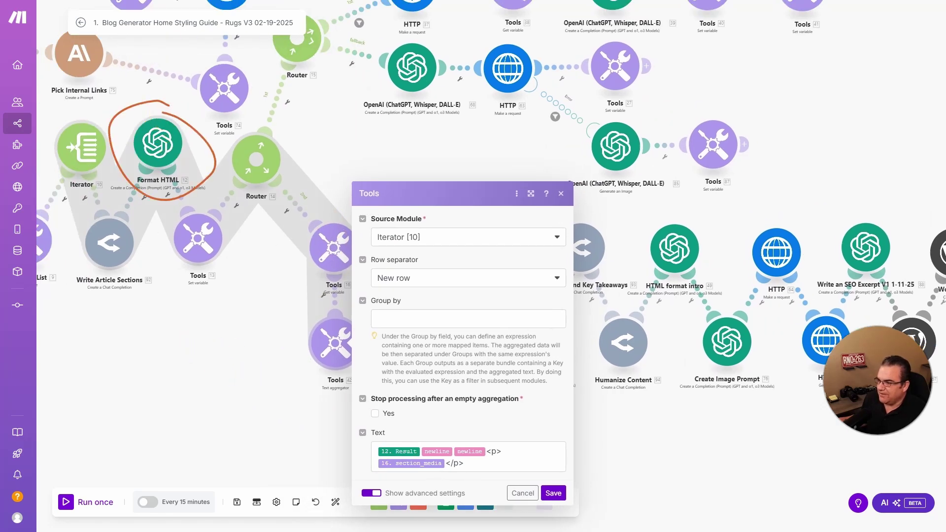
{"action": "left_click_drag", "start_coordinate": [311, 288], "coordinate": [362, 213]}
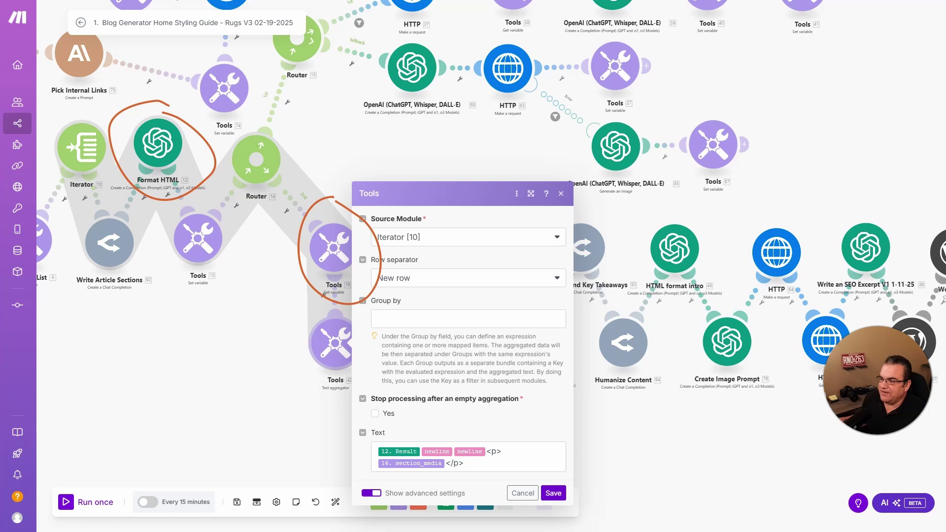
{"action": "left_click_drag", "start_coordinate": [346, 349], "coordinate": [228, 282]}
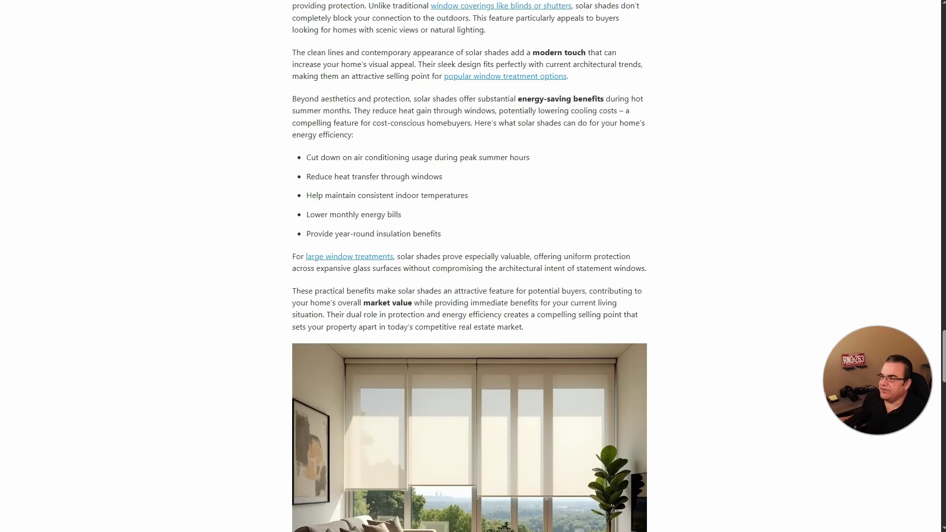
Step: Switch to the published blog post and highlight the UV Protection with Solar Shades section as an example of one aggregated section
{"action": "scroll", "coordinate": [338, 221], "scroll_direction": "up", "scroll_amount": 8}
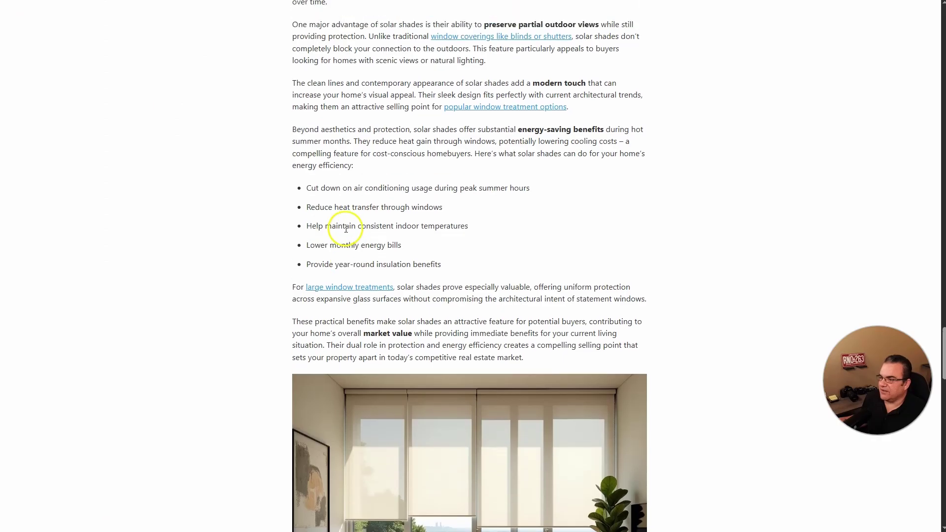
{"action": "left_click_drag", "start_coordinate": [287, 61], "coordinate": [627, 231]}
{"action": "scroll", "coordinate": [627, 231], "scroll_direction": "up", "scroll_amount": 15}
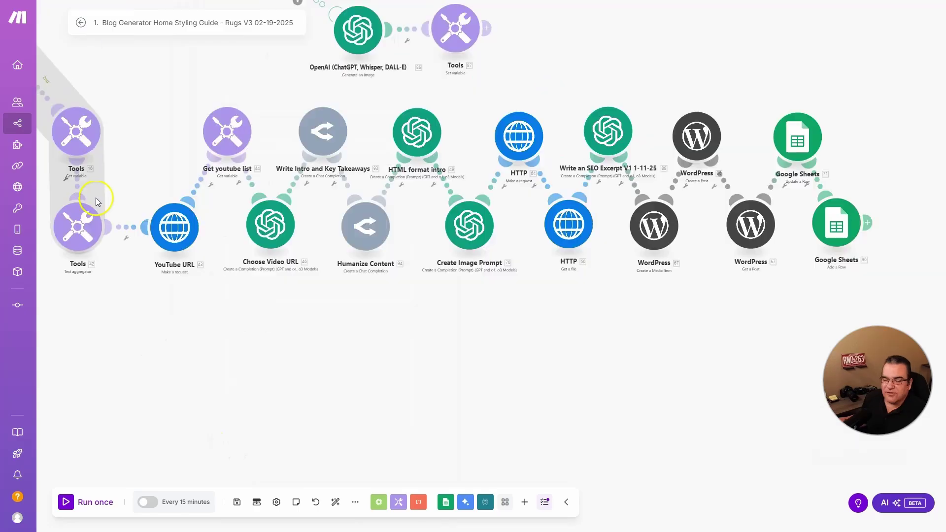
Step: Return to the scenario and review the request settings of the YouTube URL module following the text aggregator
{"action": "left_click", "coordinate": [172, 228]}
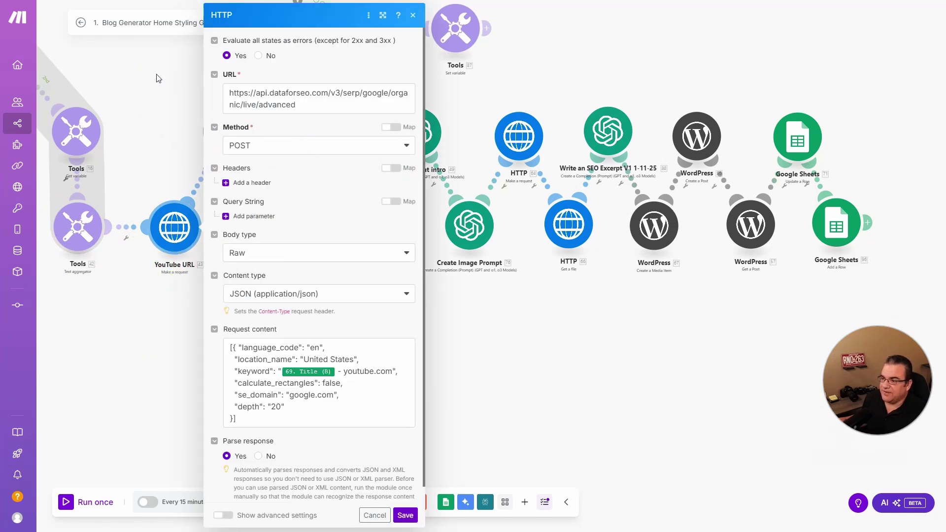
{"action": "mouse_move", "coordinate": [152, 148]}
{"action": "left_mouse_down"}
{"action": "mouse_move", "coordinate": [199, 373]}
{"action": "mouse_move", "coordinate": [207, 353]}
{"action": "mouse_move", "coordinate": [161, 187]}
{"action": "left_mouse_up"}
{"action": "right_click", "coordinate": [204, 92]}
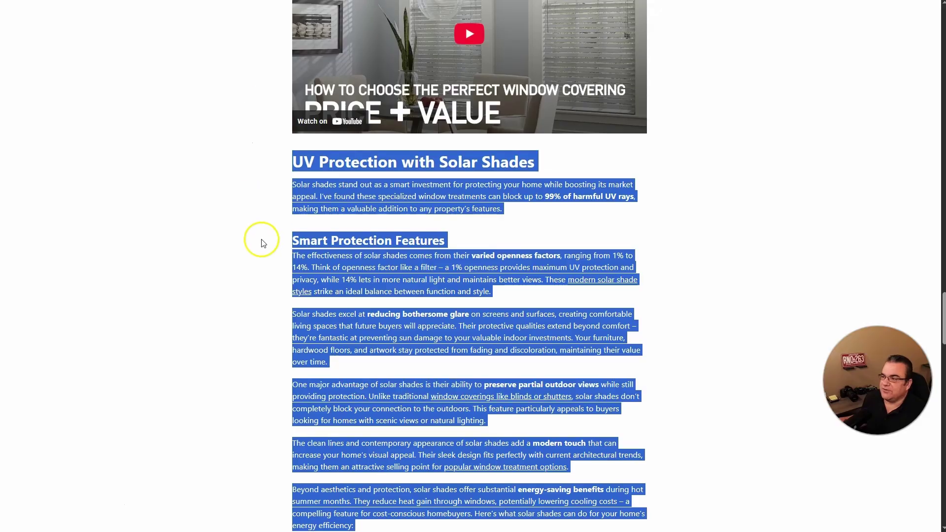
Step: Look through the published blog post from its featured image to the YouTube video below the Key Takeaways list
{"action": "scroll", "coordinate": [246, 222], "scroll_direction": "down", "scroll_amount": 15}
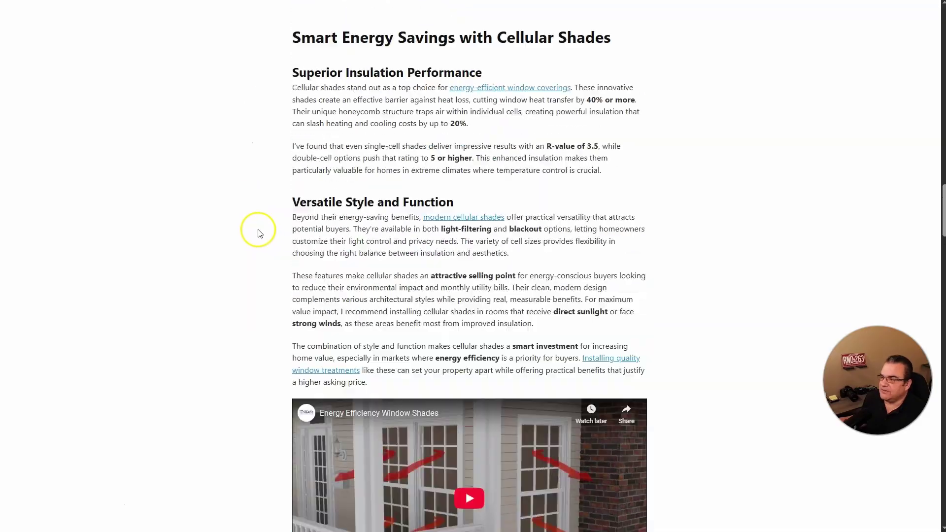
{"action": "scroll", "coordinate": [258, 233], "scroll_direction": "up", "scroll_amount": 20}
{"action": "scroll", "coordinate": [255, 233], "scroll_direction": "down", "scroll_amount": 4}
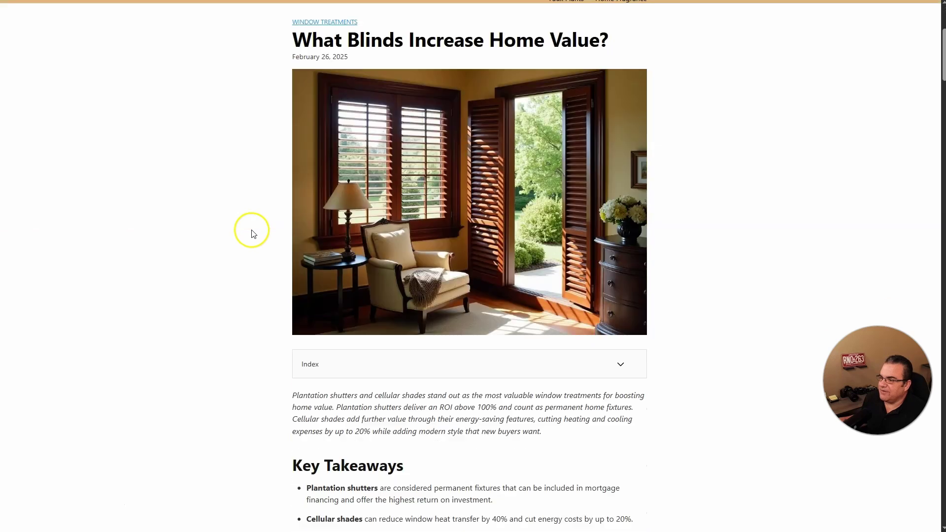
{"action": "scroll", "coordinate": [252, 233], "scroll_direction": "down", "scroll_amount": 10}
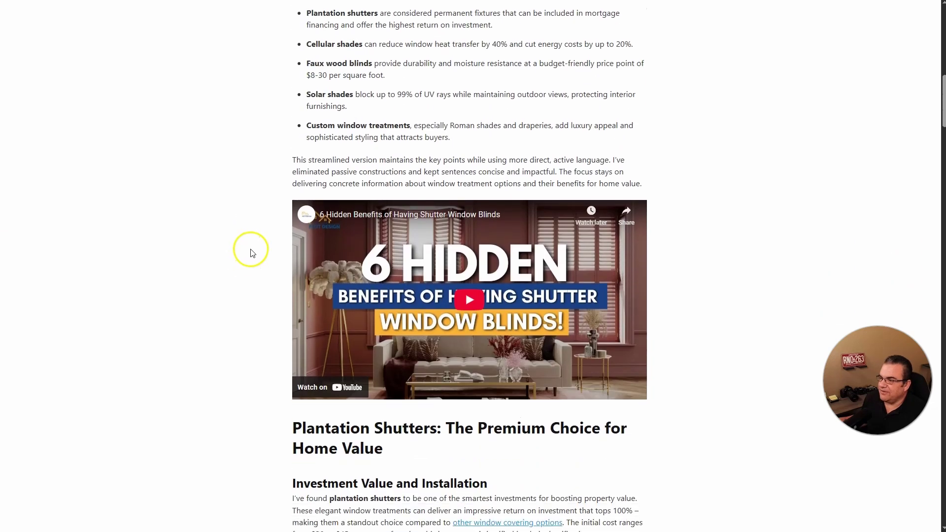
{"action": "scroll", "coordinate": [251, 252], "scroll_direction": "up", "scroll_amount": 1}
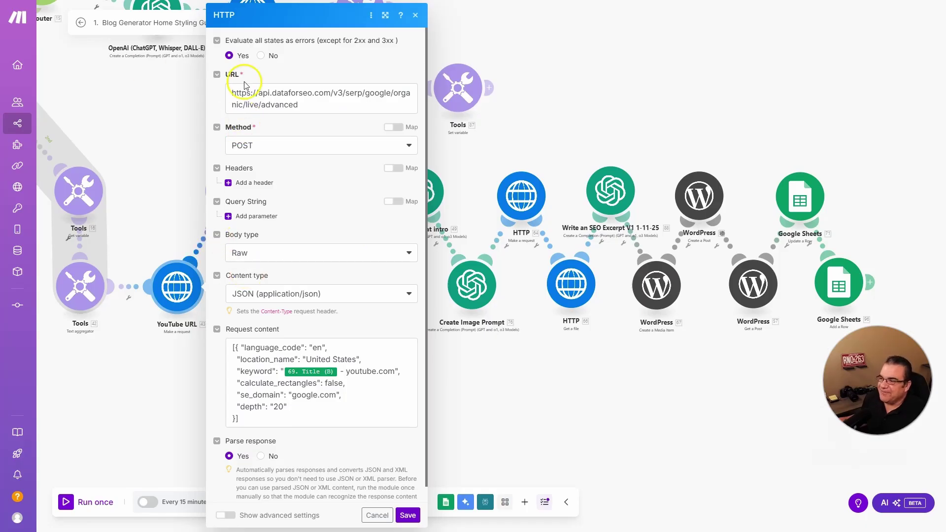
Step: Review the YouTube URL module's DataForSEO endpoint and its Title keyword mapping against the titles in the Your Home Styling Guide spreadsheet
{"action": "left_click_drag", "start_coordinate": [236, 93], "coordinate": [315, 105]}
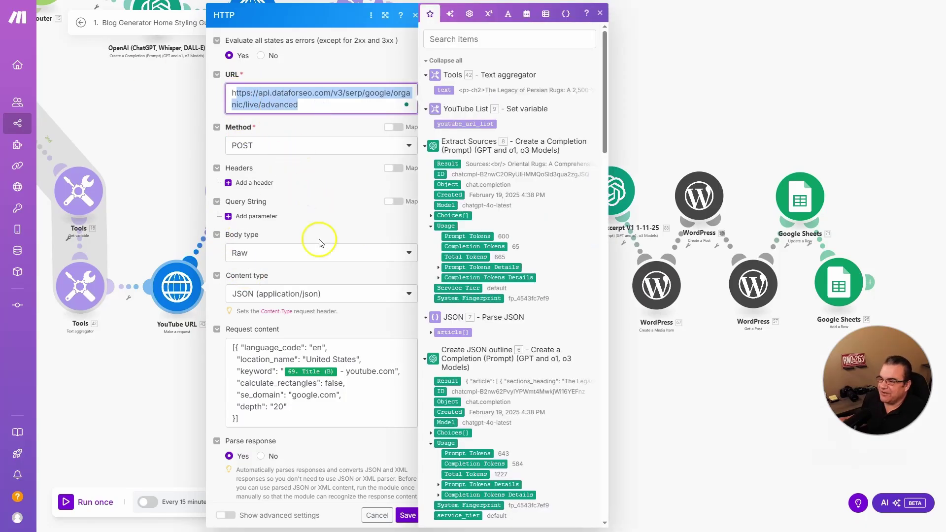
{"action": "left_click", "coordinate": [216, 359]}
{"action": "scroll", "coordinate": [279, 303], "scroll_direction": "down", "scroll_amount": 1}
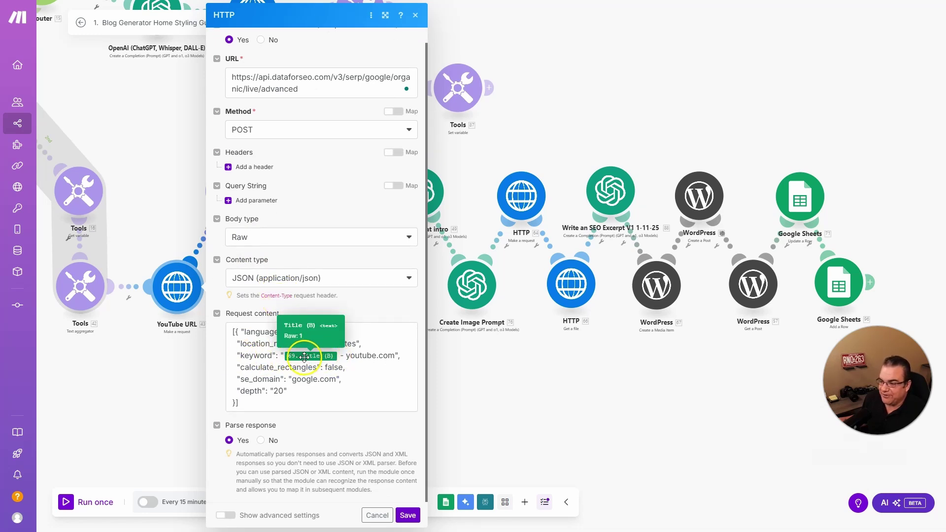
{"action": "left_click", "coordinate": [945, 354]}
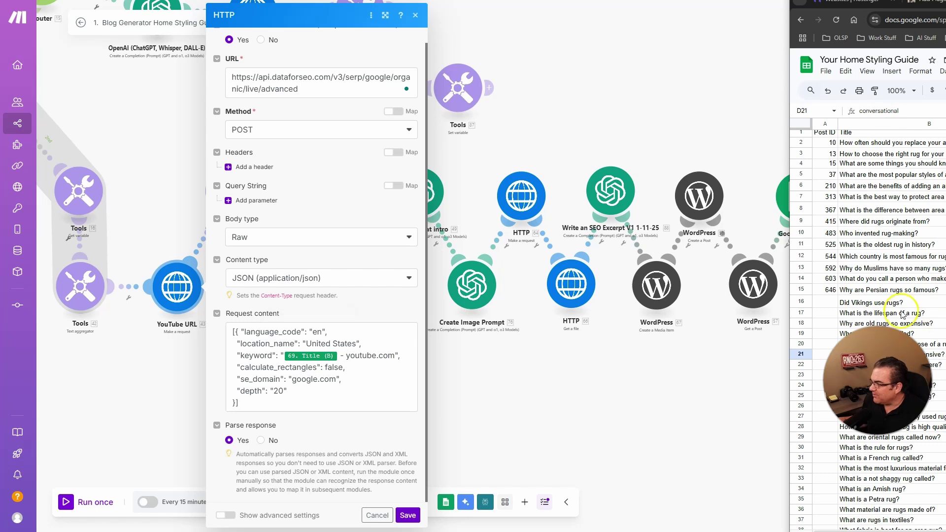
{"action": "left_click", "coordinate": [573, 419]}
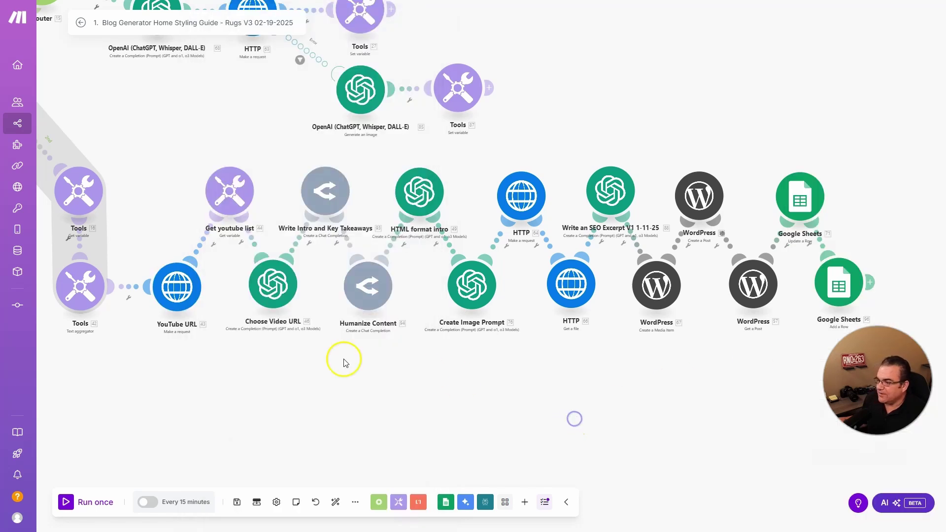
Step: Point out the YouTube URL module's request content and advanced settings option, plus the API Access entry in the DataForSEO dashboard
{"action": "left_click", "coordinate": [177, 287]}
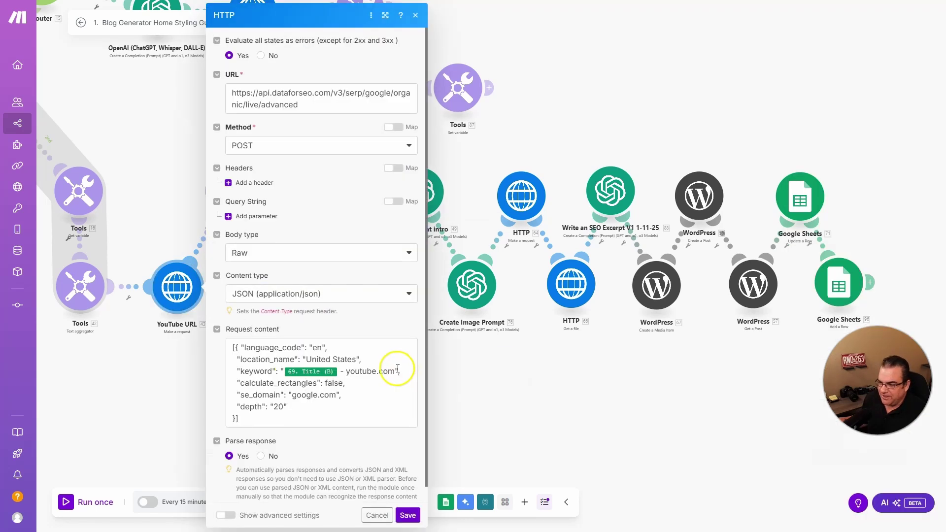
{"action": "scroll", "coordinate": [286, 364], "scroll_direction": "down", "scroll_amount": 1}
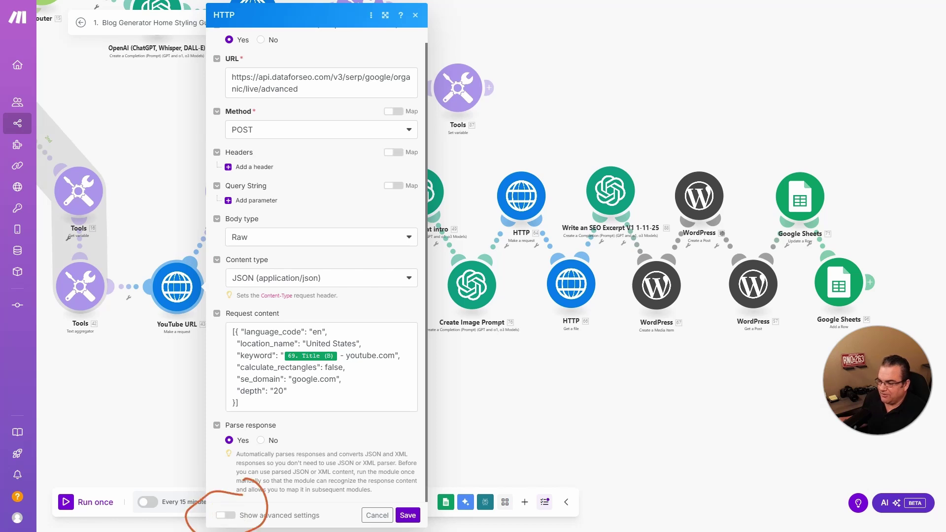
{"action": "left_click", "coordinate": [225, 515]}
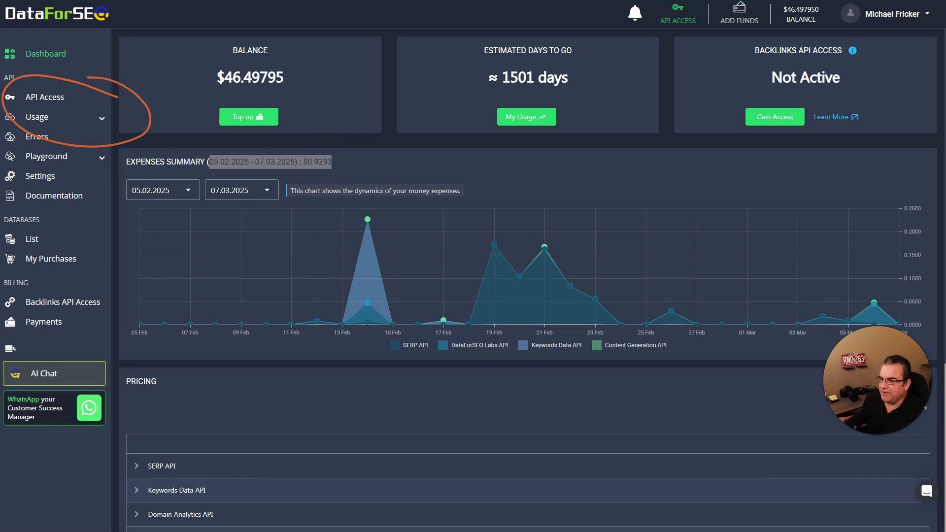
{"action": "left_click", "coordinate": [47, 98]}
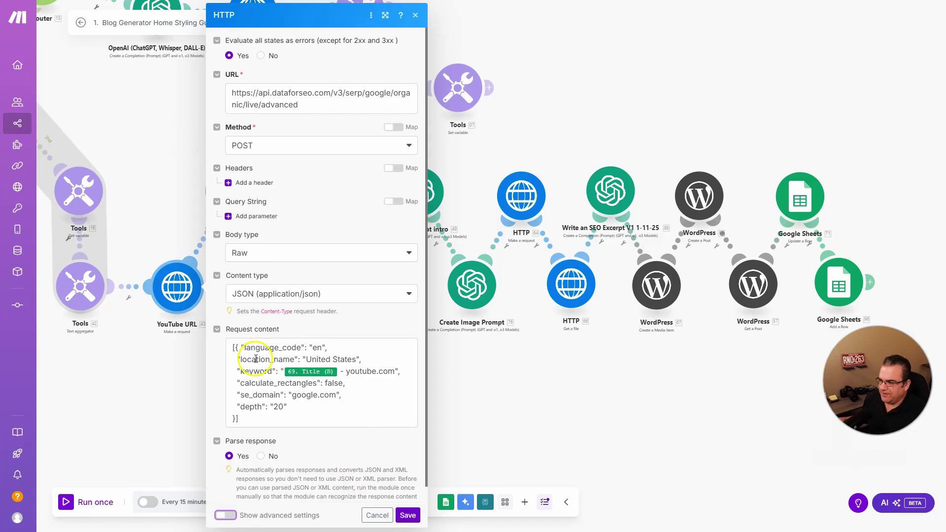
{"action": "key", "text": "Escape"}
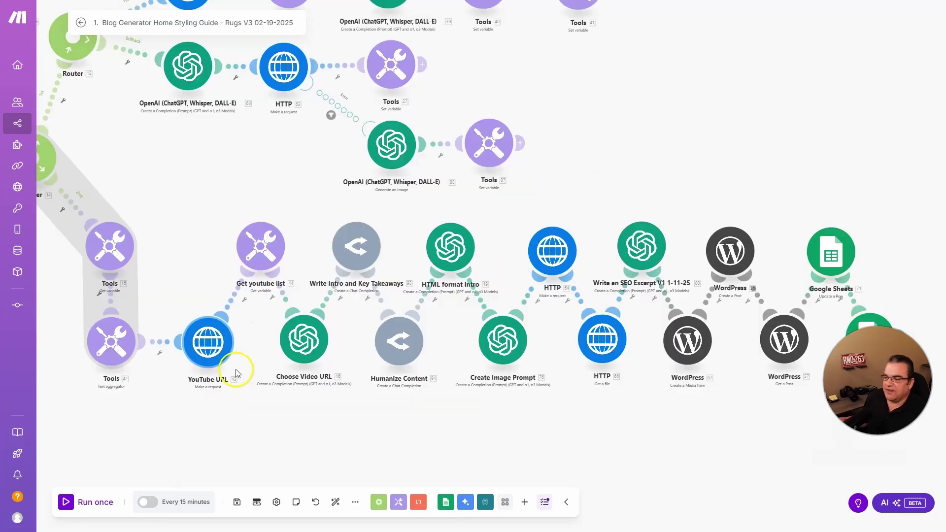
Step: Compare the youtube_url_list variable retrieved by Get youtube list with the final Tools module that sets it in the router's upper branch
{"action": "left_click", "coordinate": [255, 248]}
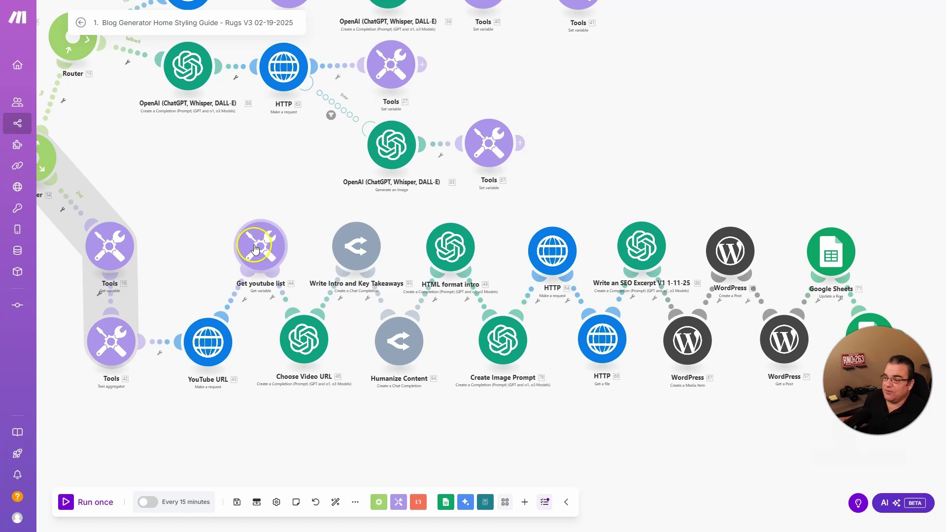
{"action": "left_click", "coordinate": [336, 256]}
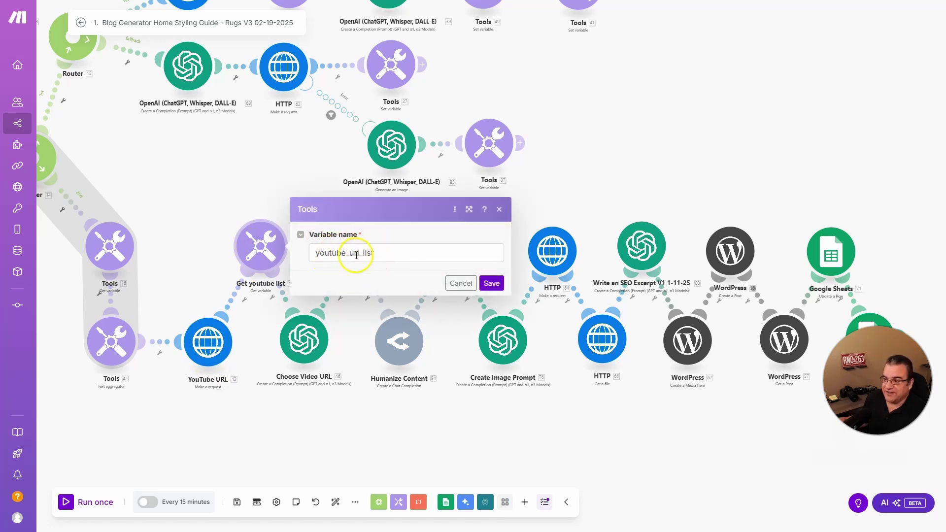
{"action": "scroll", "coordinate": [528, 164], "scroll_direction": "up", "scroll_amount": 5}
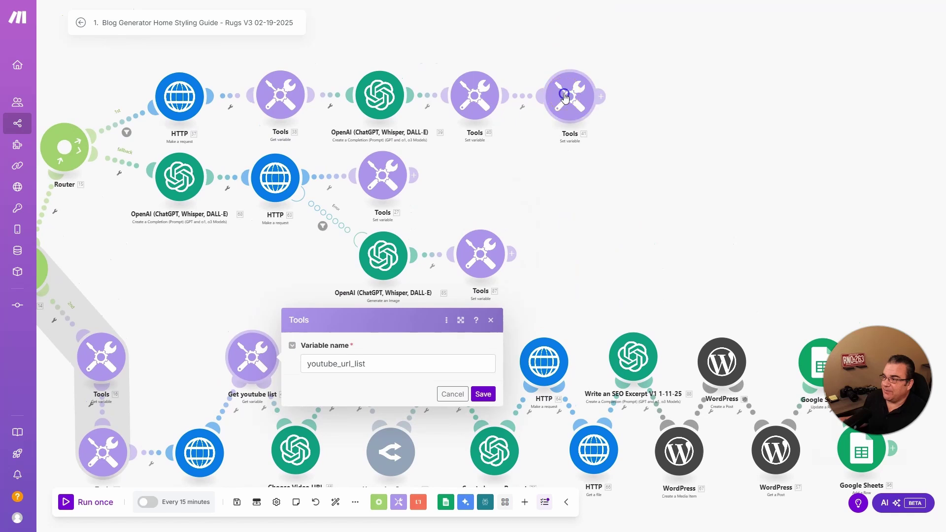
{"action": "left_click", "coordinate": [566, 98]}
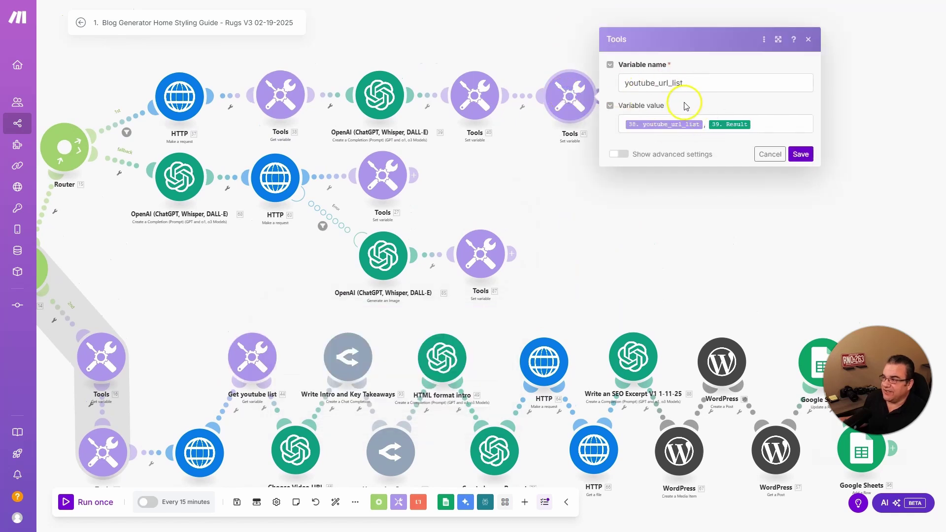
{"action": "scroll", "coordinate": [284, 266], "scroll_direction": "down", "scroll_amount": 4}
{"action": "left_click", "coordinate": [283, 266]}
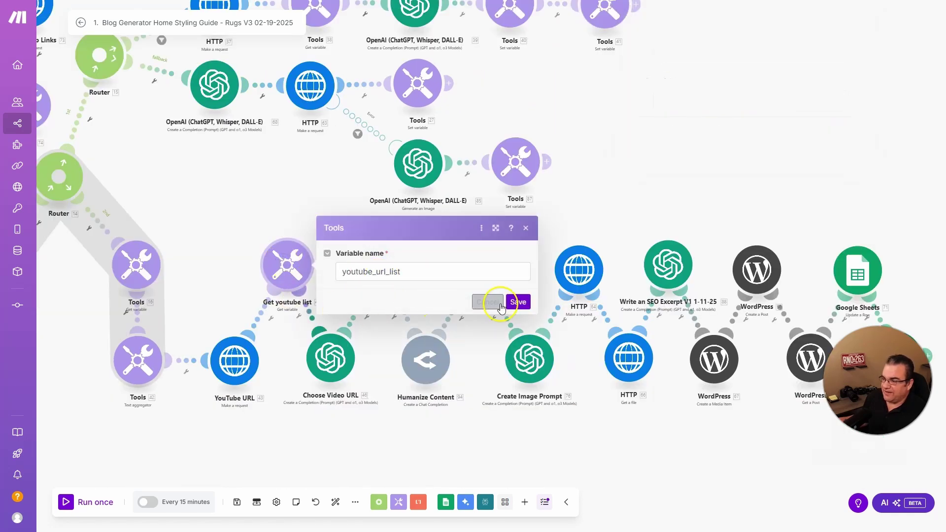
{"action": "left_click", "coordinate": [522, 302]}
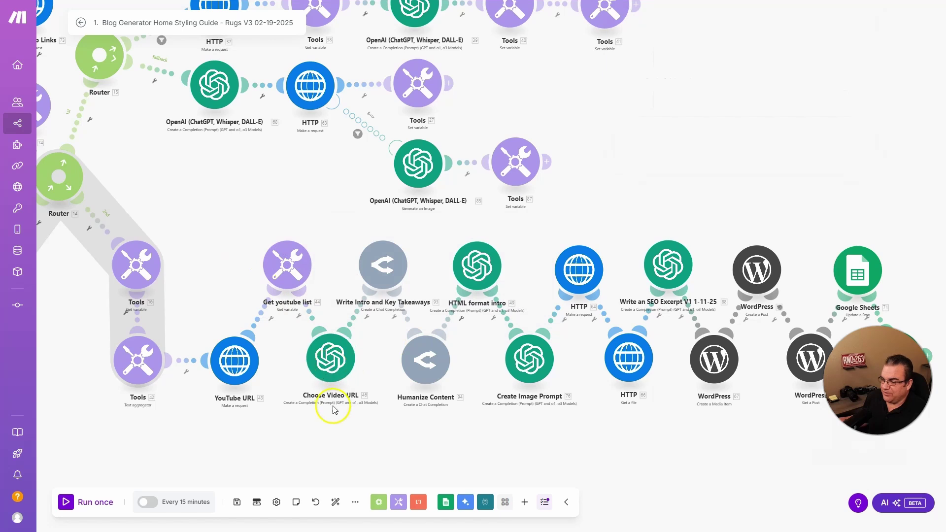
Step: View the Choose Video URL module's settings enlarged and look over its system and user messages
{"action": "left_click_drag", "start_coordinate": [347, 433], "coordinate": [307, 402]}
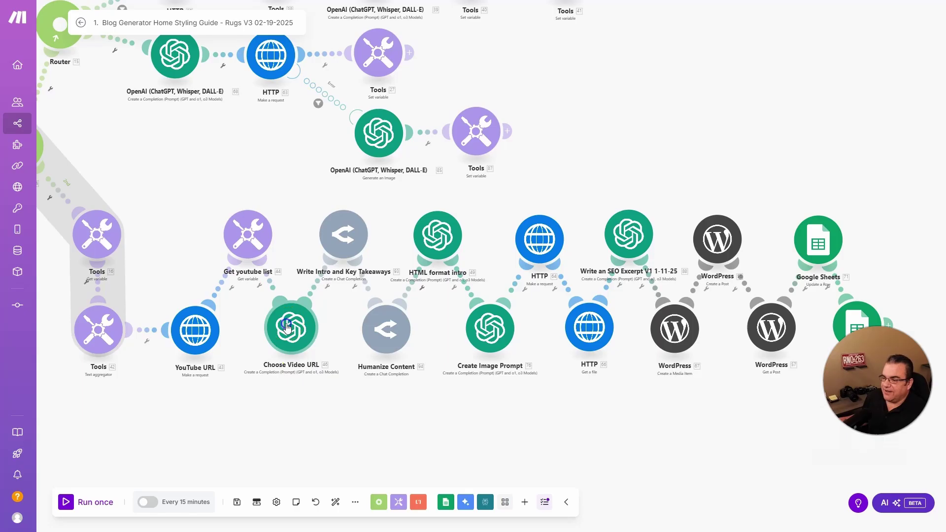
{"action": "left_click", "coordinate": [288, 327]}
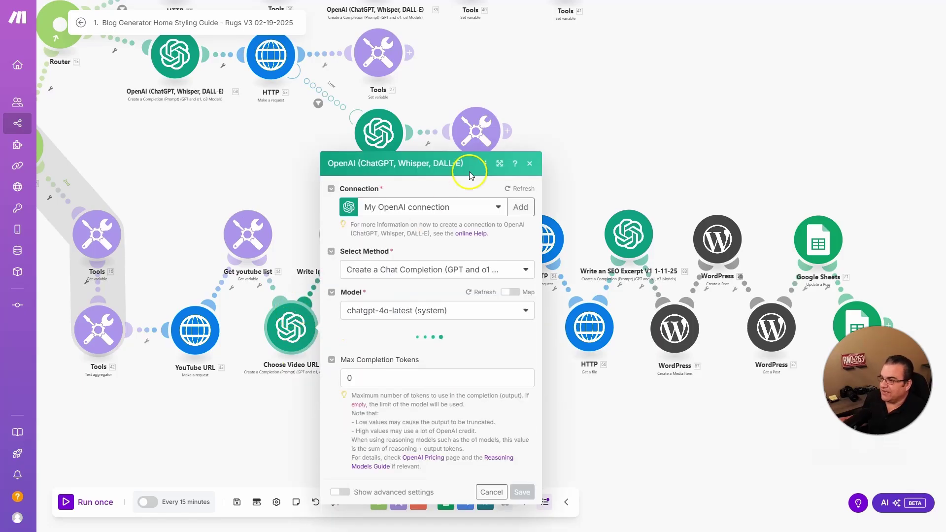
{"action": "left_click", "coordinate": [499, 163]}
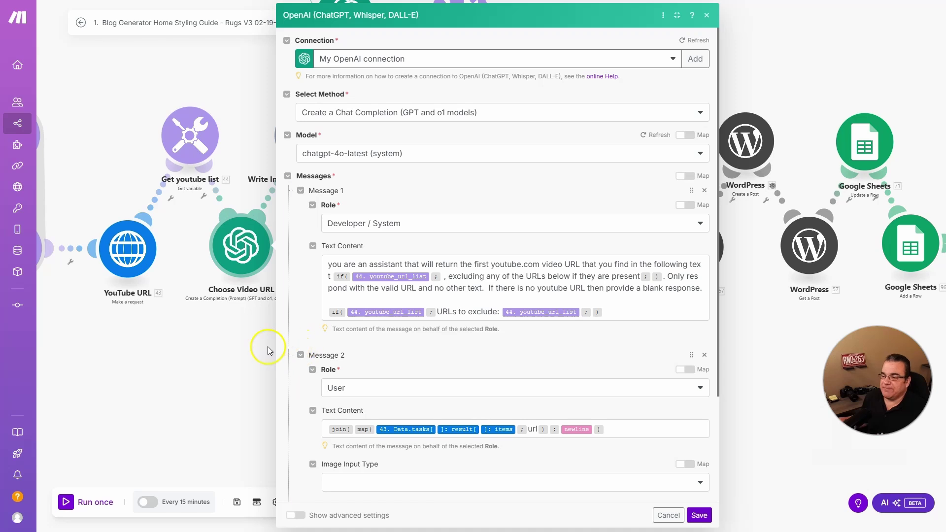
{"action": "left_click", "coordinate": [232, 354]}
Step: Locate the OpenAI module on the router's upper branch as the counterpart of the Choose Video URL module
{"action": "scroll", "coordinate": [228, 350], "scroll_direction": "down", "scroll_amount": 3}
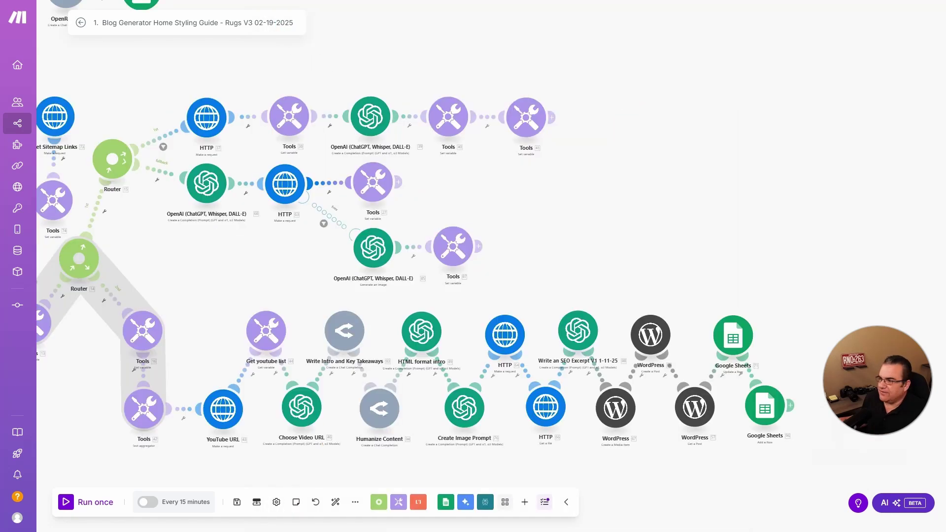
{"action": "right_click", "coordinate": [371, 118]}
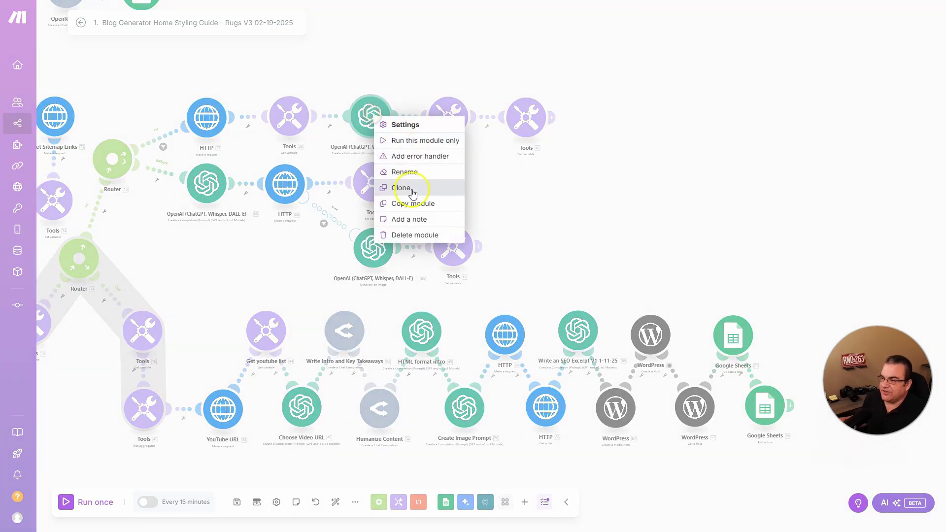
{"action": "left_click", "coordinate": [258, 263]}
{"action": "left_click_drag", "start_coordinate": [285, 280], "coordinate": [312, 159]}
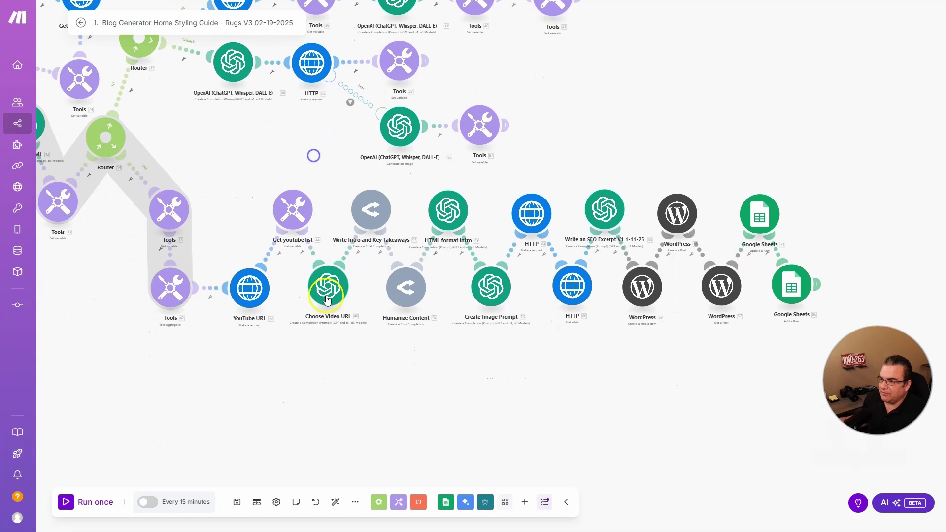
Step: Examine how the Choose Video URL prompts exclude URLs in youtube_url_list and map the YouTube URL results, and close the module with its settings saved
{"action": "left_click", "coordinate": [328, 295]}
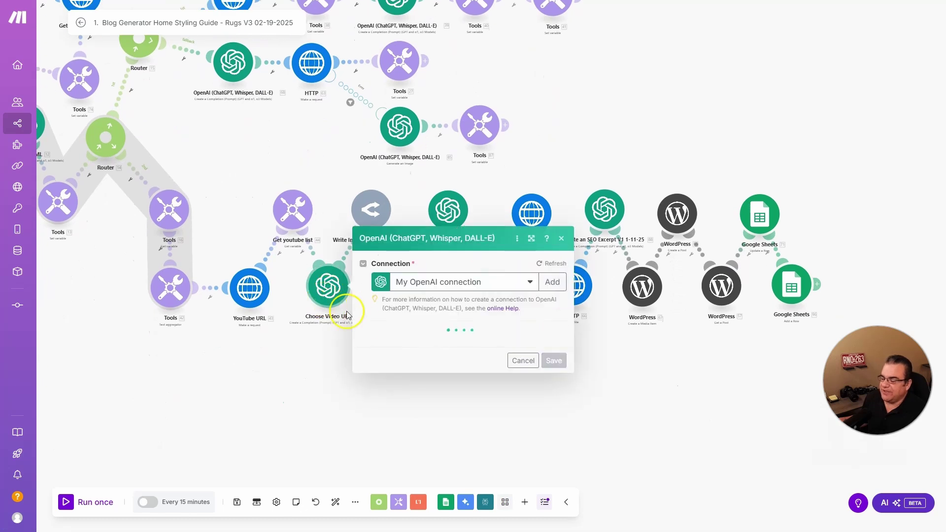
{"action": "left_click", "coordinate": [532, 121]}
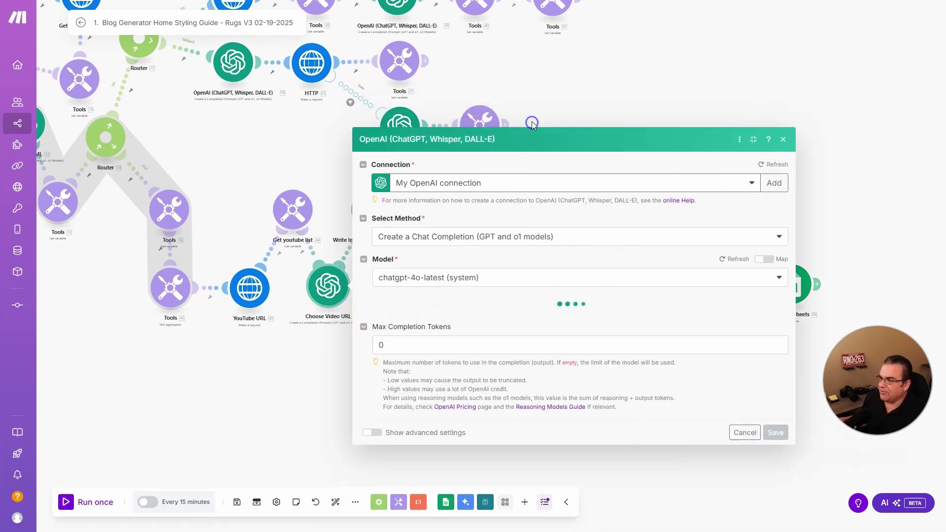
{"action": "left_click_drag", "start_coordinate": [247, 417], "coordinate": [165, 345]}
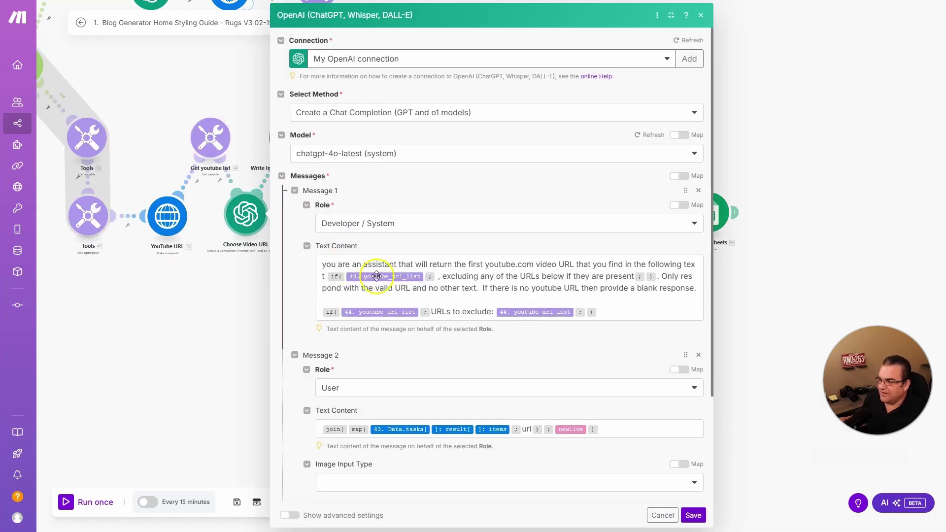
{"action": "scroll", "coordinate": [415, 330], "scroll_direction": "down", "scroll_amount": 2}
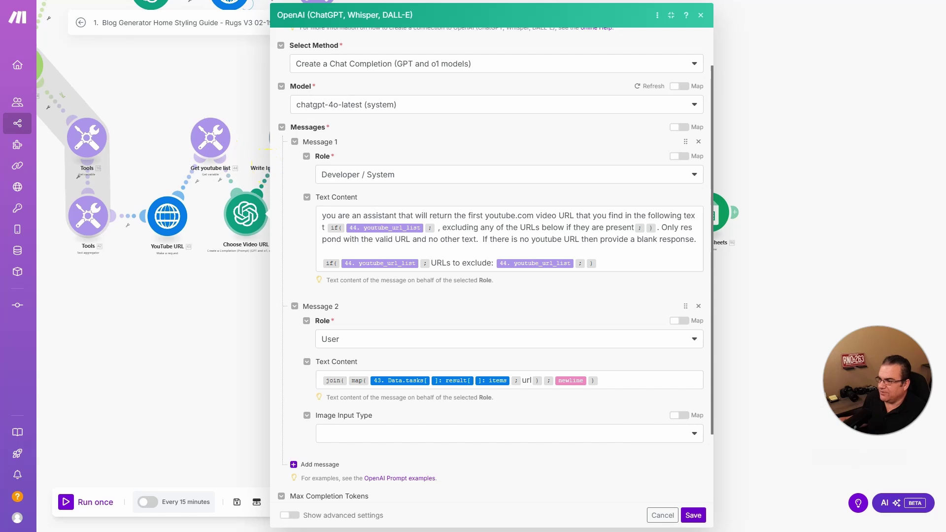
{"action": "left_click_drag", "start_coordinate": [389, 213], "coordinate": [413, 211]}
{"action": "mouse_move", "coordinate": [433, 365]}
{"action": "left_mouse_down"}
{"action": "mouse_move", "coordinate": [454, 432]}
{"action": "mouse_move", "coordinate": [442, 351]}
{"action": "left_mouse_up"}
{"action": "left_click_drag", "start_coordinate": [180, 157], "coordinate": [220, 94]}
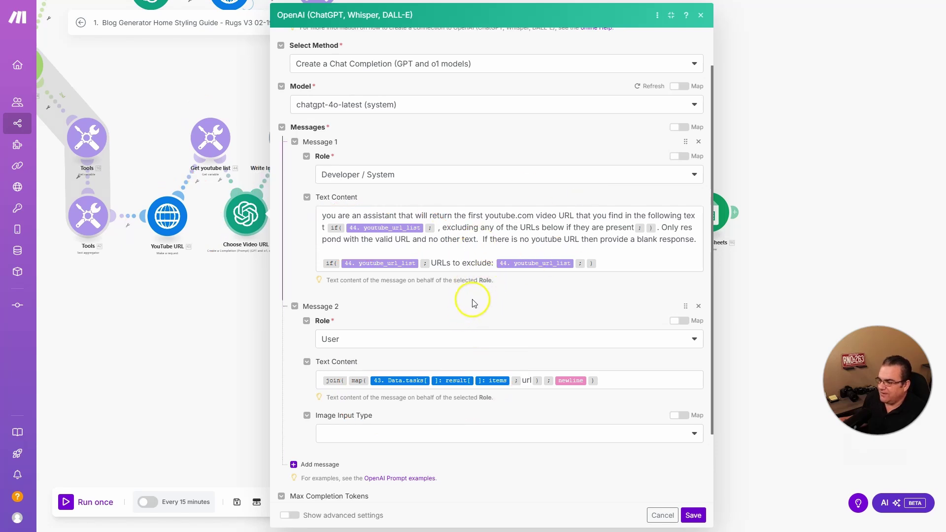
{"action": "scroll", "coordinate": [462, 310], "scroll_direction": "down", "scroll_amount": 2}
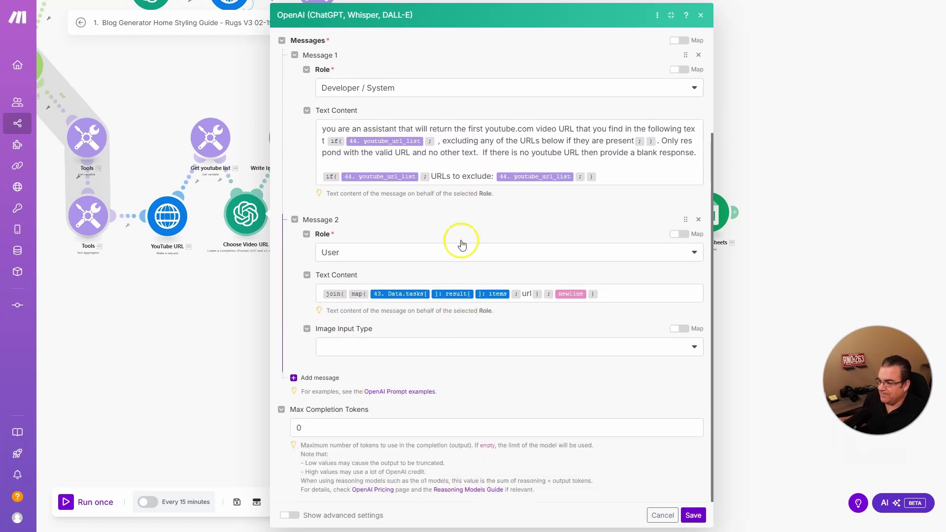
{"action": "left_click", "coordinate": [693, 514]}
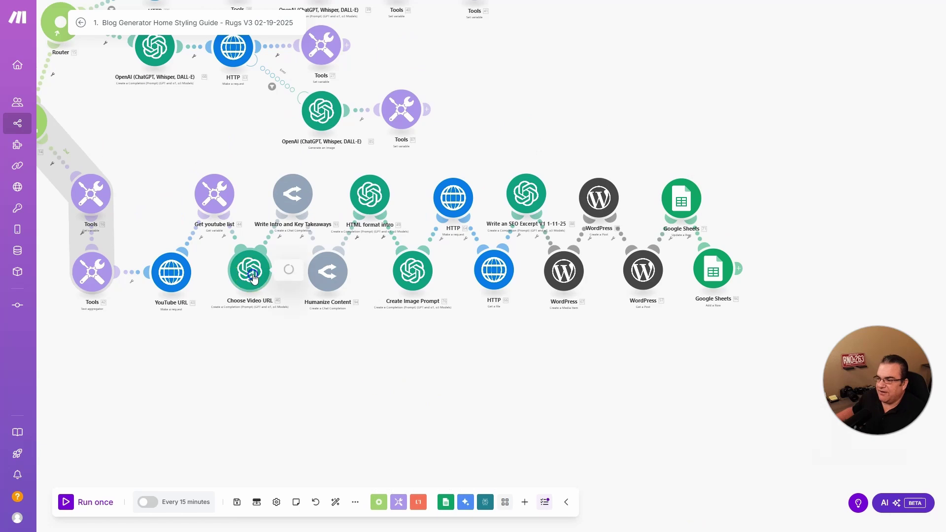
{"action": "left_click", "coordinate": [249, 270]}
{"action": "left_click", "coordinate": [238, 339]}
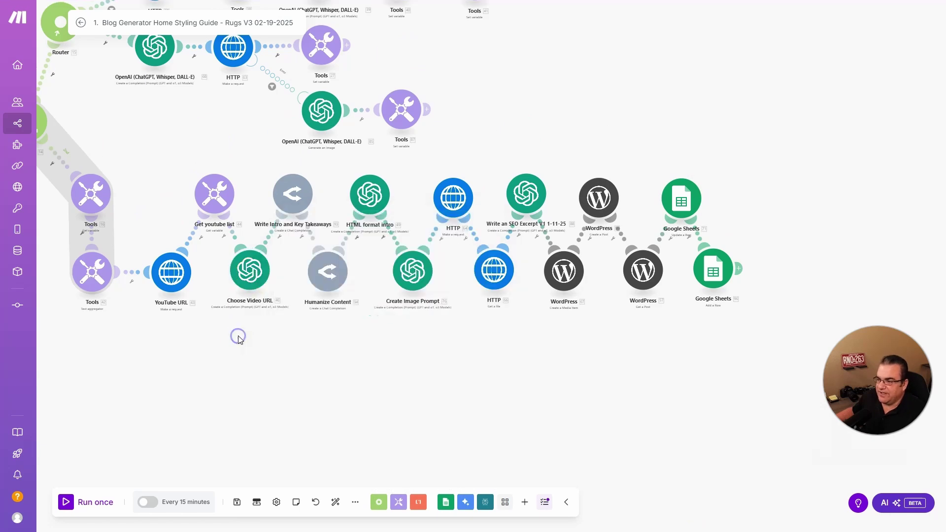
Step: Open the Write Intro and Key Takeaways module and highlight the matching introduction and Key Takeaways section in the published blog post
{"action": "left_click", "coordinate": [294, 195]}
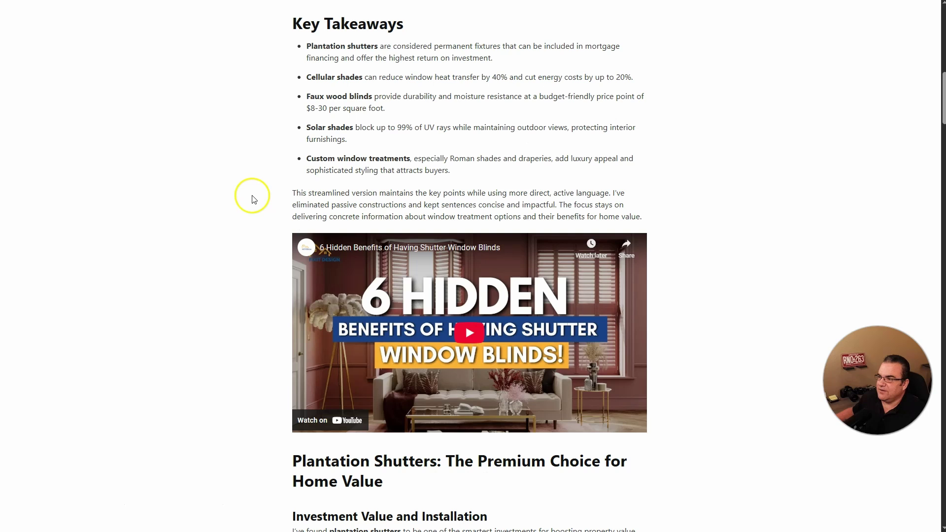
{"action": "scroll", "coordinate": [249, 194], "scroll_direction": "up", "scroll_amount": 5}
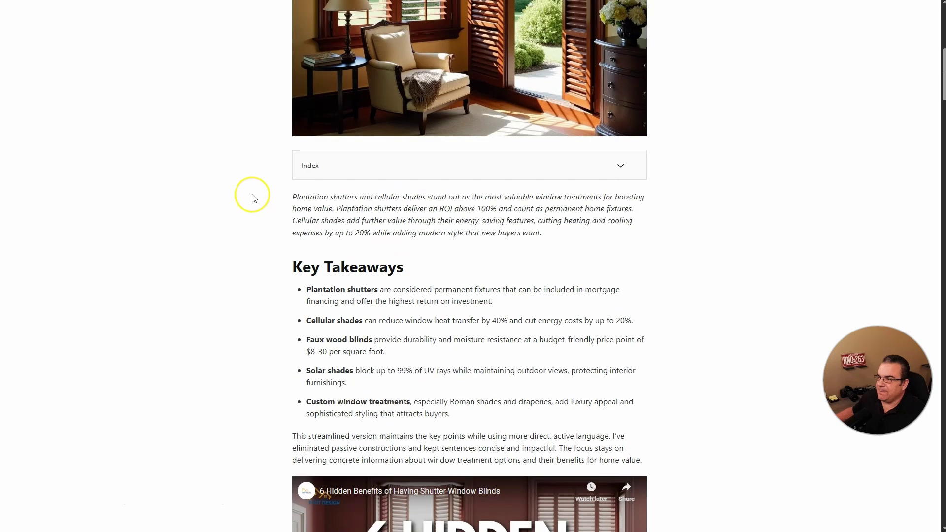
{"action": "scroll", "coordinate": [285, 155], "scroll_direction": "down", "scroll_amount": 1}
{"action": "left_click_drag", "start_coordinate": [293, 150], "coordinate": [553, 190]}
{"action": "left_click_drag", "start_coordinate": [300, 223], "coordinate": [606, 415]}
{"action": "left_click", "coordinate": [401, 386]}
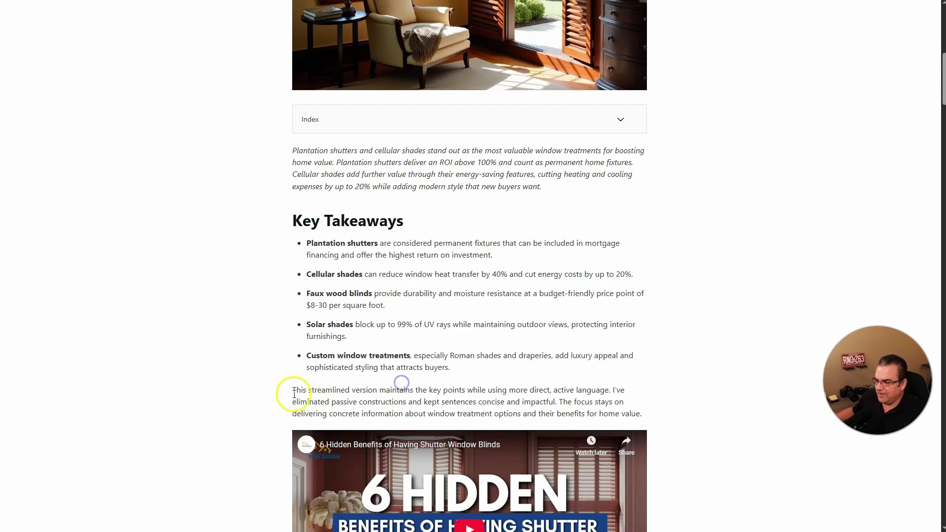
Step: Highlight the "This streamlined version" paragraph between the Key Takeaways list and the YouTube video in the post
{"action": "left_click_drag", "start_coordinate": [295, 390], "coordinate": [646, 413]}
{"action": "left_click", "coordinate": [450, 345]}
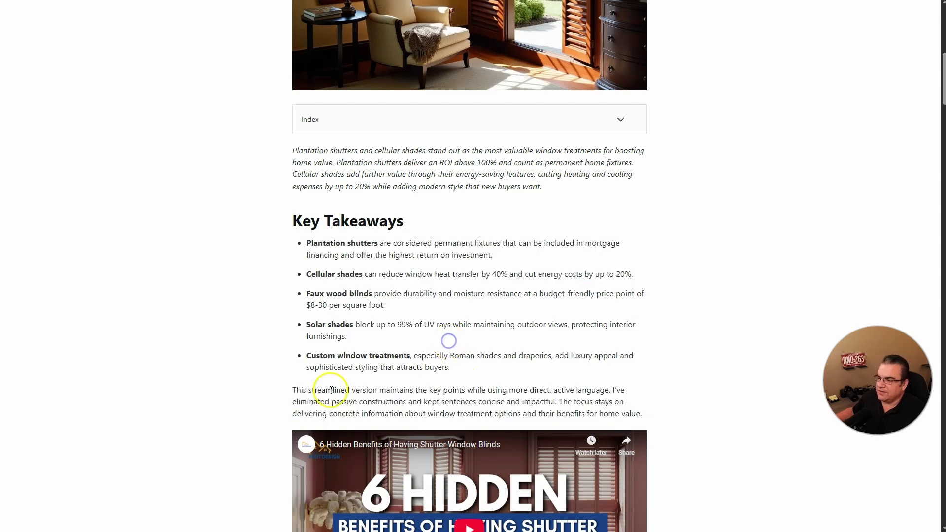
{"action": "left_click_drag", "start_coordinate": [293, 390], "coordinate": [649, 423]}
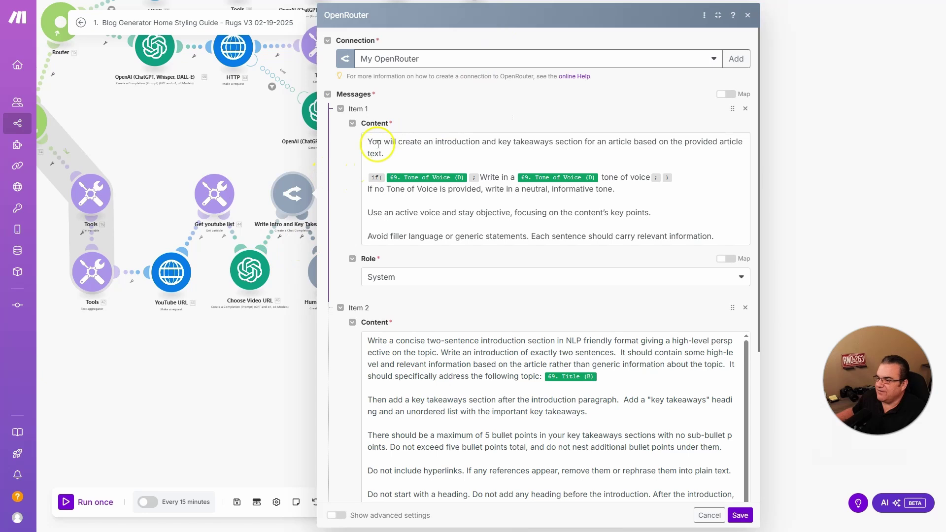
Step: Highlight the system prompt of the Write Intro and Key Takeaways module, covering tone of voice, active voice and filler language
{"action": "scroll", "coordinate": [362, 213], "scroll_direction": "down", "scroll_amount": 5}
{"action": "scroll", "coordinate": [354, 212], "scroll_direction": "up", "scroll_amount": 5}
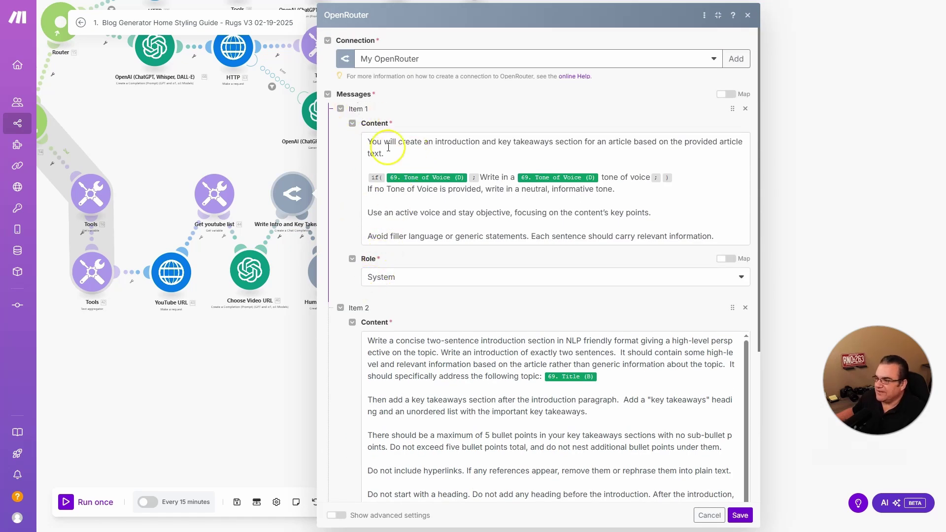
{"action": "left_click_drag", "start_coordinate": [368, 142], "coordinate": [697, 241]}
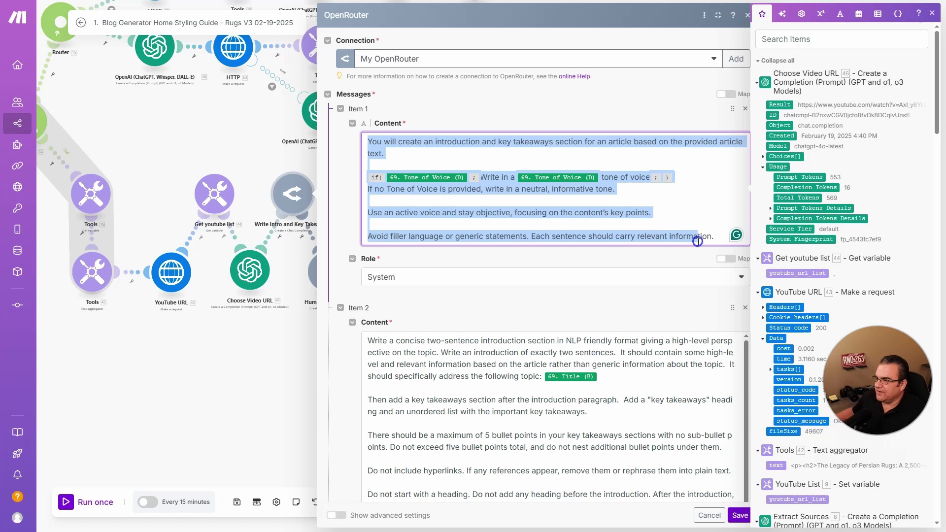
{"action": "left_click", "coordinate": [663, 253]}
{"action": "scroll", "coordinate": [591, 241], "scroll_direction": "down", "scroll_amount": 3}
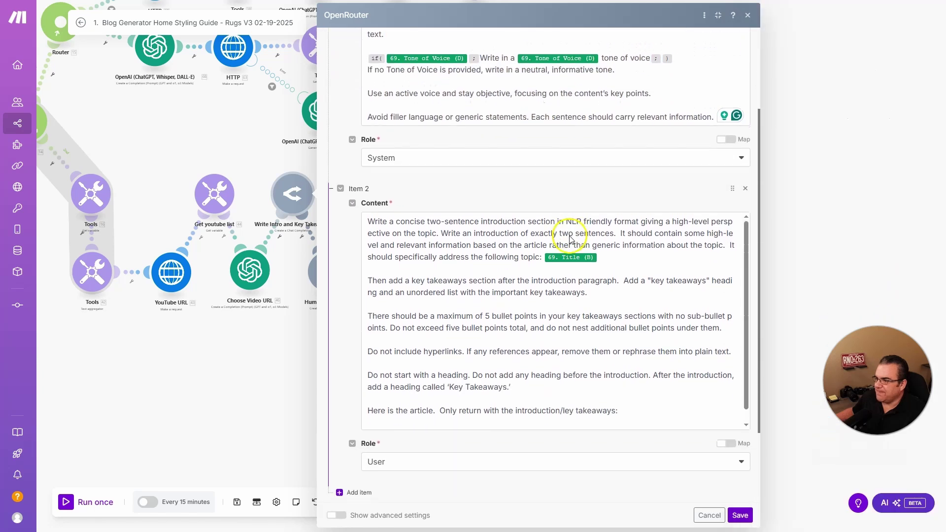
Step: Highlight the two-sentence introduction instruction in the user prompt and review the key takeaways rules down to the mapped article text
{"action": "scroll", "coordinate": [570, 239], "scroll_direction": "down", "scroll_amount": 1}
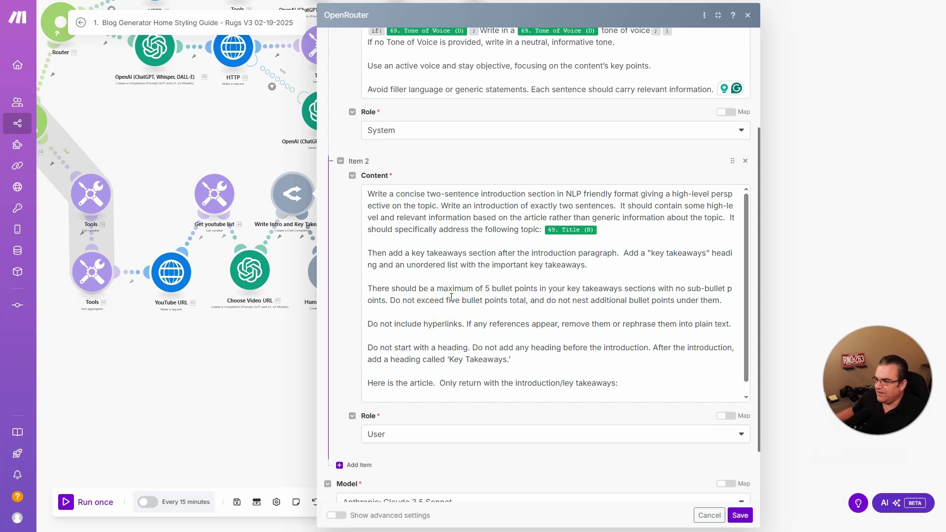
{"action": "scroll", "coordinate": [451, 297], "scroll_direction": "up", "scroll_amount": 1}
{"action": "left_click_drag", "start_coordinate": [367, 205], "coordinate": [492, 234]}
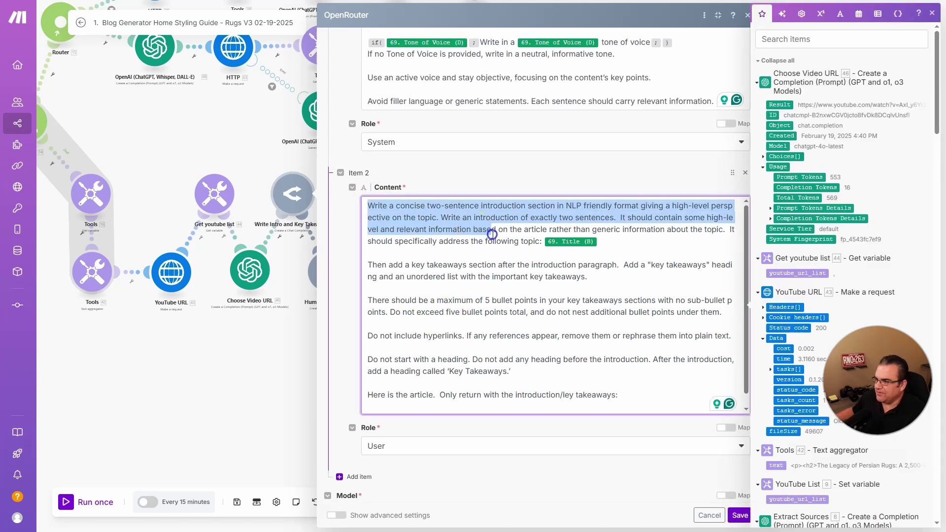
{"action": "left_click", "coordinate": [489, 294]}
{"action": "scroll", "coordinate": [490, 319], "scroll_direction": "down", "scroll_amount": 2}
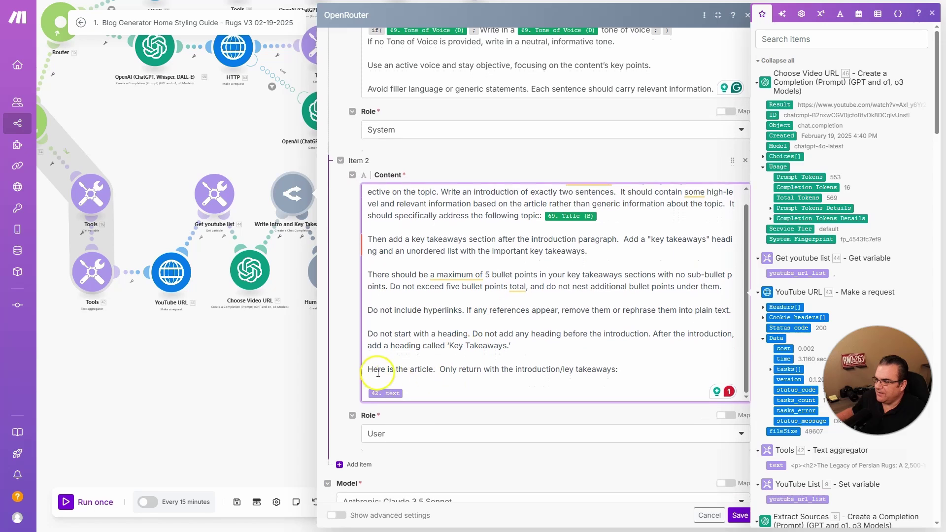
Step: Correct "ley takeaways" to "key takeaways" in the closing line of the user prompt
{"action": "left_click_drag", "start_coordinate": [365, 369], "coordinate": [634, 369]}
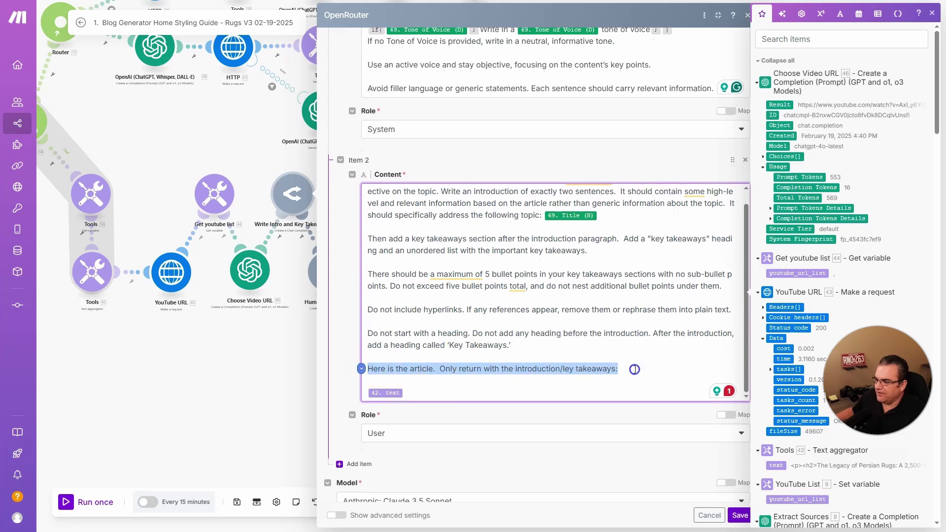
{"action": "left_click", "coordinate": [492, 369]}
{"action": "left_click", "coordinate": [610, 369]}
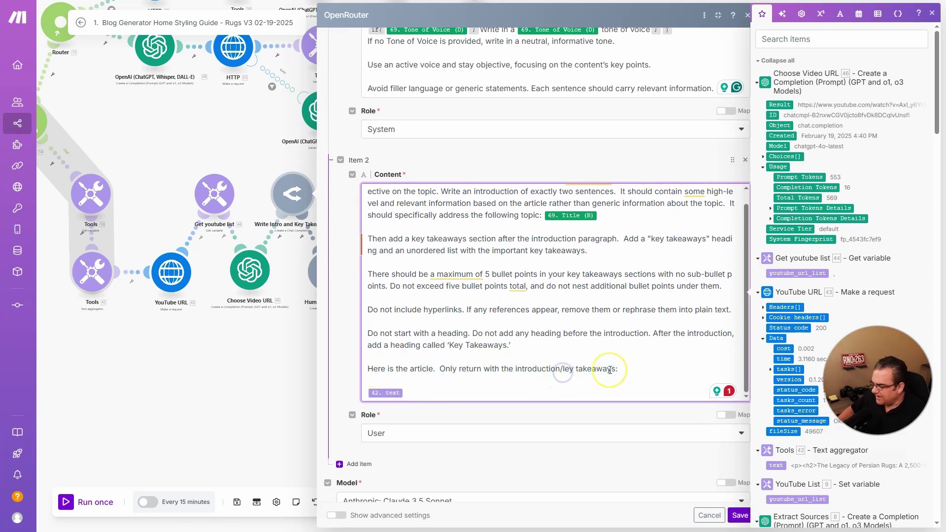
{"action": "key", "text": "Delete"}
{"action": "type", "text": "k"}
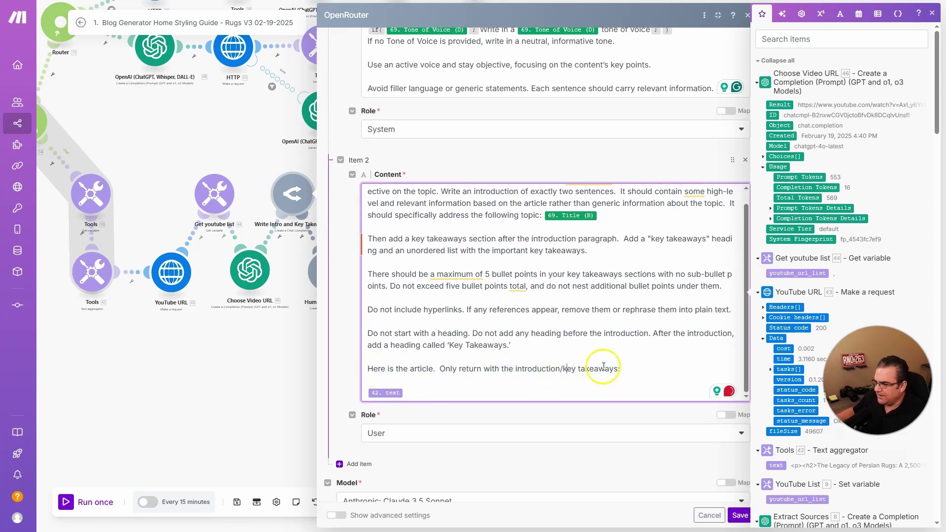
Step: Check that the article text is mapped from the Text aggregator as 42. text, and save the module's settings
{"action": "left_click", "coordinate": [403, 388]}
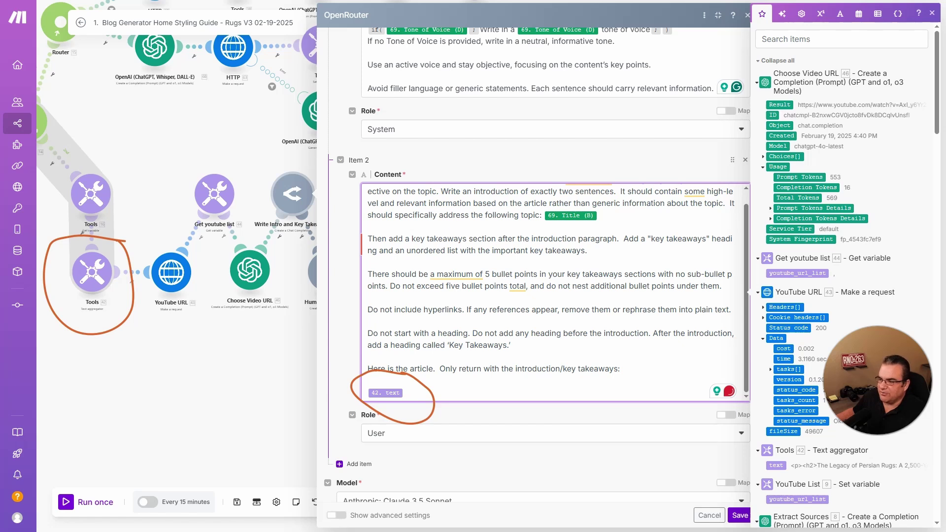
{"action": "key", "text": "Escape"}
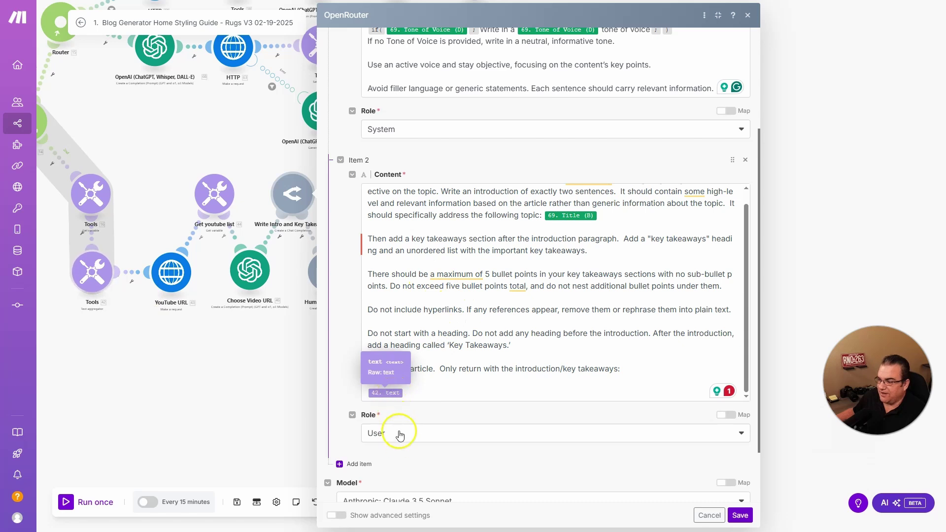
{"action": "left_click", "coordinate": [494, 319]}
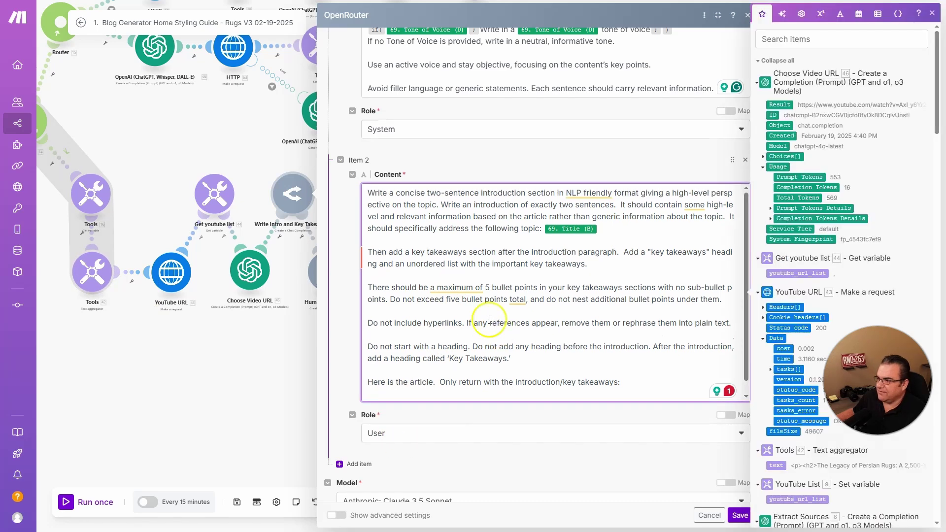
{"action": "left_click", "coordinate": [740, 515]}
Step: Compare the Humanize Content module with Write Article Sections and check which model Humanize Content uses
{"action": "left_click", "coordinate": [317, 315]}
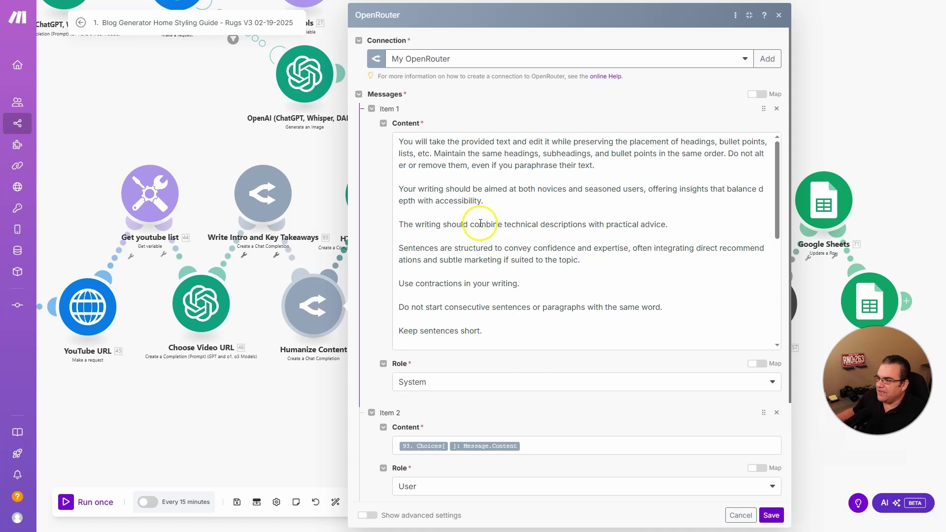
{"action": "left_click", "coordinate": [238, 353]}
{"action": "left_click", "coordinate": [213, 200]}
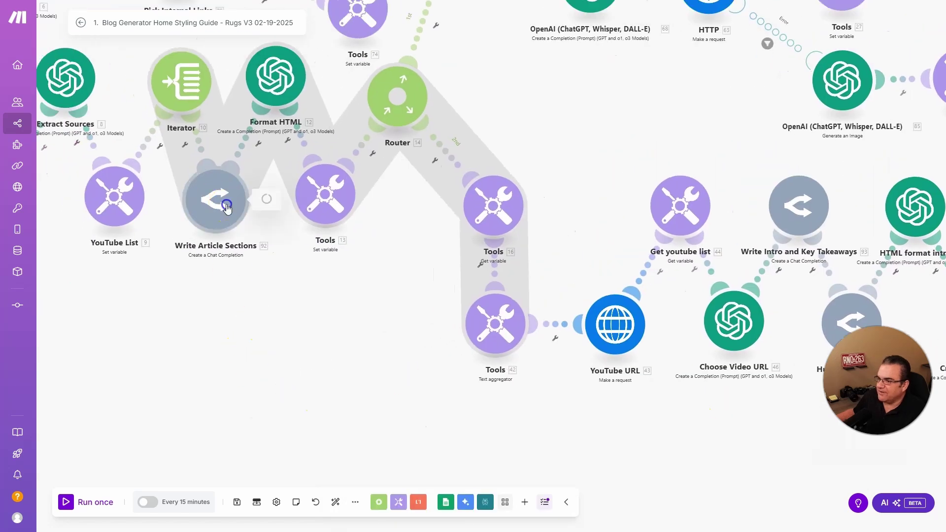
{"action": "left_click", "coordinate": [409, 163]}
{"action": "scroll", "coordinate": [374, 222], "scroll_direction": "down", "scroll_amount": 10}
{"action": "left_click_drag", "start_coordinate": [302, 189], "coordinate": [562, 334]}
{"action": "left_click", "coordinate": [206, 329]}
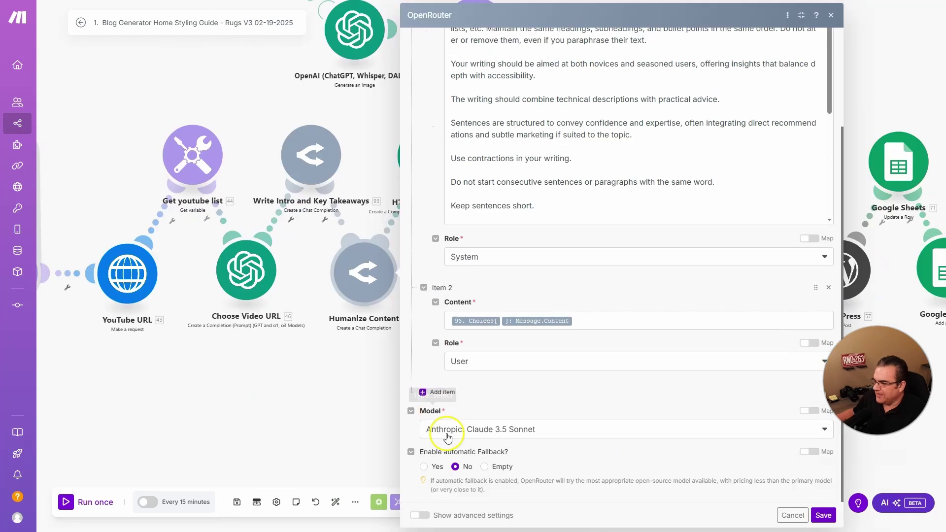
Step: Examine the Humanize Content system prompt, highlighting "Keep sentences short." and the word replacement rule, and check its mapped user message
{"action": "scroll", "coordinate": [482, 443], "scroll_direction": "up", "scroll_amount": 3}
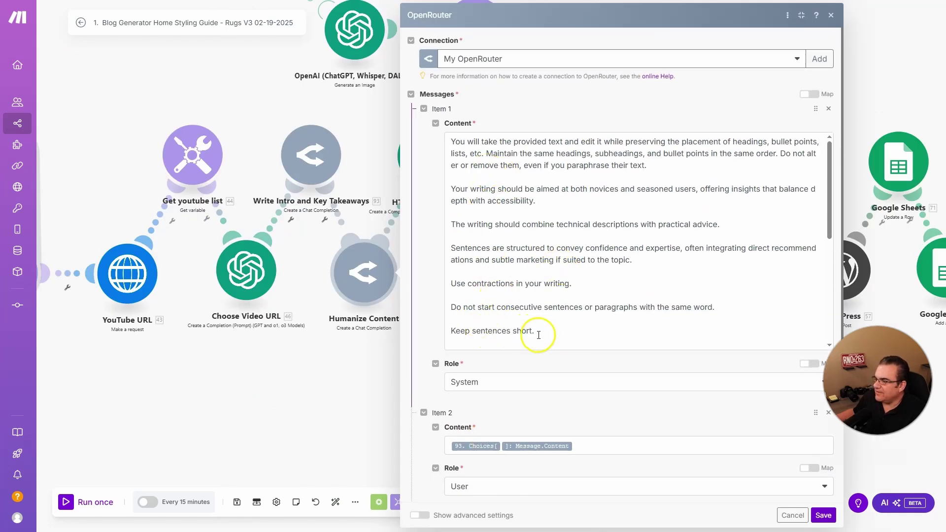
{"action": "left_click_drag", "start_coordinate": [537, 332], "coordinate": [452, 331]}
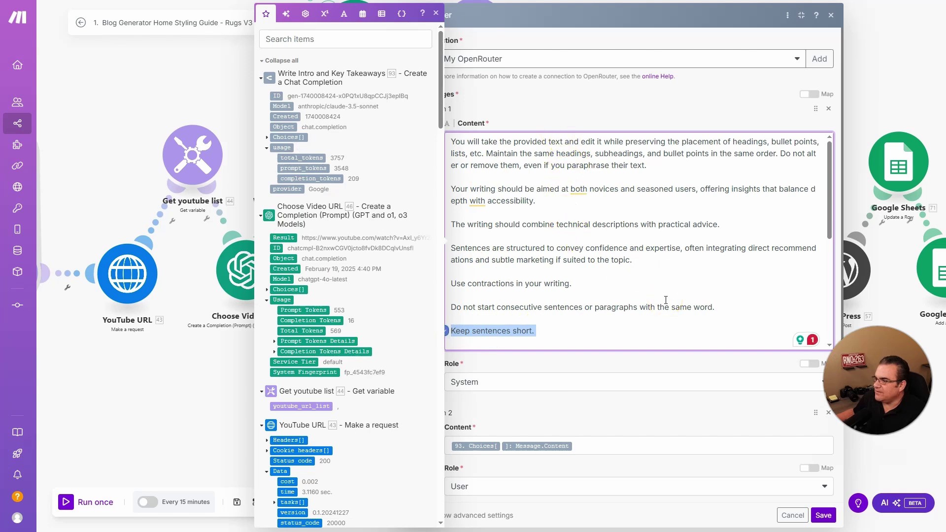
{"action": "scroll", "coordinate": [665, 300], "scroll_direction": "down", "scroll_amount": 5}
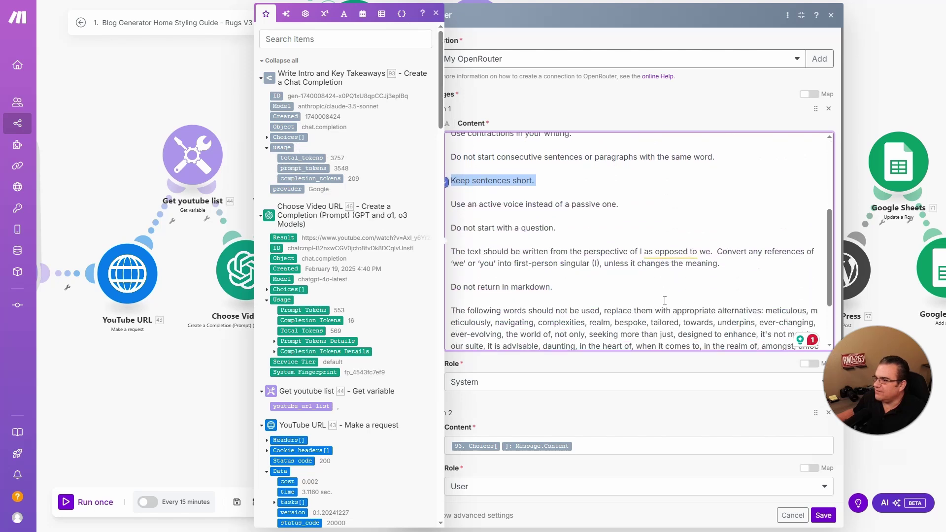
{"action": "scroll", "coordinate": [664, 300], "scroll_direction": "down", "scroll_amount": 2}
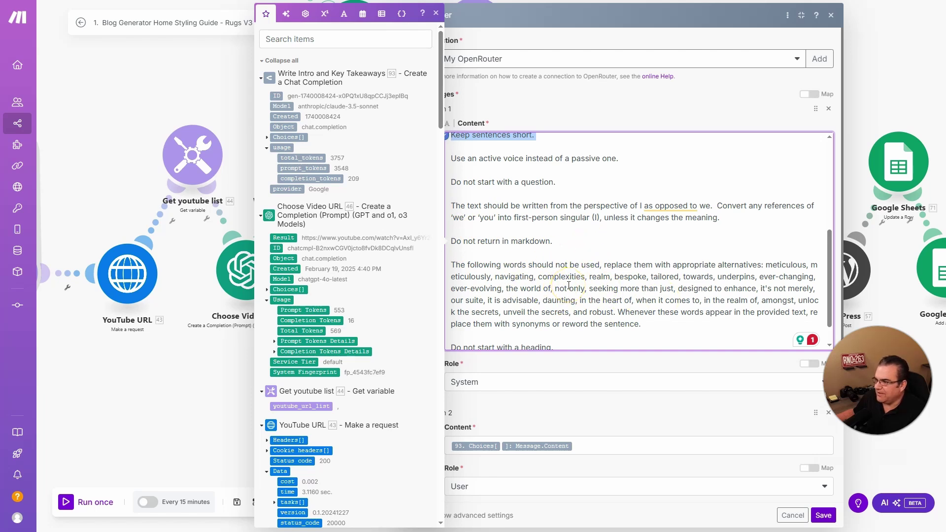
{"action": "left_click_drag", "start_coordinate": [541, 324], "coordinate": [623, 323]}
{"action": "scroll", "coordinate": [623, 323], "scroll_direction": "down", "scroll_amount": 1}
{"action": "scroll", "coordinate": [625, 327], "scroll_direction": "down", "scroll_amount": 1}
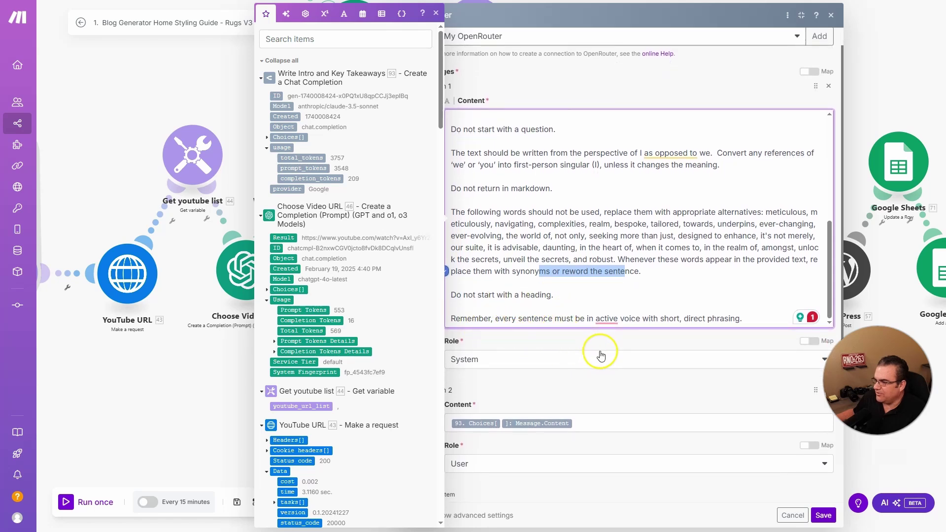
{"action": "left_click", "coordinate": [555, 304]}
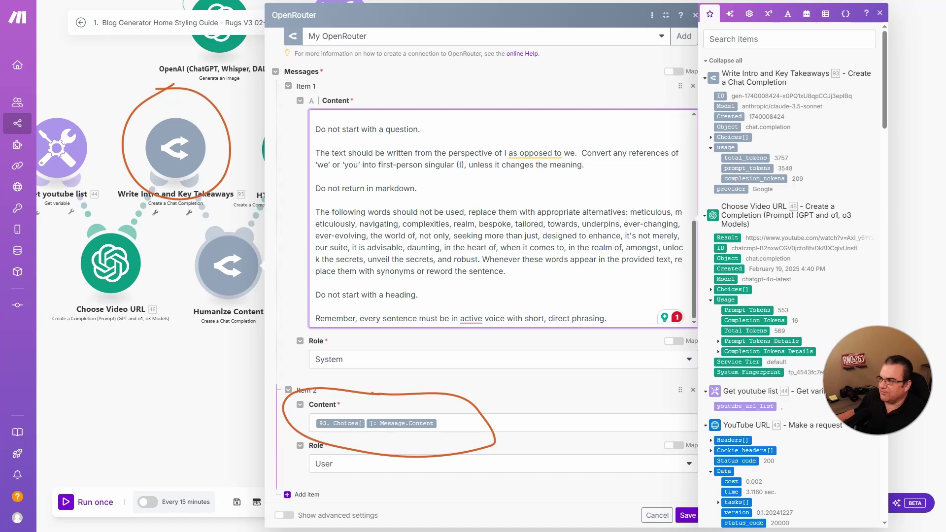
Step: Open the HTML format intro module in an enlarged view and examine its HTML formatting prompt and mapped Humanize Content output
{"action": "left_click", "coordinate": [298, 200]}
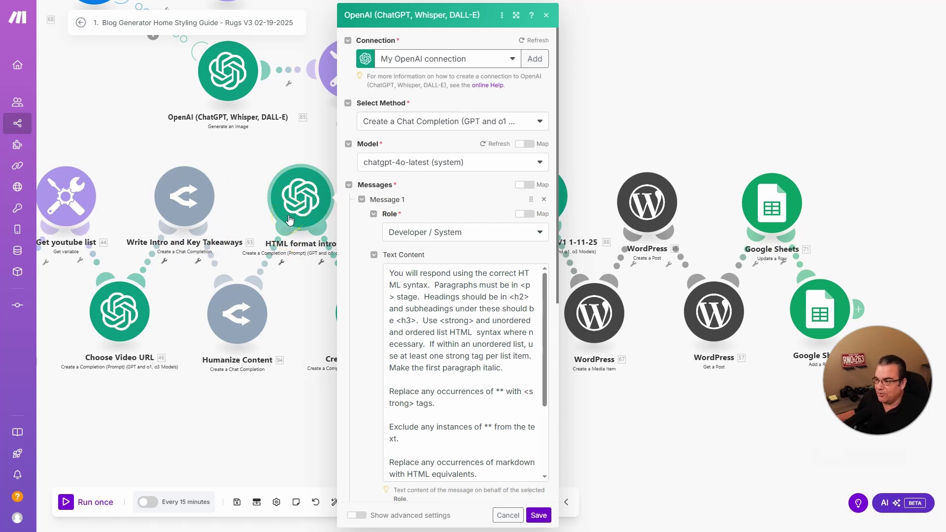
{"action": "left_click", "coordinate": [516, 15]}
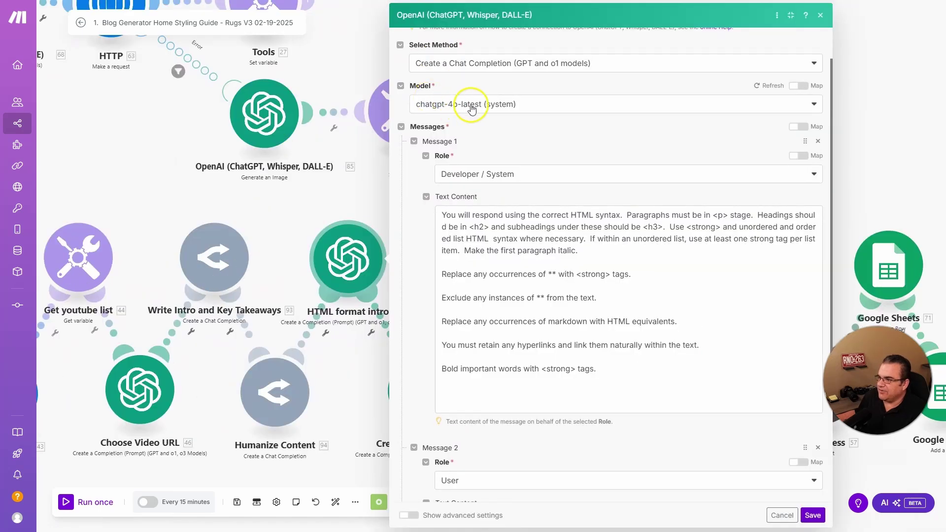
{"action": "scroll", "coordinate": [512, 177], "scroll_direction": "down", "scroll_amount": 2}
{"action": "scroll", "coordinate": [512, 177], "scroll_direction": "down", "scroll_amount": 2}
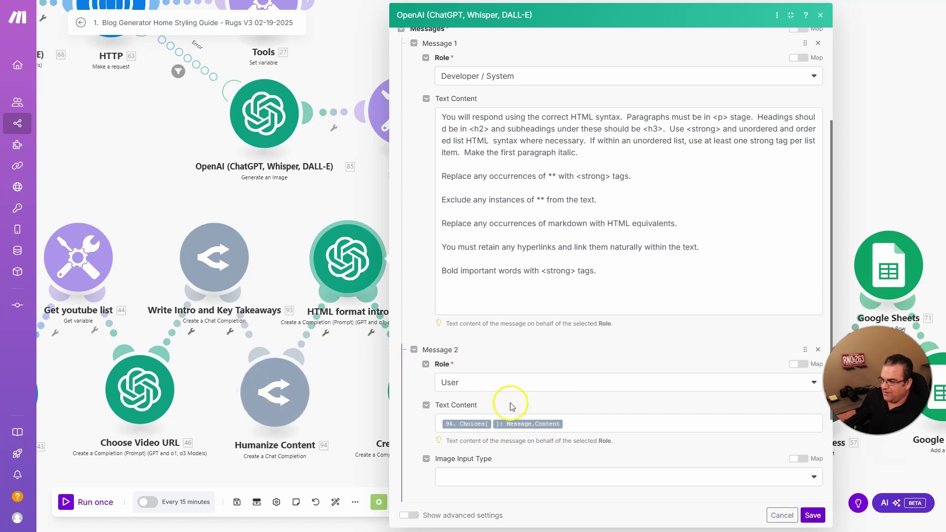
Step: Open the Create Image Prompt module and trace its 42. text mapping back to the Text aggregator
{"action": "left_click_drag", "start_coordinate": [372, 374], "coordinate": [270, 270]}
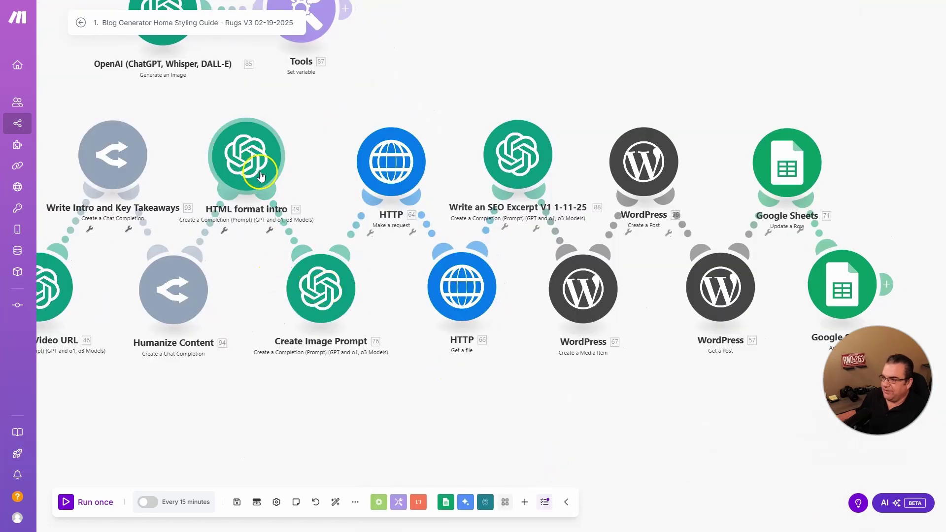
{"action": "left_click", "coordinate": [327, 291]}
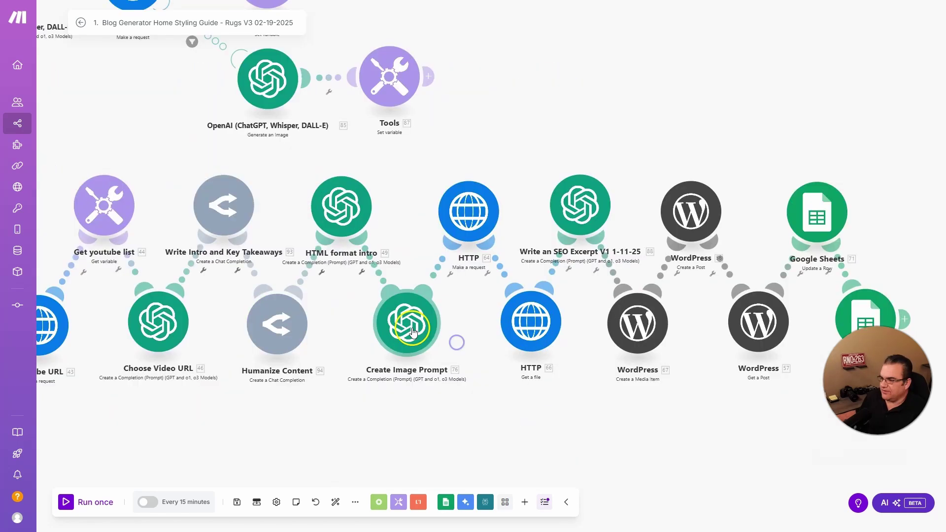
{"action": "left_click", "coordinate": [407, 321]}
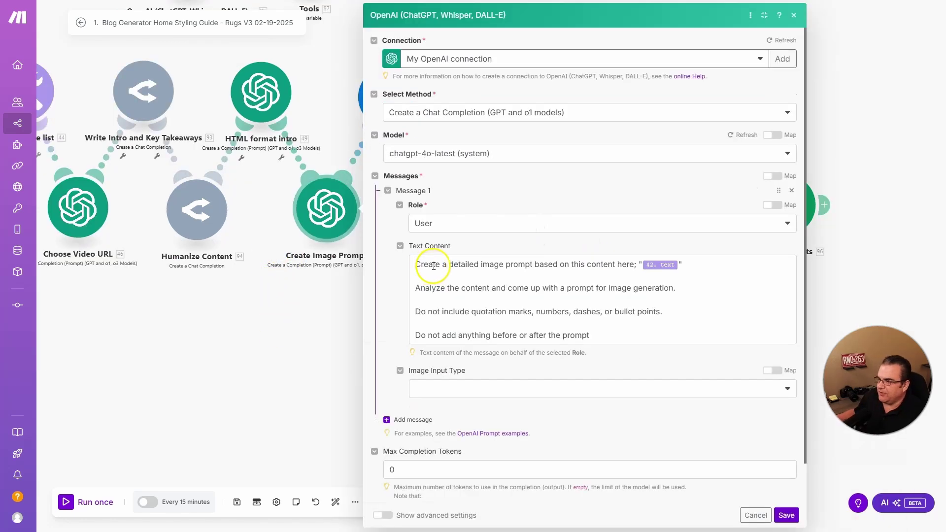
{"action": "left_click_drag", "start_coordinate": [150, 347], "coordinate": [311, 361]}
{"action": "scroll", "coordinate": [311, 361], "scroll_direction": "down", "scroll_amount": 2}
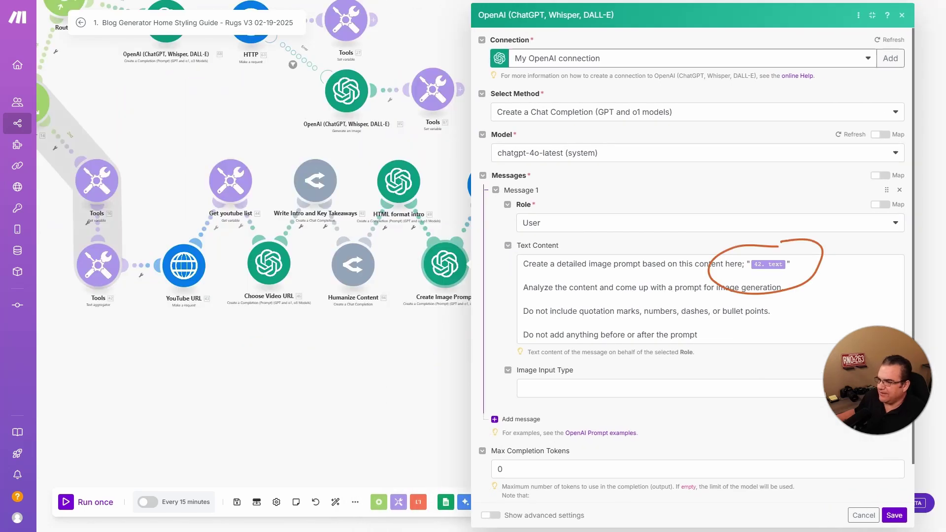
{"action": "left_click_drag", "start_coordinate": [67, 237], "coordinate": [147, 264]}
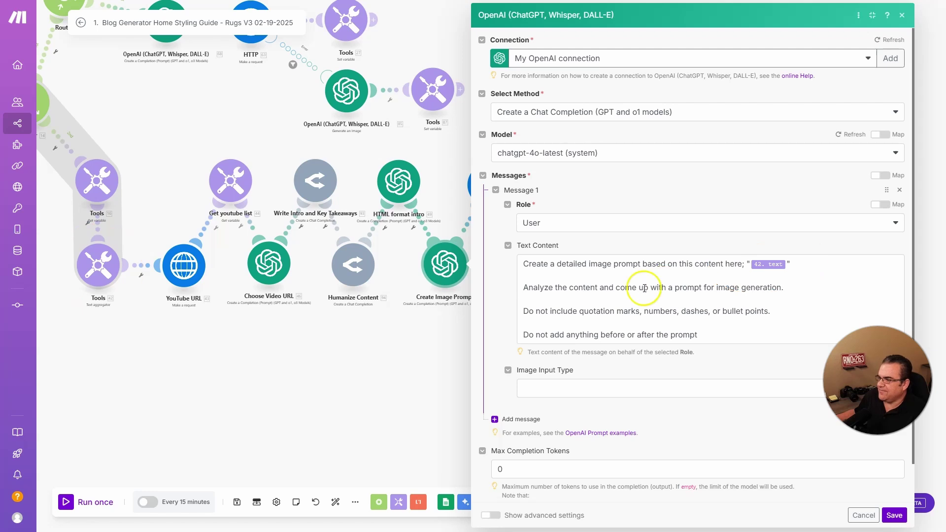
Step: Highlight the image prompt instructions on analyzing the content, excluding quotation marks and numbers, and adding nothing before or after the prompt
{"action": "left_click_drag", "start_coordinate": [527, 289], "coordinate": [699, 291]}
{"action": "left_click", "coordinate": [575, 315]}
{"action": "left_click_drag", "start_coordinate": [574, 314], "coordinate": [711, 310]}
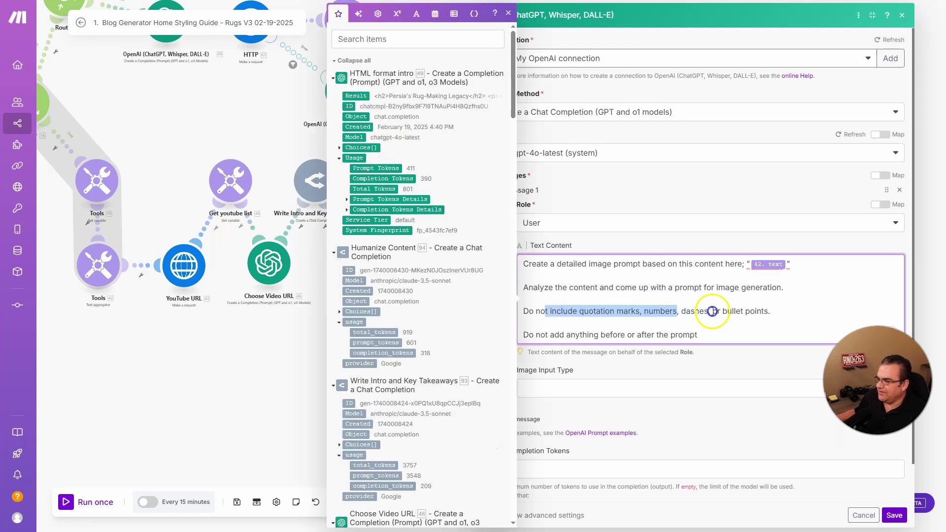
{"action": "left_click_drag", "start_coordinate": [609, 335], "coordinate": [700, 336]}
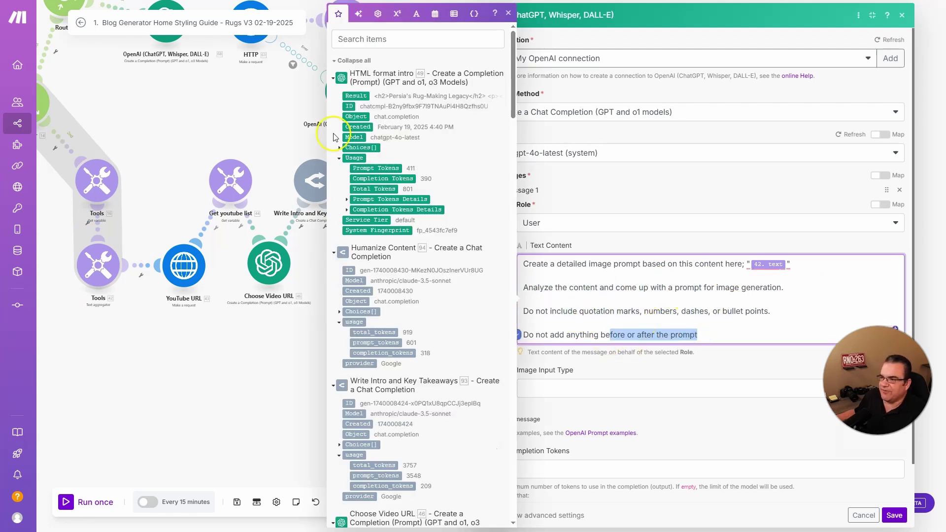
Step: Show the available module actions, including copying, for the OpenAI module on the fallback route and dismiss them
{"action": "left_click_drag", "start_coordinate": [230, 69], "coordinate": [244, 184]}
{"action": "left_click", "coordinate": [180, 124]}
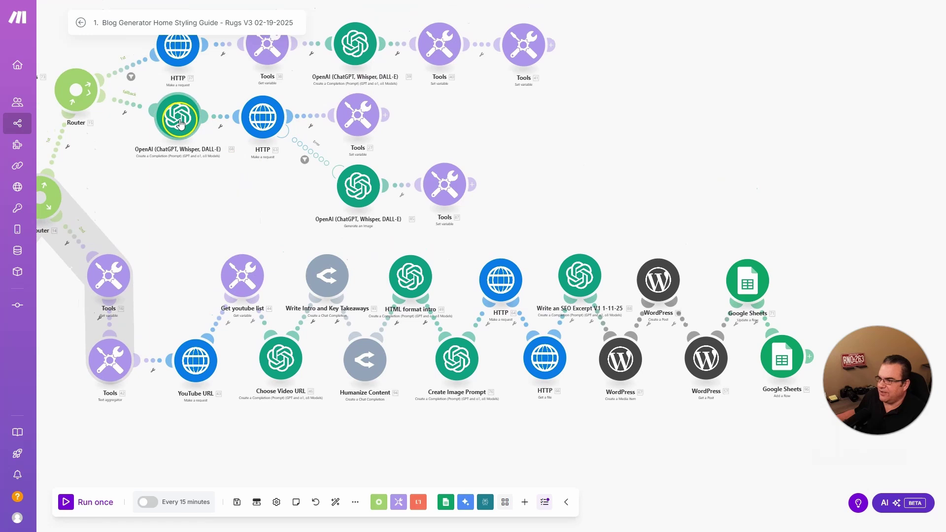
{"action": "right_click", "coordinate": [180, 124]}
{"action": "left_click", "coordinate": [291, 212]}
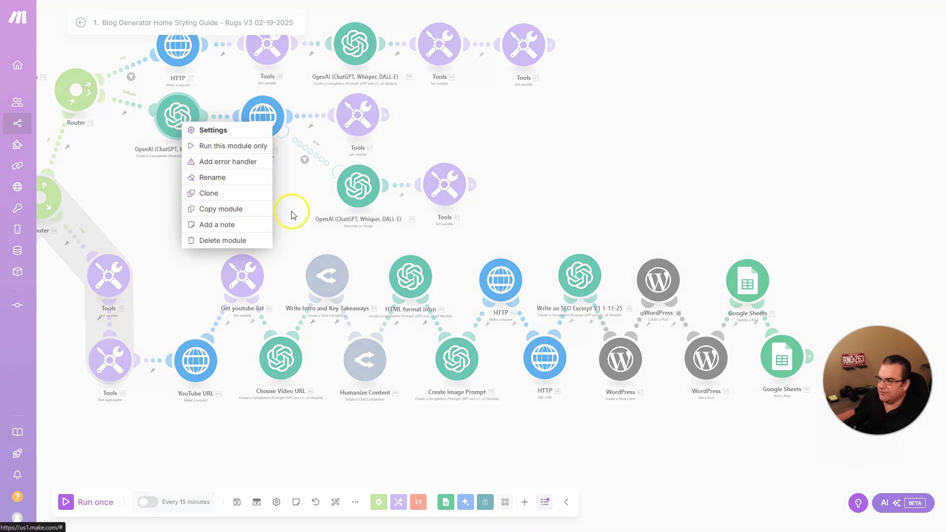
{"action": "left_click_drag", "start_coordinate": [421, 404], "coordinate": [414, 329]}
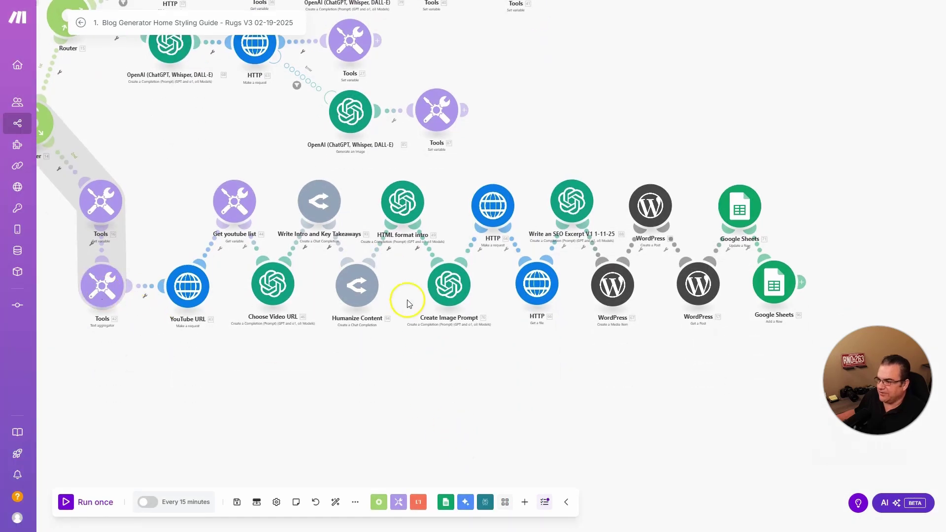
Step: Open the HTTP Make a request module, examine its request URL, method, headers, prompt content and parse response setting, and save it
{"action": "left_click", "coordinate": [440, 291]}
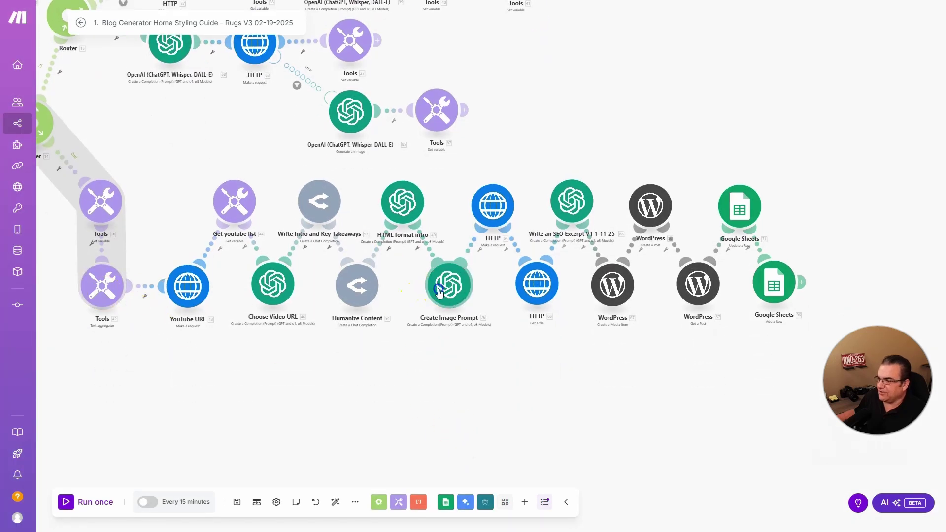
{"action": "left_click", "coordinate": [118, 290]}
{"action": "left_click", "coordinate": [492, 205]}
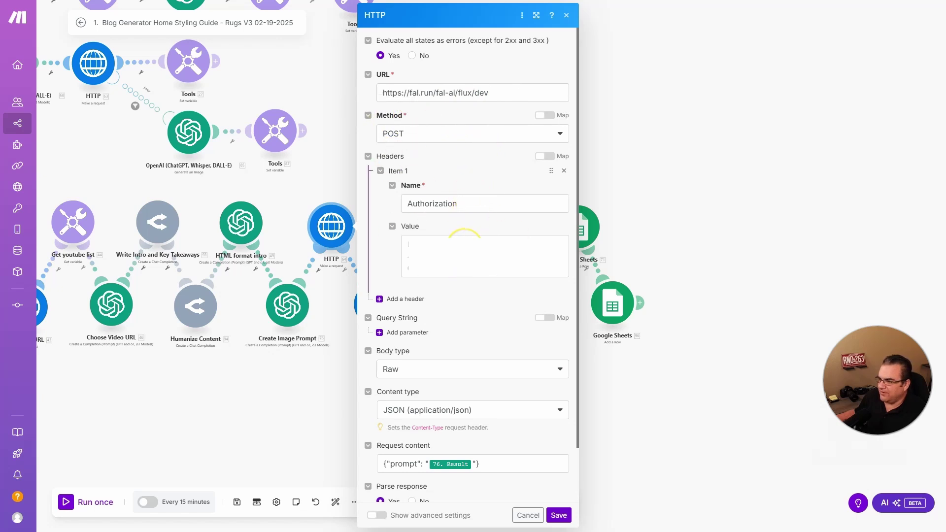
{"action": "scroll", "coordinate": [464, 247], "scroll_direction": "down", "scroll_amount": 1}
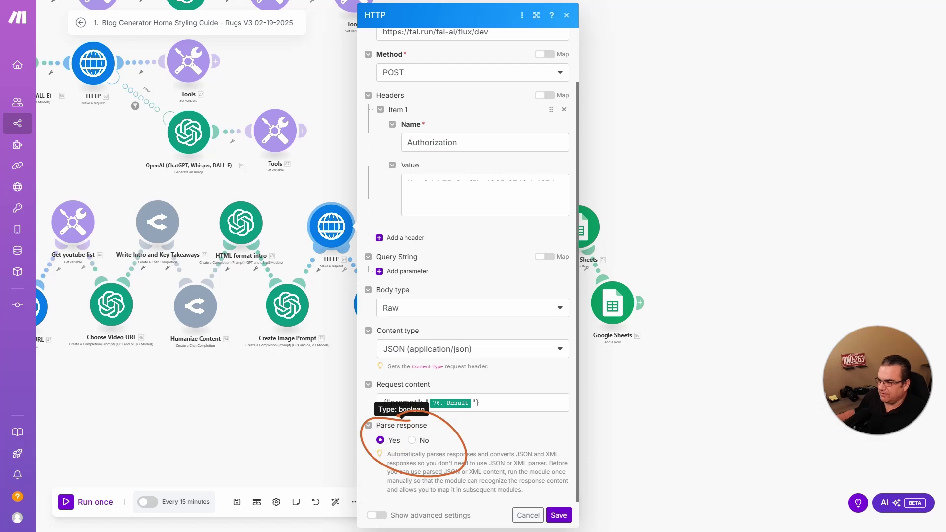
{"action": "left_click", "coordinate": [558, 514]}
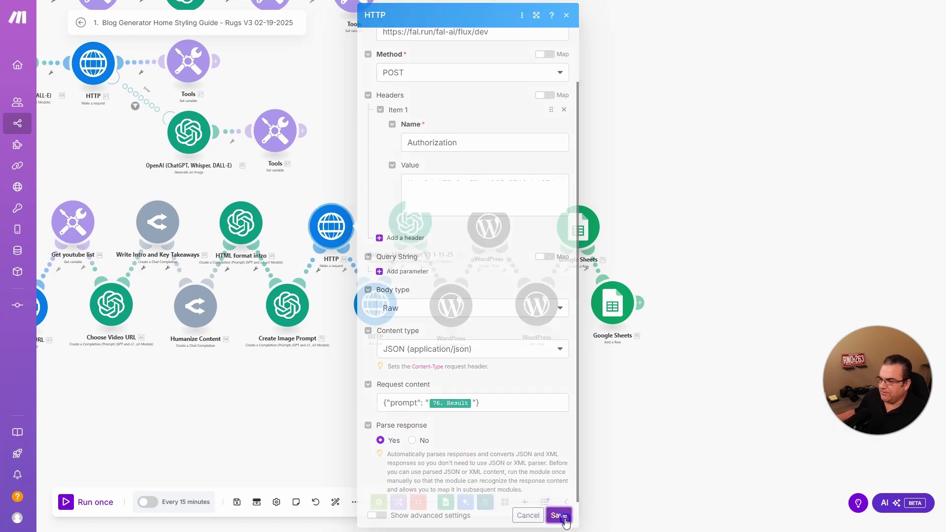
Step: Open the HTTP Get a file module, trace its URL mapping to the images[] array of the preceding HTTP request, and close it
{"action": "left_click", "coordinate": [311, 335]}
{"action": "left_click", "coordinate": [312, 329]}
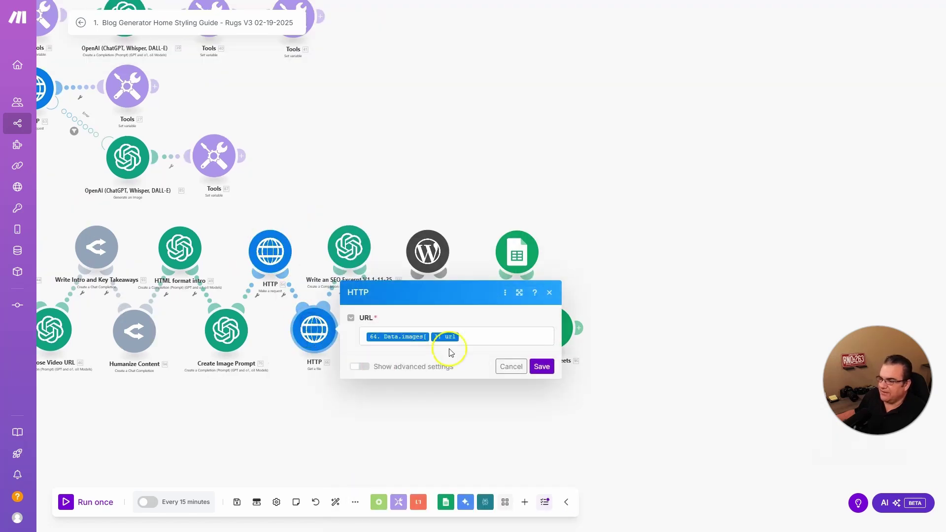
{"action": "triple_click", "coordinate": [424, 337]}
{"action": "left_click", "coordinate": [473, 337]}
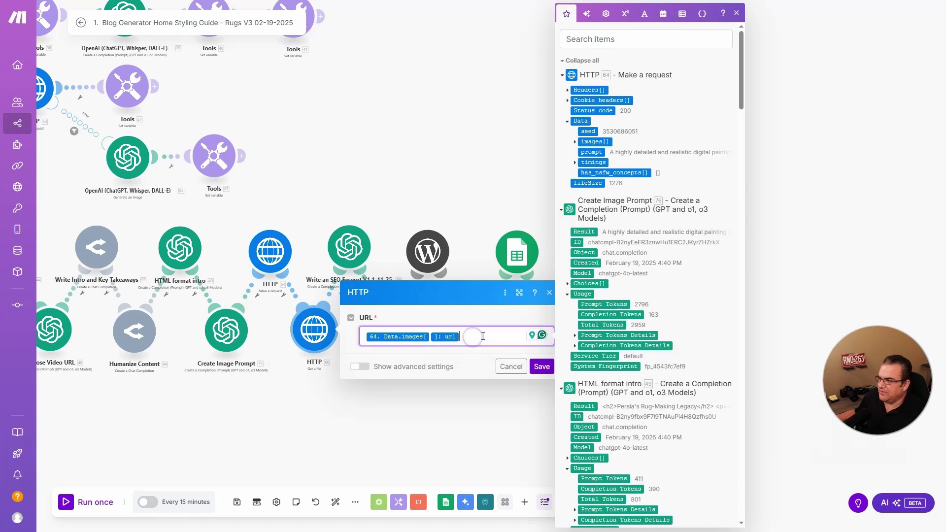
{"action": "left_click", "coordinate": [575, 142]}
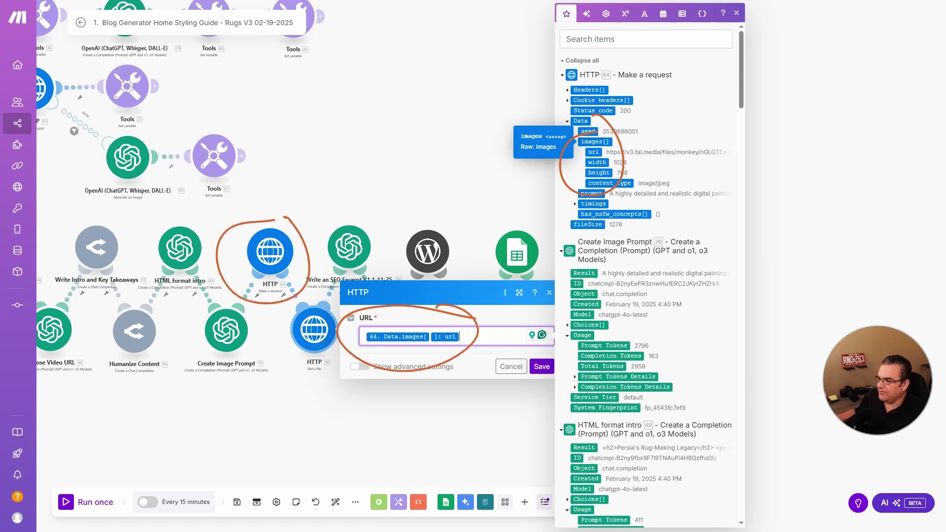
{"action": "key", "text": "Escape"}
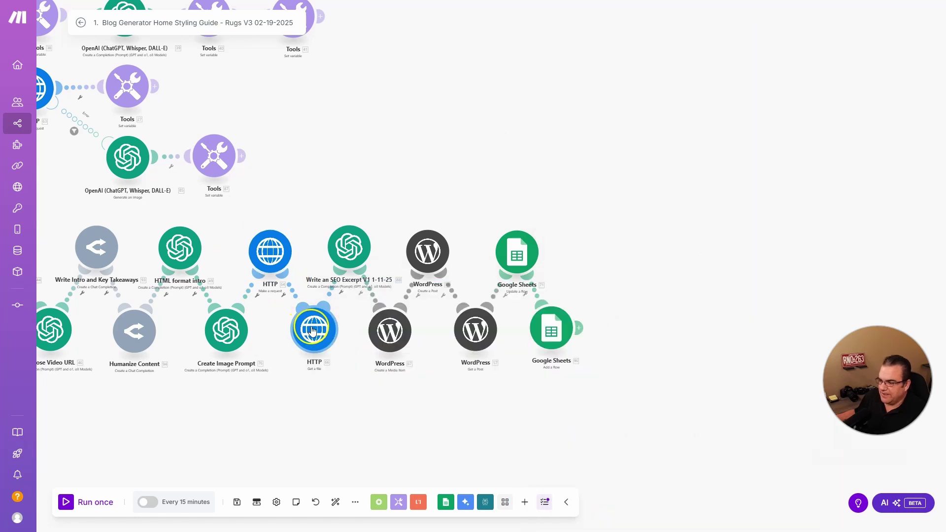
Step: Open the Write an SEO Excerpt module in an enlarged view and highlight the prompt's opening line, "You will create an optimal SEO excerpt."
{"action": "left_click_drag", "start_coordinate": [351, 416], "coordinate": [320, 405]}
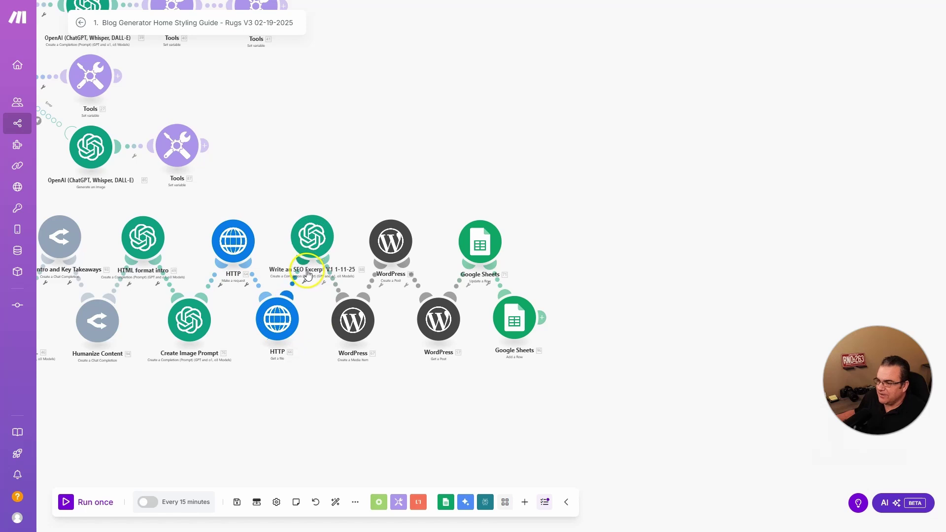
{"action": "left_click", "coordinate": [311, 241]}
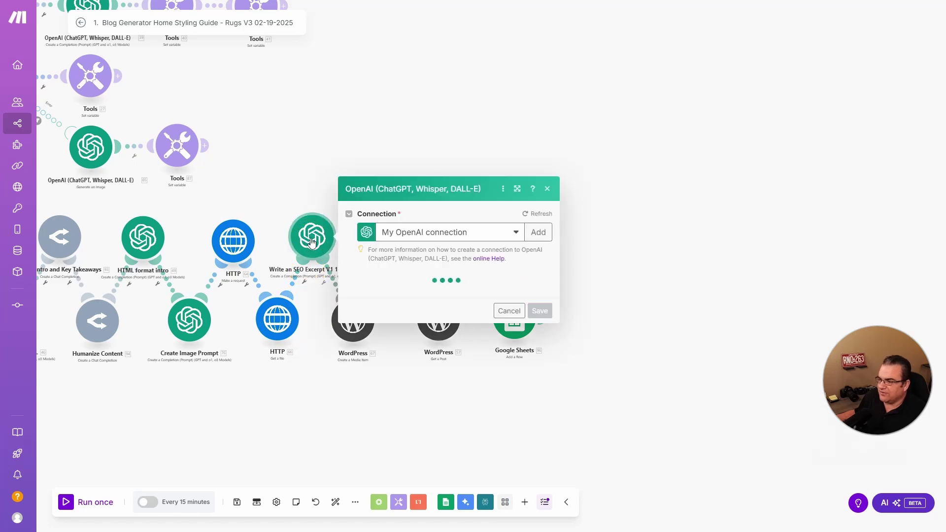
{"action": "left_click", "coordinate": [474, 255]}
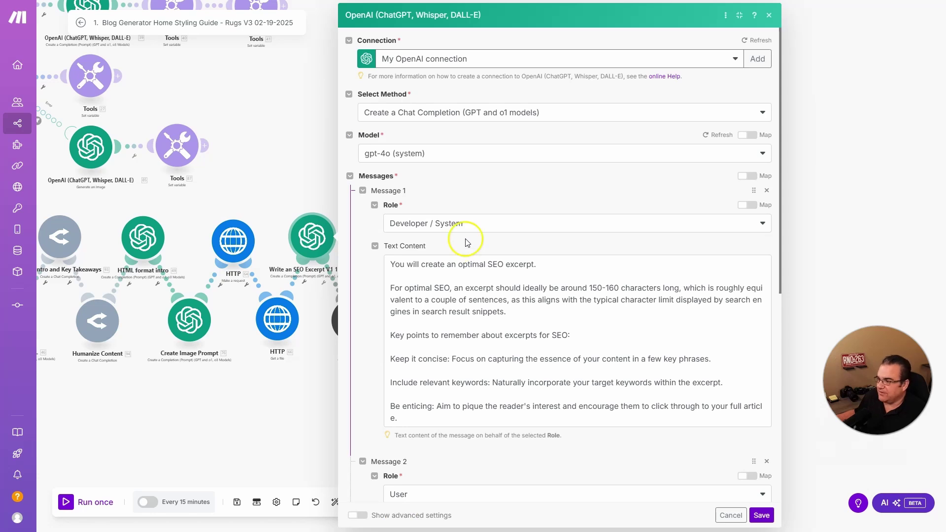
{"action": "scroll", "coordinate": [463, 242], "scroll_direction": "down", "scroll_amount": 2}
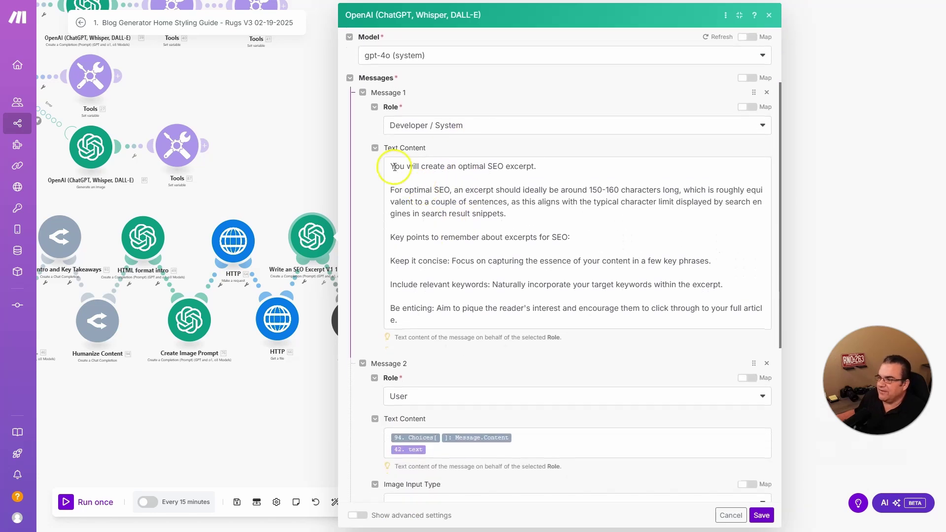
{"action": "left_click_drag", "start_coordinate": [394, 167], "coordinate": [528, 167]}
Step: Insert a comma after "Naturally" in the relevant keywords line of the SEO excerpt system prompt
{"action": "left_click", "coordinate": [512, 212]}
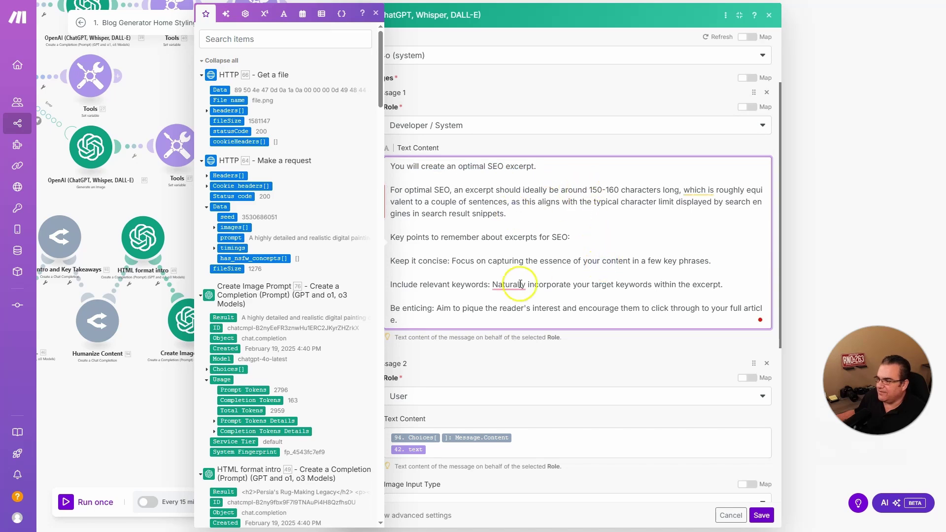
{"action": "mouse_move", "coordinate": [498, 285]}
{"action": "left_click", "coordinate": [512, 314]}
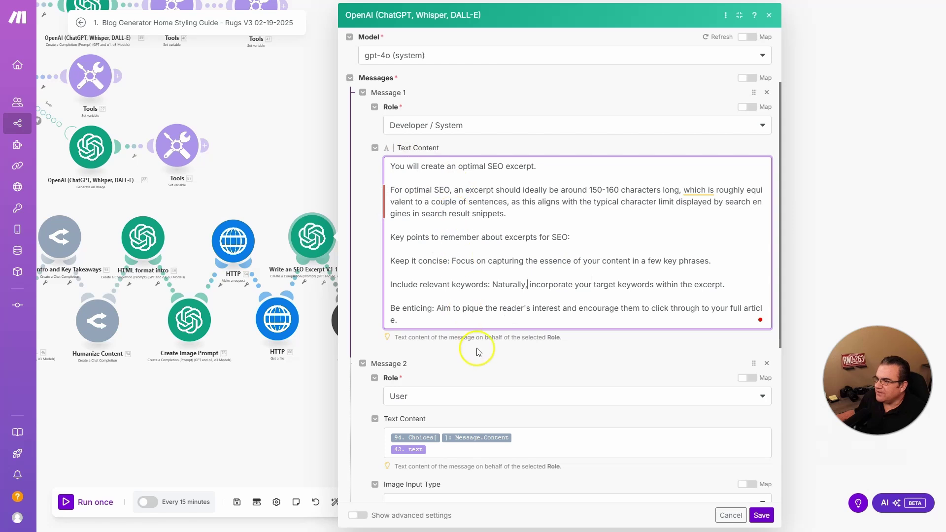
Step: Check the SEO excerpt module's user message mappings against the upstream modules and highlight "150-160 characters" in the system prompt
{"action": "scroll", "coordinate": [503, 304], "scroll_direction": "down", "scroll_amount": 1}
{"action": "scroll", "coordinate": [503, 304], "scroll_direction": "down", "scroll_amount": 2}
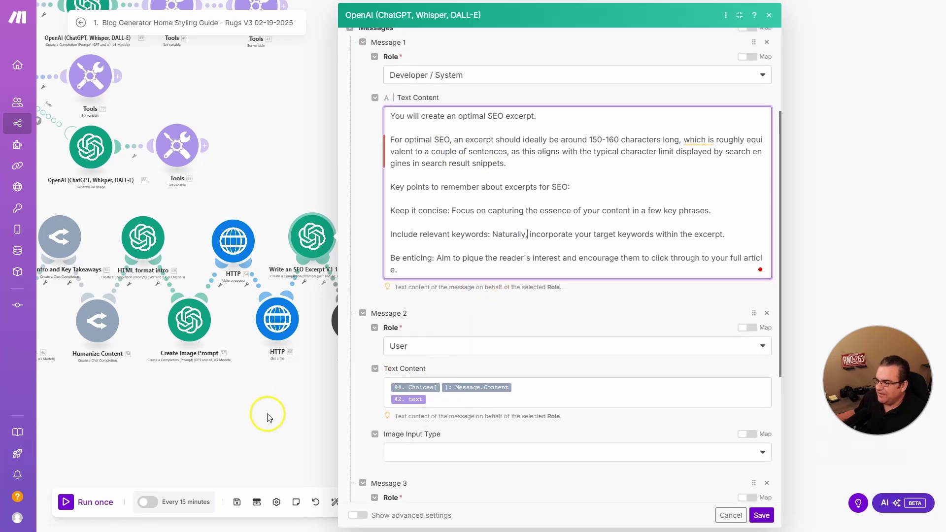
{"action": "left_click_drag", "start_coordinate": [219, 417], "coordinate": [369, 421]}
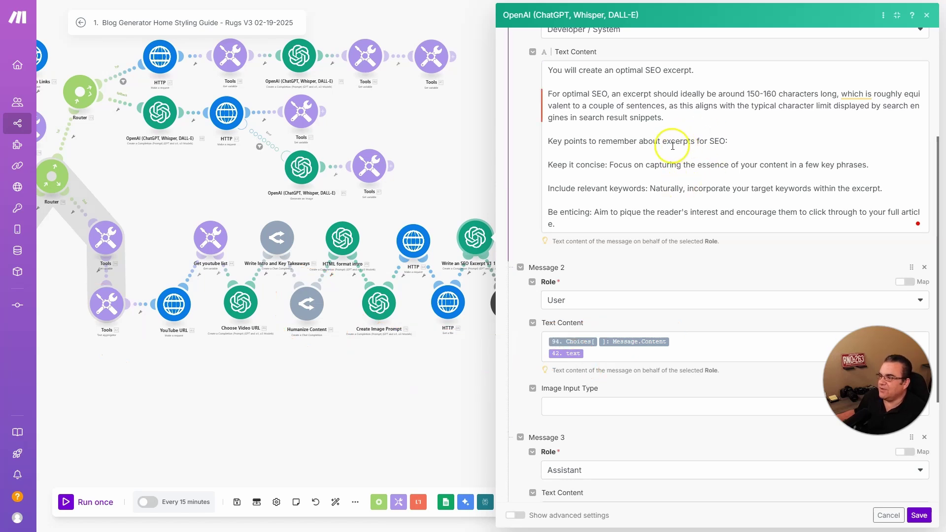
{"action": "scroll", "coordinate": [680, 148], "scroll_direction": "up", "scroll_amount": 2}
{"action": "left_click_drag", "start_coordinate": [739, 193], "coordinate": [781, 194]}
{"action": "left_click", "coordinate": [695, 295]}
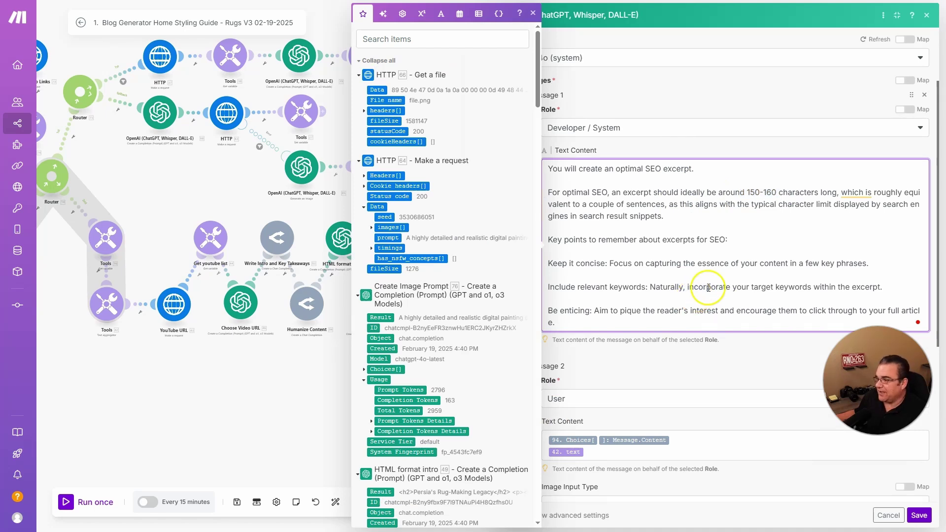
Step: Examine the SEO excerpt module's Assistant message limiting output length and its Max Completion Tokens setting, and close the module
{"action": "scroll", "coordinate": [687, 304], "scroll_direction": "down", "scroll_amount": 5}
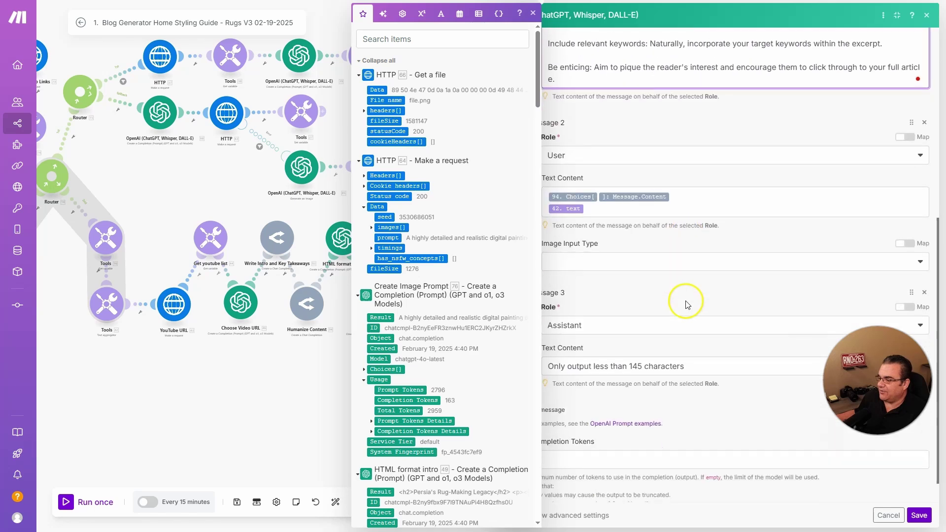
{"action": "left_click", "coordinate": [681, 249]}
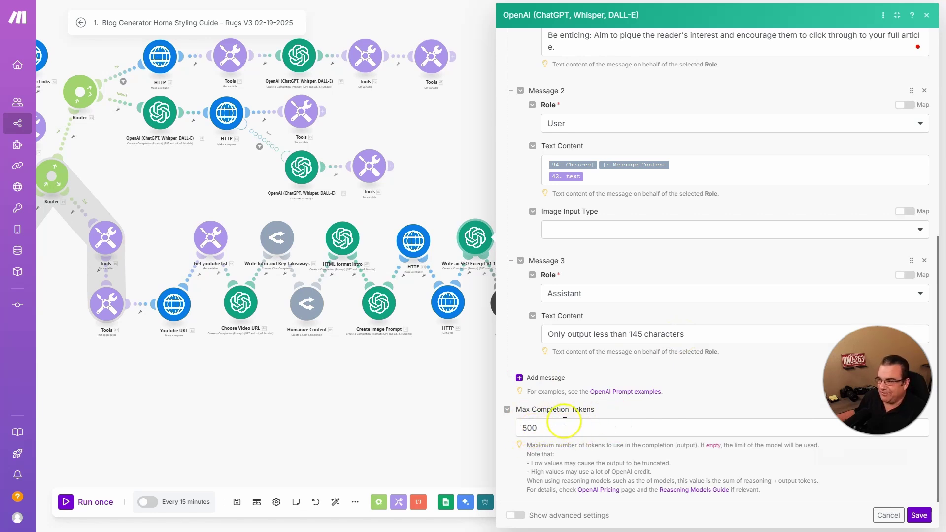
{"action": "left_click", "coordinate": [439, 412]}
{"action": "scroll", "coordinate": [340, 268], "scroll_direction": "up", "scroll_amount": 2}
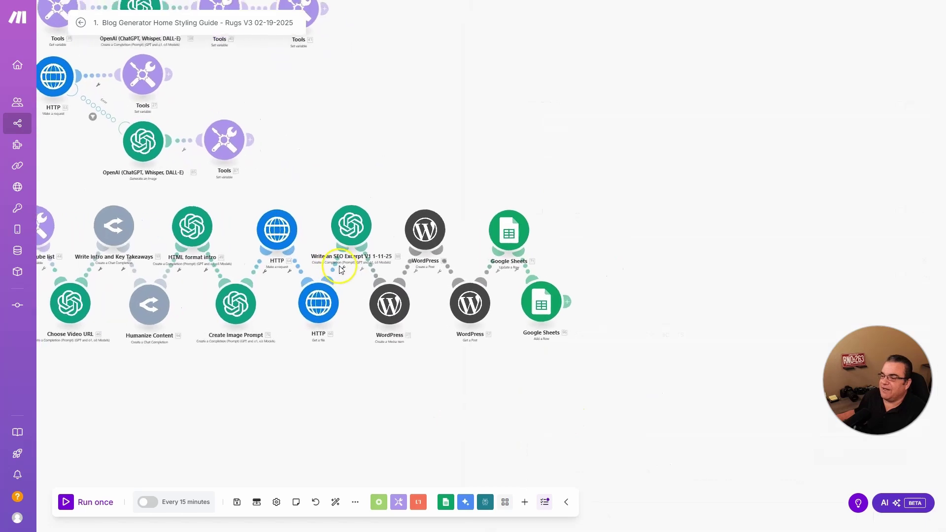
{"action": "scroll", "coordinate": [340, 269], "scroll_direction": "up", "scroll_amount": 2}
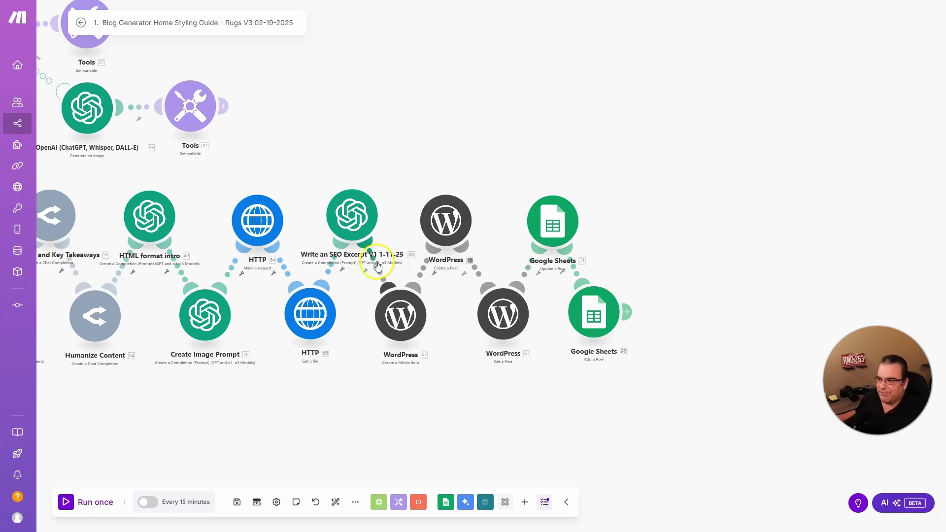
{"action": "left_click", "coordinate": [352, 217]}
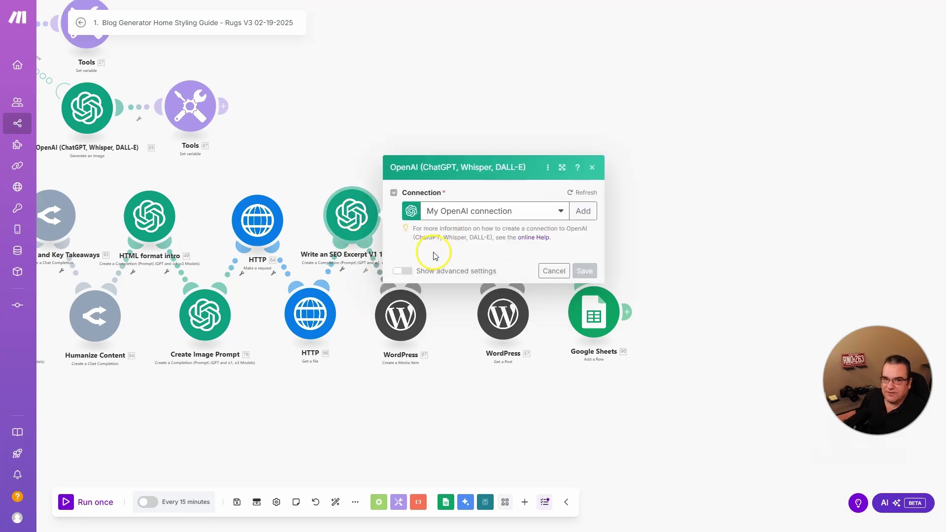
{"action": "left_click", "coordinate": [341, 143]}
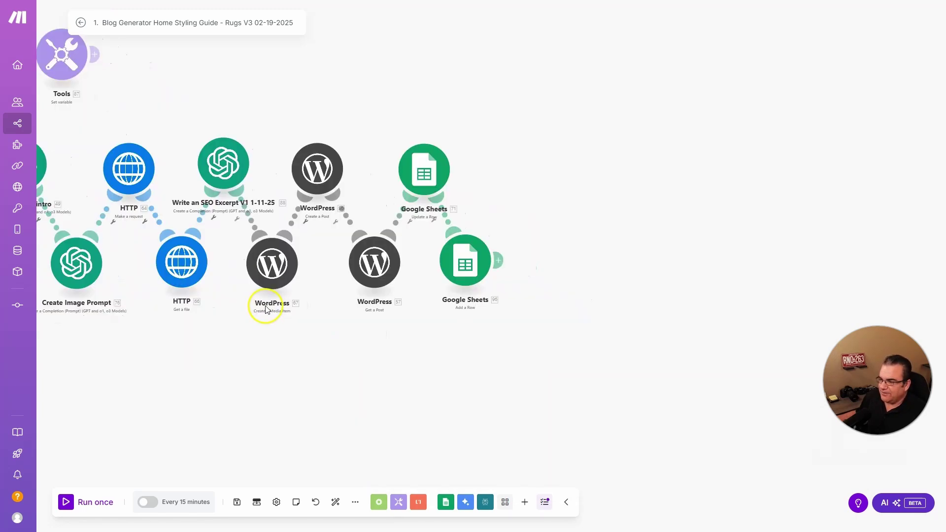
Step: Open the WordPress Create a Media Item module and trace its Data and File name mappings, checking the titles in the Google Sheets spreadsheet
{"action": "left_click", "coordinate": [271, 276]}
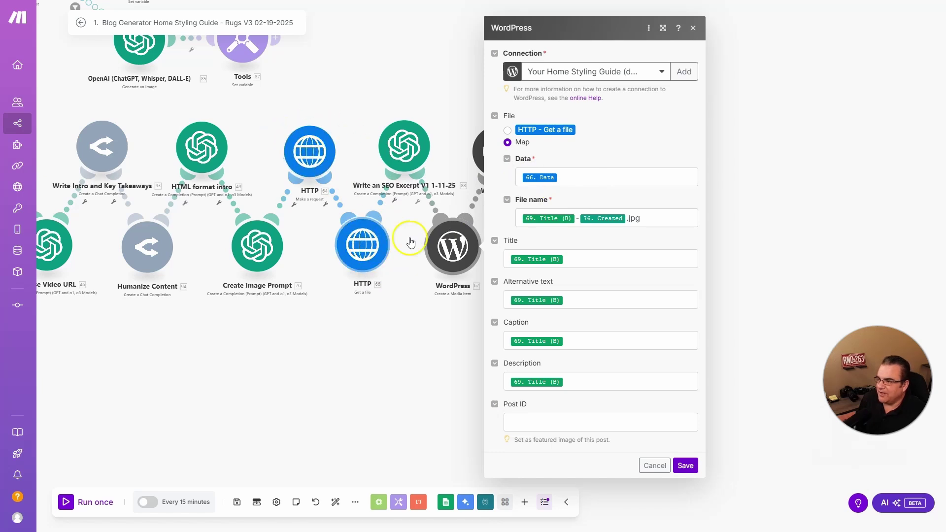
{"action": "left_click", "coordinate": [570, 177]}
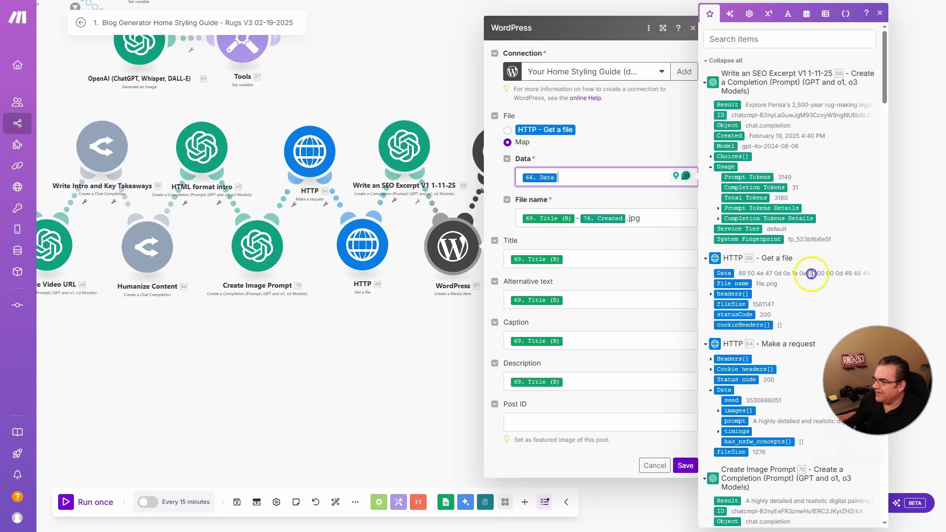
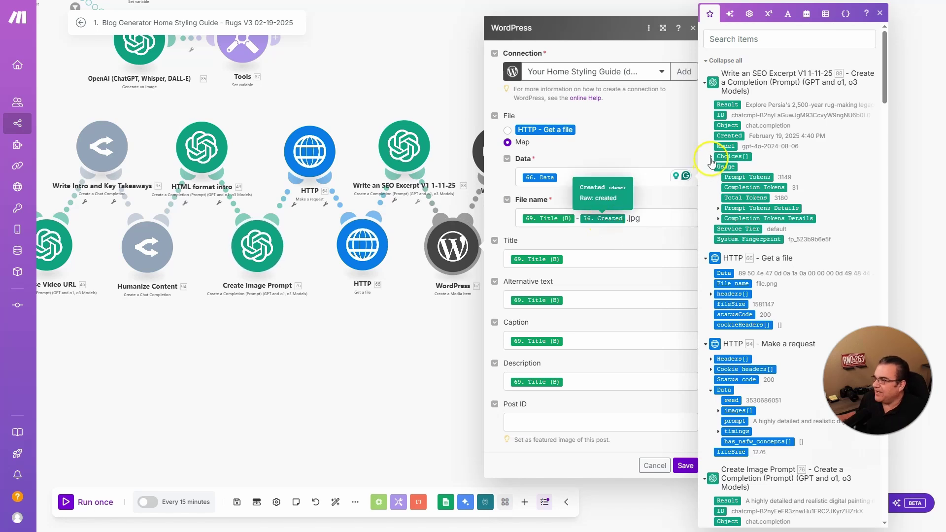
{"action": "scroll", "coordinate": [712, 162], "scroll_direction": "down", "scroll_amount": 5}
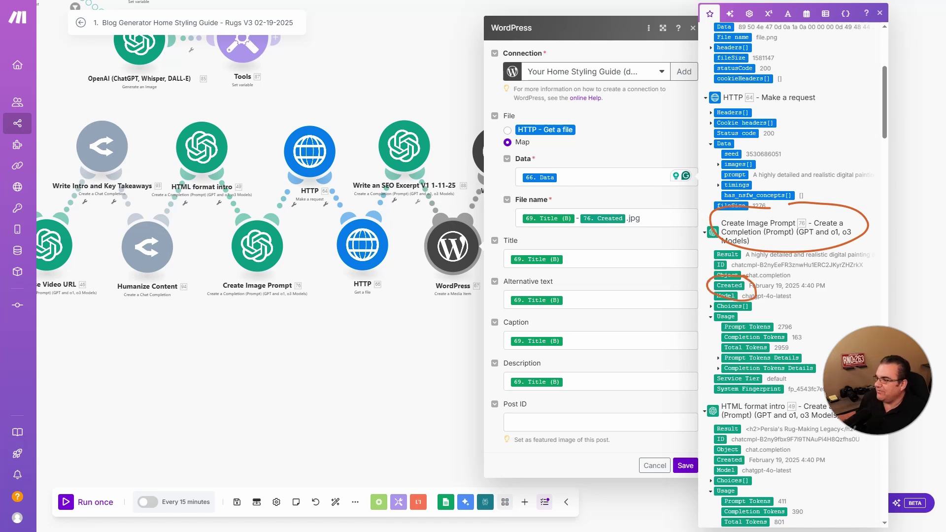
{"action": "key", "text": "alt+Tab"}
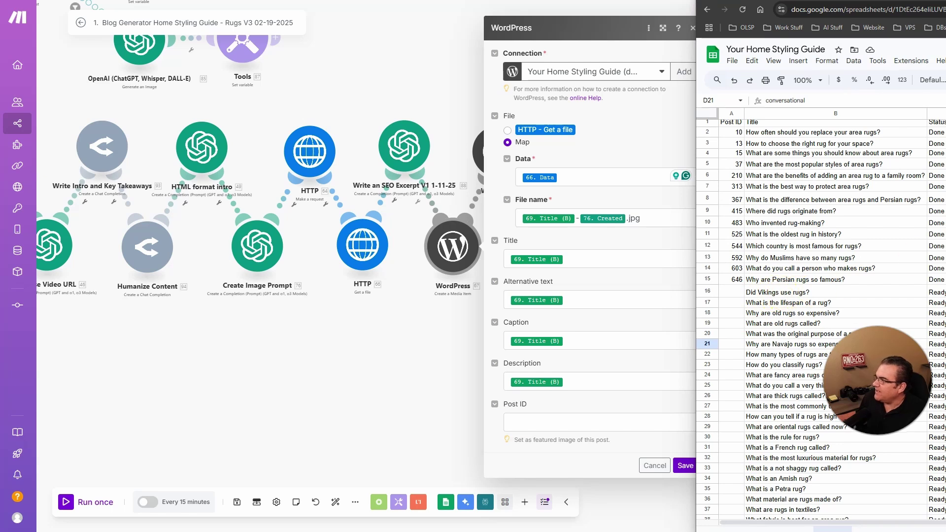
{"action": "key", "text": "alt+Tab"}
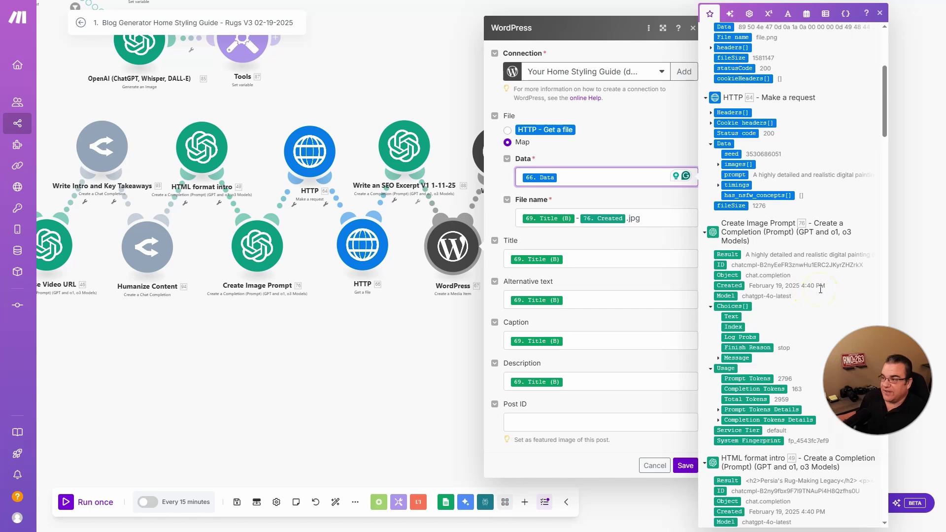
Step: Examine the Title, Alternative text, Caption and Description mappings of the WordPress media item
{"action": "left_click", "coordinate": [615, 257]}
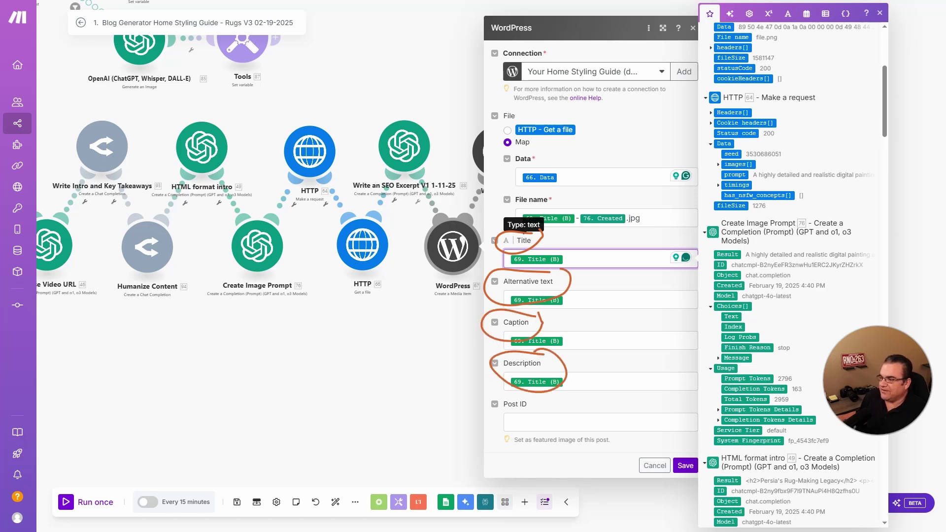
{"action": "left_click", "coordinate": [515, 357]}
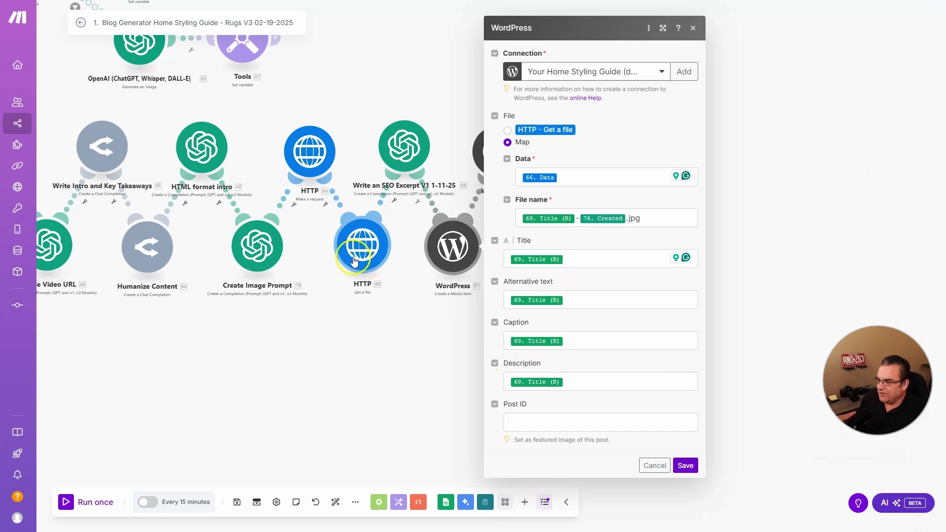
{"action": "left_click", "coordinate": [398, 156]}
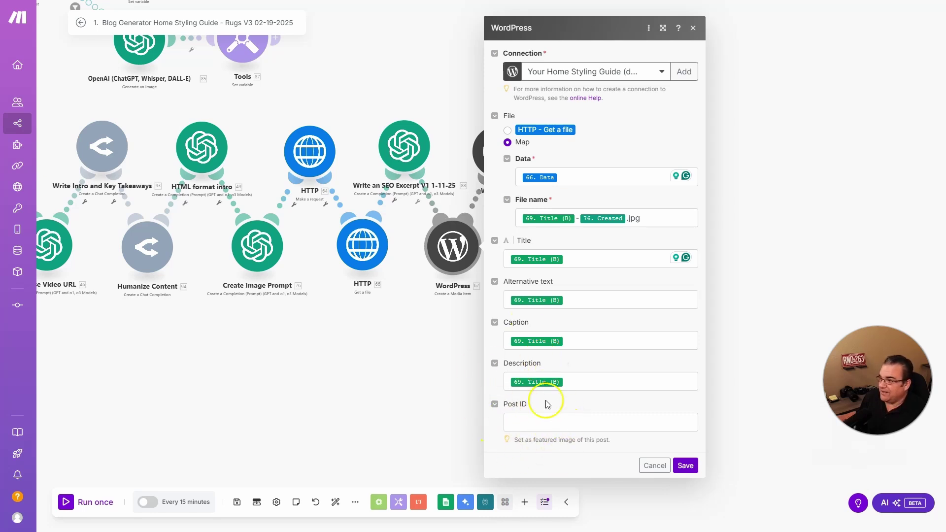
Step: Save the WordPress media item module and open the WordPress Create a Post module
{"action": "left_click", "coordinate": [685, 464]}
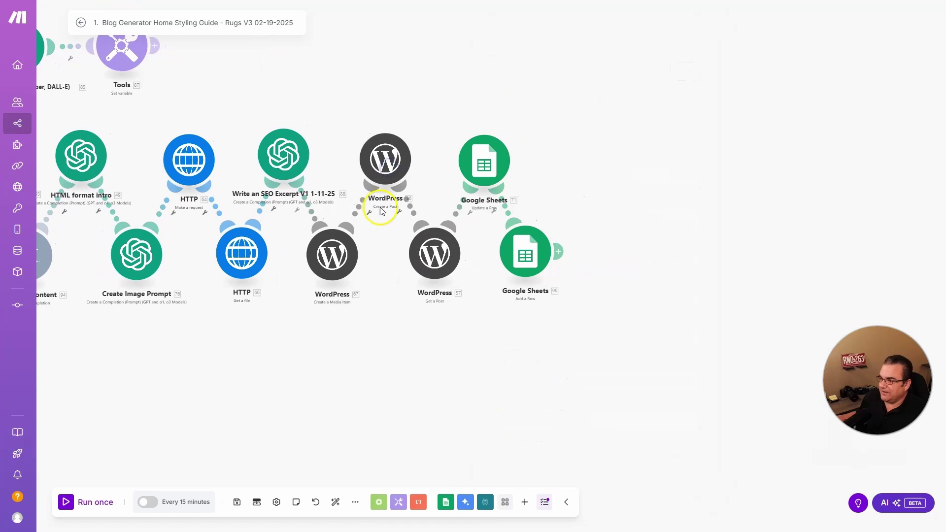
{"action": "scroll", "coordinate": [385, 198], "scroll_direction": "up", "scroll_amount": 3}
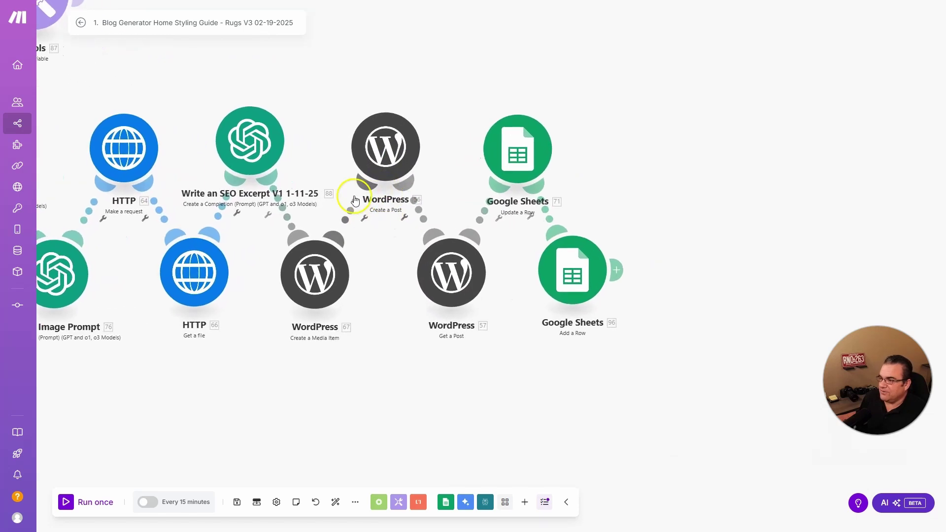
{"action": "left_click", "coordinate": [389, 207]}
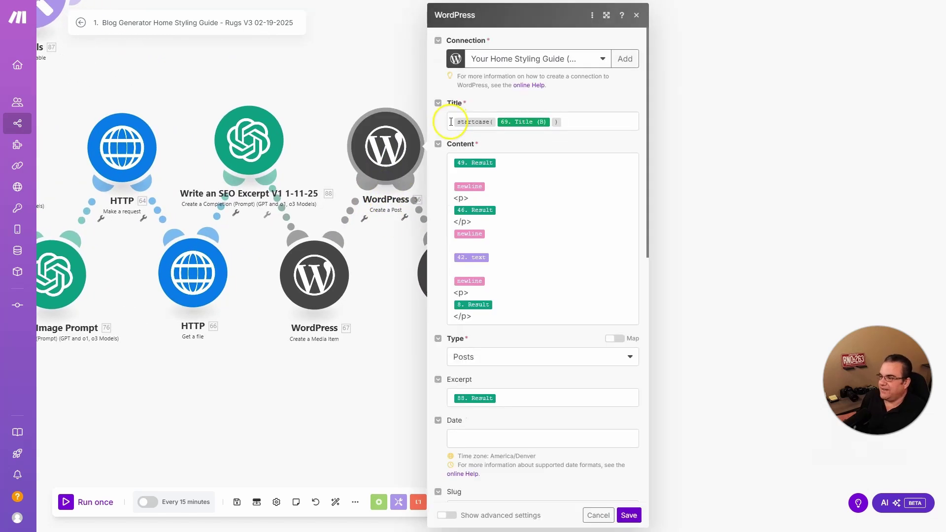
Step: Compare the capitalization of the titles in the Google Sheets spreadsheet with the heading of the published blinds post
{"action": "key", "text": "alt+Tab"}
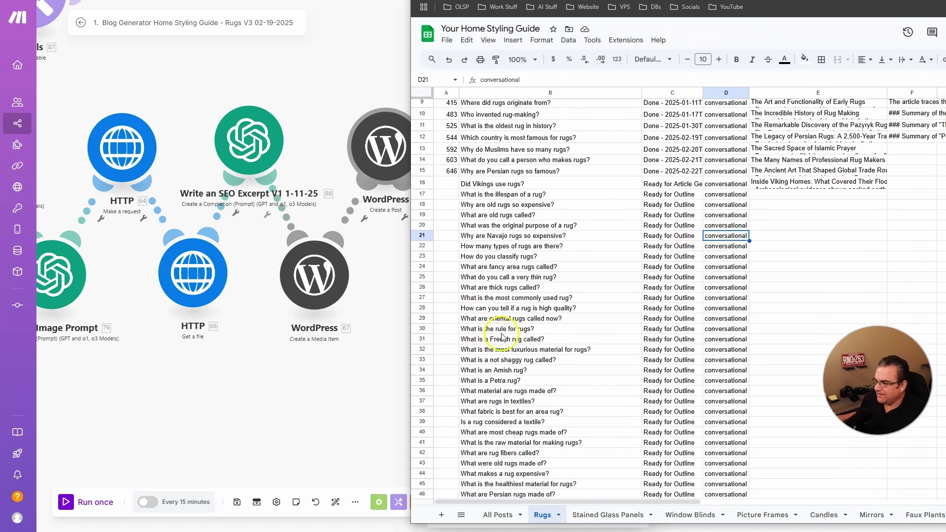
{"action": "scroll", "coordinate": [502, 336], "scroll_direction": "down", "scroll_amount": 1}
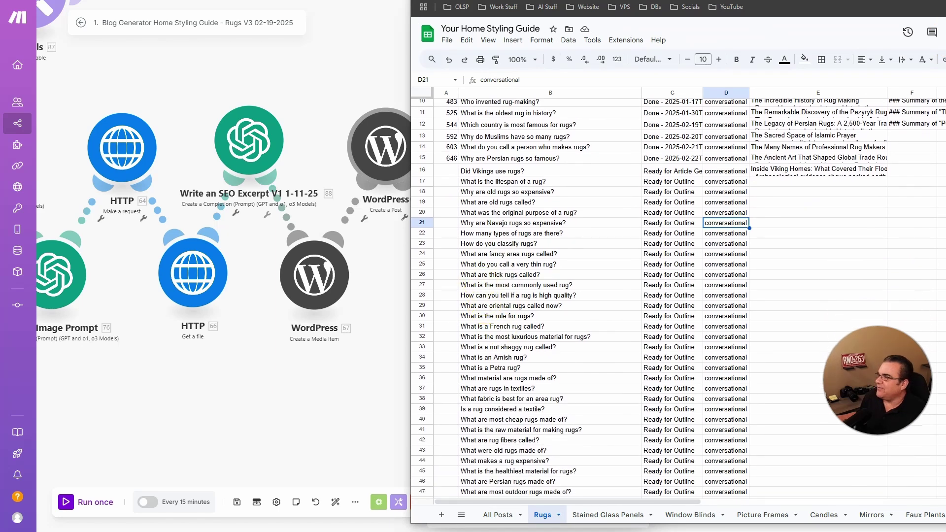
{"action": "left_click_drag", "start_coordinate": [566, 1], "coordinate": [892, 1]}
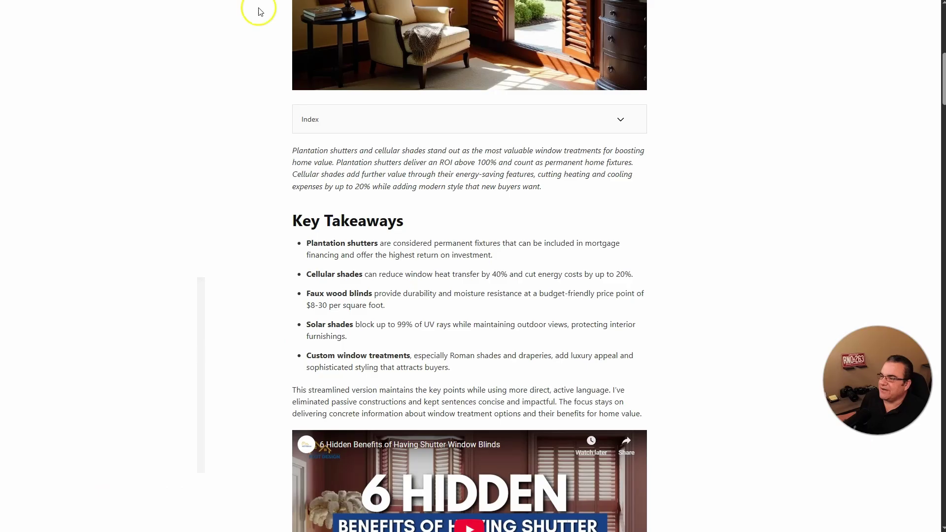
{"action": "scroll", "coordinate": [253, 10], "scroll_direction": "up", "scroll_amount": 7}
{"action": "left_click_drag", "start_coordinate": [292, 168], "coordinate": [611, 170]}
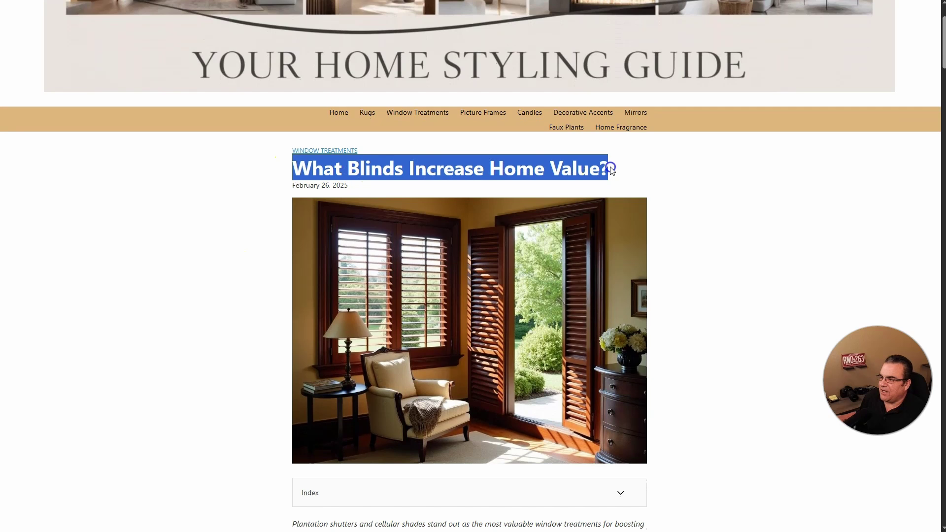
{"action": "left_click", "coordinate": [400, 169]}
{"action": "left_click_drag", "start_coordinate": [293, 168], "coordinate": [428, 168]}
{"action": "left_click_drag", "start_coordinate": [490, 168], "coordinate": [545, 167]}
{"action": "left_click", "coordinate": [510, 175]}
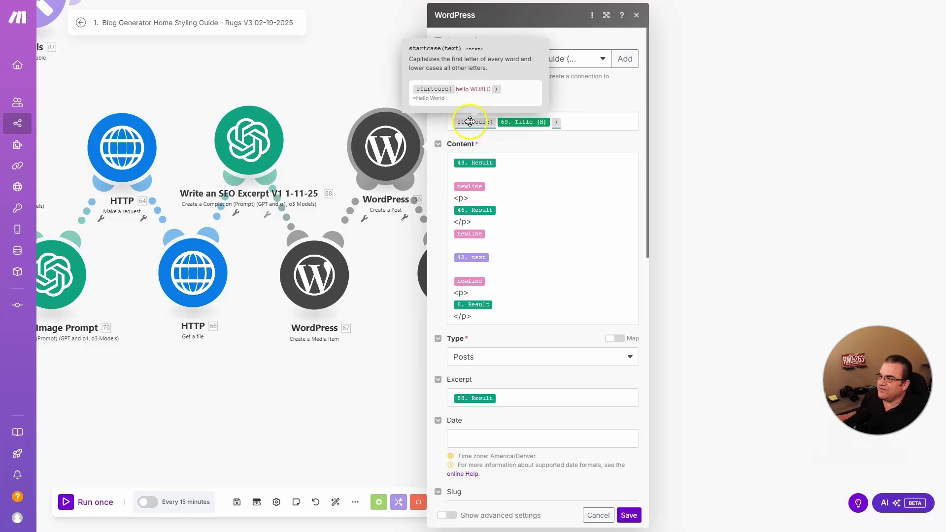
Step: Locate the startcase function among the text and binary functions available for the post's Title mapping
{"action": "left_click", "coordinate": [570, 122]}
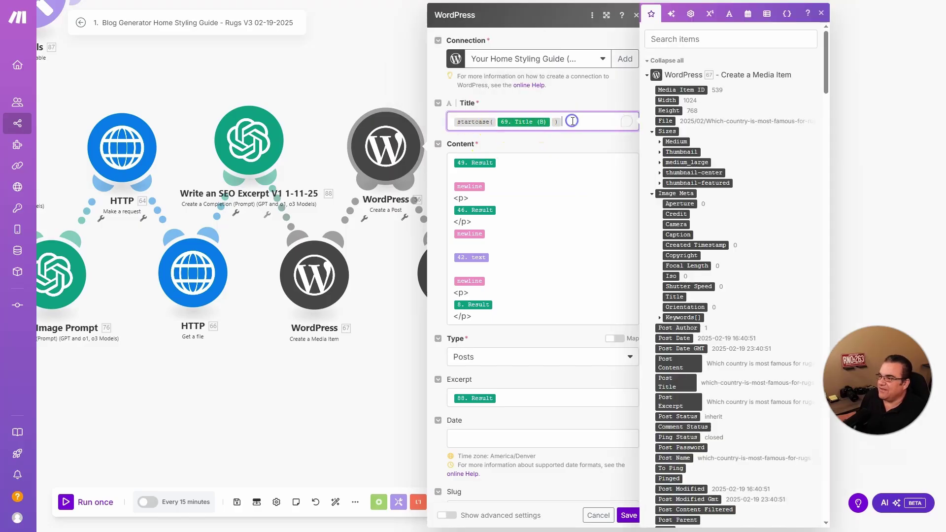
{"action": "left_click", "coordinate": [729, 14]}
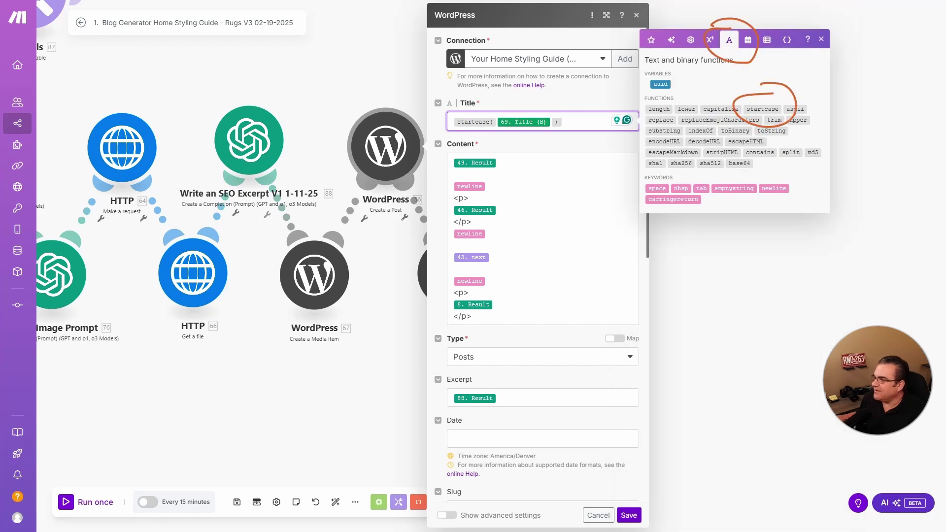
{"action": "left_click", "coordinate": [760, 88]}
{"action": "left_click", "coordinate": [614, 124]}
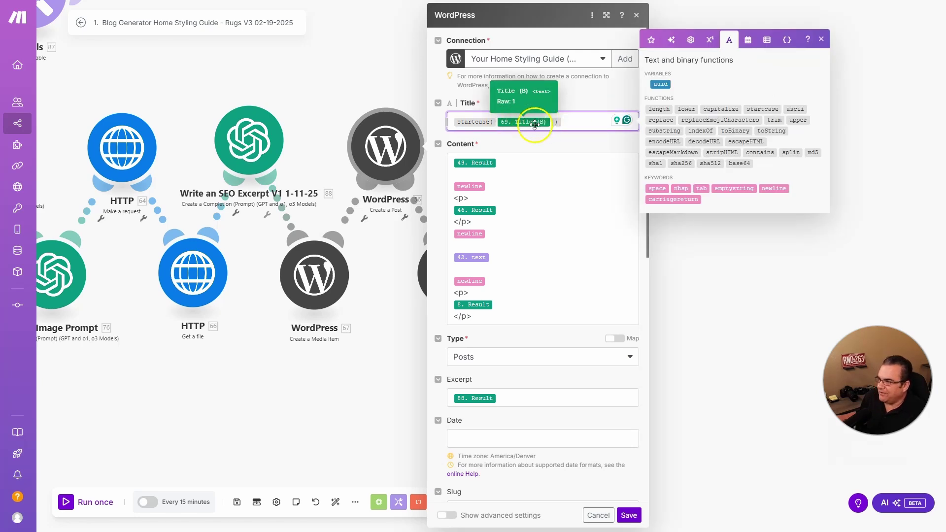
Step: Check the rug question titles in the Your Home Styling Guide spreadsheet, then return to the scenario
{"action": "key", "text": "alt+Tab"}
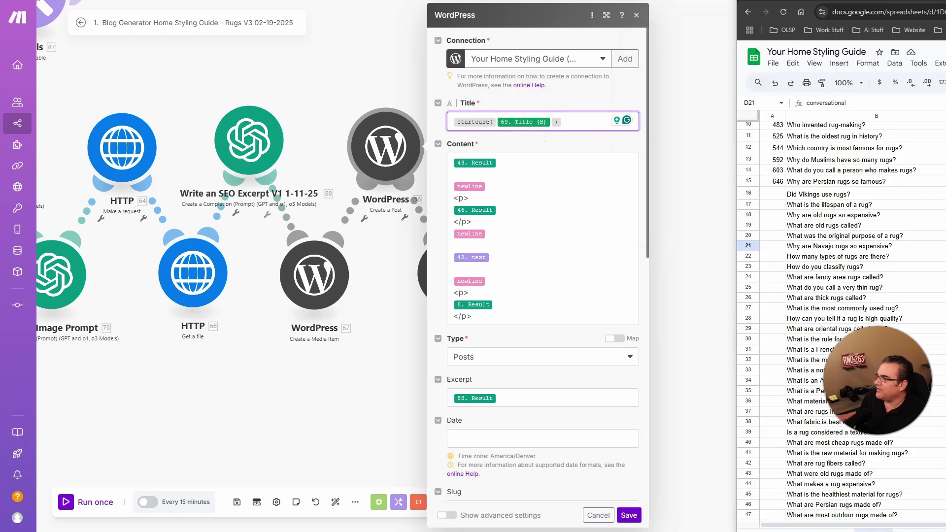
{"action": "left_click", "coordinate": [405, 218]}
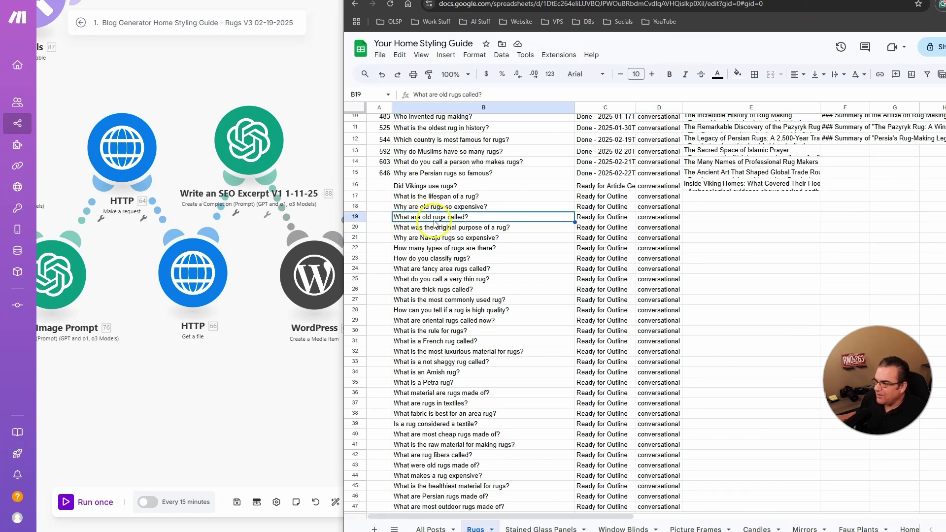
{"action": "mouse_move", "coordinate": [709, 128]}
{"action": "left_click_drag", "start_coordinate": [492, 0], "coordinate": [940, 7]}
{"action": "left_click", "coordinate": [699, 213]}
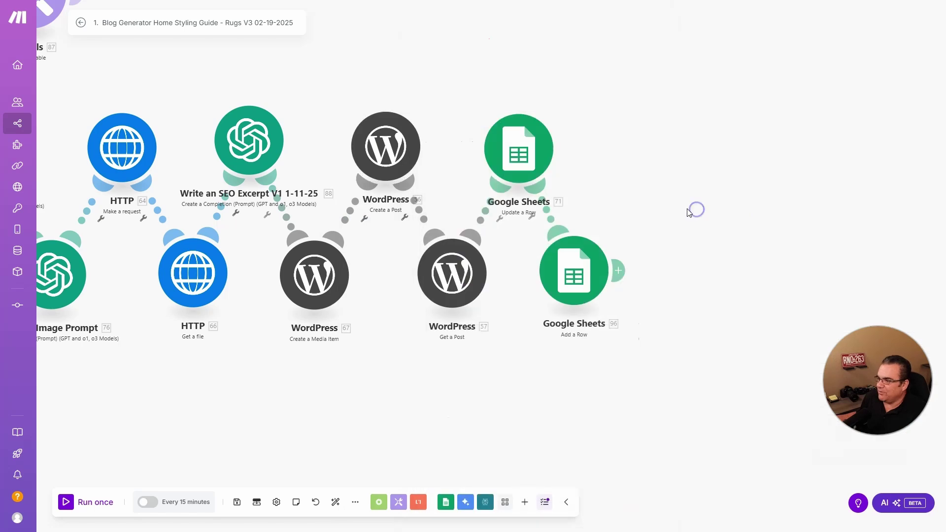
Step: Reopen the WordPress Create a Post module and trace its first Content mapping, 49. Result, to the upstream modules
{"action": "left_click", "coordinate": [386, 147]}
{"action": "left_click_drag", "start_coordinate": [292, 416], "coordinate": [359, 408]}
{"action": "scroll", "coordinate": [359, 408], "scroll_direction": "down", "scroll_amount": 4}
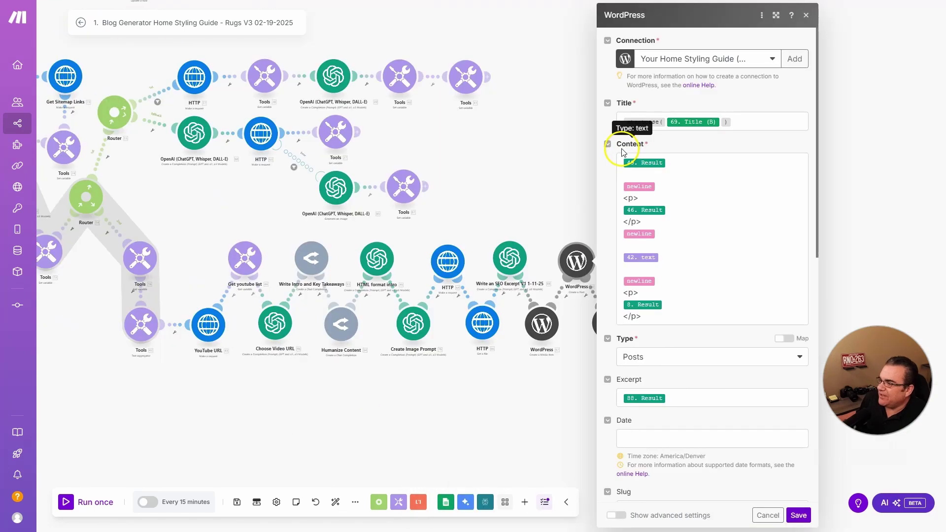
{"action": "left_click", "coordinate": [644, 163]}
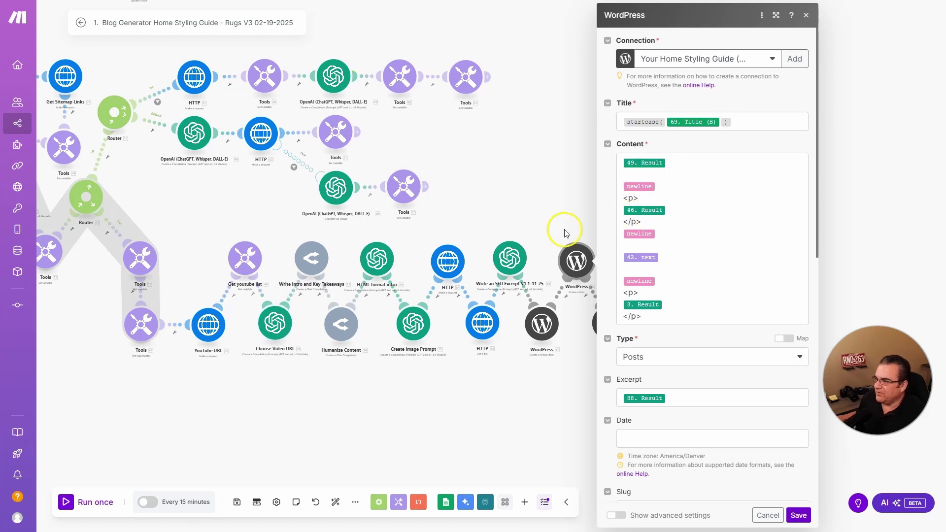
Step: Trace the 46. Result, 42. text and 8. Result mappings in the post's Content back to their upstream modules
{"action": "scroll", "coordinate": [665, 242], "scroll_direction": "down", "scroll_amount": 2}
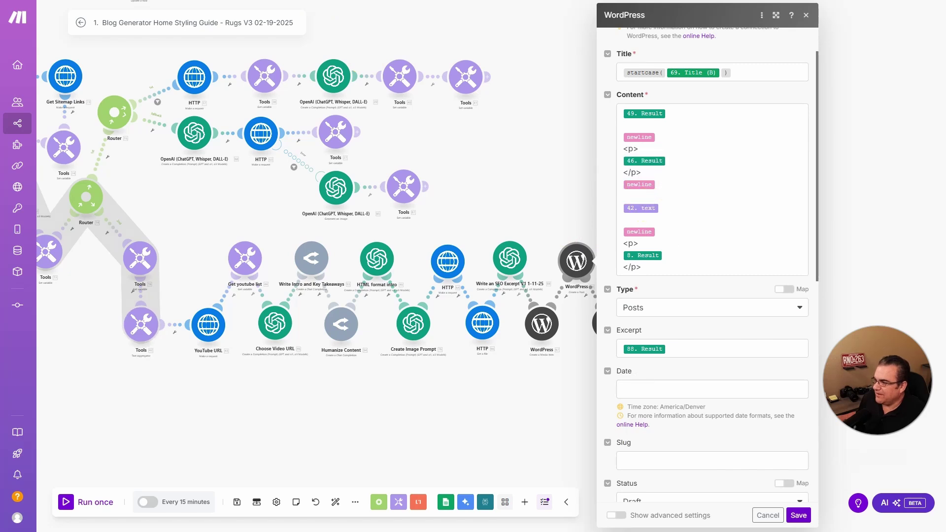
{"action": "left_click_drag", "start_coordinate": [665, 194], "coordinate": [152, 358]}
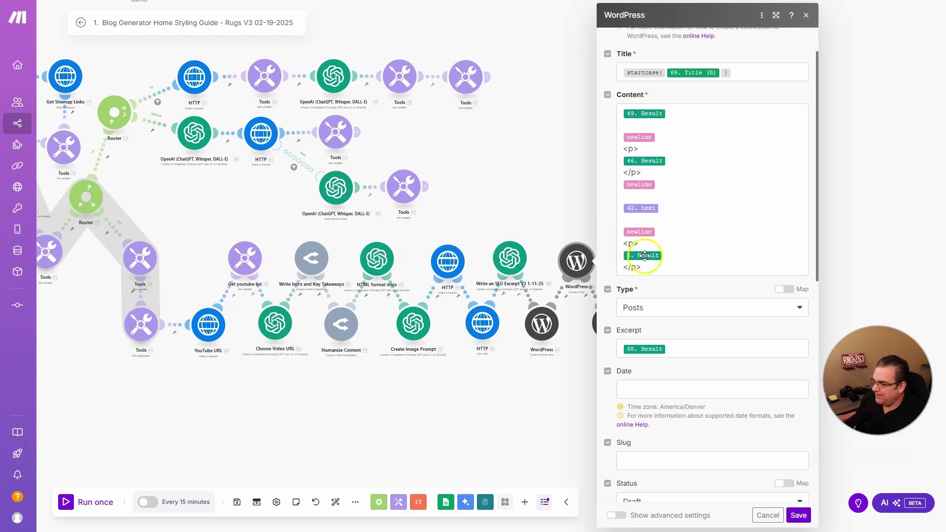
{"action": "left_click_drag", "start_coordinate": [412, 412], "coordinate": [456, 416]}
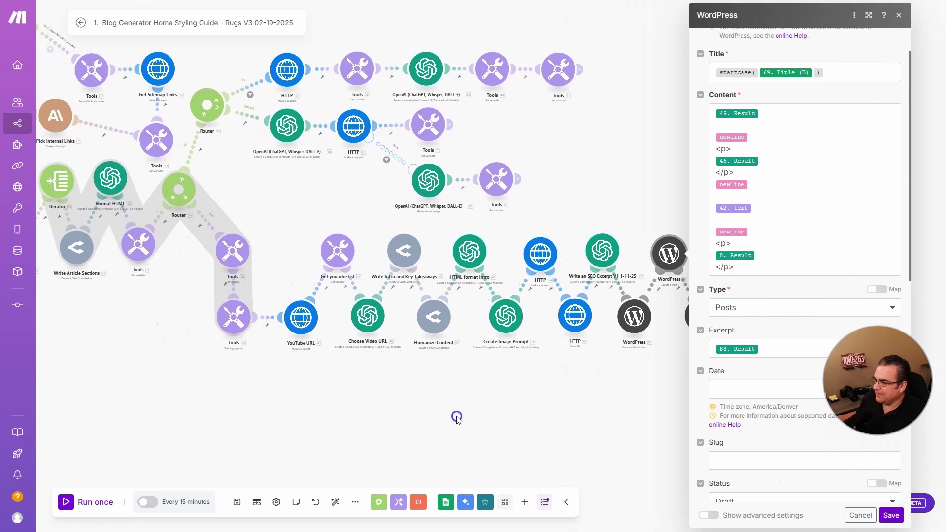
{"action": "scroll", "coordinate": [460, 416], "scroll_direction": "down", "scroll_amount": 3}
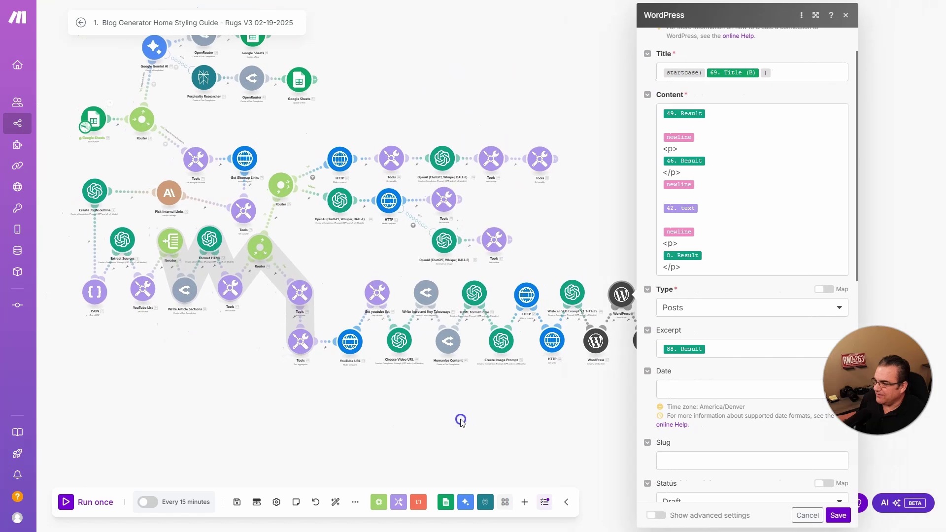
{"action": "left_click_drag", "start_coordinate": [657, 245], "coordinate": [721, 242]}
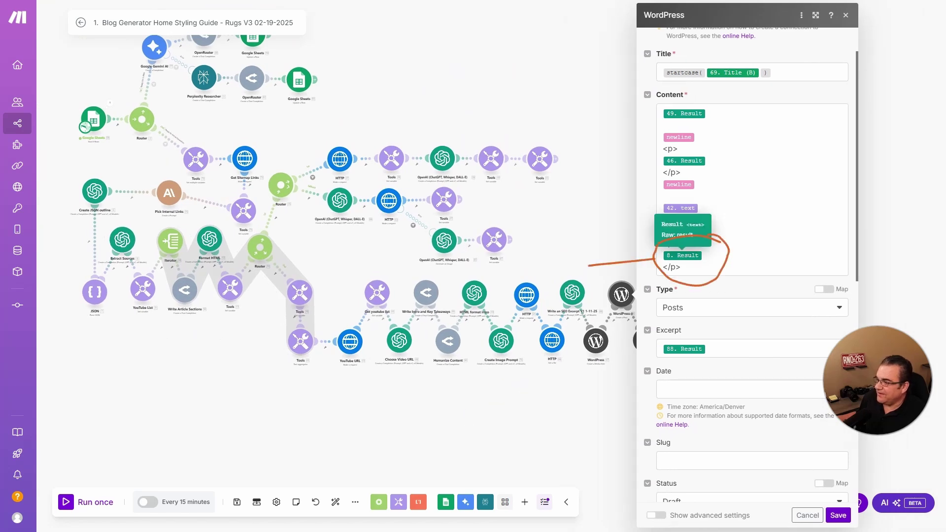
{"action": "mouse_move", "coordinate": [588, 266]}
{"action": "left_mouse_down"}
{"action": "mouse_move", "coordinate": [295, 254]}
{"action": "mouse_move", "coordinate": [93, 220]}
{"action": "left_mouse_up"}
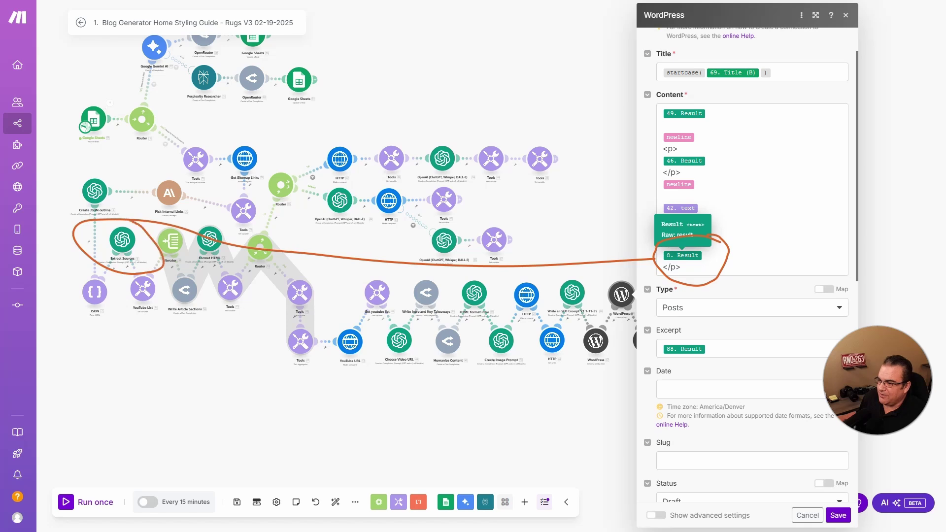
Step: Browse the upstream module outputs available for the Content mapping and review the layout of the published blinds post
{"action": "left_click", "coordinate": [685, 256]}
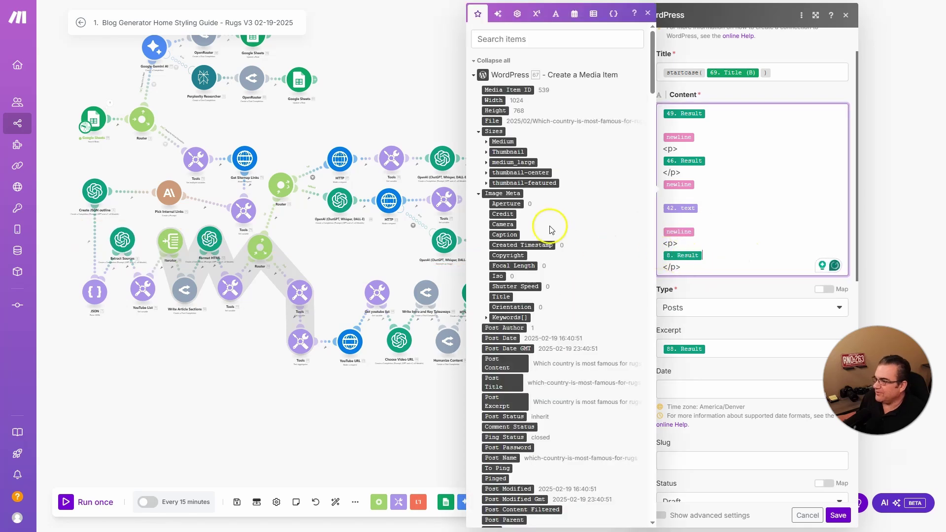
{"action": "left_click", "coordinate": [473, 76]}
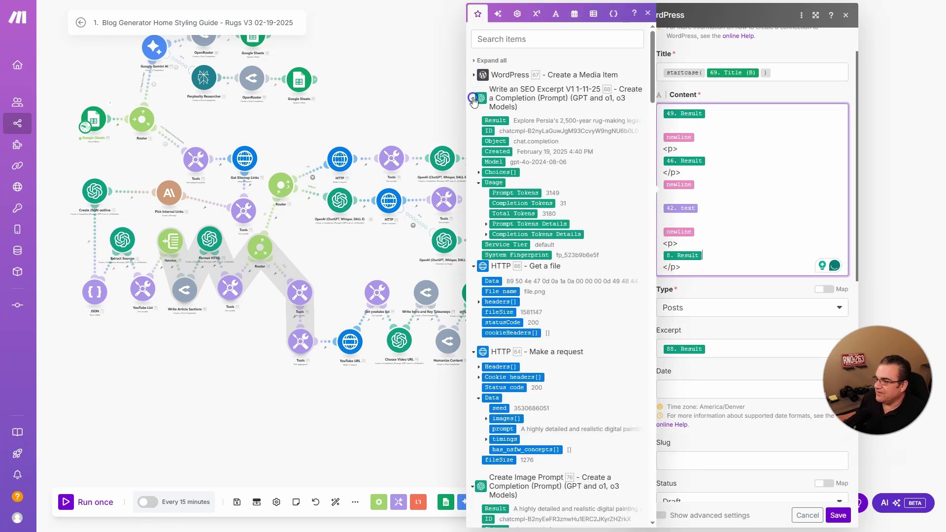
{"action": "left_click", "coordinate": [473, 99]}
{"action": "left_click", "coordinate": [474, 121]}
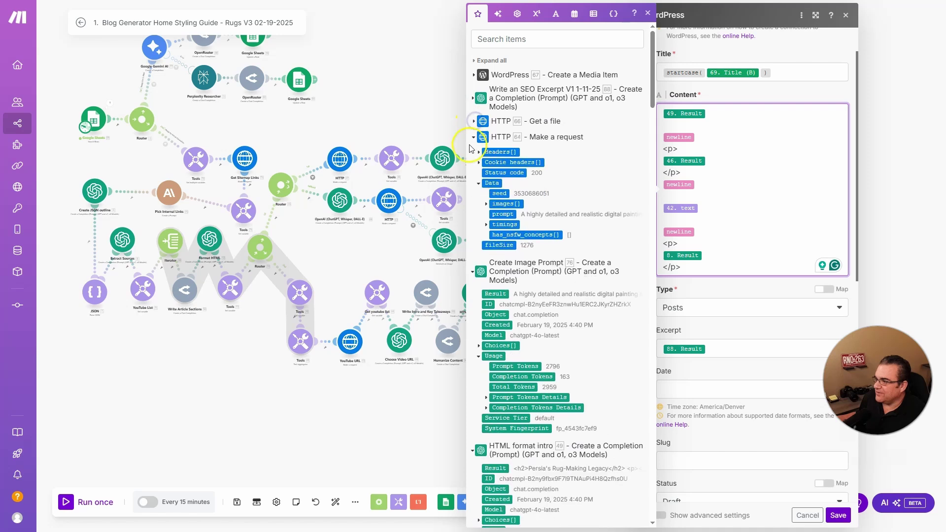
{"action": "scroll", "coordinate": [493, 237], "scroll_direction": "down", "scroll_amount": 5}
{"action": "scroll", "coordinate": [504, 265], "scroll_direction": "down", "scroll_amount": 15}
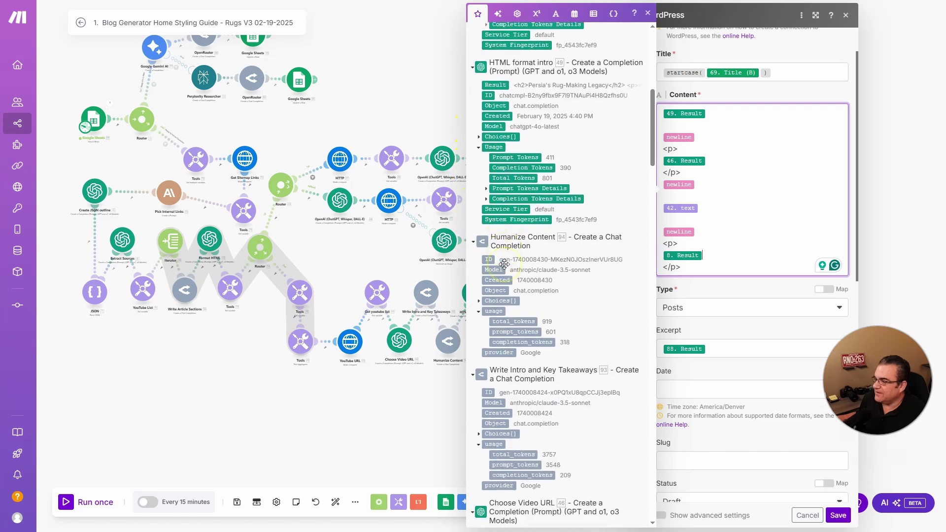
{"action": "scroll", "coordinate": [501, 265], "scroll_direction": "down", "scroll_amount": 10}
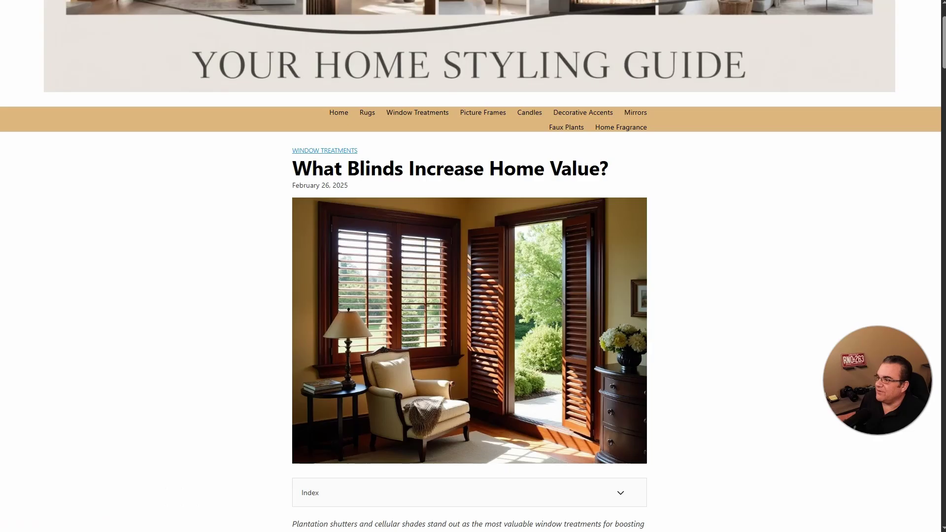
{"action": "mouse_move", "coordinate": [944, 45]}
{"action": "left_mouse_down"}
{"action": "mouse_move", "coordinate": [945, 485]}
{"action": "mouse_move", "coordinate": [944, 455]}
{"action": "left_mouse_up"}
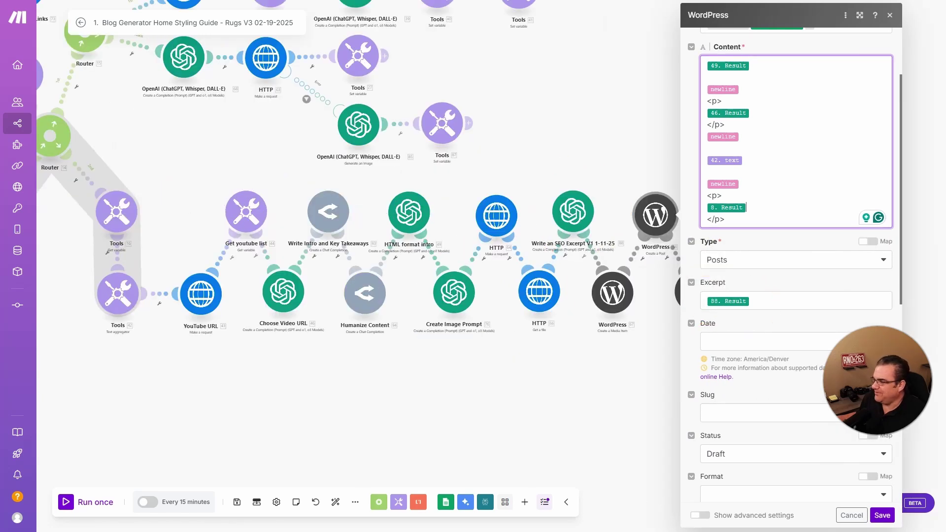
Step: Examine the post's Excerpt, Status, Categories, Tags, Author and Featured media ID settings, and close the module
{"action": "scroll", "coordinate": [729, 304], "scroll_direction": "down", "scroll_amount": 3}
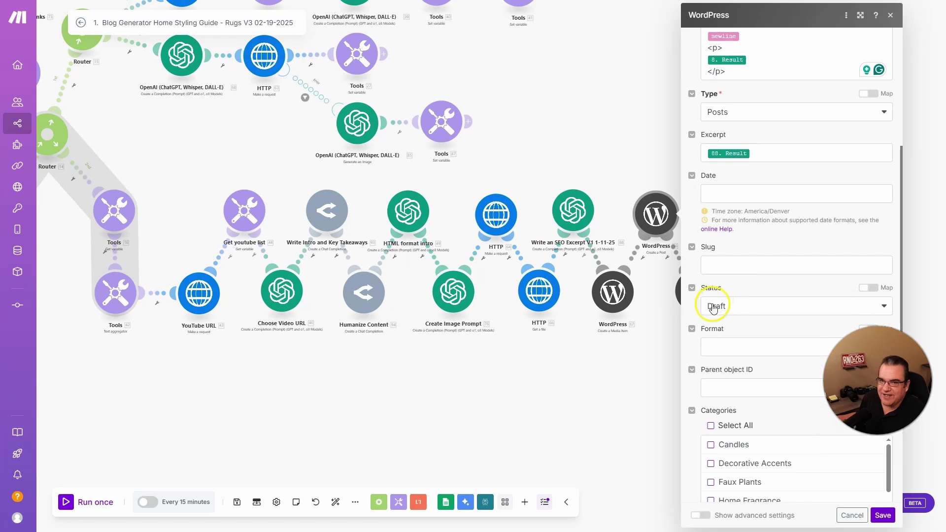
{"action": "left_click_drag", "start_coordinate": [598, 354], "coordinate": [362, 312]}
{"action": "scroll", "coordinate": [542, 305], "scroll_direction": "down", "scroll_amount": 5}
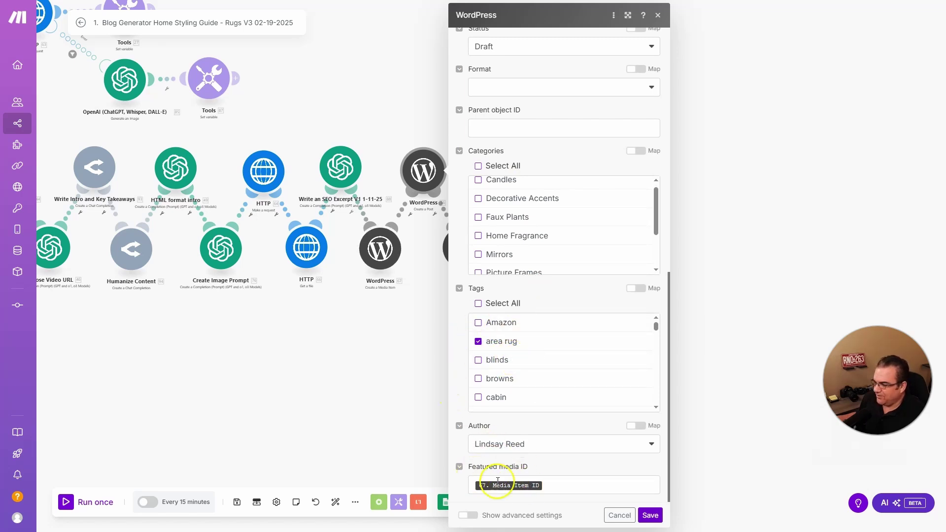
{"action": "left_click", "coordinate": [445, 392]}
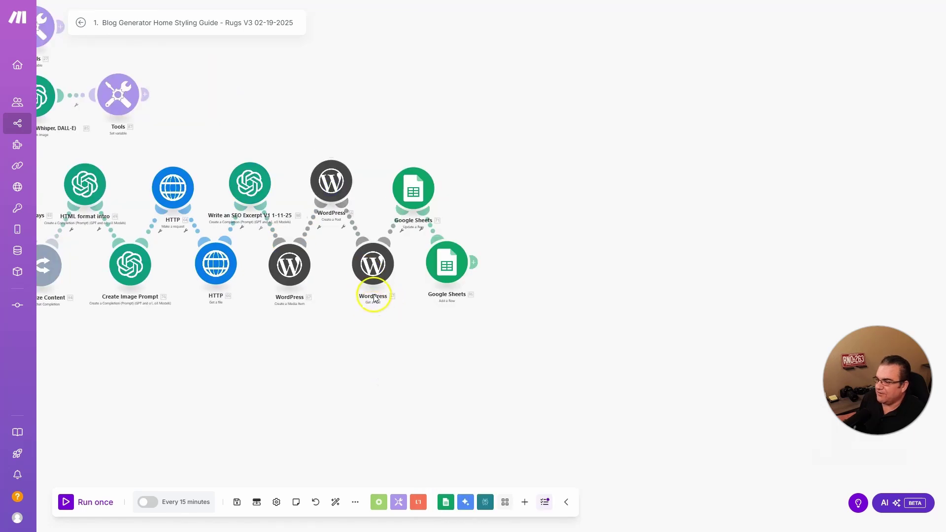
Step: Open the WordPress Get a Post module and check its connection to the website
{"action": "scroll", "coordinate": [373, 298], "scroll_direction": "up", "scroll_amount": 4}
{"action": "left_click", "coordinate": [365, 241]}
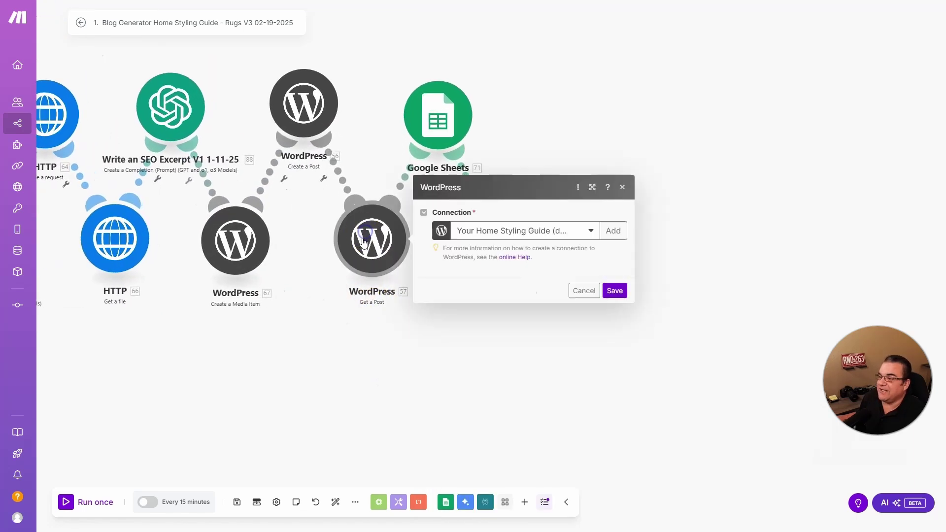
{"action": "left_click", "coordinate": [504, 295]}
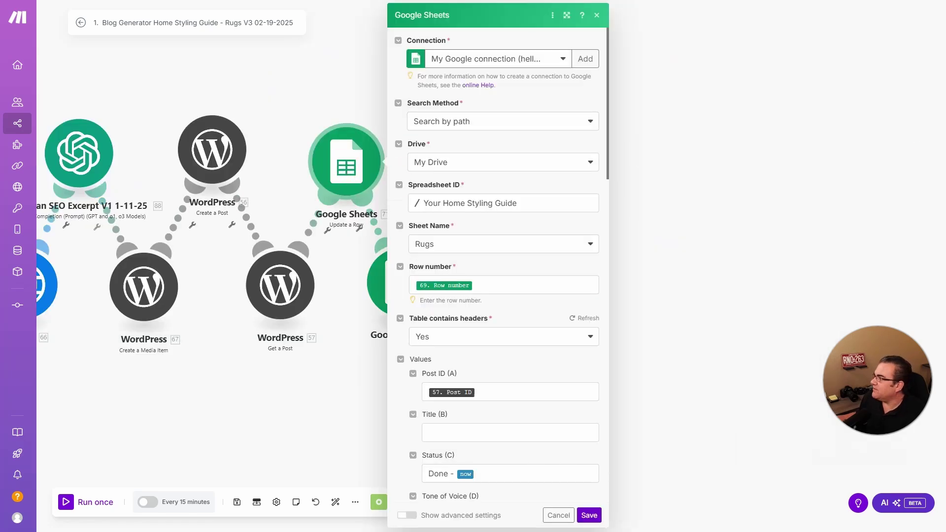
Step: Check the Google Sheets Update a Row mappings against the Rugs sheet, selecting cells A16:G16
{"action": "left_click", "coordinate": [326, 530]}
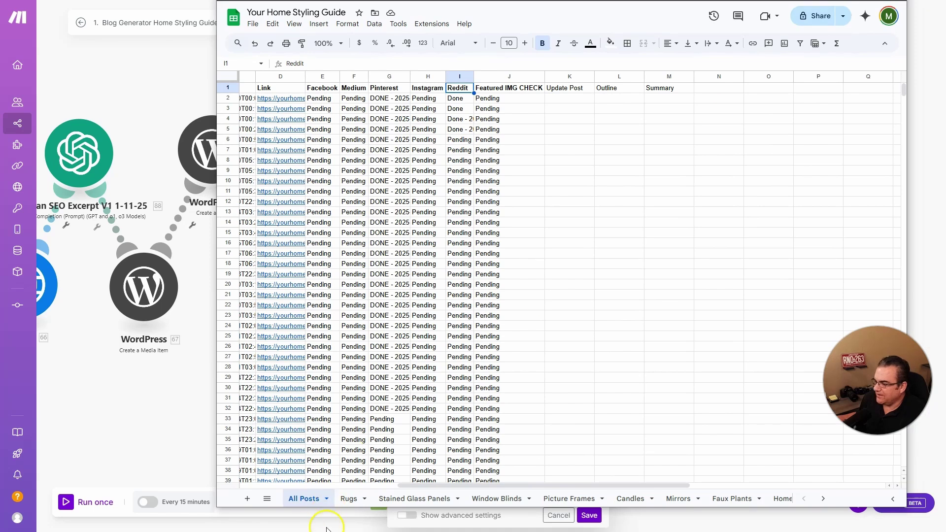
{"action": "left_click", "coordinate": [349, 498]}
{"action": "left_click_drag", "start_coordinate": [251, 253], "coordinate": [775, 254]}
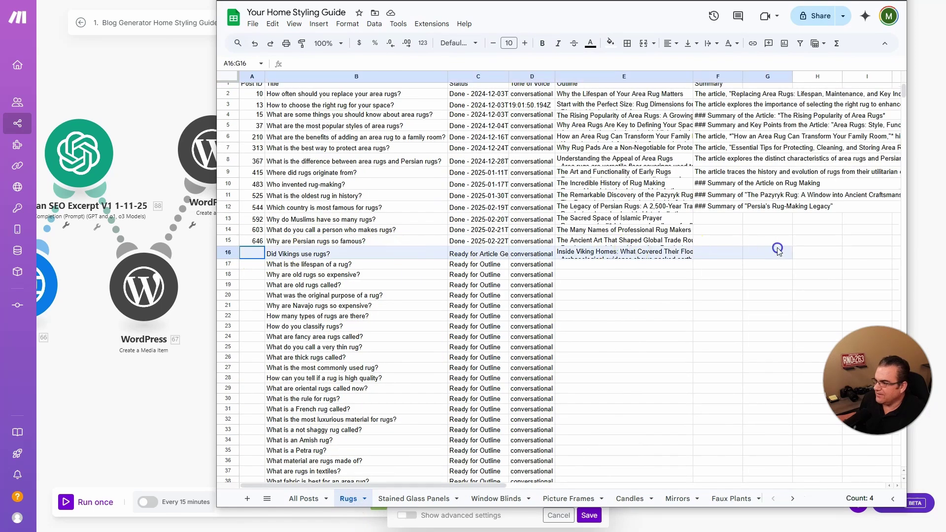
Step: Check the Post ID and Status cells of row 16 in the Rugs sheet and trace the Row number mapping to the Search Rows outputs
{"action": "left_click", "coordinate": [251, 260]}
{"action": "left_click", "coordinate": [474, 255]}
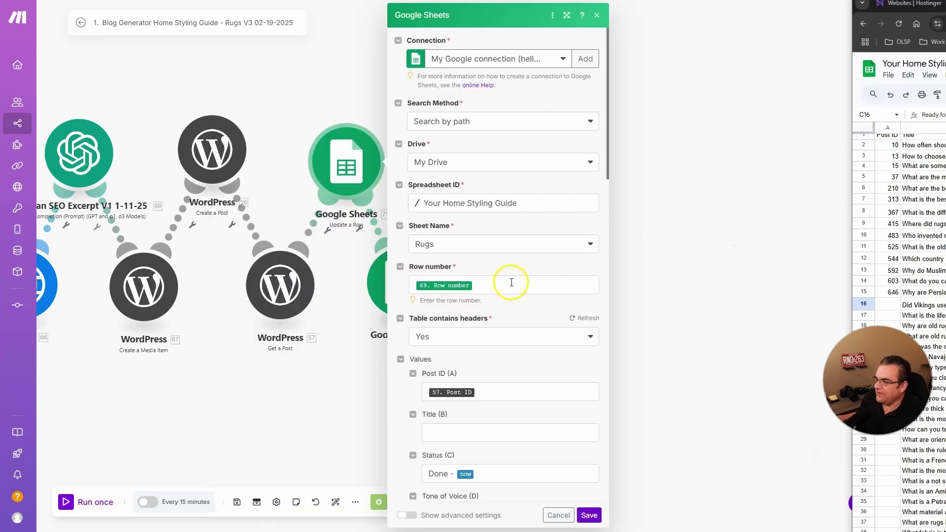
{"action": "left_click", "coordinate": [496, 291]}
{"action": "left_click", "coordinate": [497, 290]}
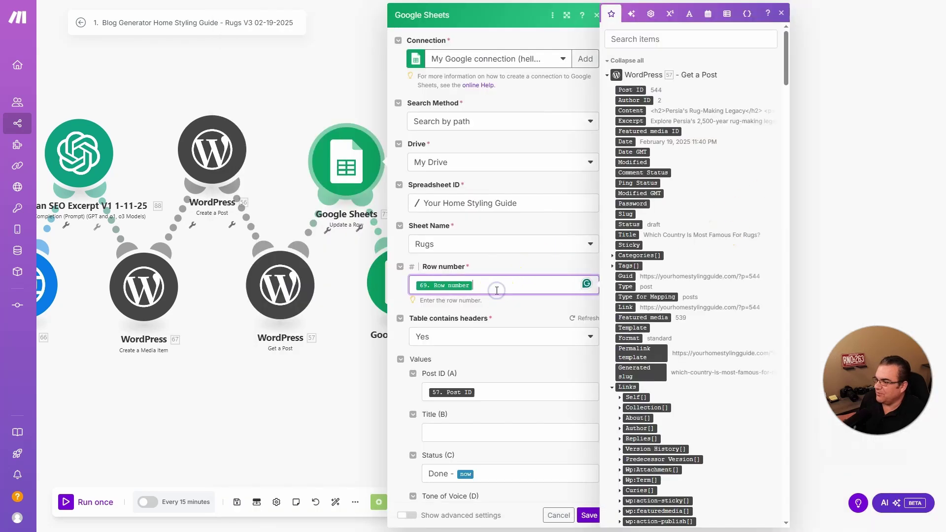
{"action": "scroll", "coordinate": [695, 226], "scroll_direction": "down", "scroll_amount": 10}
{"action": "scroll", "coordinate": [689, 220], "scroll_direction": "down", "scroll_amount": 15}
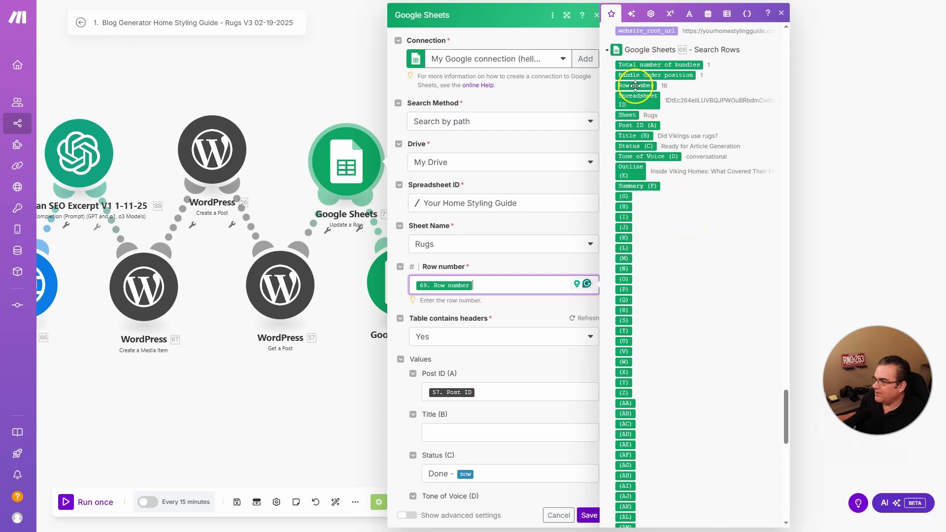
Step: Inspect the Post ID (A) mapping and its source among the WordPress Get a Post outputs
{"action": "left_click", "coordinate": [510, 392]}
{"action": "scroll", "coordinate": [669, 211], "scroll_direction": "up", "scroll_amount": 10}
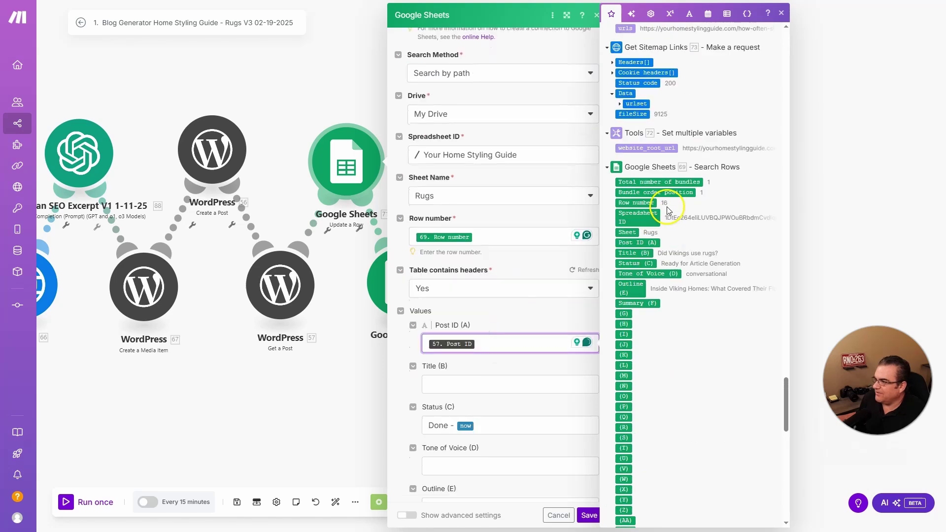
{"action": "scroll", "coordinate": [670, 211], "scroll_direction": "up", "scroll_amount": 10}
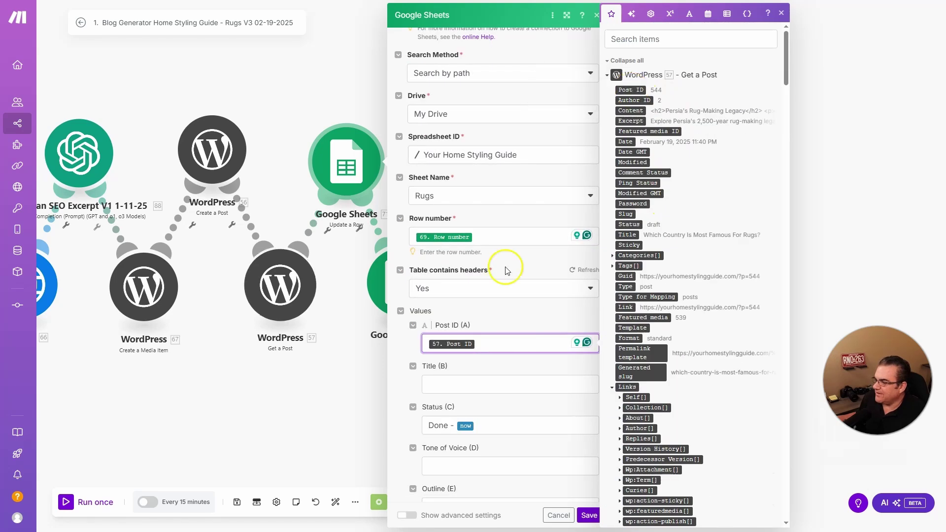
Step: Examine the Status (C) value and its now variable among the date and time functions, and save the Update a Row module
{"action": "scroll", "coordinate": [501, 274], "scroll_direction": "down", "scroll_amount": 4}
{"action": "left_click", "coordinate": [429, 234]}
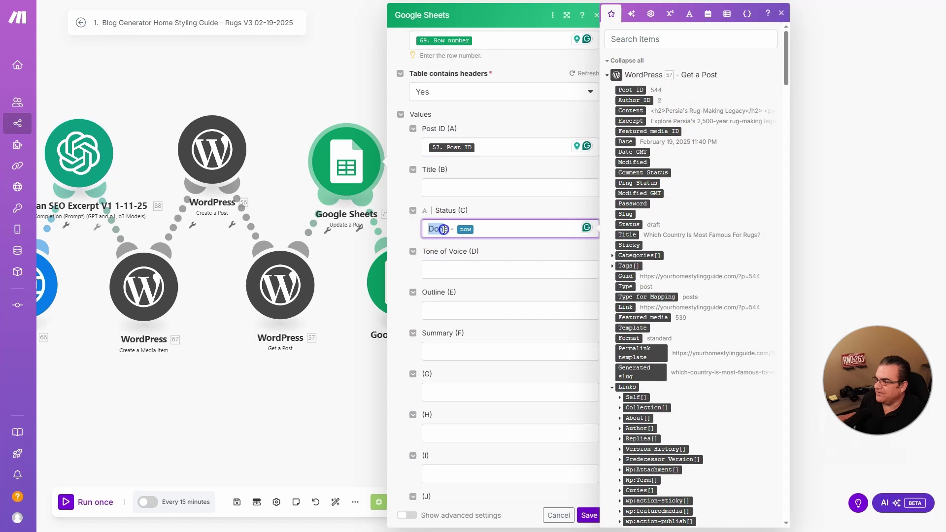
{"action": "left_click", "coordinate": [485, 229]}
{"action": "left_click", "coordinate": [708, 13]}
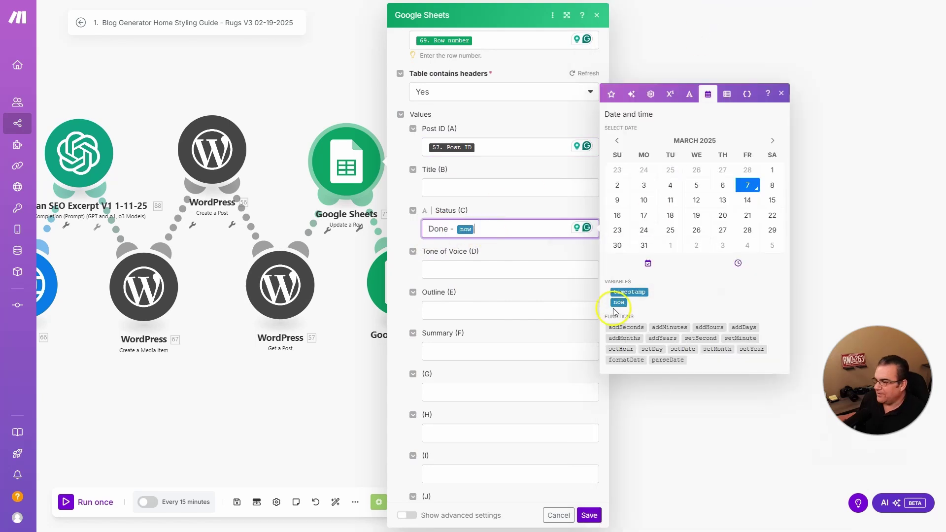
{"action": "left_click", "coordinate": [781, 93]}
{"action": "scroll", "coordinate": [550, 394], "scroll_direction": "up", "scroll_amount": 5}
{"action": "left_click", "coordinate": [589, 516]}
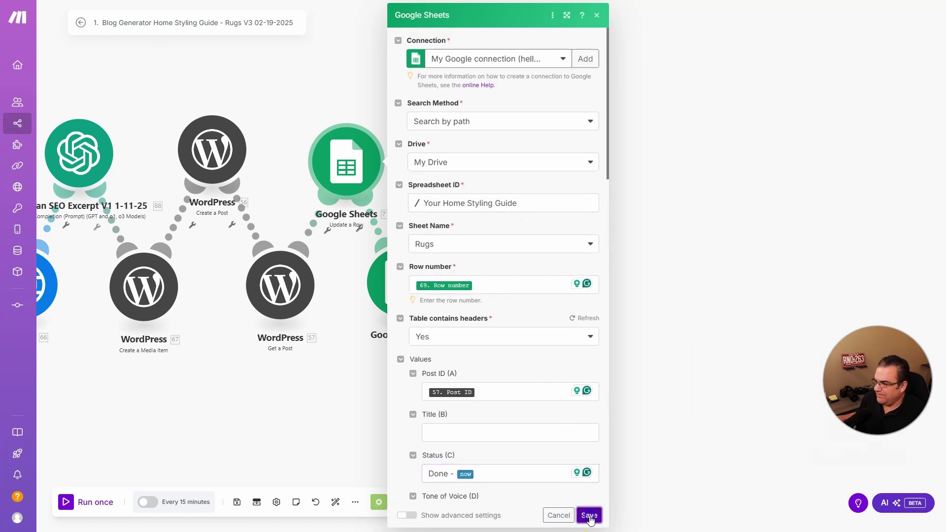
Step: Open the Google Sheets Add a Row module and review the All Posts sheet's post list and its social media status columns
{"action": "left_click", "coordinate": [408, 283]}
{"action": "left_click_drag", "start_coordinate": [945, 6], "coordinate": [489, 0]}
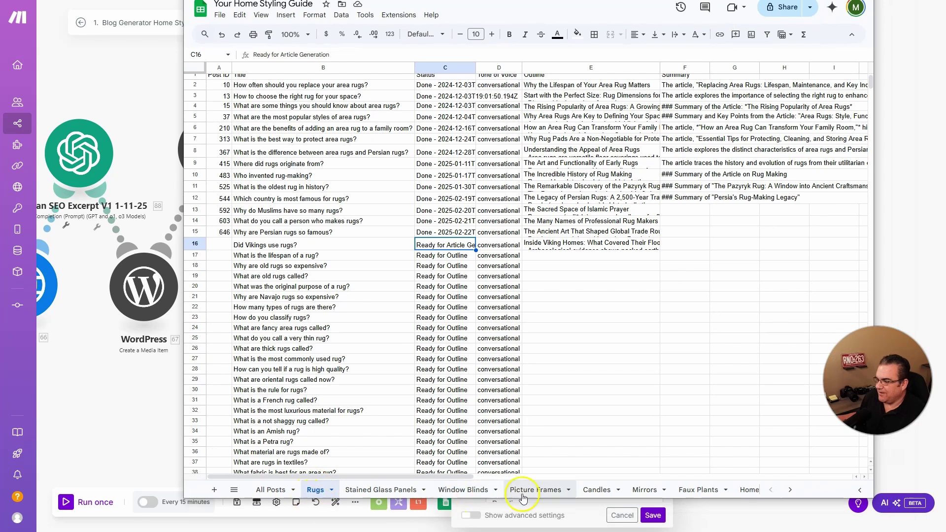
{"action": "left_click", "coordinate": [271, 490]}
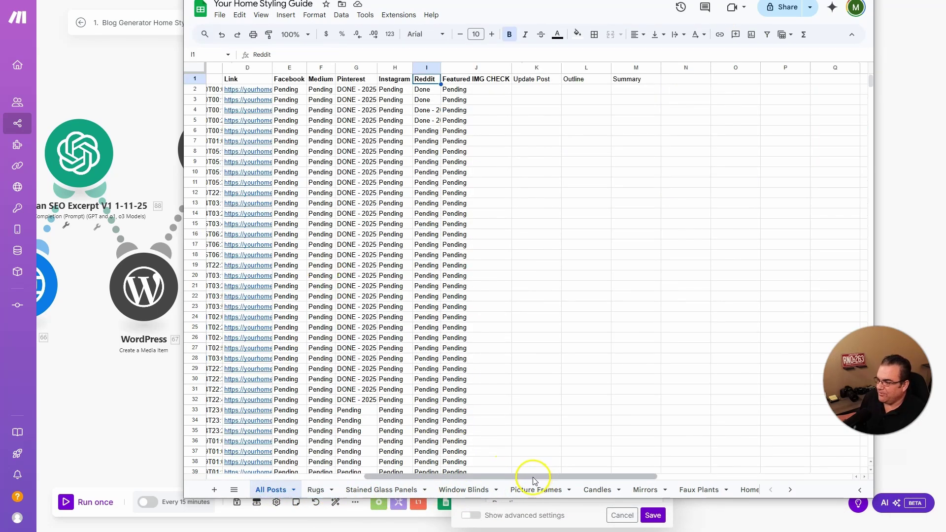
{"action": "left_click_drag", "start_coordinate": [539, 479], "coordinate": [382, 478]}
{"action": "scroll", "coordinate": [373, 287], "scroll_direction": "down", "scroll_amount": 14}
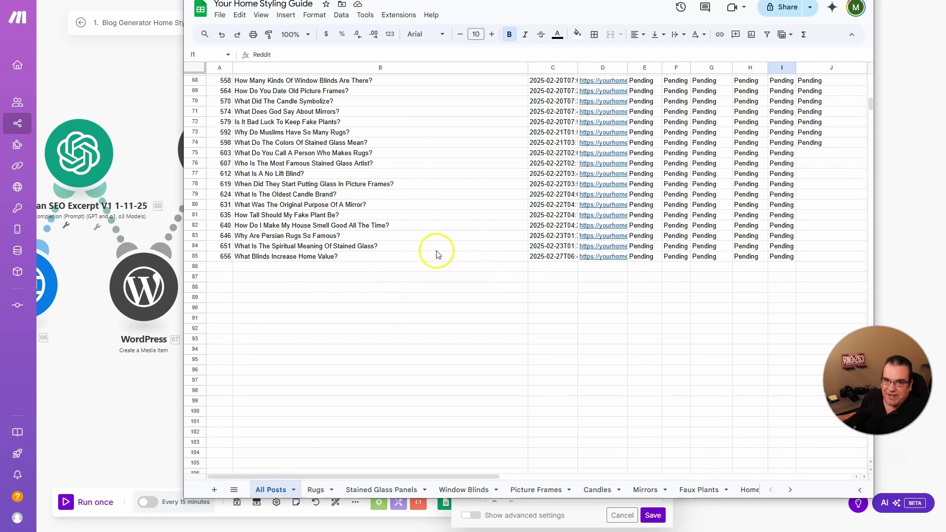
{"action": "scroll", "coordinate": [380, 217], "scroll_direction": "up", "scroll_amount": 20}
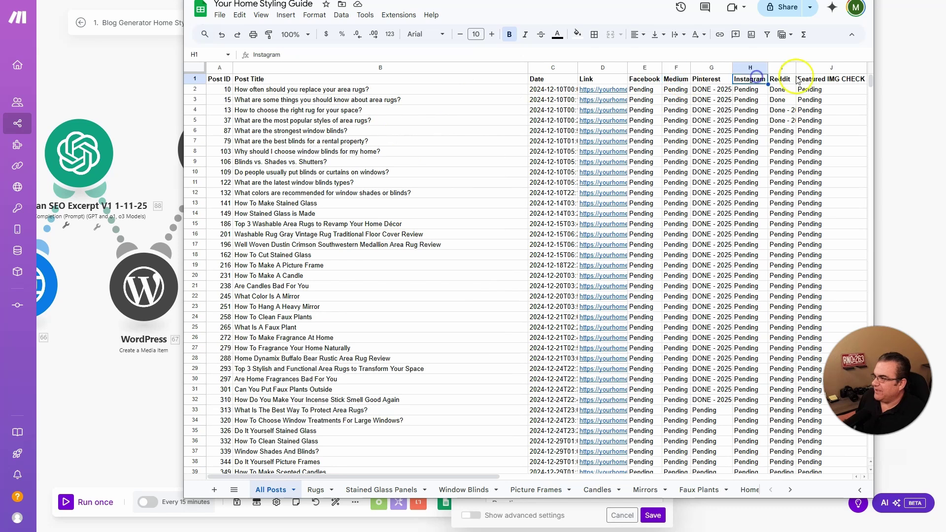
{"action": "left_click", "coordinate": [792, 75]}
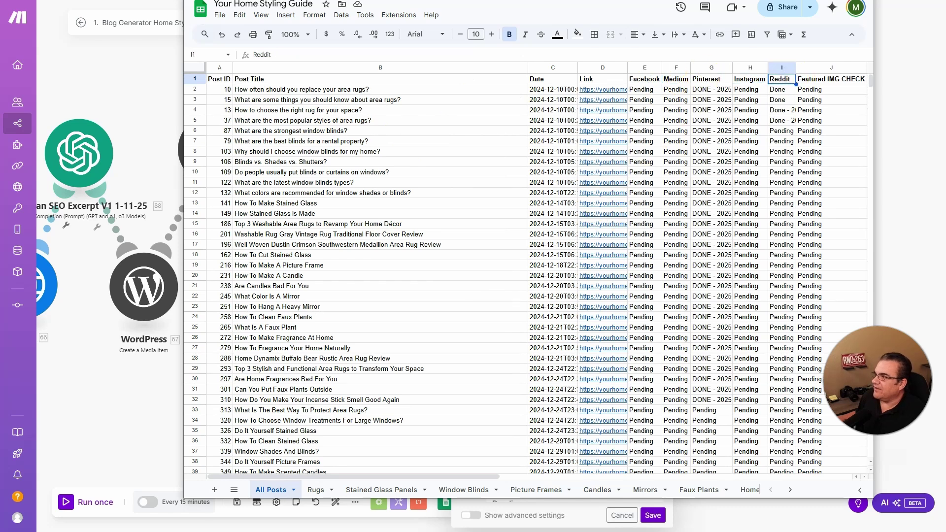
Step: Examine the Add a Row module's column mappings for the All Posts sheet, save the module and return to the full scenario
{"action": "key", "text": "alt+Tab"}
{"action": "scroll", "coordinate": [541, 153], "scroll_direction": "down", "scroll_amount": 2}
{"action": "scroll", "coordinate": [527, 148], "scroll_direction": "down", "scroll_amount": 3}
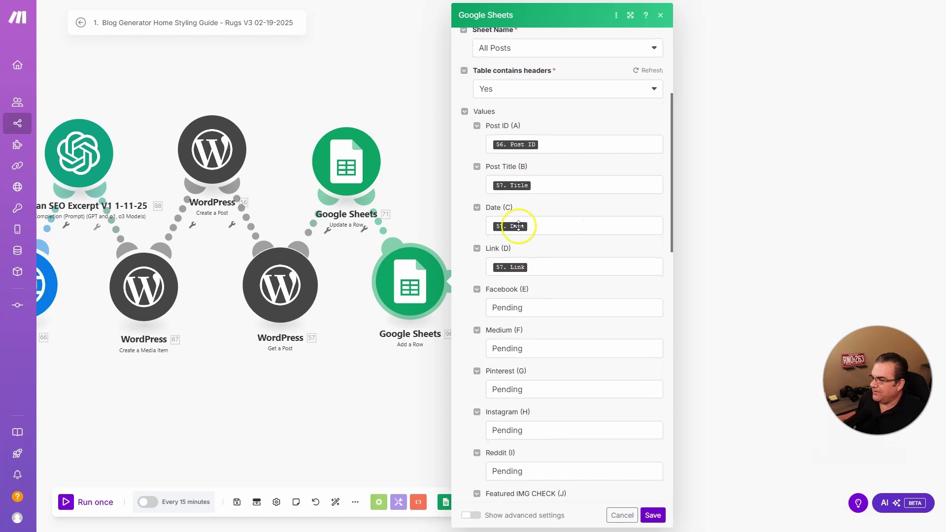
{"action": "scroll", "coordinate": [507, 232], "scroll_direction": "down", "scroll_amount": 1}
{"action": "scroll", "coordinate": [501, 244], "scroll_direction": "down", "scroll_amount": 4}
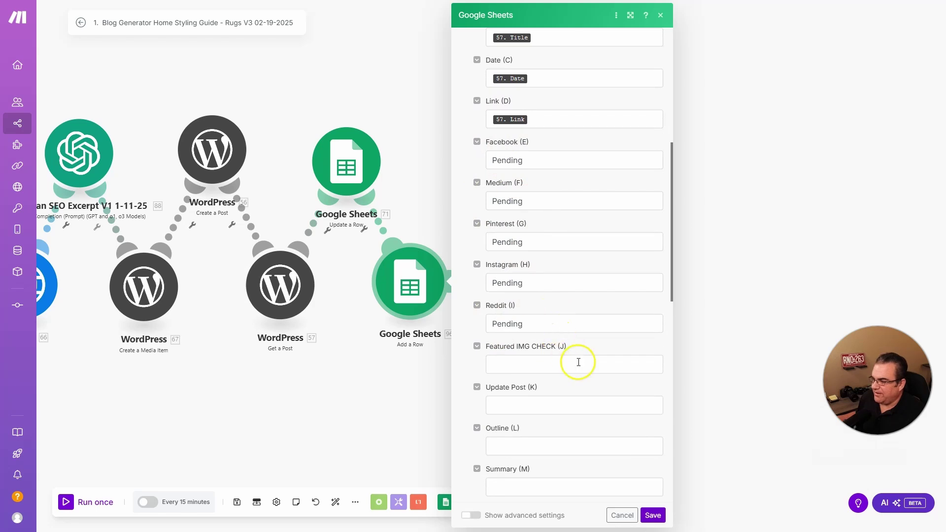
{"action": "scroll", "coordinate": [576, 360], "scroll_direction": "up", "scroll_amount": 8}
{"action": "scroll", "coordinate": [576, 360], "scroll_direction": "up", "scroll_amount": 3}
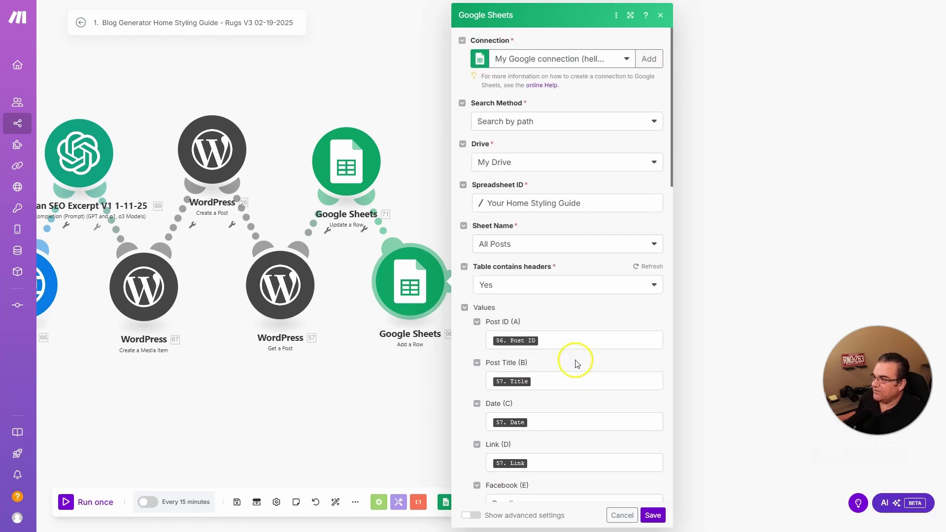
{"action": "left_click", "coordinate": [652, 515]}
{"action": "left_click", "coordinate": [624, 240]}
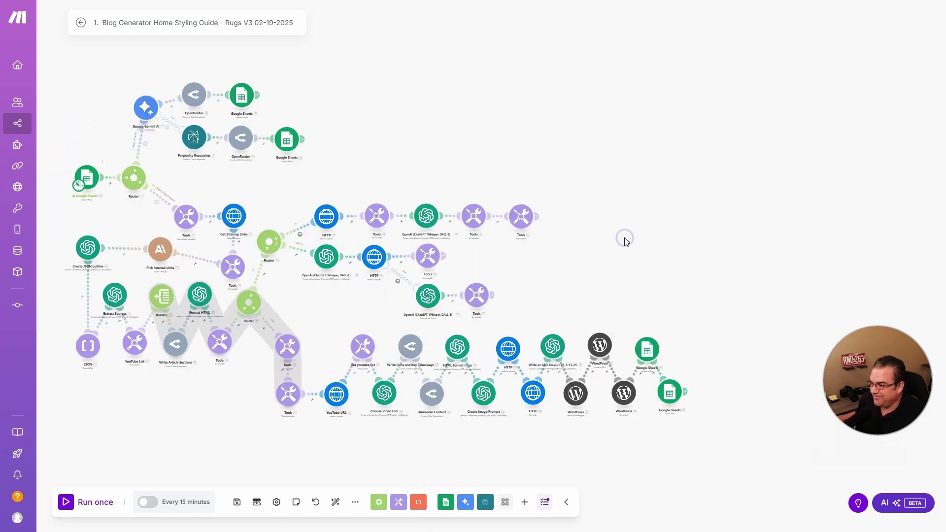